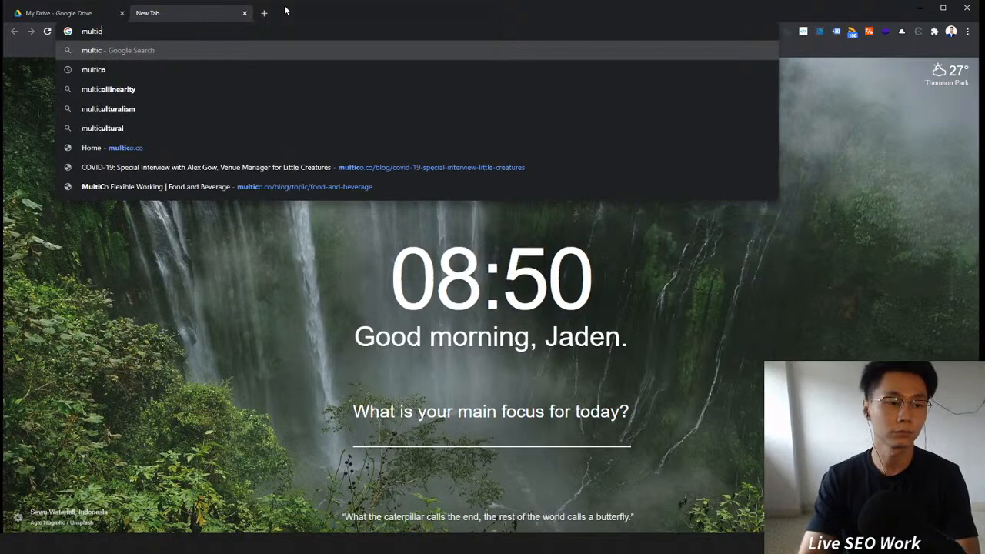
Step: Search Google for multico and open the MultiCo — ClubCo result
key("Return")
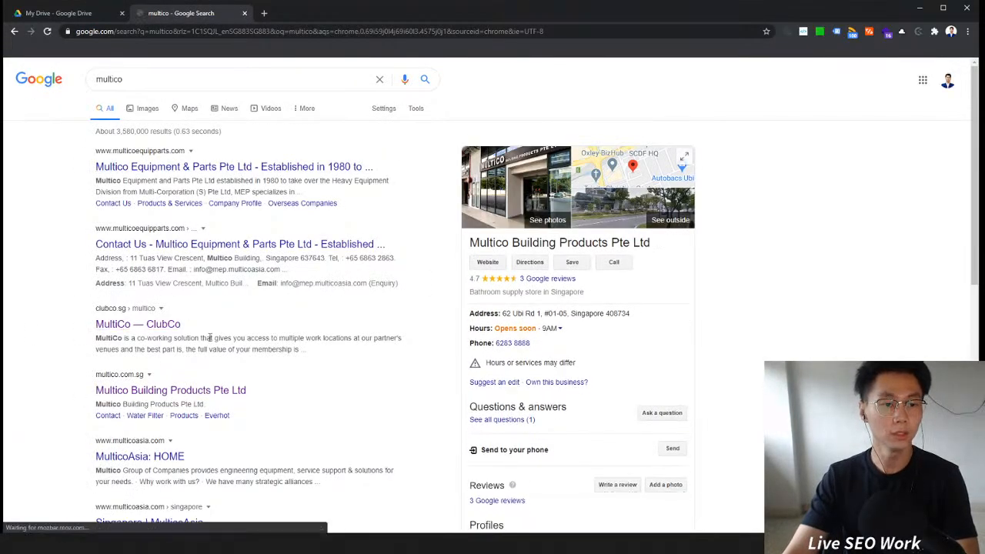
scroll(300, 371, "down", 2)
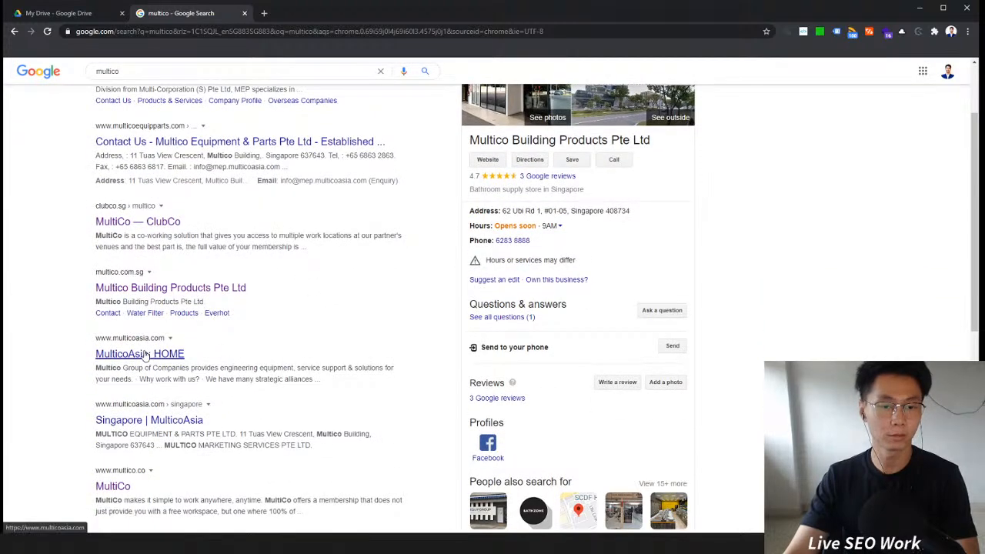
left_click(132, 222)
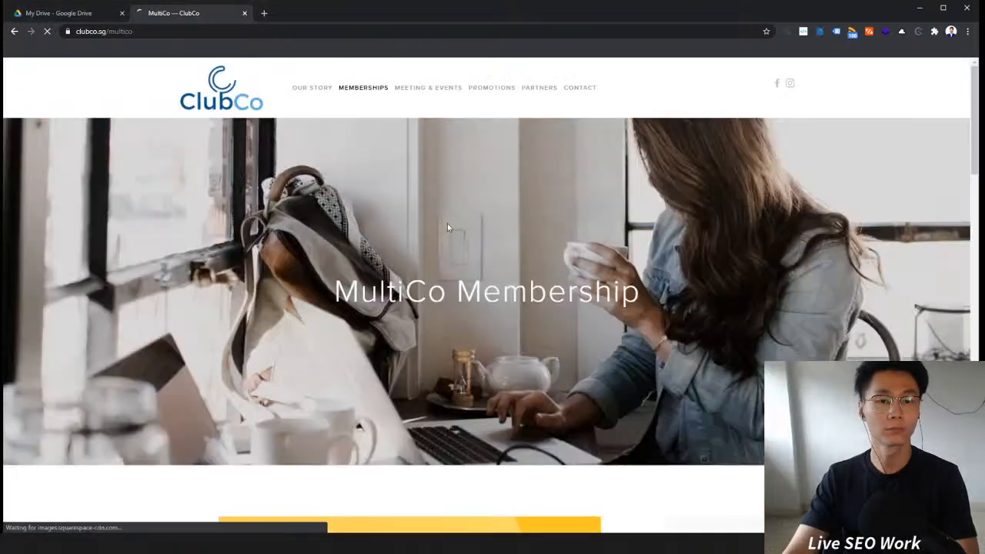
Step: Scroll the ClubCo MultiCo page and open the MultiCo website
scroll(429, 259, "down", 6)
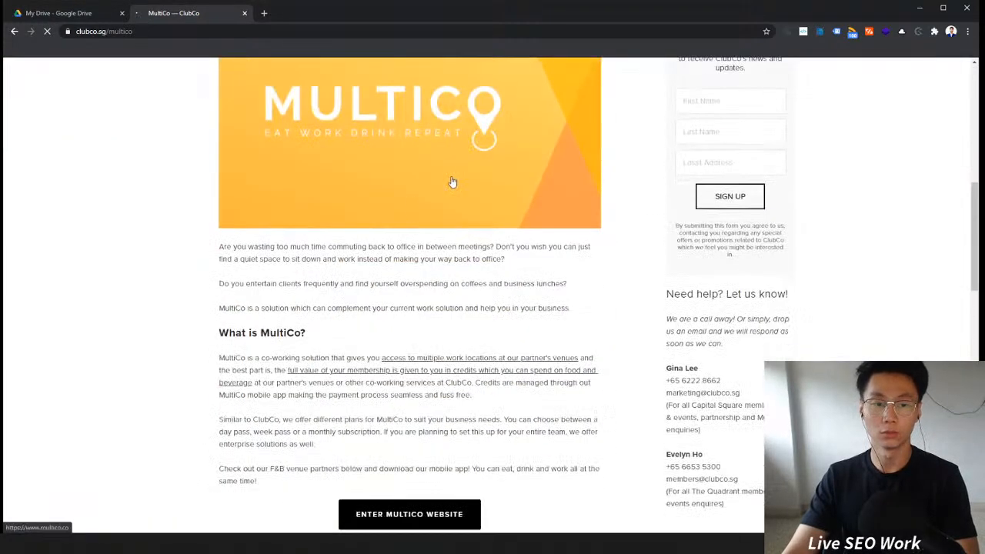
left_click(472, 157)
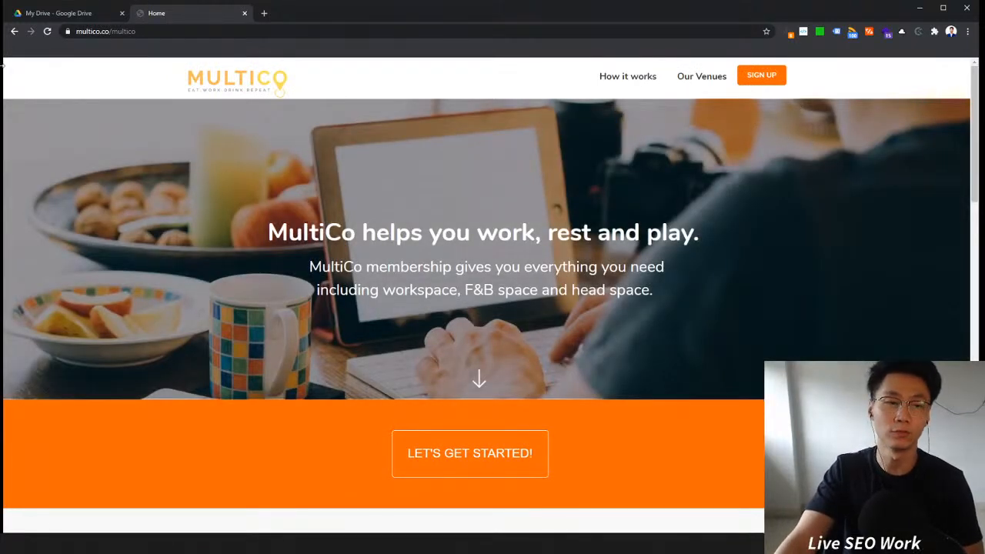
Step: Switch to Google Drive and open the Traffv Clients folder, then the Copy This For New Client folder
left_click(49, 13)
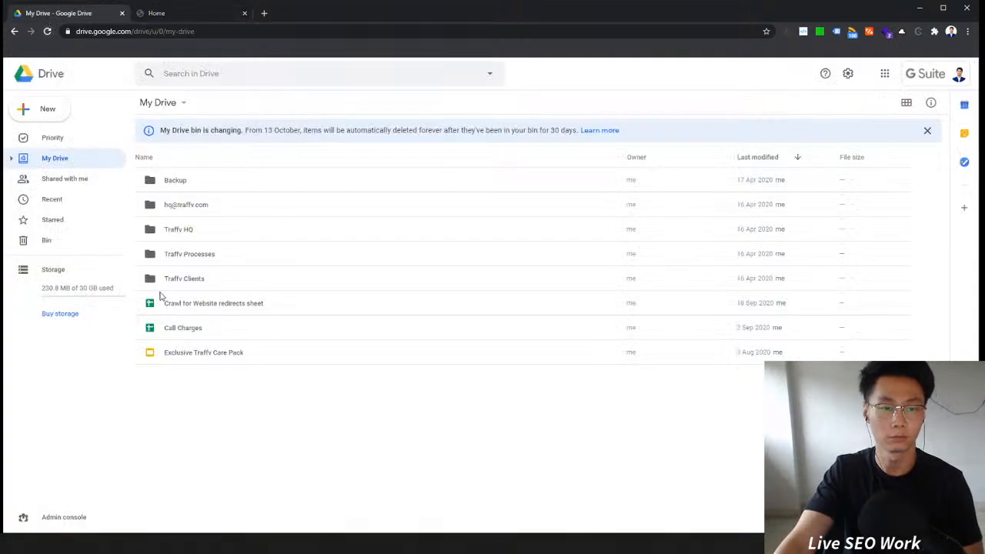
double_click(201, 281)
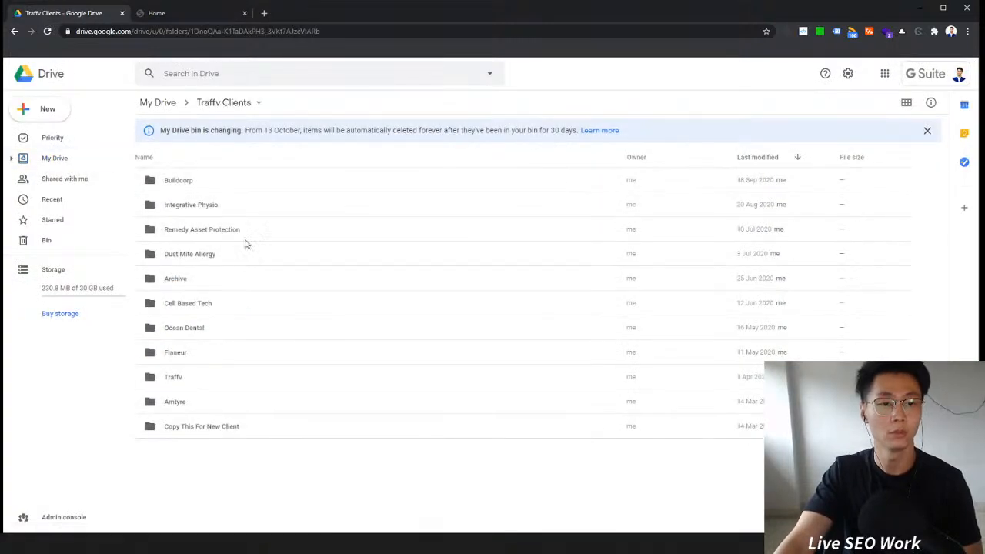
double_click(210, 428)
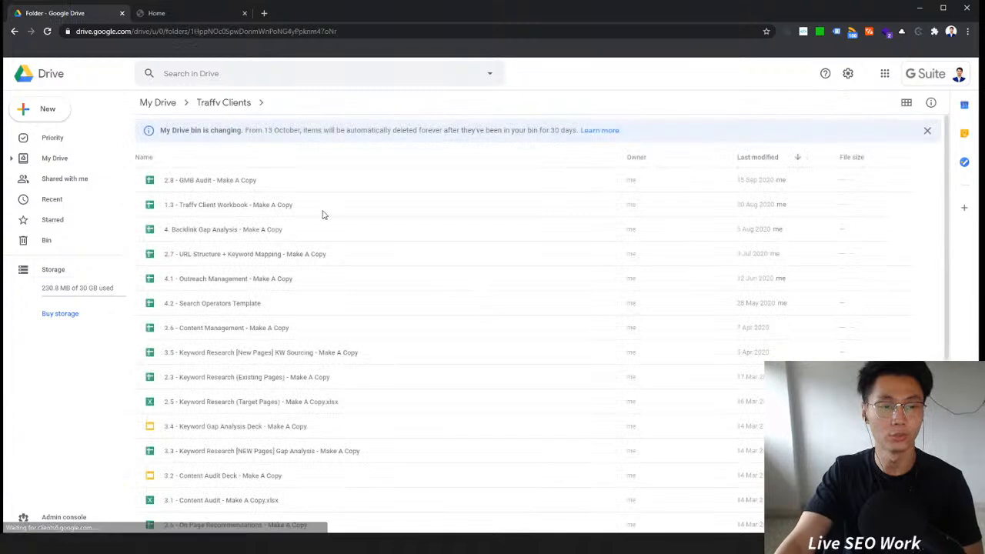
Step: Reverse the last-modified sort of the template files and browse through the list
left_click(797, 157)
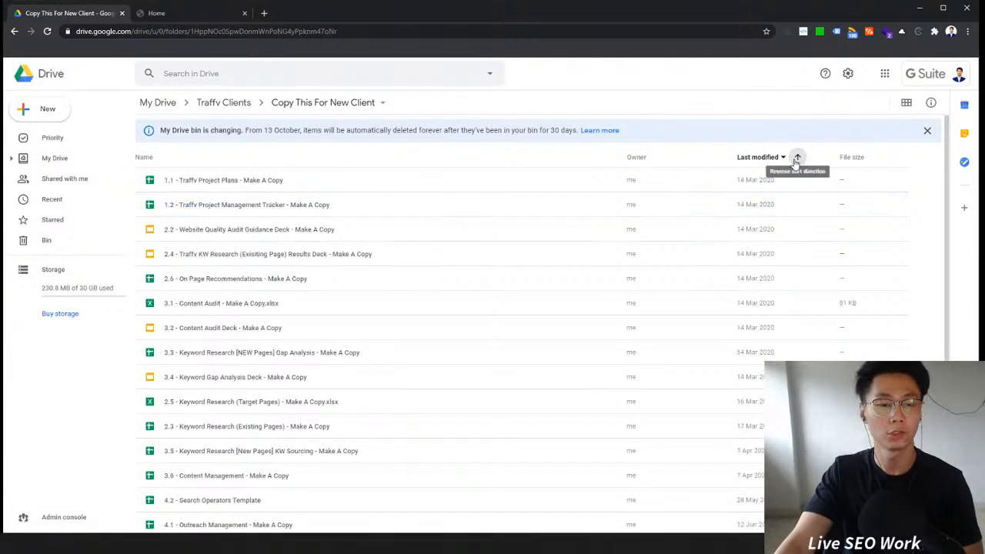
left_click_drag(307, 216, 354, 263)
left_click(331, 205)
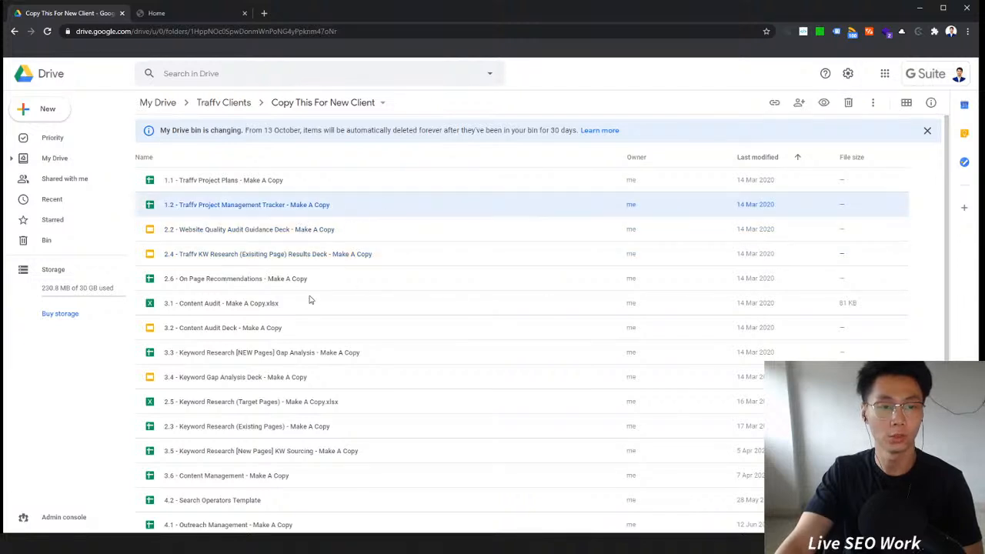
key("Down")
key("Down")
key("Down")
key("Down")
key("Down")
key("Down")
scroll(340, 347, "down", 2)
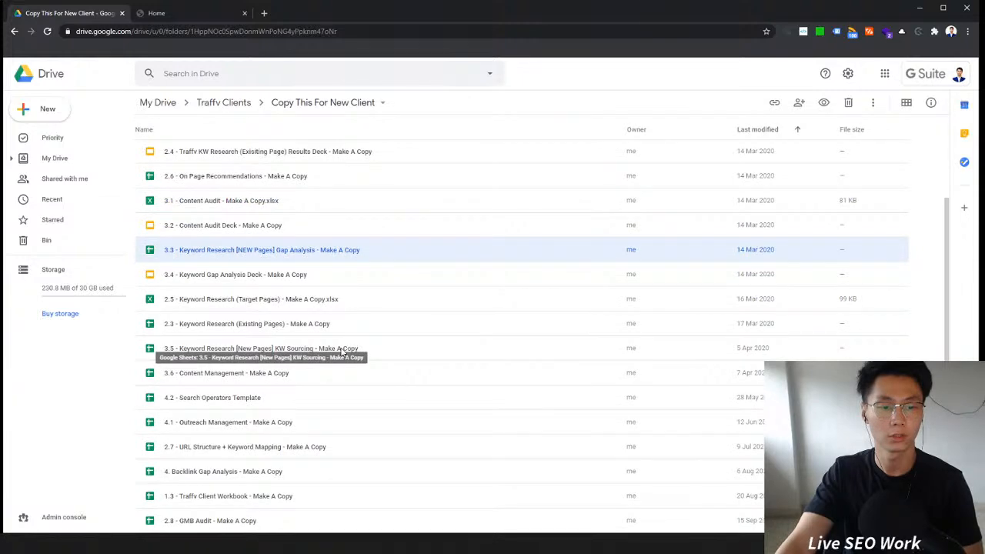
scroll(341, 351, "up", 1)
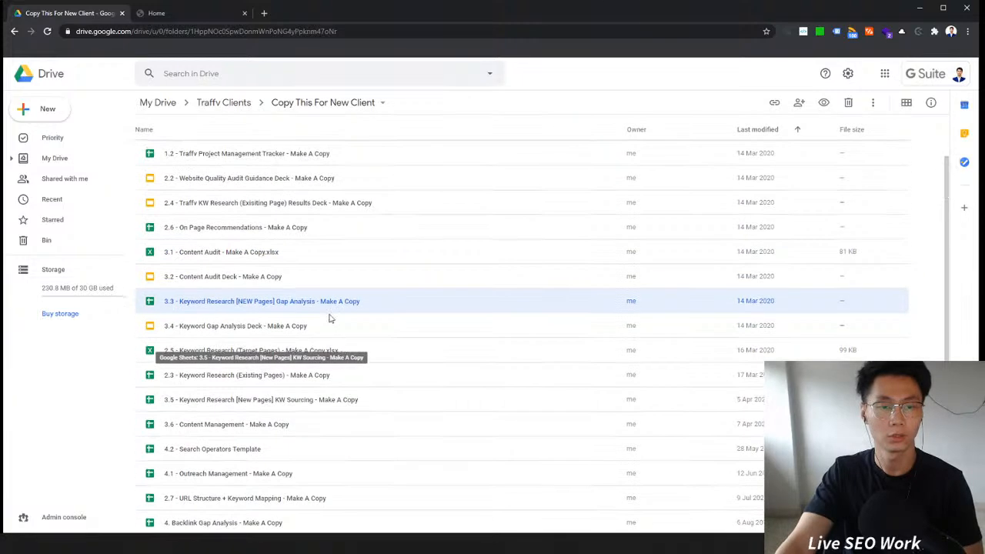
scroll(473, 277, "up", 1)
Step: Sort the template files by name and browse through the list
left_click(152, 162)
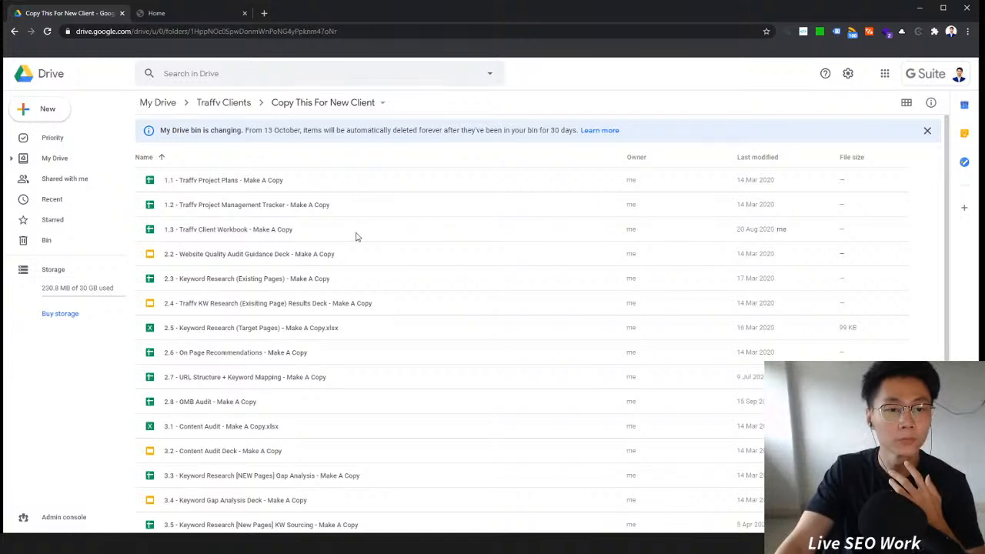
left_click(356, 231)
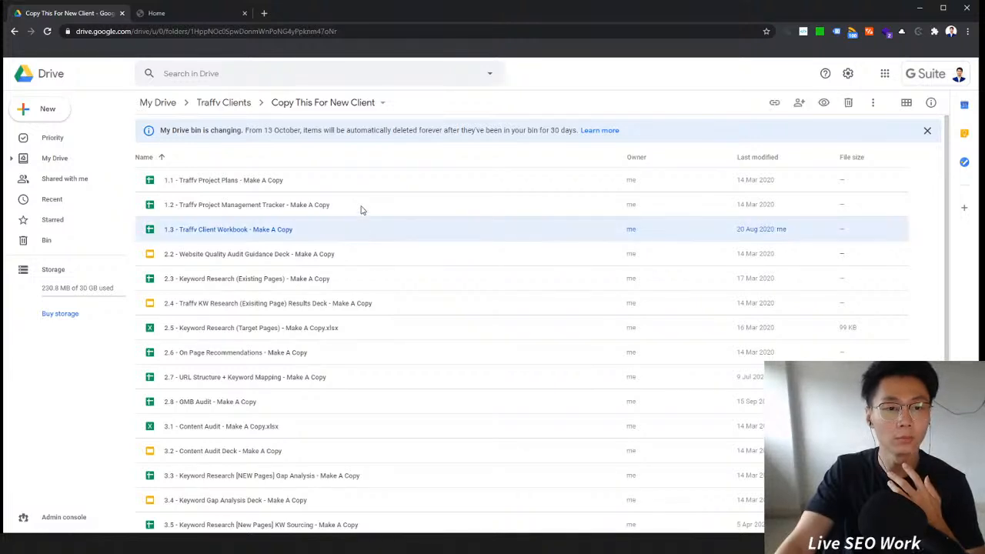
left_click(344, 254)
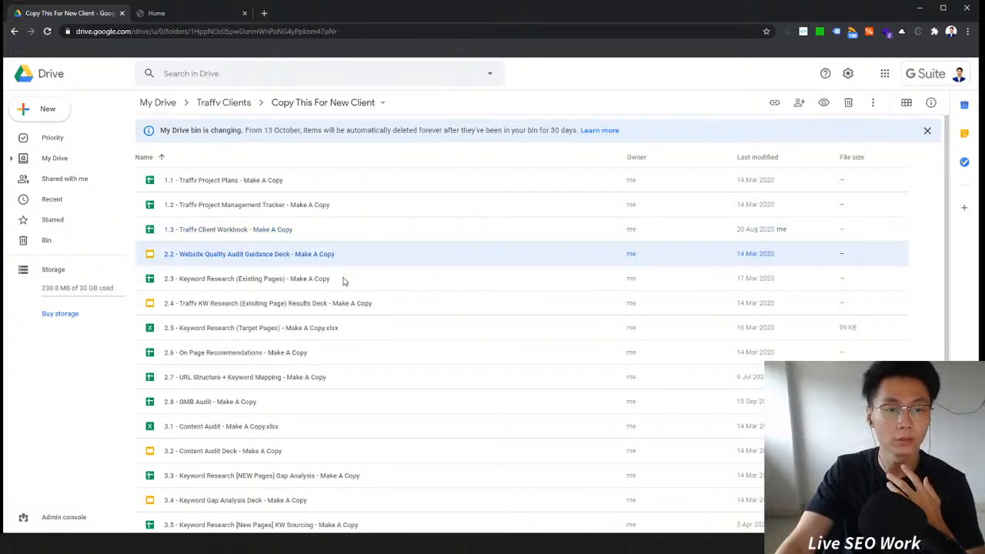
scroll(344, 281, "down", 1)
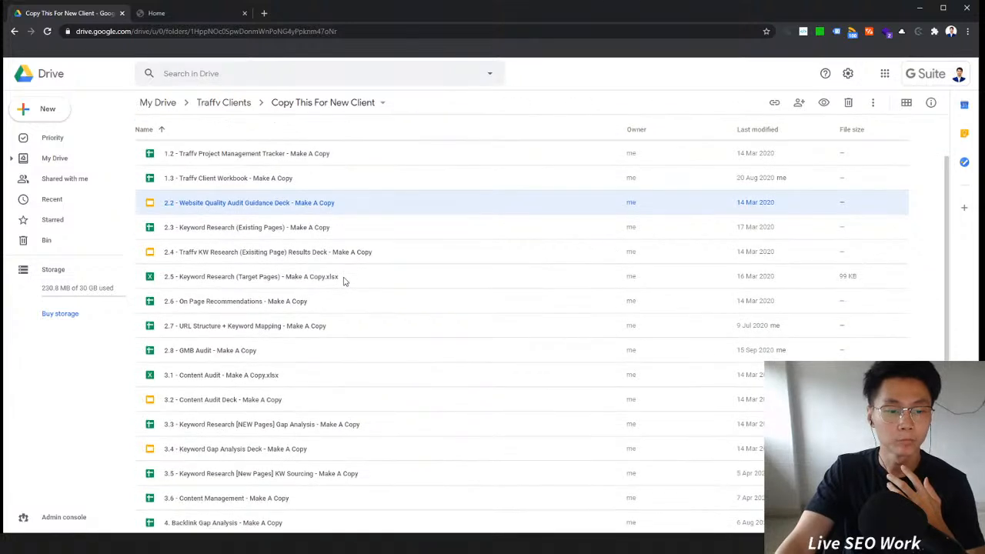
scroll(343, 280, "up", 1)
Step: Return to the Traffv Clients folder and look over the client folders
left_click(225, 103)
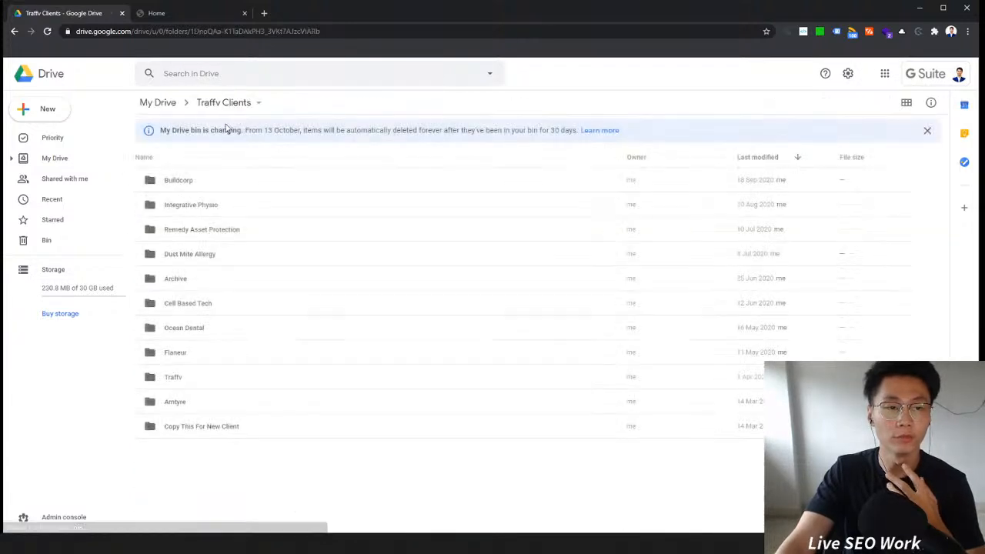
left_click(228, 413)
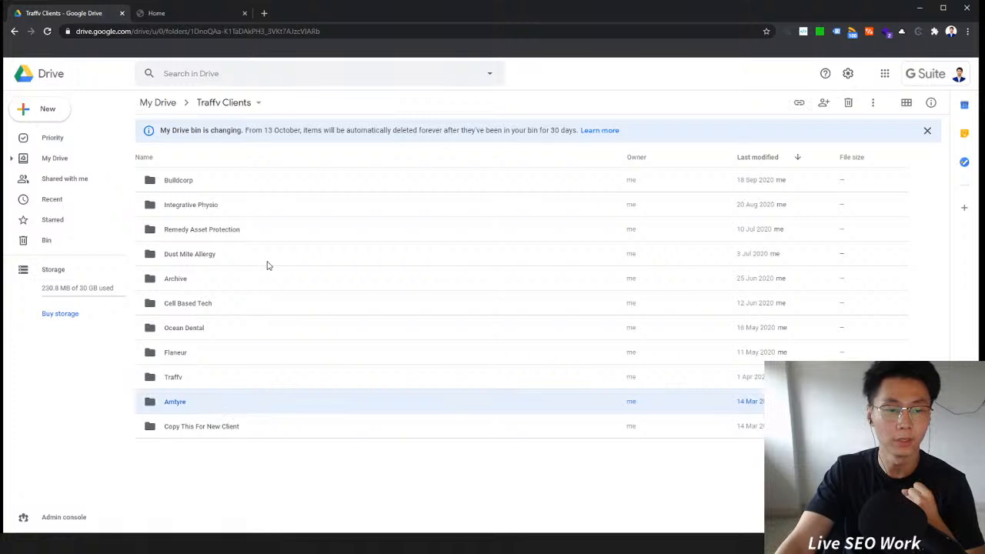
left_click(237, 360)
left_click(229, 331)
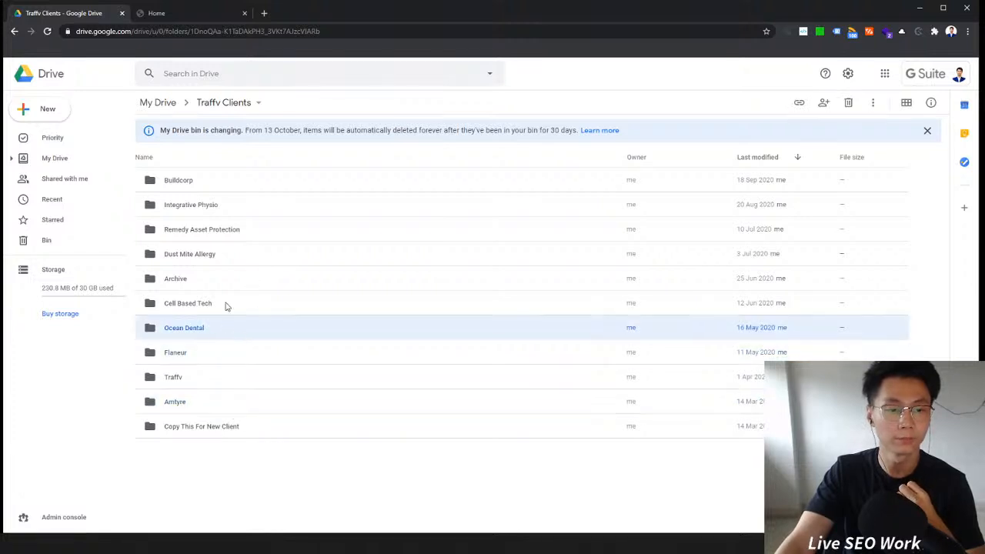
Step: Open the Buildcorp folder, then go back to Traffv Clients
double_click(226, 181)
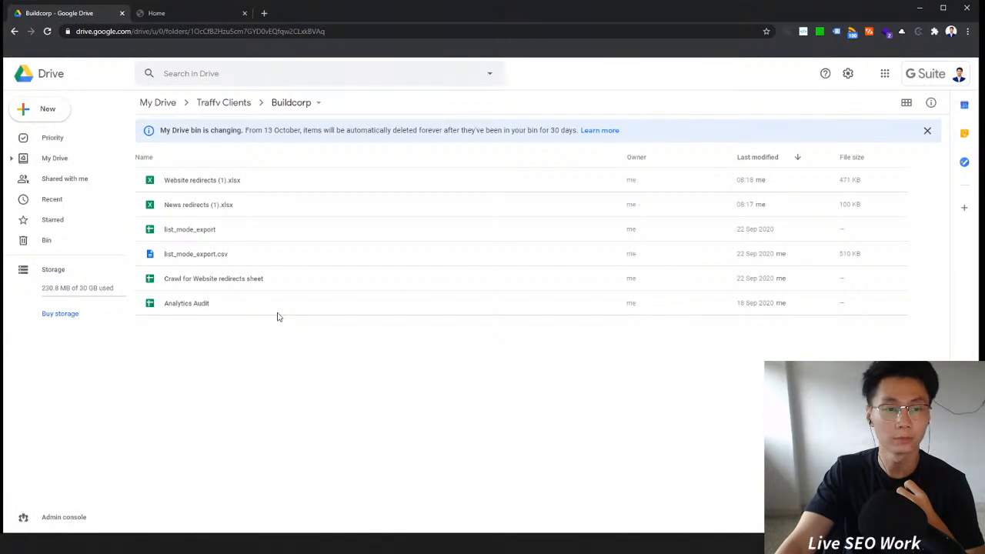
left_click(230, 102)
left_click(278, 207)
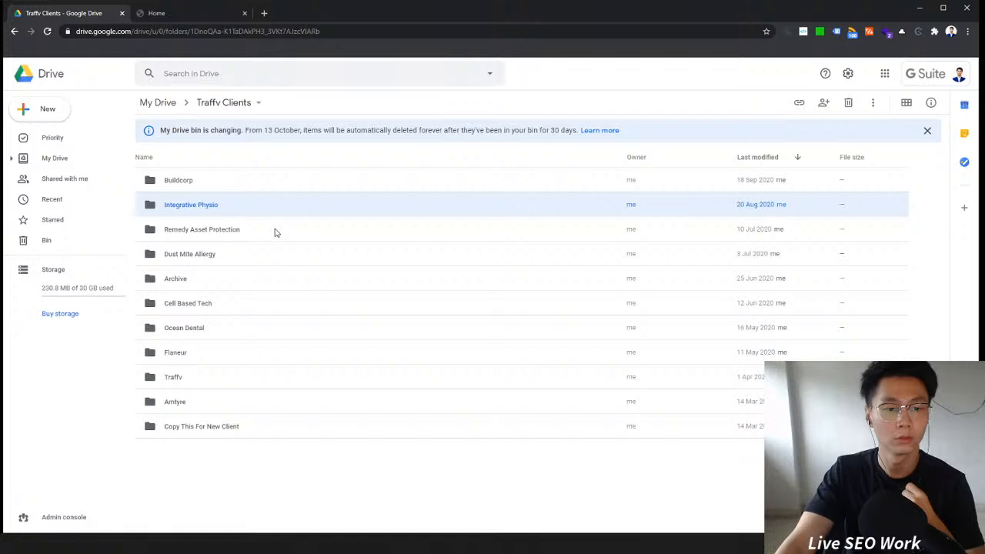
Step: Open the Remedy Asset Protection folder and open the Copy of Traffv Website Quality Audit spreadsheet
double_click(275, 232)
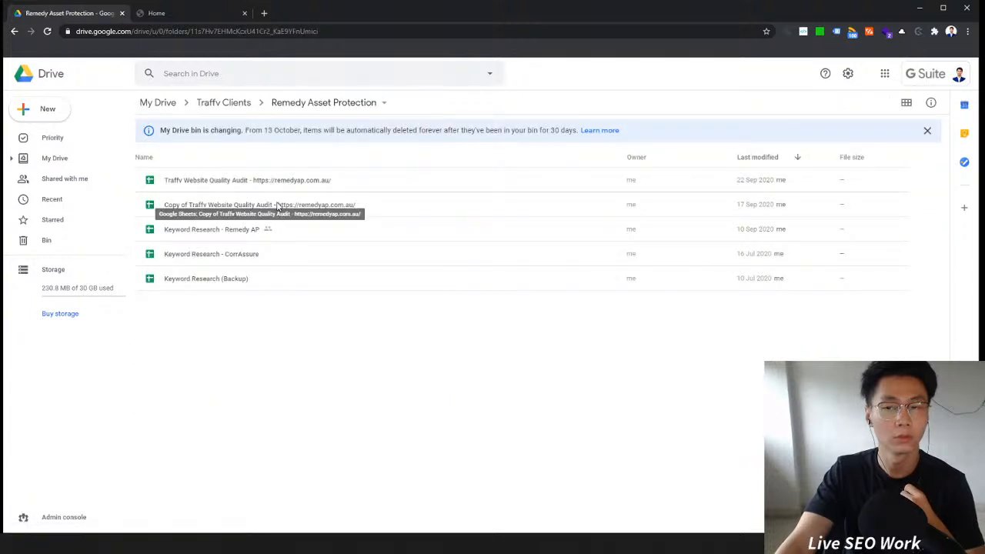
left_click(277, 206)
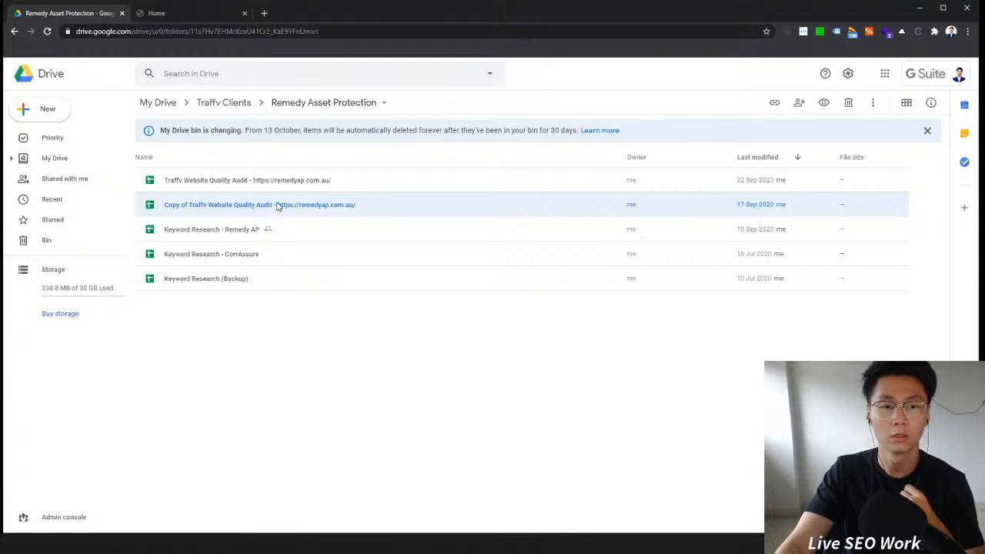
double_click(277, 208)
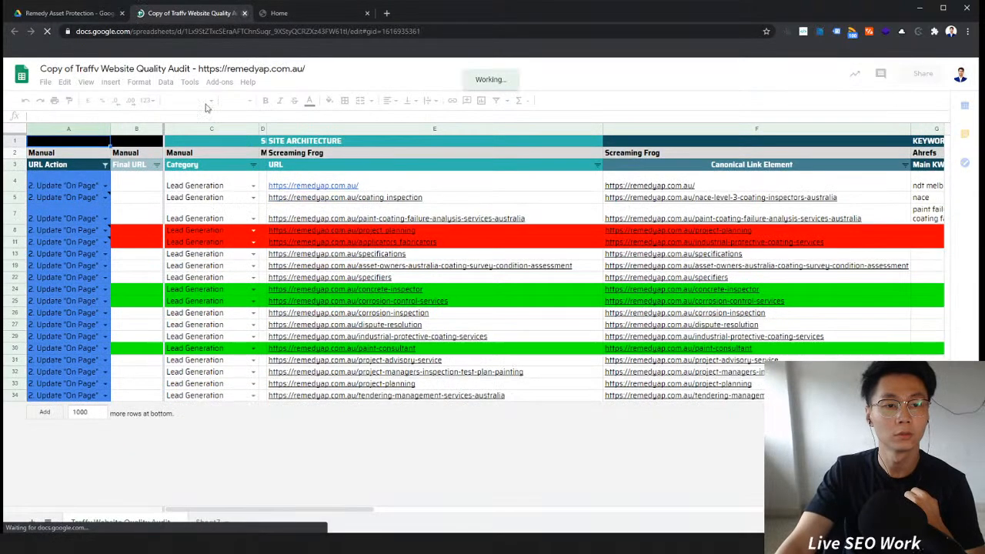
Step: Back in Drive, make a copy of the Copy of Traffv Website Quality Audit spreadsheet
left_click(244, 13)
right_click(253, 204)
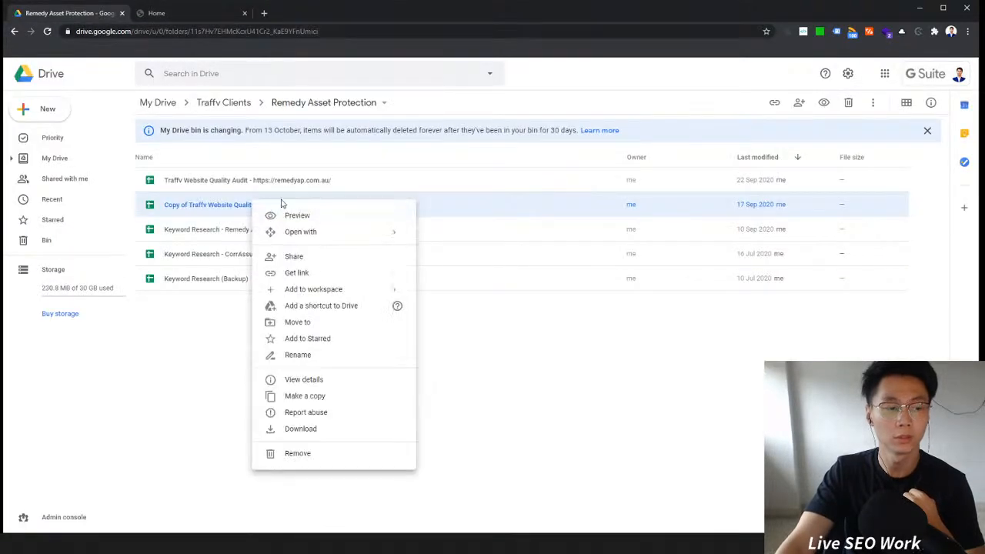
left_click(366, 396)
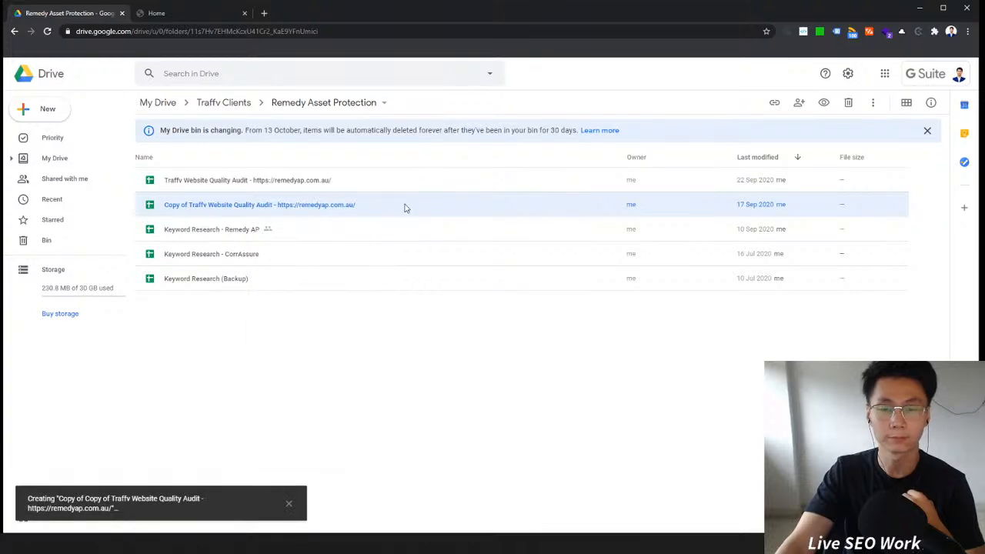
Step: Move the new copy into the Traffv Clients folder and open that folder
left_click_drag(289, 180, 242, 108)
left_click(244, 109)
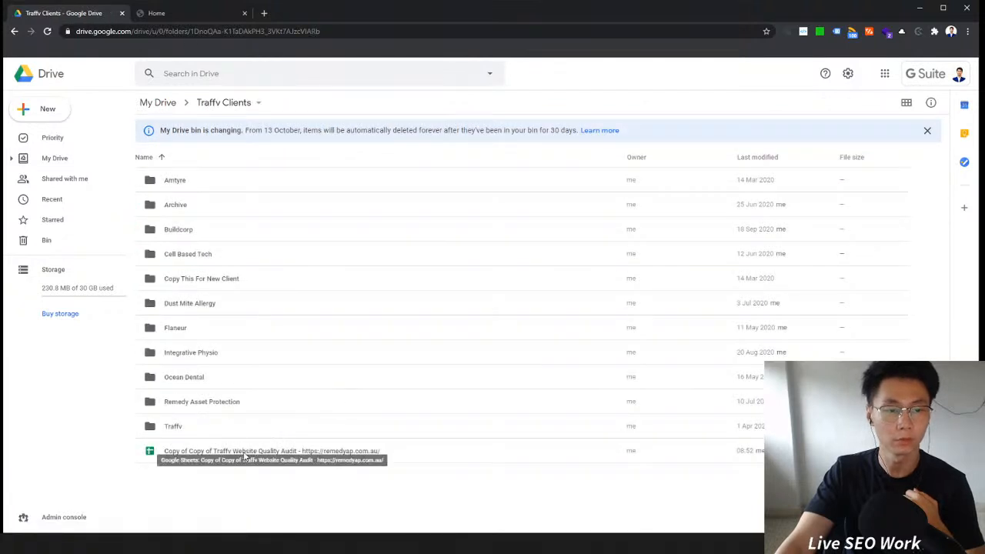
Step: Move the copied audit spreadsheet into the Copy This For New Client folder and open it
left_click_drag(231, 452, 296, 289)
left_click(250, 284)
double_click(250, 283)
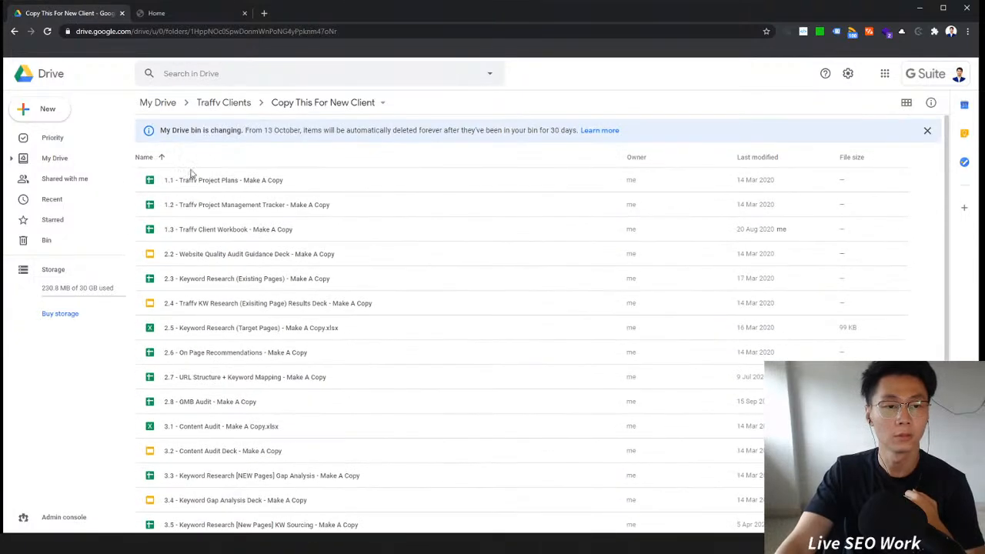
Step: Sort the folder's files by last modified, newest first
left_click(770, 158)
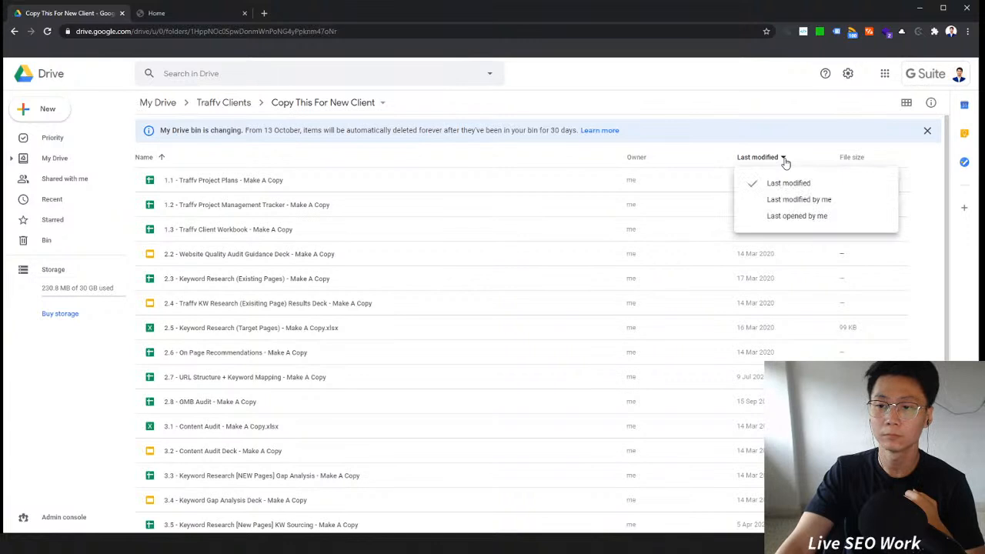
left_click(773, 183)
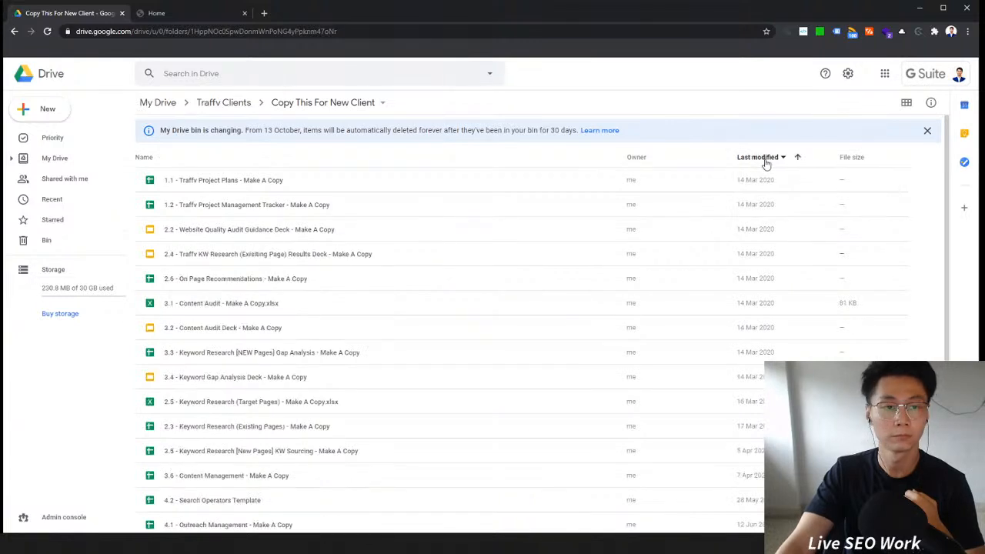
left_click(769, 158)
left_click(798, 157)
right_click(364, 179)
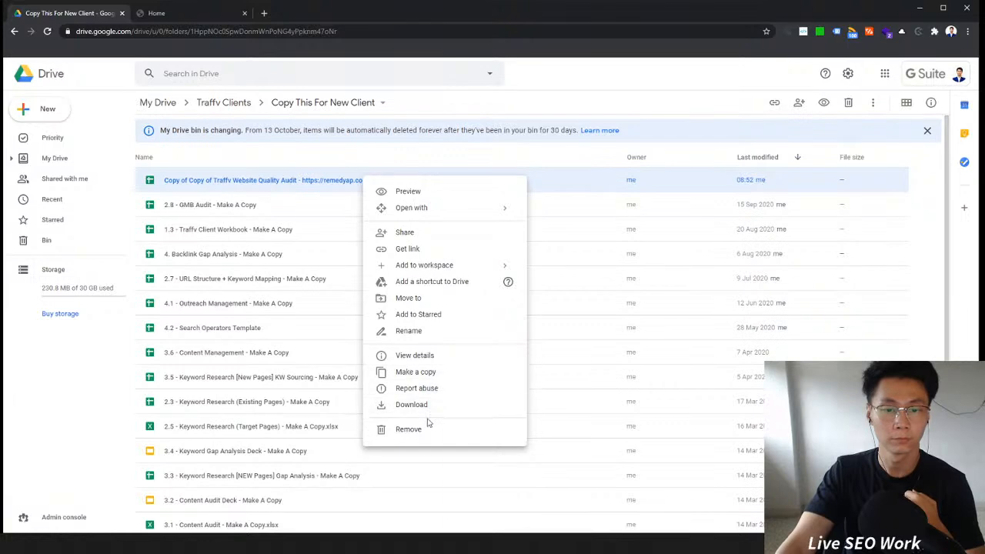
left_click(436, 332)
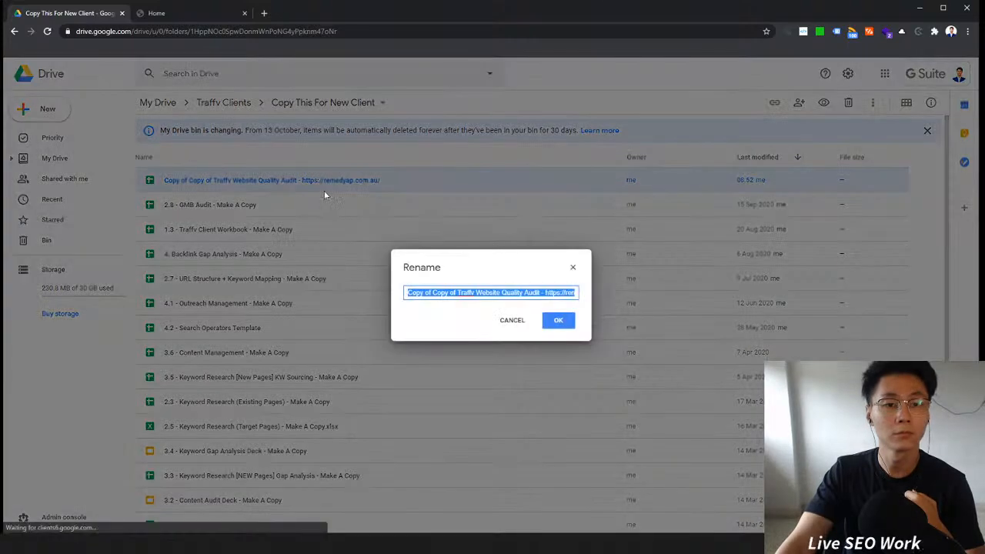
left_click(465, 293)
left_click_drag(460, 292, 377, 289)
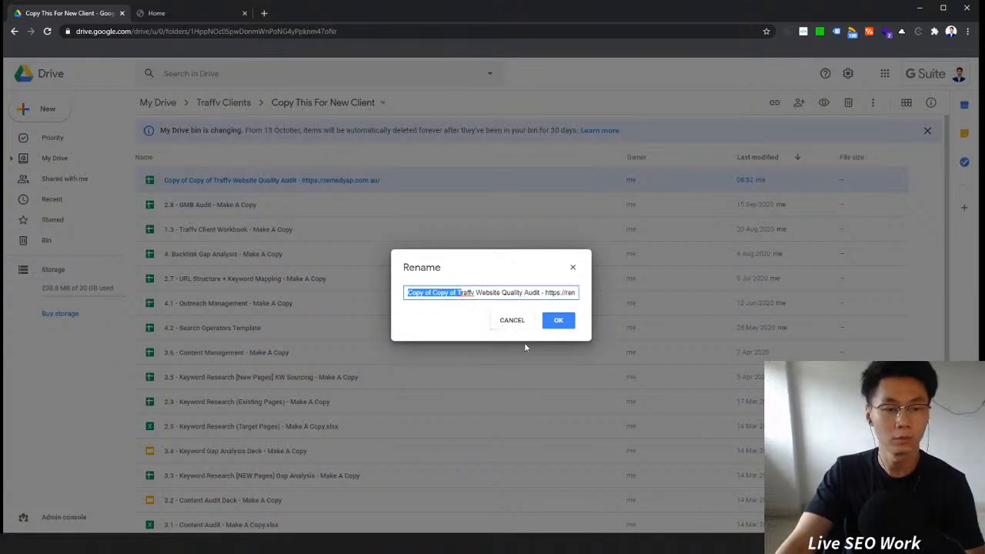
left_click(522, 321)
scroll(400, 352, "down", 3)
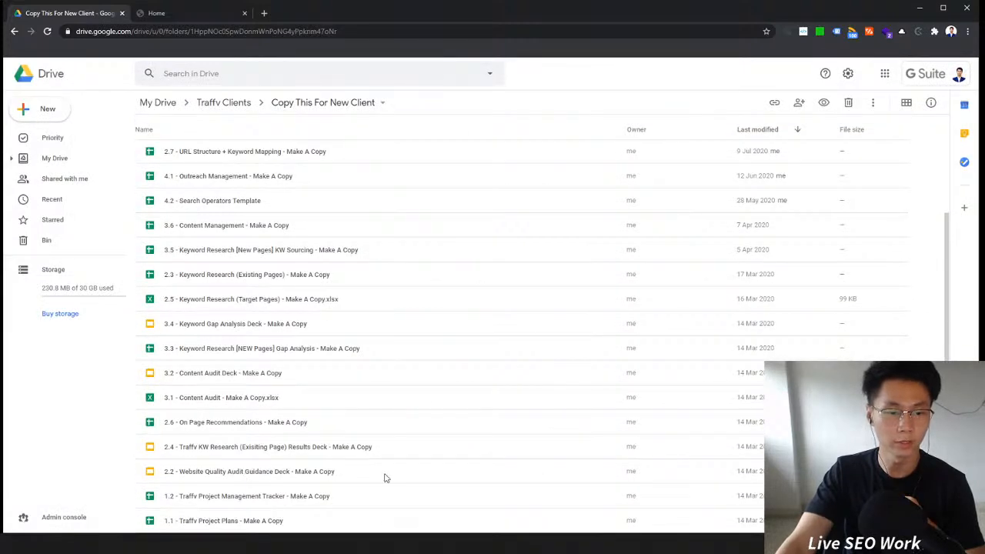
scroll(381, 474, "up", 3)
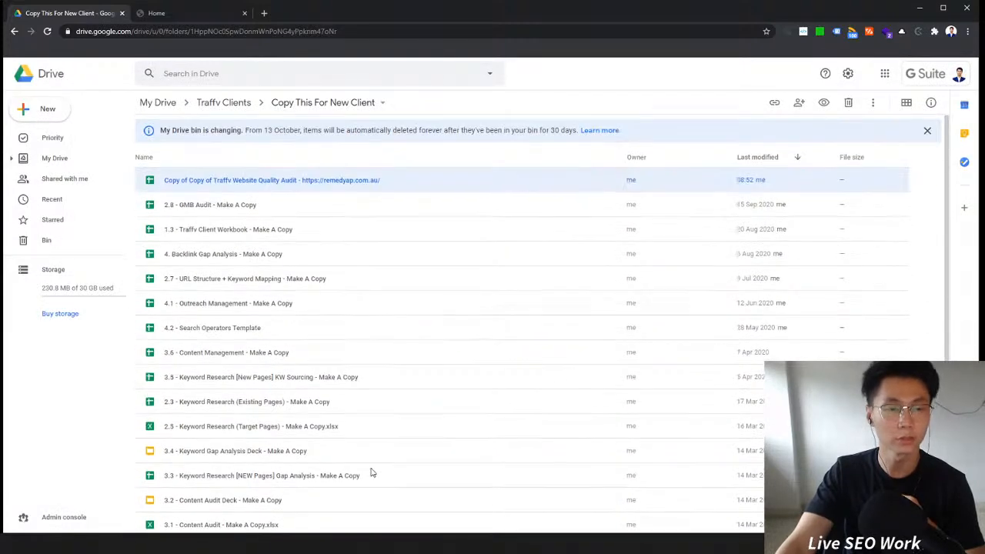
Step: Sort the folder's files by name in descending order
left_click(145, 158)
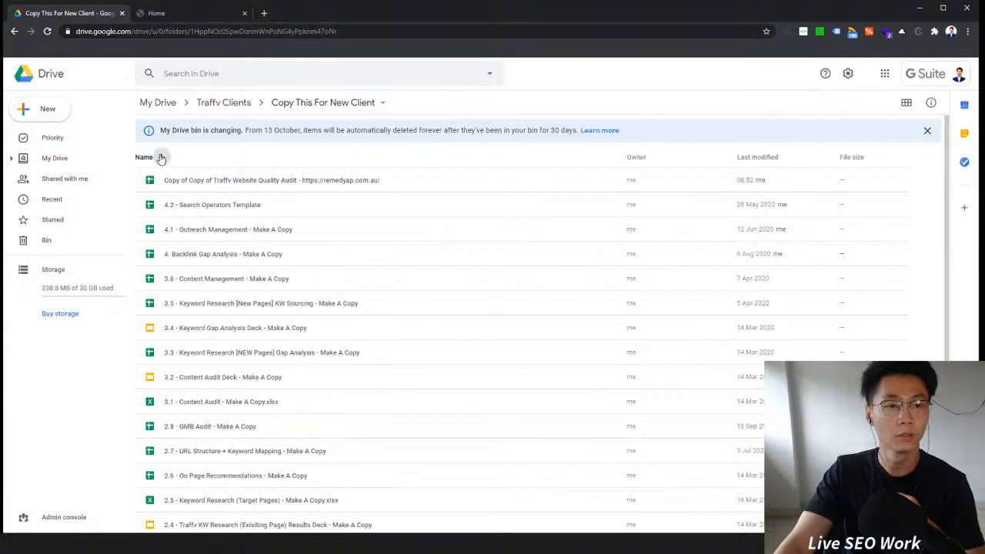
left_click(161, 157)
left_click(356, 226)
left_click(368, 202)
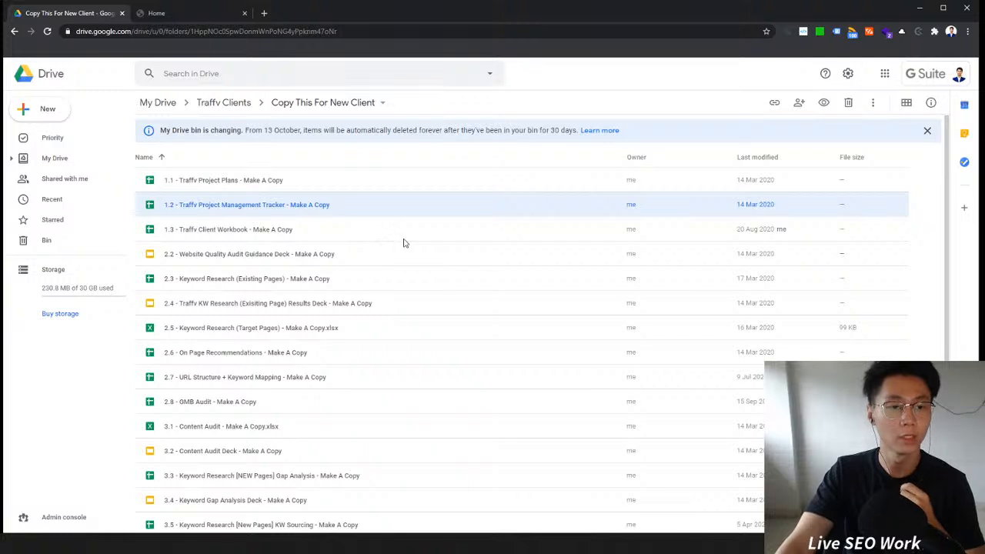
left_click(161, 157)
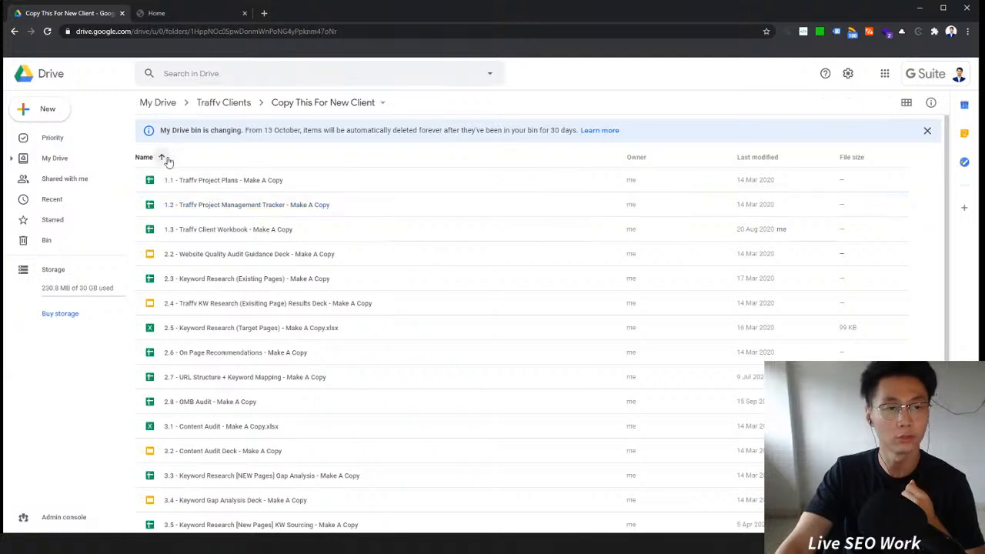
Step: Rename the copied audit spreadsheet "2.1 - Traffv Website Quality Audit - Make A Copy"
right_click(278, 180)
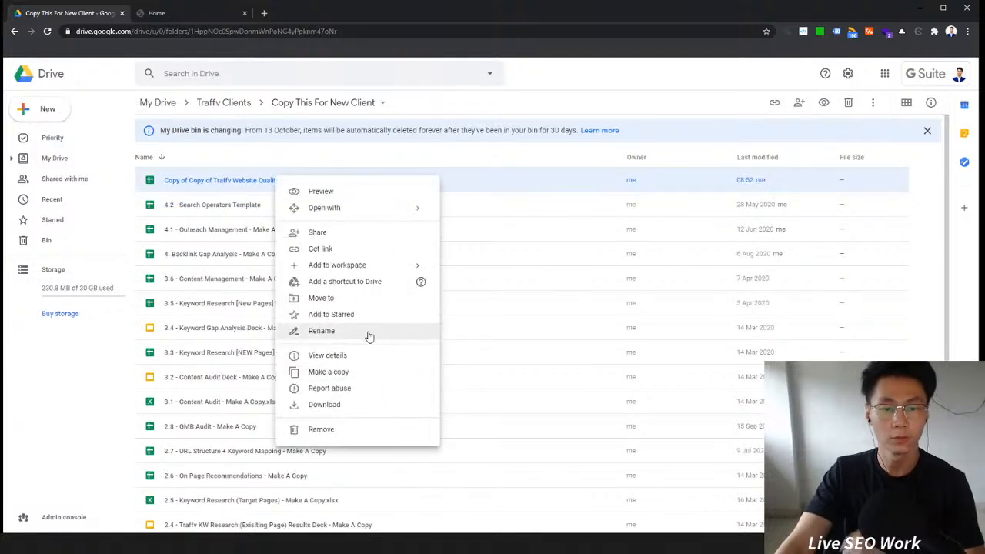
left_click(372, 331)
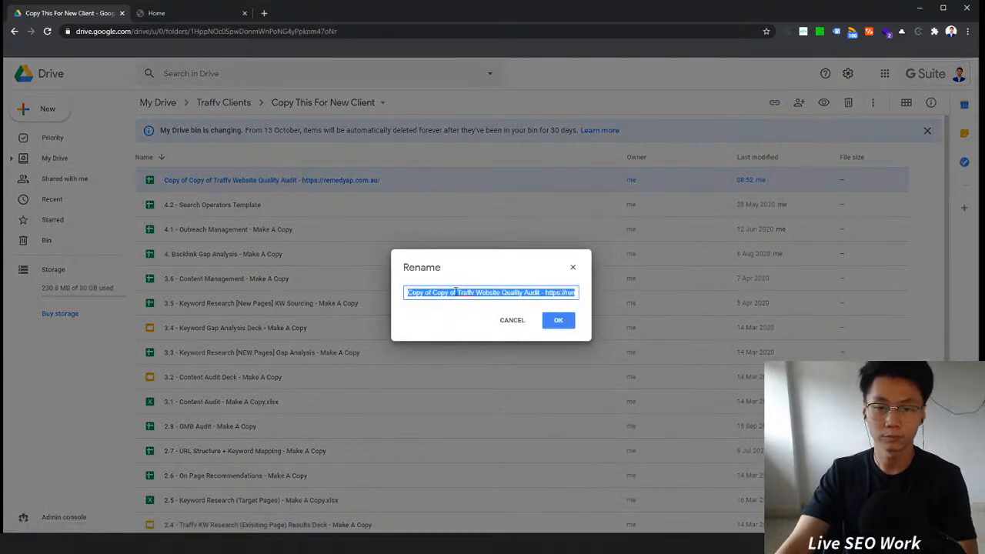
left_click(459, 292)
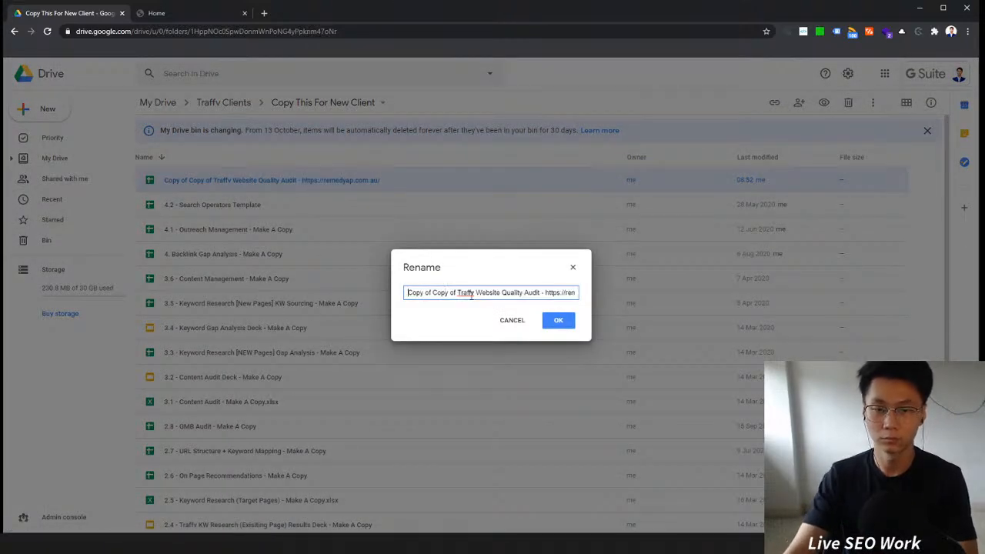
left_click_drag(460, 292, 331, 294)
type("2.1 ")
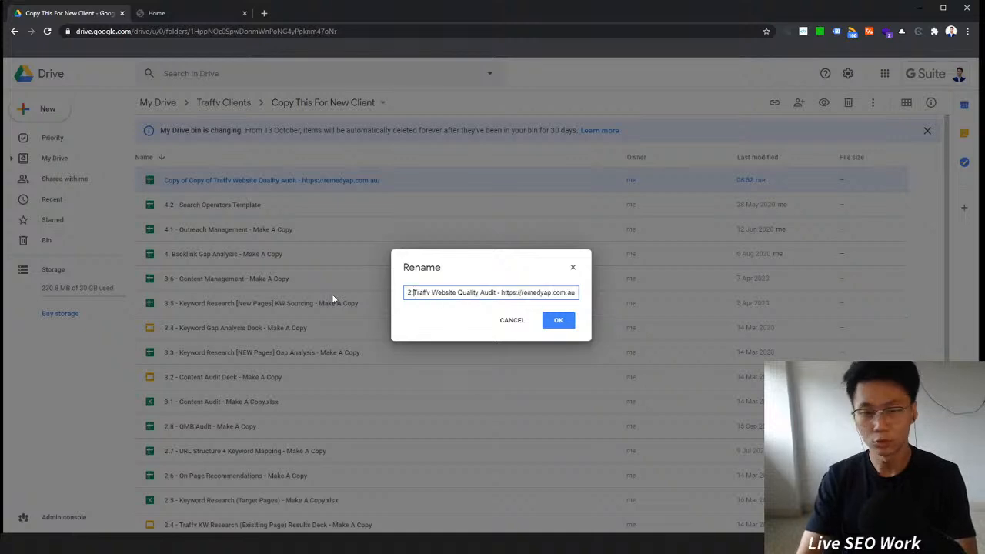
type("-")
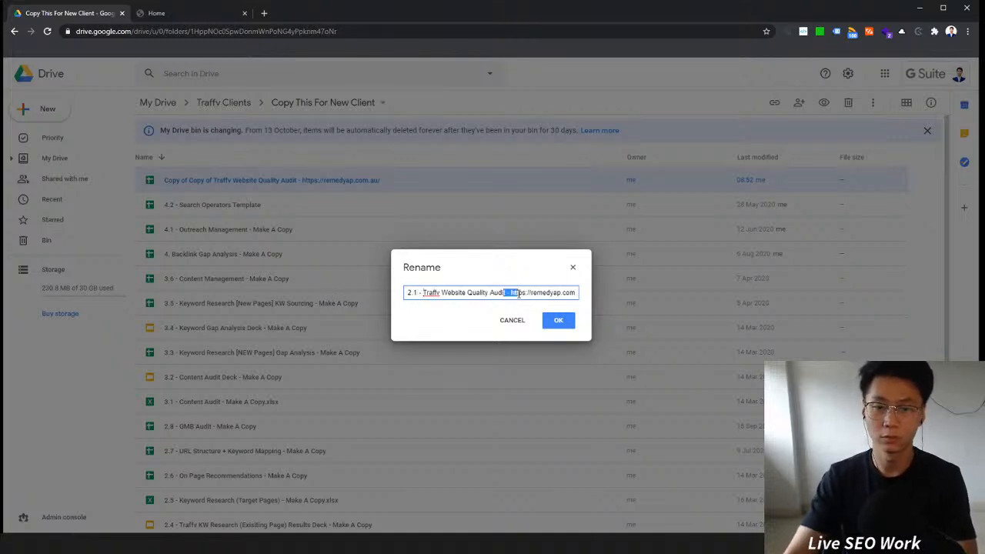
left_click_drag(518, 292, 678, 298)
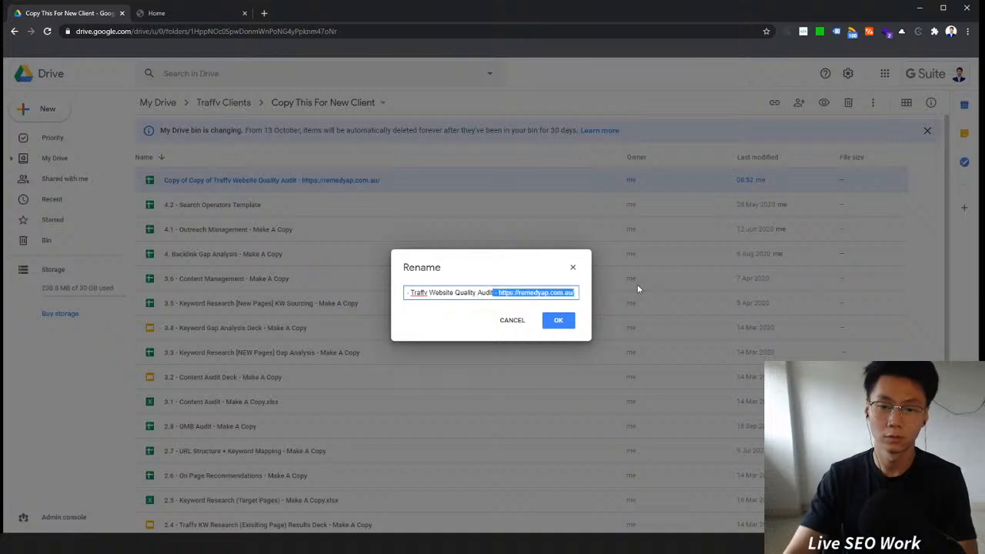
type("- Make A Copy")
left_click(558, 320)
Step: Open the renamed audit spreadsheet, look through its sheet tabs, and return to the Drive folder
double_click(335, 454)
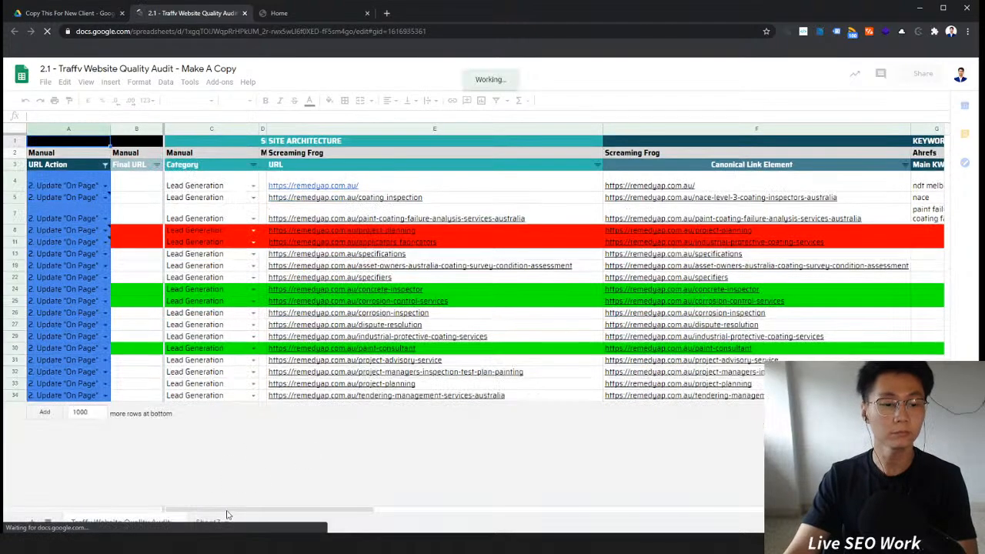
left_click(218, 522)
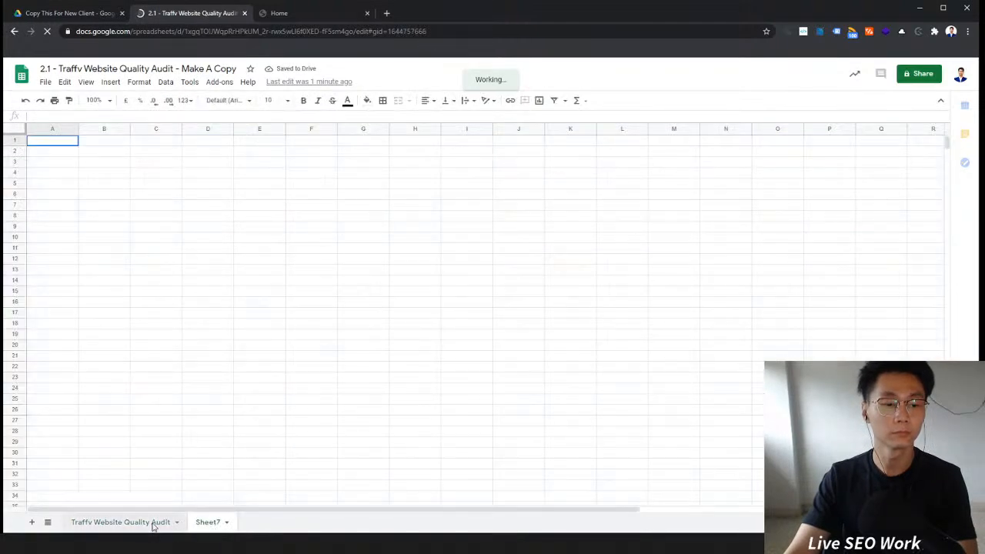
left_click(150, 523)
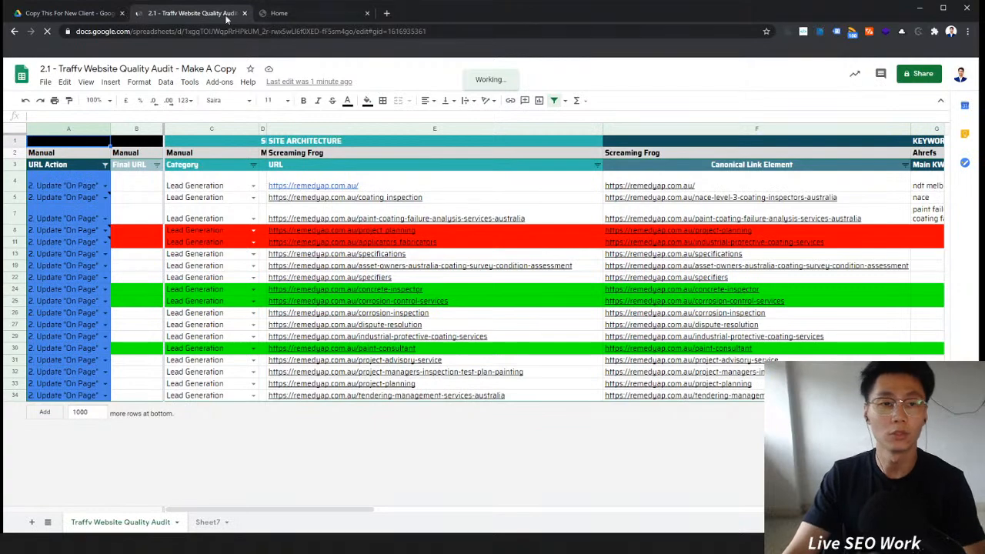
left_click(317, 13)
left_click(213, 14)
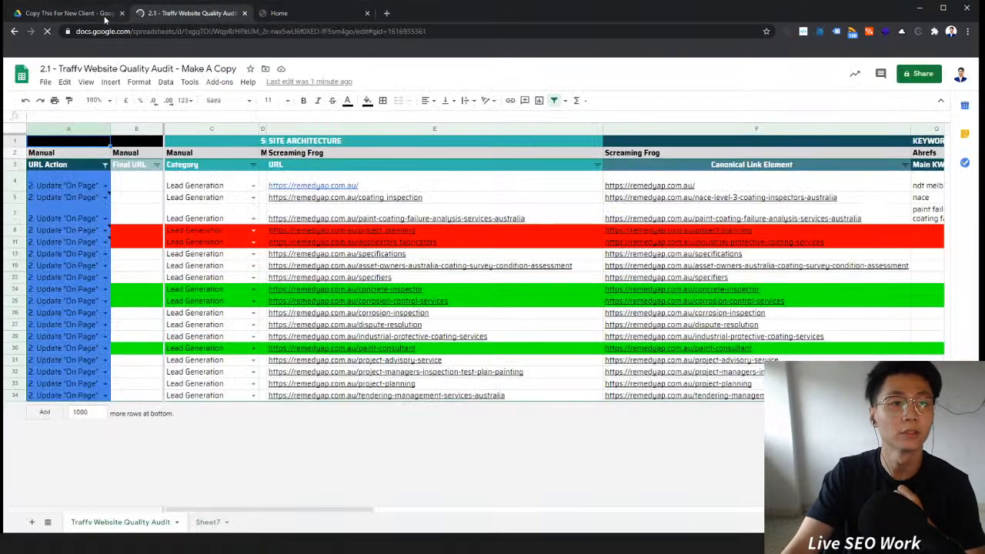
left_click(67, 13)
Step: Remove the 2.1 - Traffv Website Quality Audit - Make A Copy spreadsheet from the folder
scroll(399, 236, "up", 1)
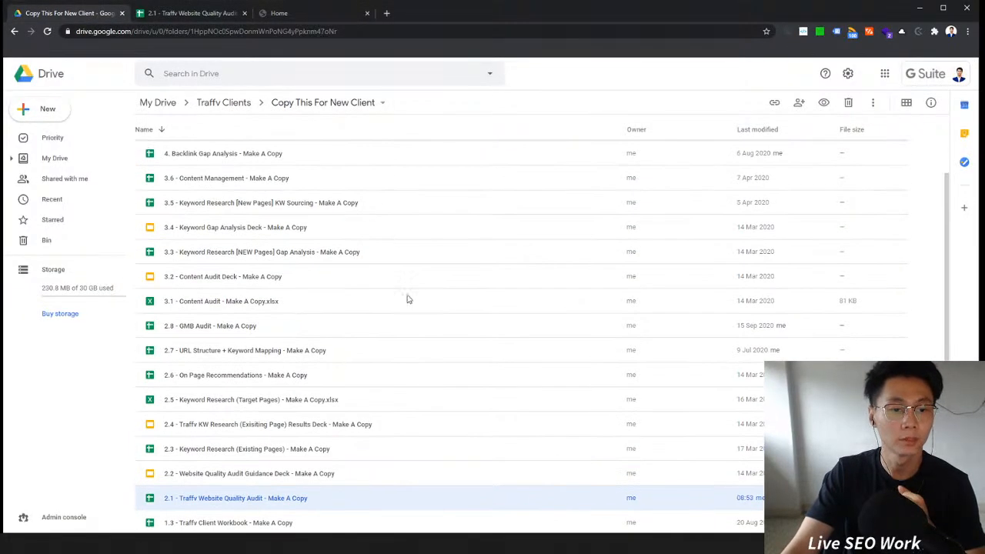
scroll(288, 157, "up", 1)
scroll(356, 221, "down", 2)
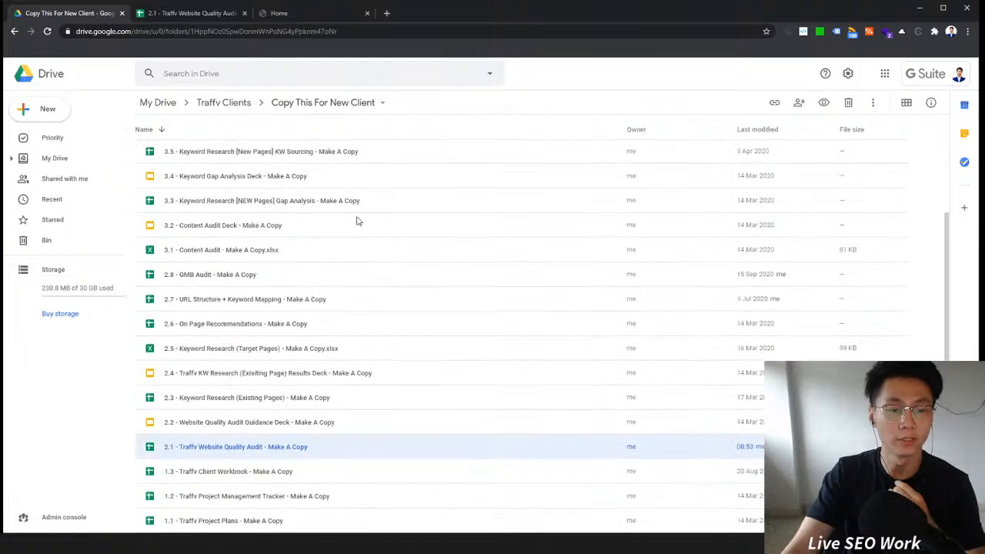
right_click(291, 458)
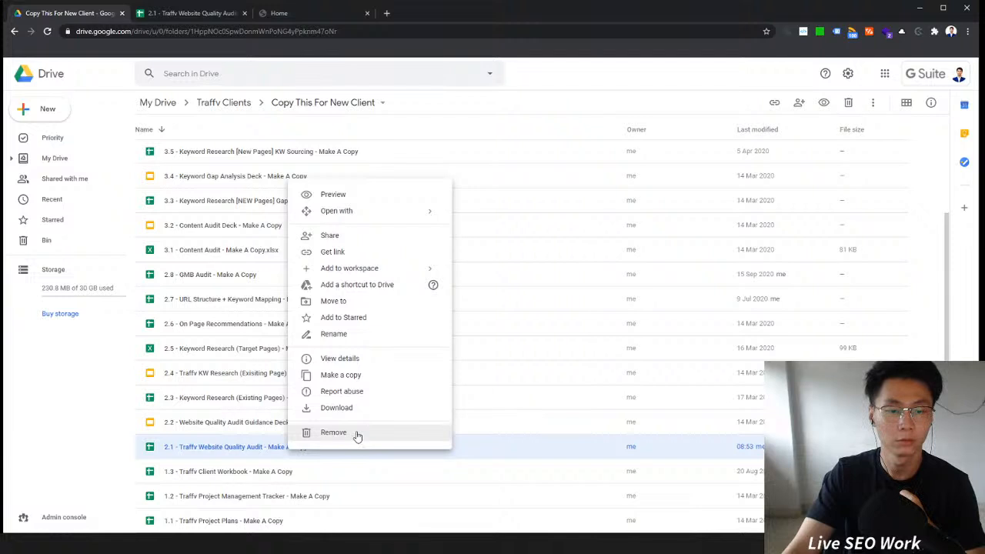
left_click(357, 433)
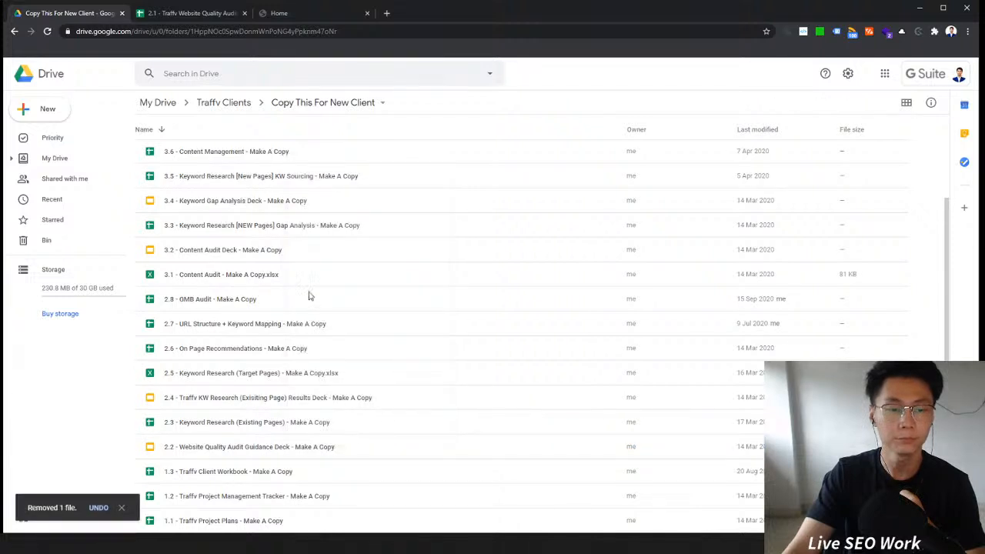
Step: Browse the Traffv Clients, Traffv HQ and Traffv Processes folders to locate the original Website Quality Audit template
left_click(222, 103)
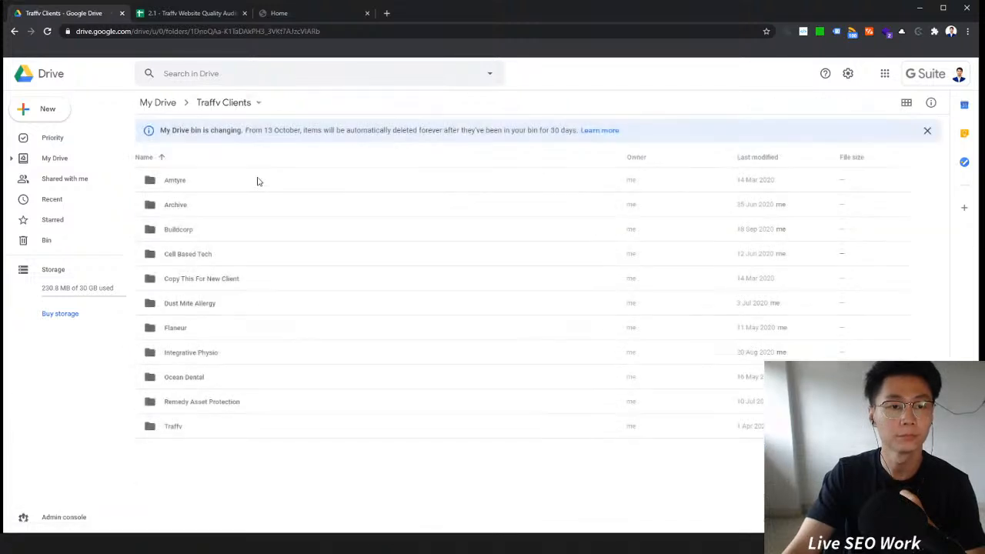
left_click(233, 209)
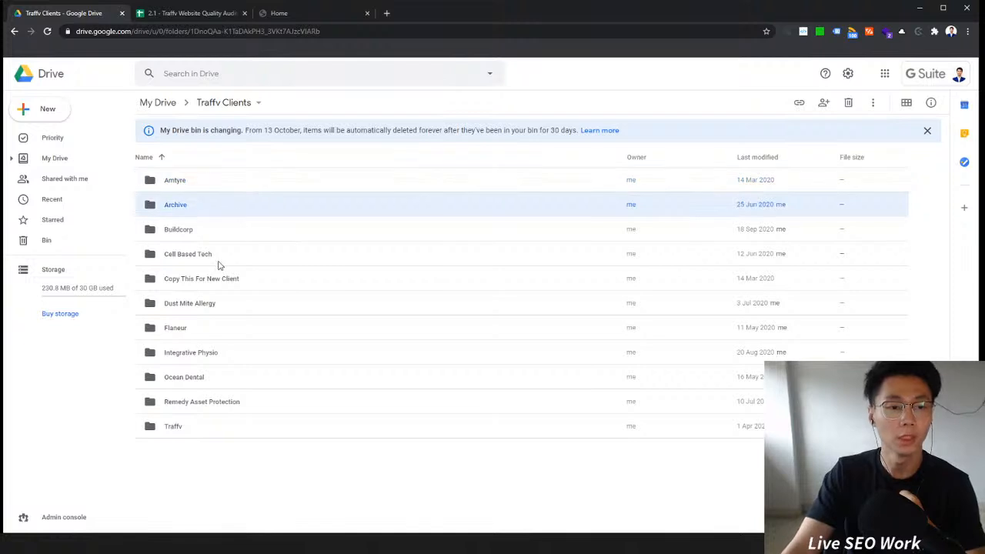
left_click(163, 106)
double_click(244, 253)
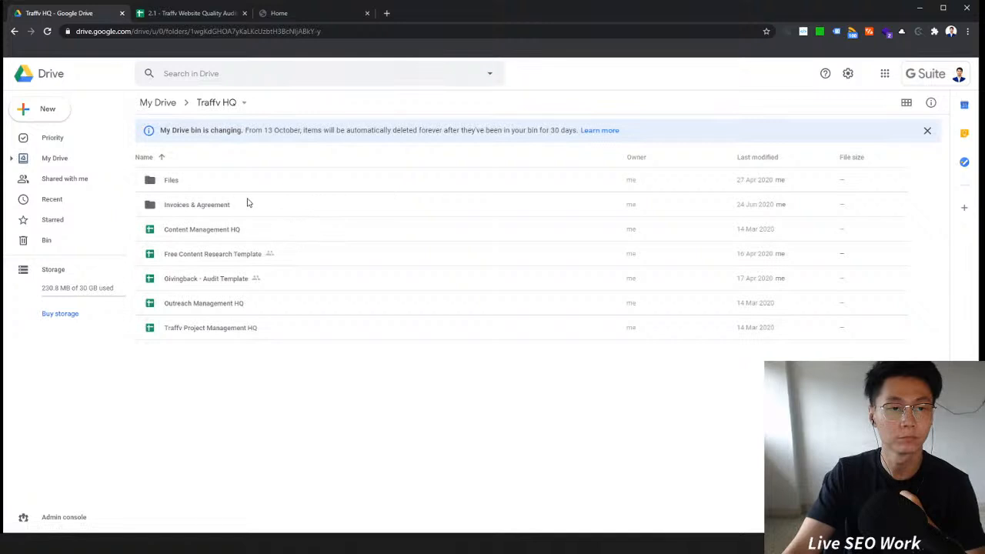
left_click(158, 102)
double_click(270, 280)
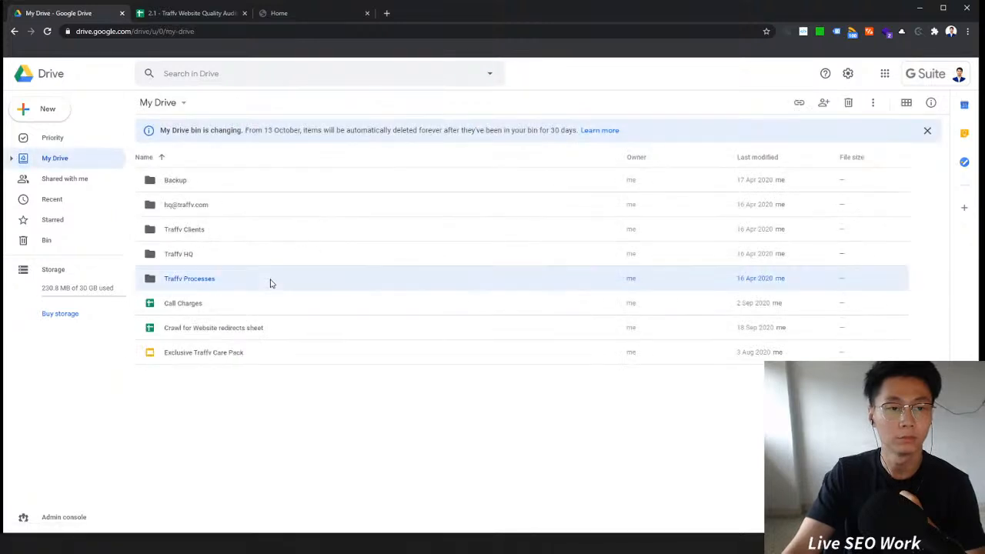
double_click(241, 182)
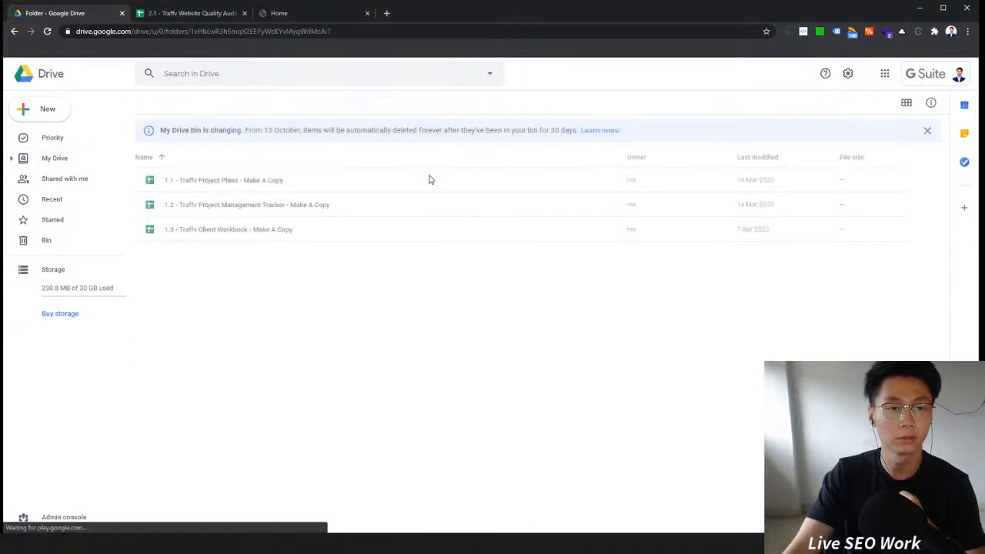
left_click(250, 102)
double_click(262, 204)
Step: Make a copy of the 2.1 - Traffv Website Quality Audit - Make A Copy template in Phase 2 - Improving and move it to My Drive
right_click(420, 184)
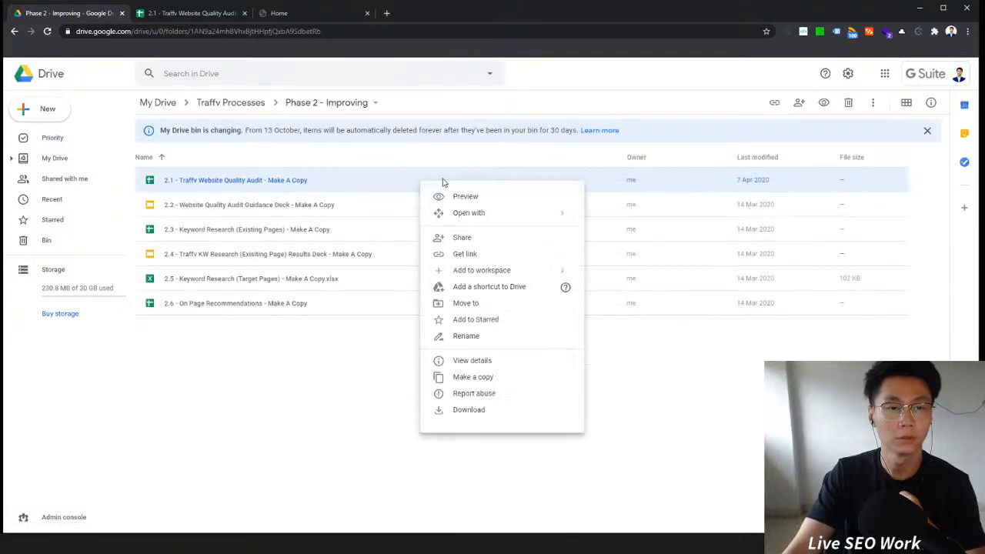
left_click(491, 387)
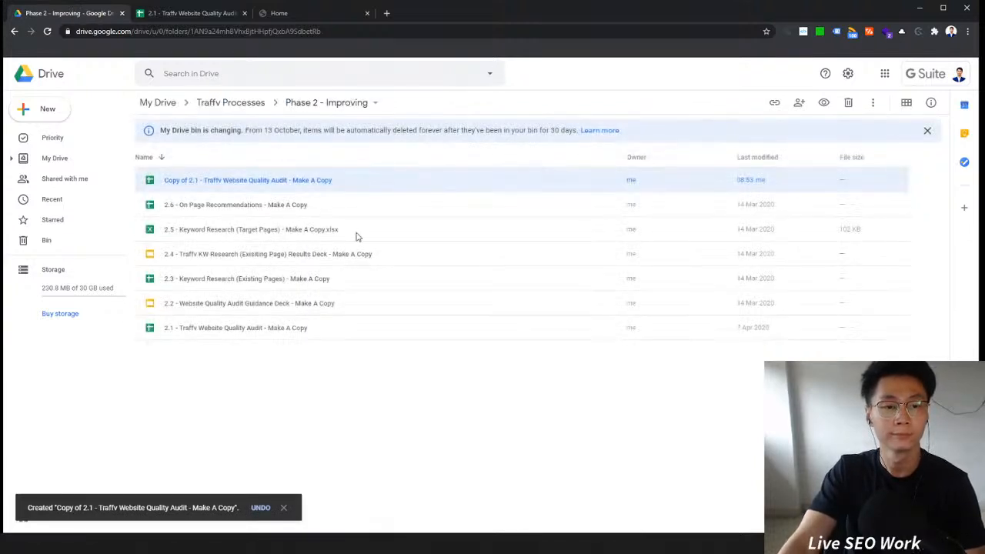
left_click_drag(283, 187, 163, 106)
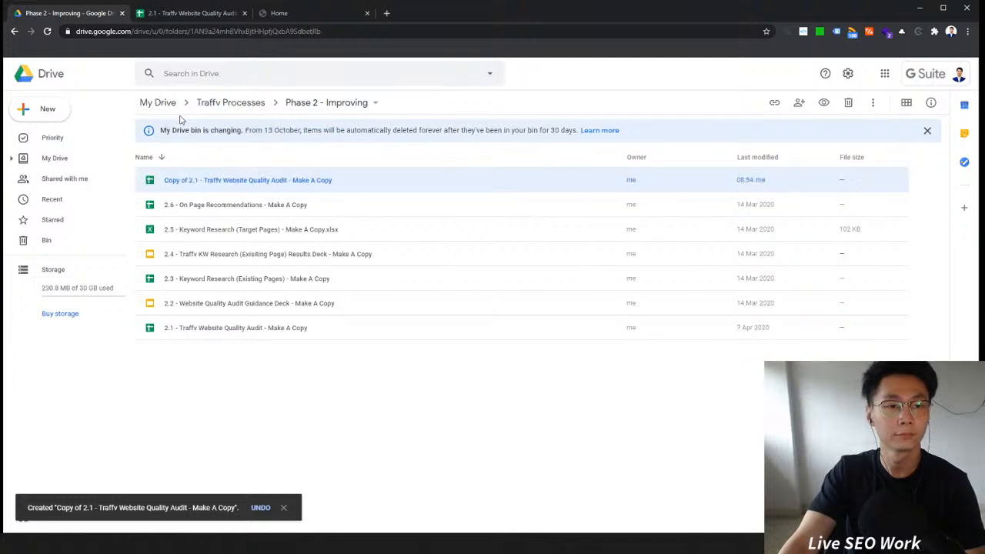
Step: In My Drive, move the new copy into the Traffv Clients folder and open that folder
left_click(164, 103)
left_click(260, 353)
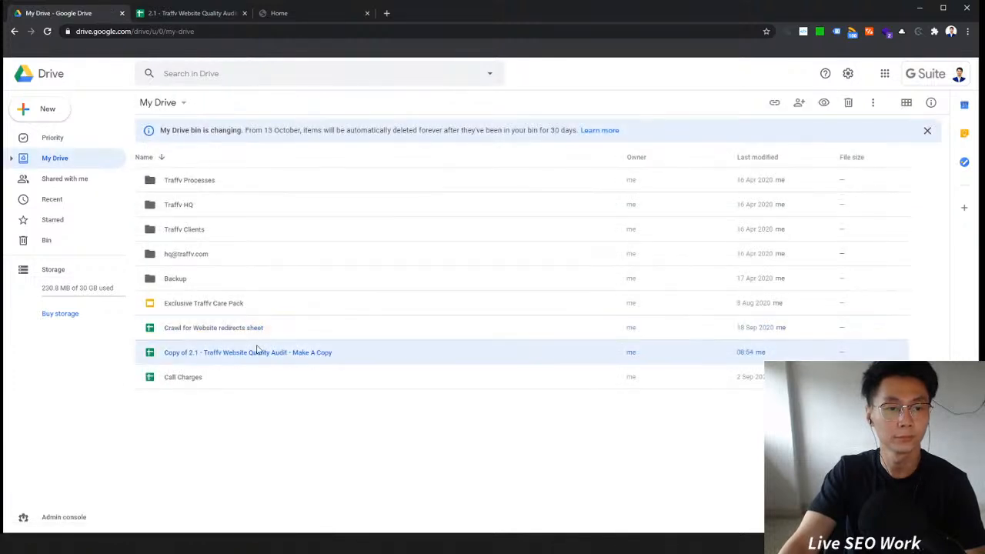
left_click_drag(232, 355, 217, 238)
double_click(216, 237)
Step: Move the copied audit spreadsheet into the Copy This For New Client folder and open it
left_click_drag(191, 460, 279, 231)
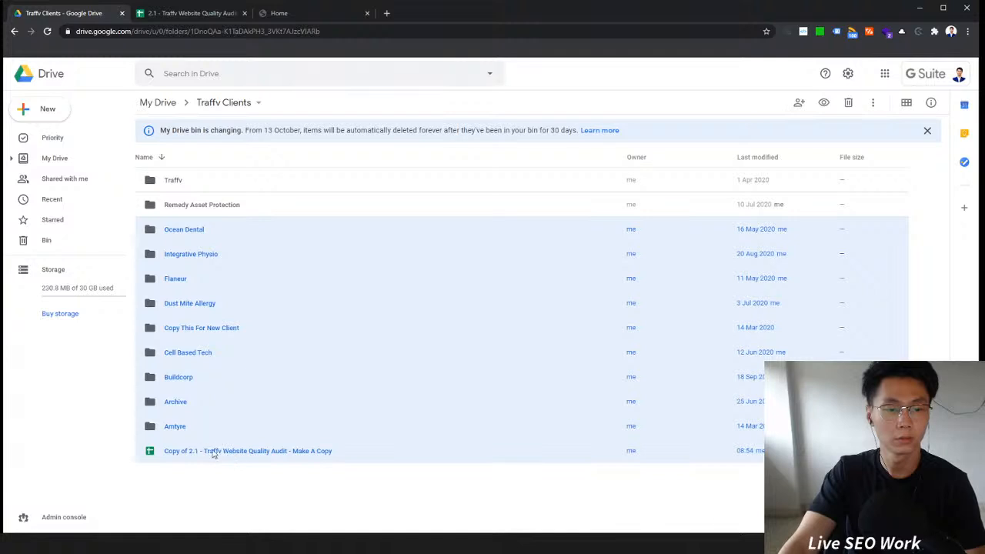
left_click(211, 450)
left_click_drag(220, 455, 265, 336)
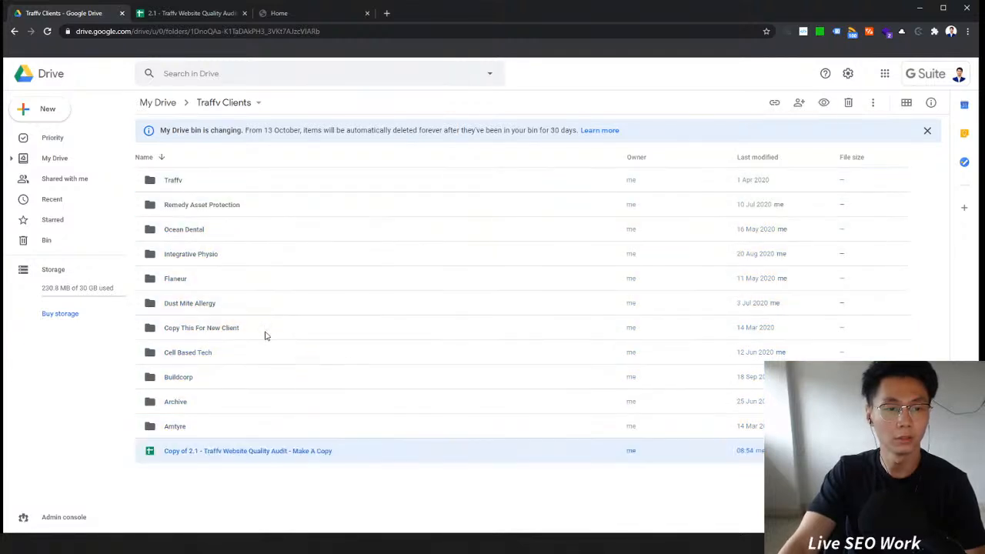
double_click(265, 335)
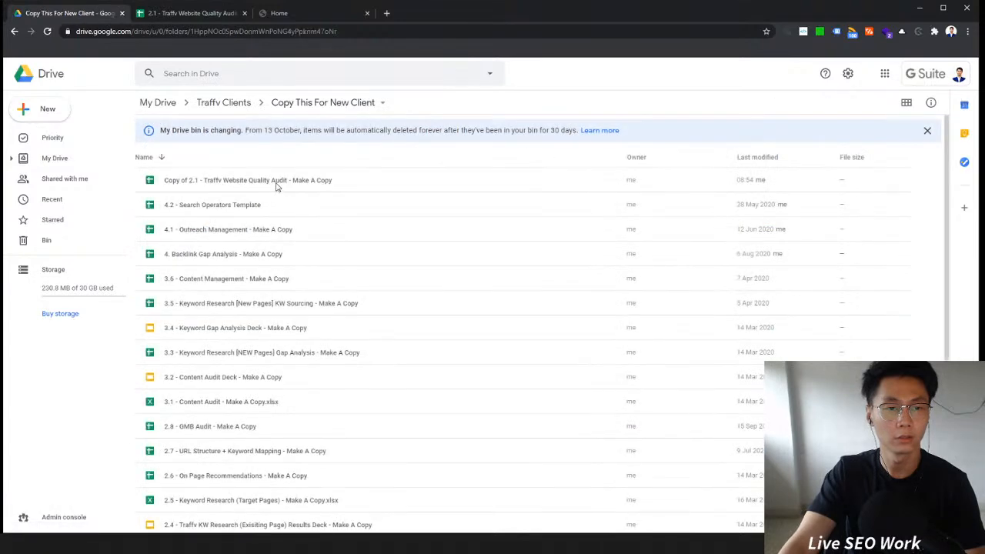
Step: Rename the copy to "2.1 - Traffv Website Quality Audit - Make A Copy" by removing the "Copy of" prefix
right_click(277, 185)
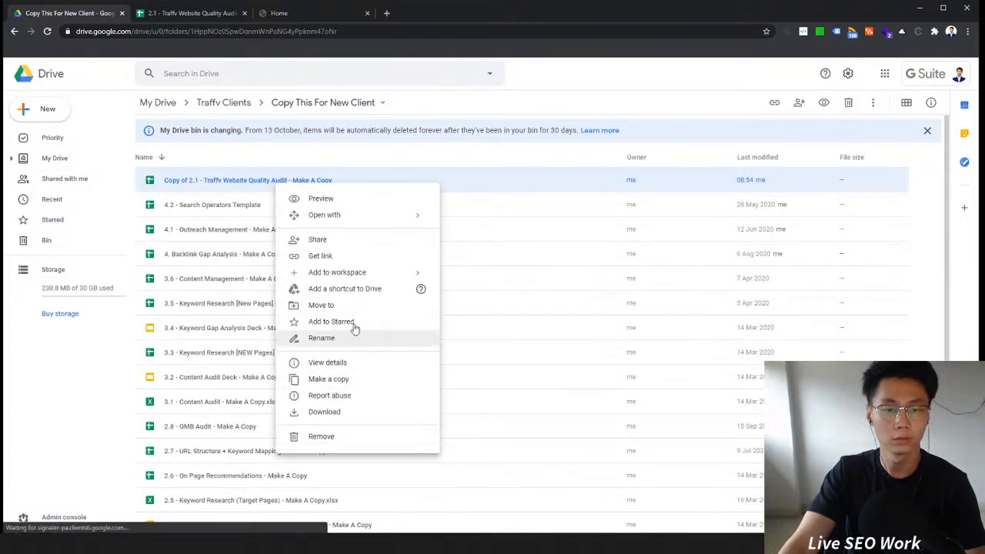
left_click(341, 338)
key("Home")
key("ctrl+shift+Right")
key("ctrl+shift+Right")
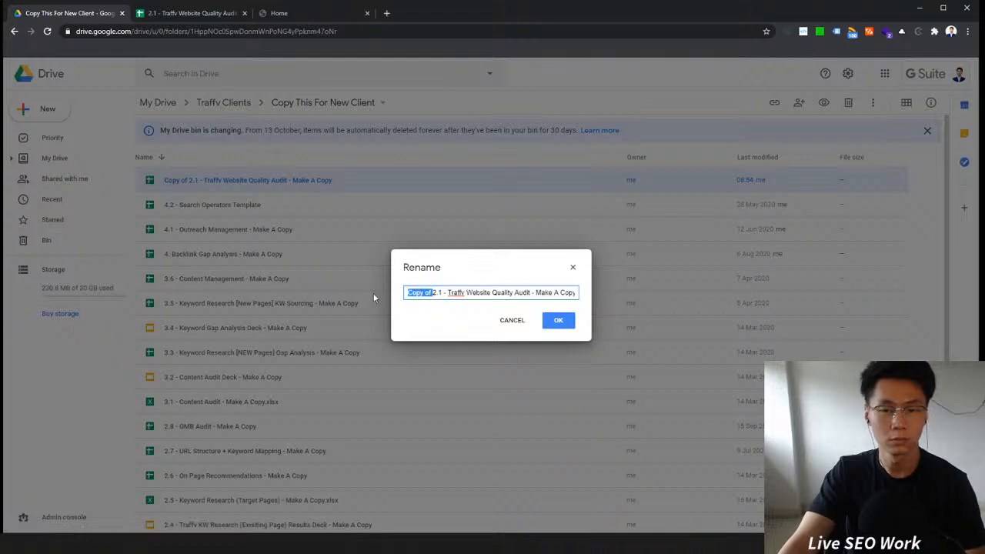
key("BackSpace")
left_click(558, 320)
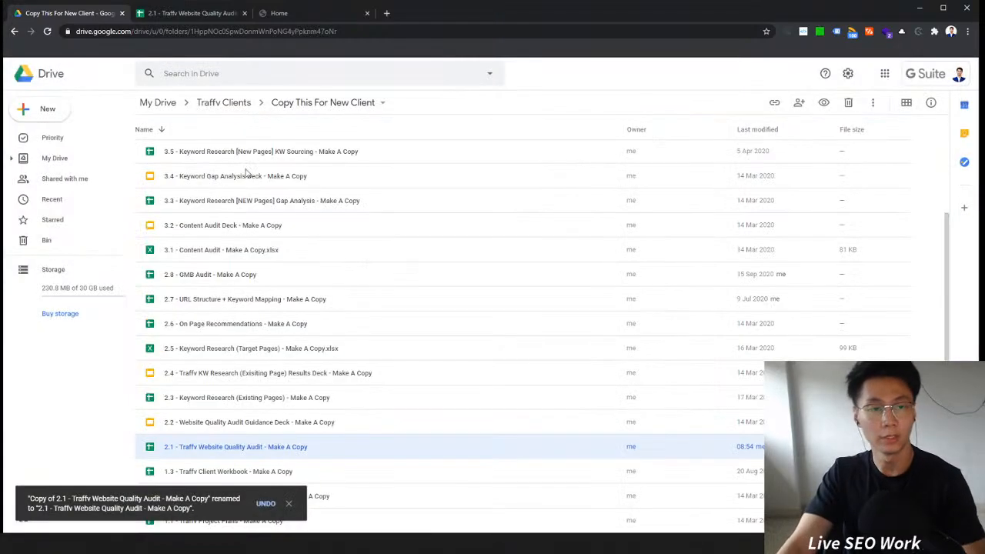
Step: Open the renamed audit spreadsheet and close the older audit spreadsheet's tab
double_click(238, 446)
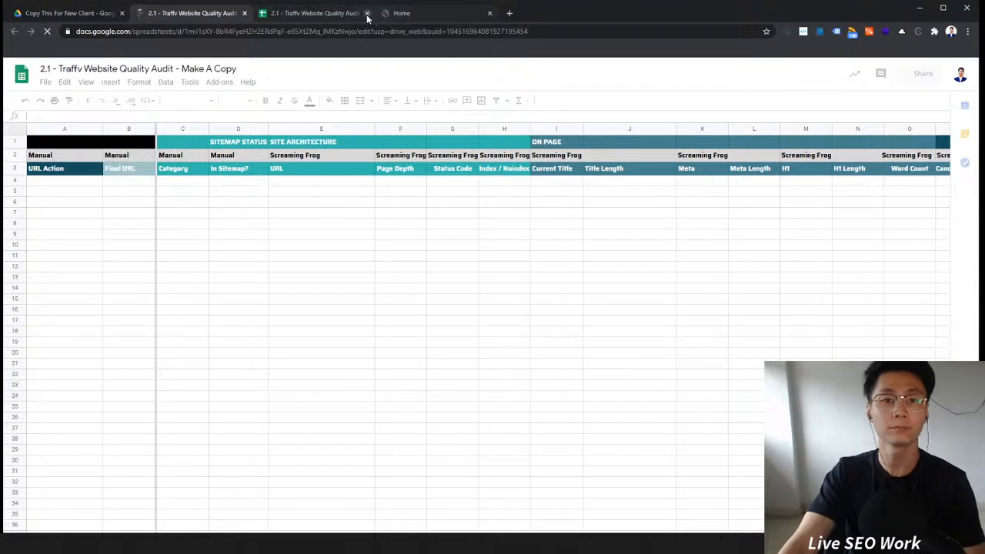
left_click(367, 13)
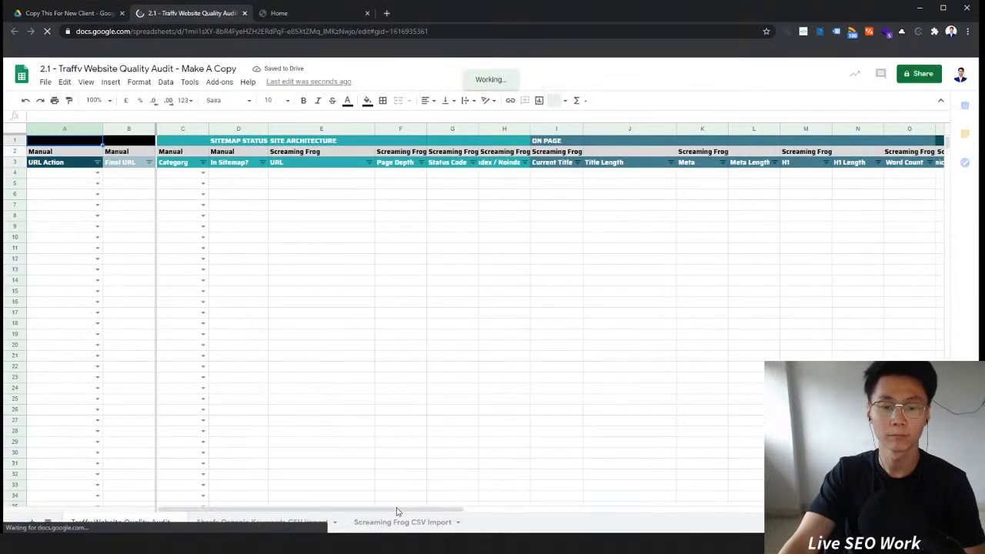
left_click_drag(399, 510, 174, 505)
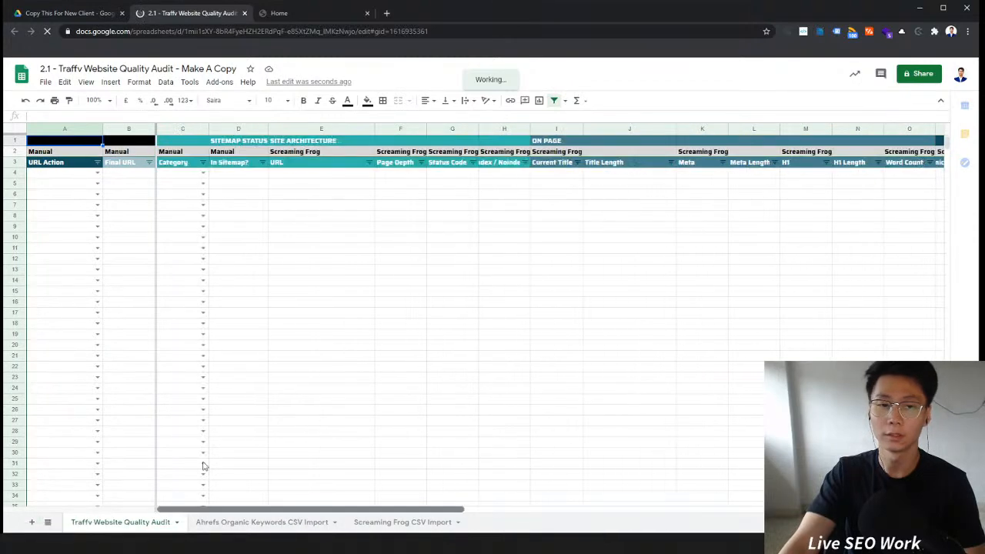
left_click(385, 303)
left_click(347, 229)
left_click(297, 196)
left_click(488, 248)
left_click(391, 283)
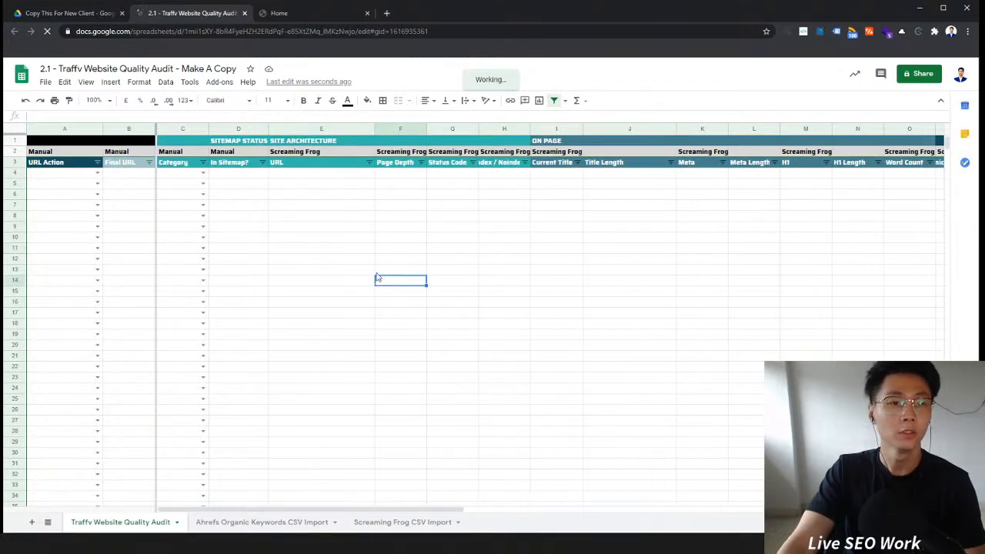
left_click(342, 249)
Step: Close the template spreadsheet's tab and make a copy of the 2.1 - Traffv Website Quality Audit - Make A Copy file
left_click(107, 13)
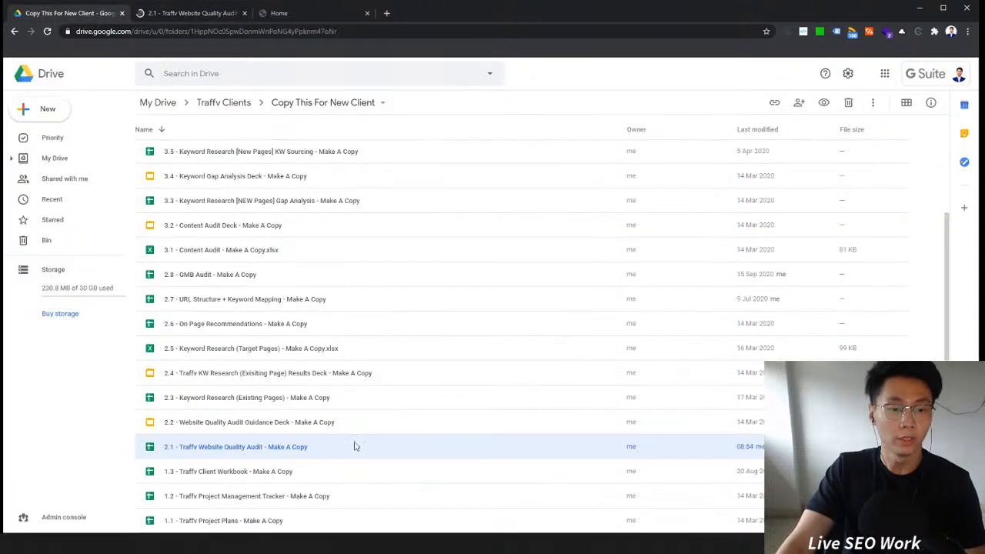
right_click(321, 450)
left_click(246, 13)
left_click(246, 446)
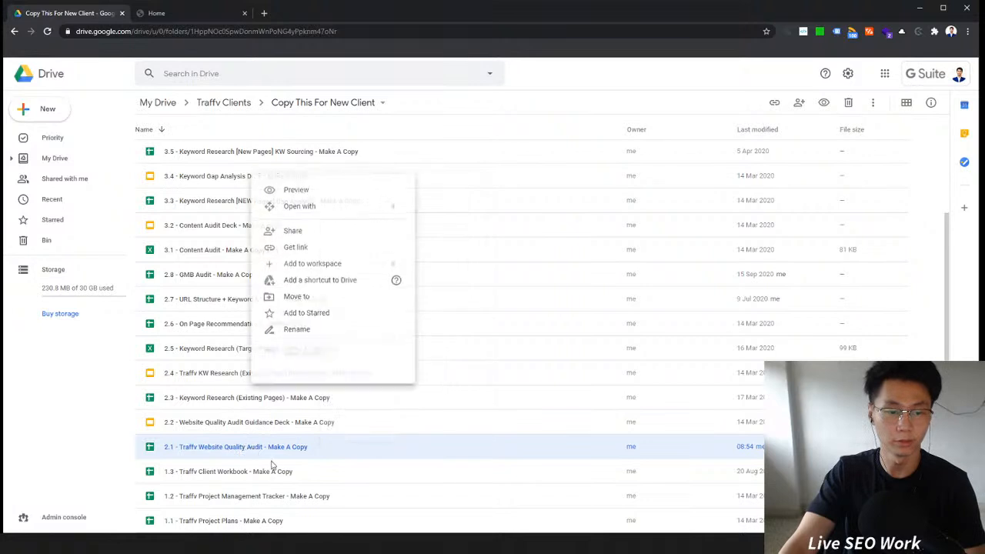
left_click(297, 374)
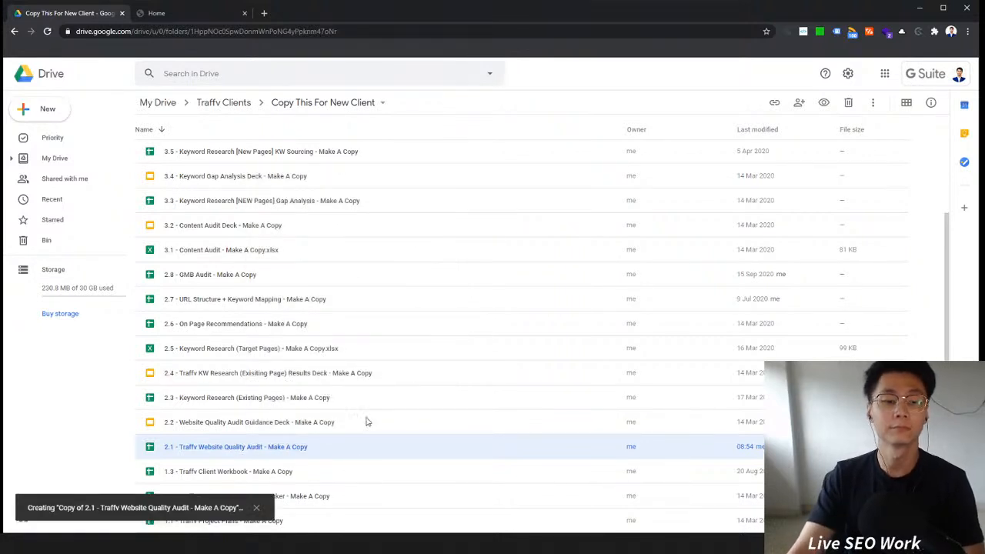
Step: Move the new audit copy into My Drive and open it there
left_click_drag(268, 183, 165, 103)
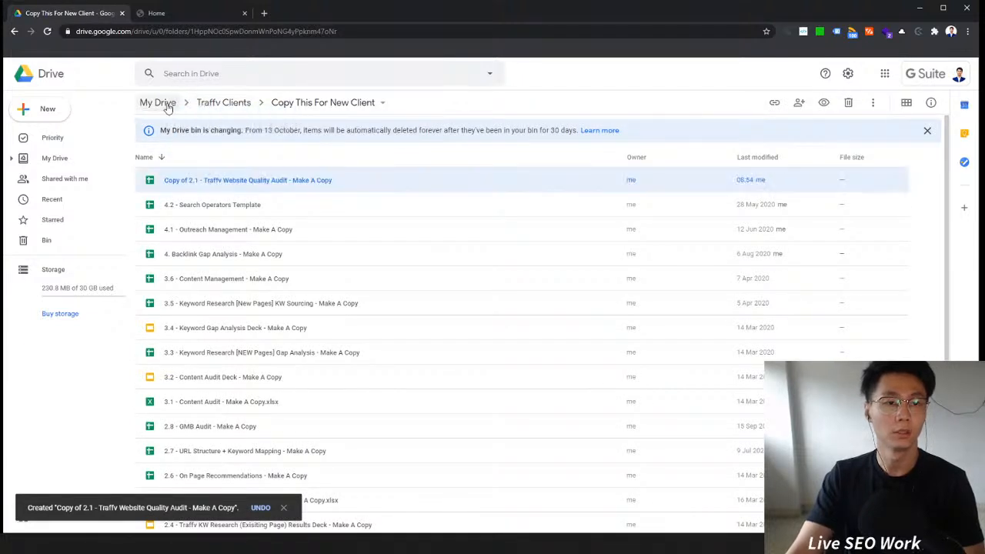
left_click(164, 103)
double_click(252, 352)
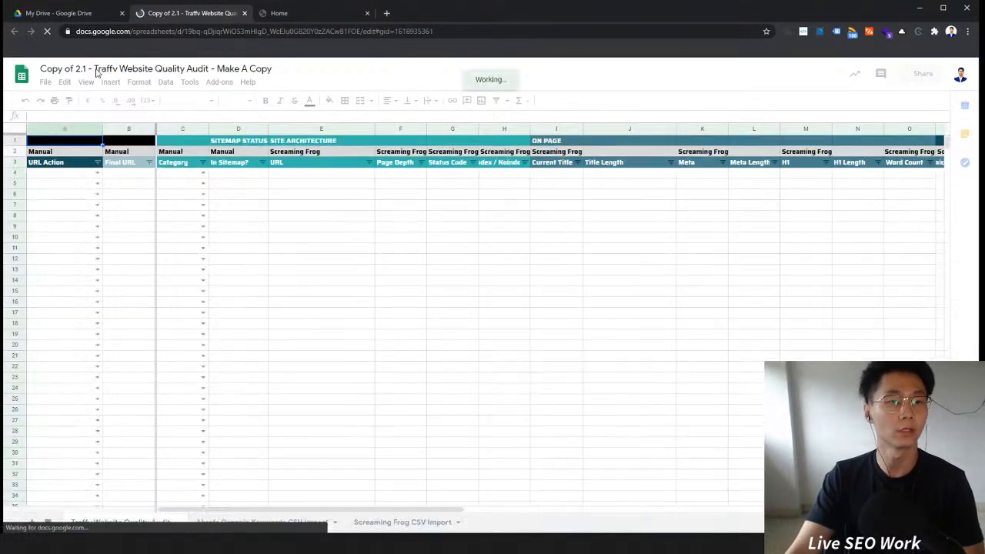
left_click_drag(93, 68, 24, 66)
key("BackSpace")
left_click_drag(156, 69, 410, 77)
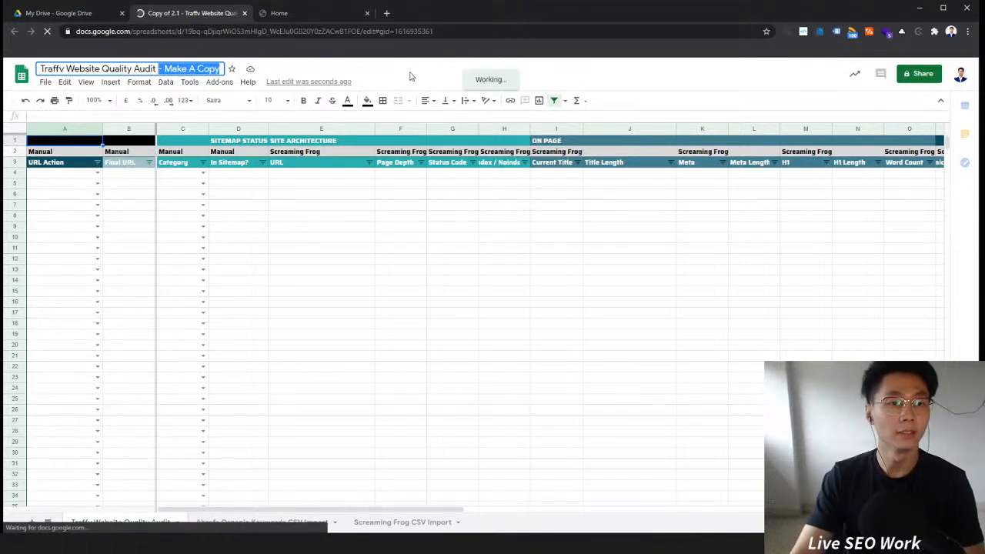
type("-")
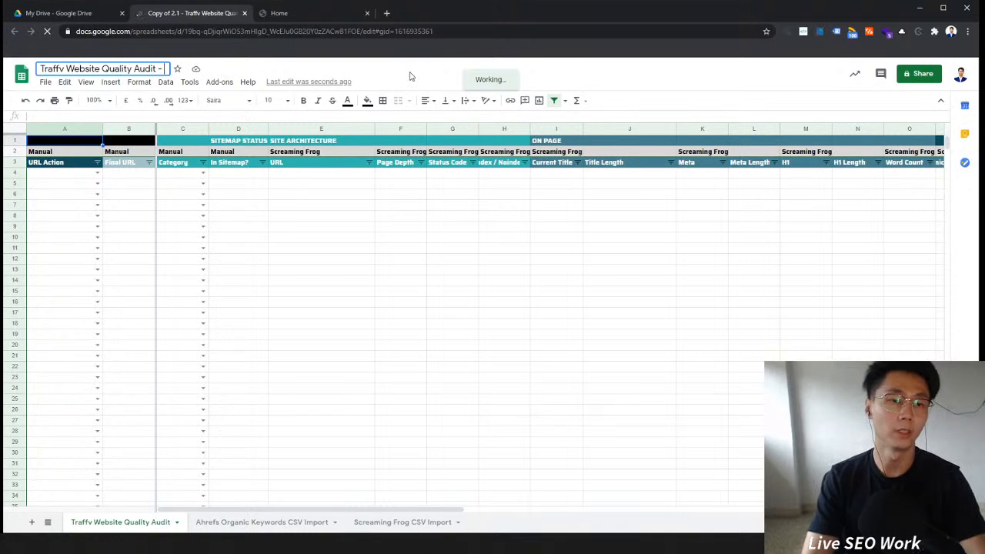
left_click(294, 13)
left_click(143, 31)
left_click(143, 30)
key("shift+Home")
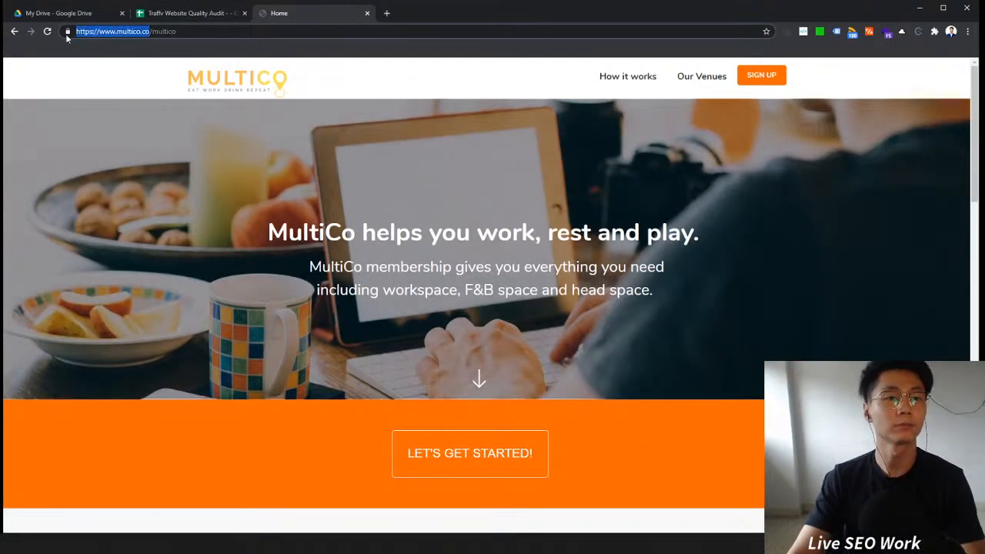
left_click(192, 13)
left_click(160, 69)
key("ctrl+v")
left_click(347, 359)
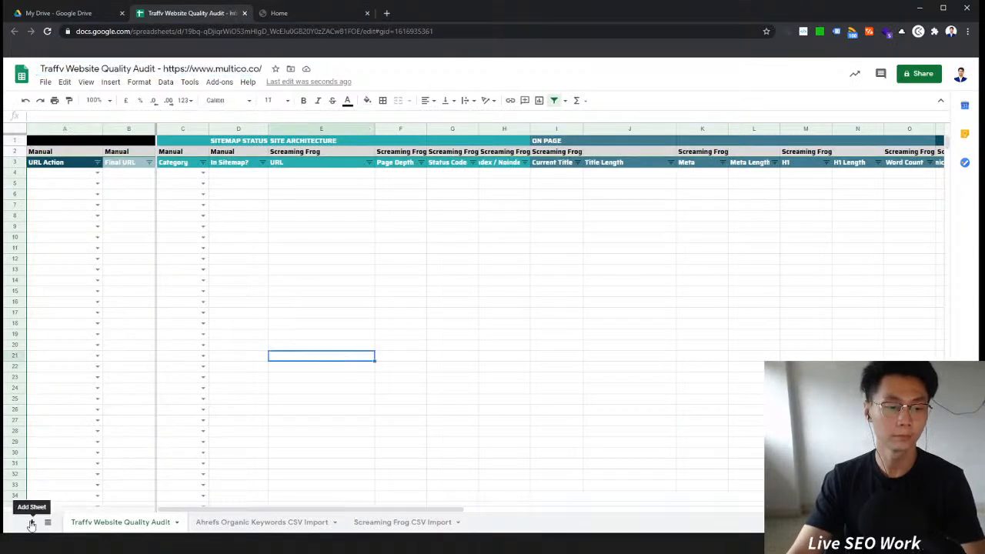
Step: Add a new sheet and move it to the first tab position
left_click(32, 522)
left_click_drag(213, 523, 90, 528)
mouse_move(155, 527)
left_mouse_down()
mouse_move(235, 526)
mouse_move(150, 529)
left_mouse_up()
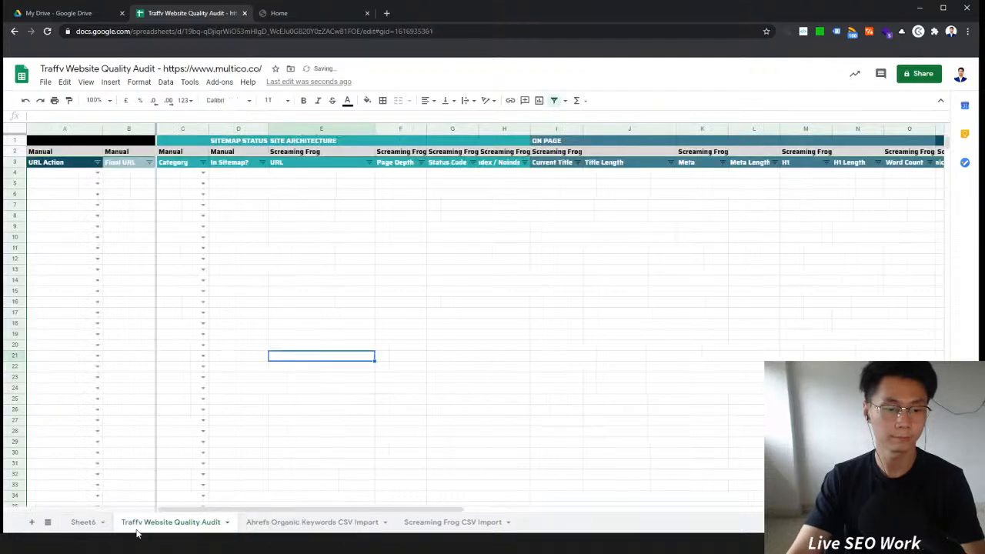
Step: Rename the new sheet to Audit Overview
left_click(83, 523)
right_click(83, 523)
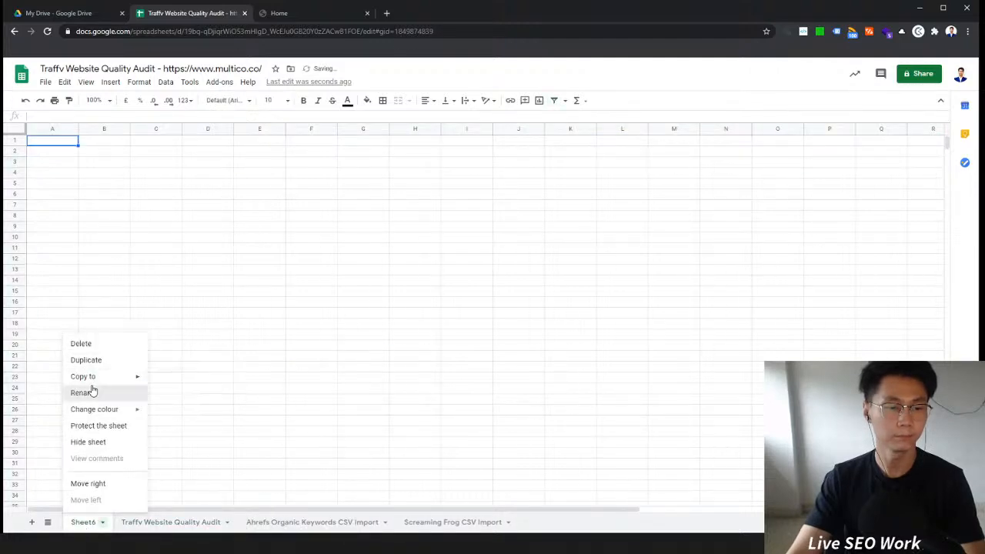
left_click(89, 393)
type("Over")
key("BackSpace")
key("BackSpace")
key("BackSpace")
key("BackSpace")
type("Audit Overview")
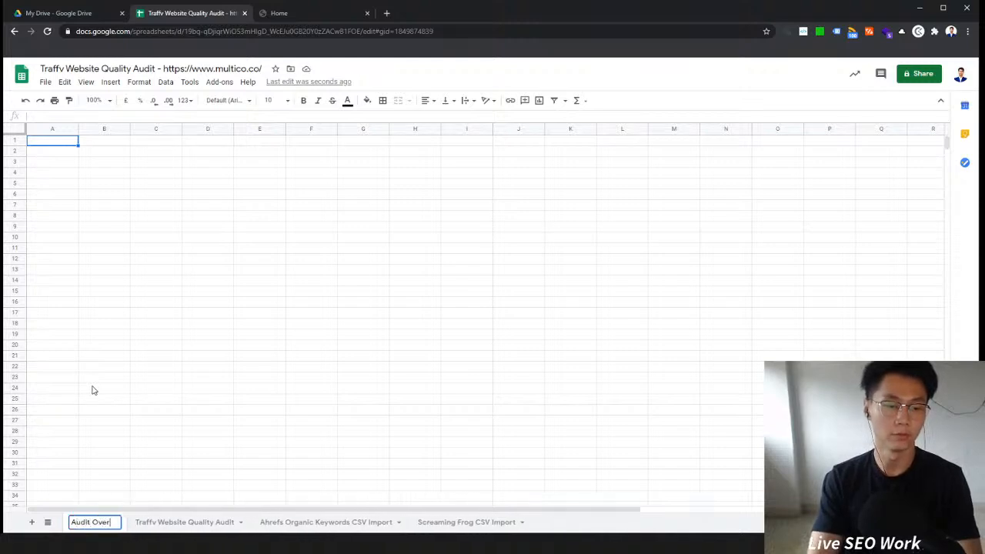
key("Return")
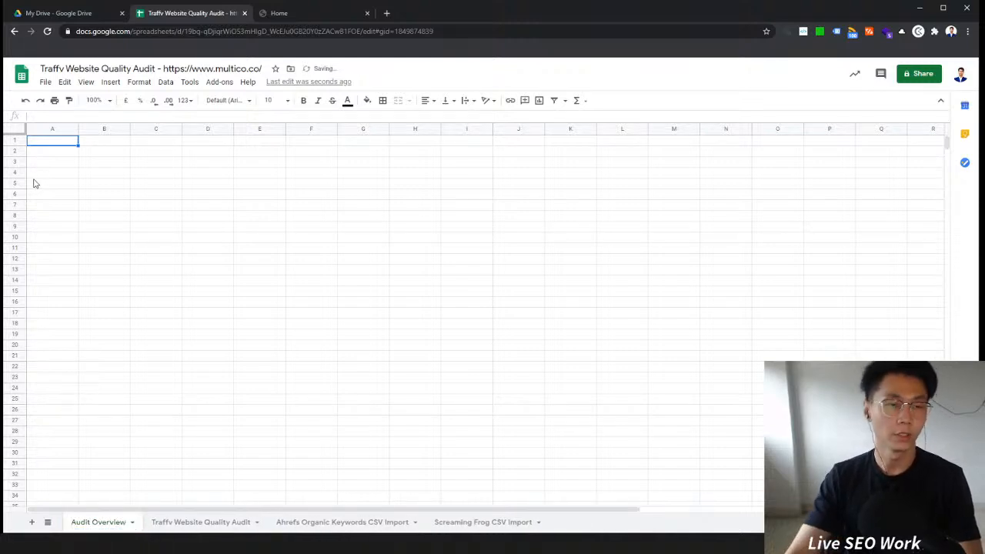
Step: Enter the headers Audit Overview in A1 and Notes in B1
left_click(119, 157)
left_click(119, 145)
type("Notes")
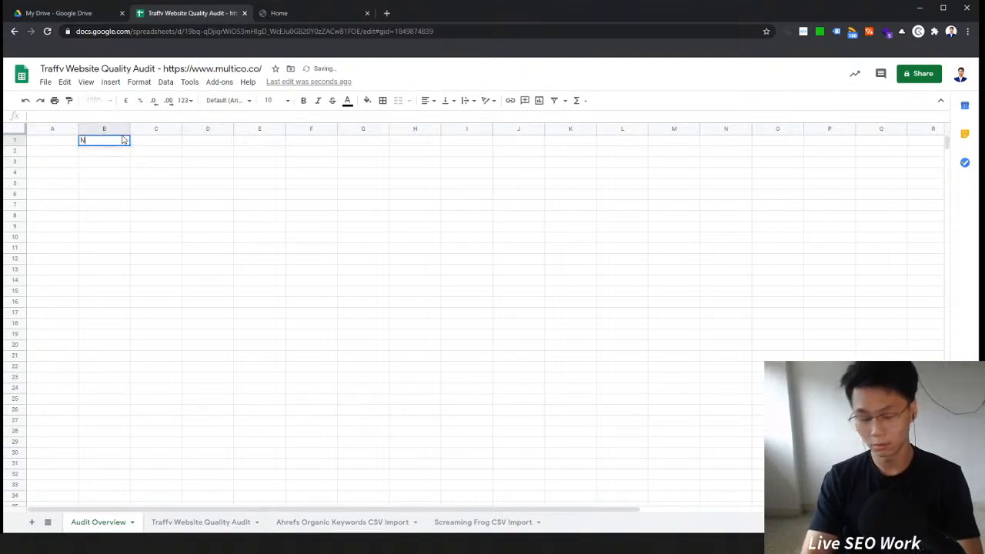
key("Return")
left_click(58, 143)
left_click(113, 144)
left_click(61, 144)
left_click(95, 141)
left_click(61, 140)
type("A")
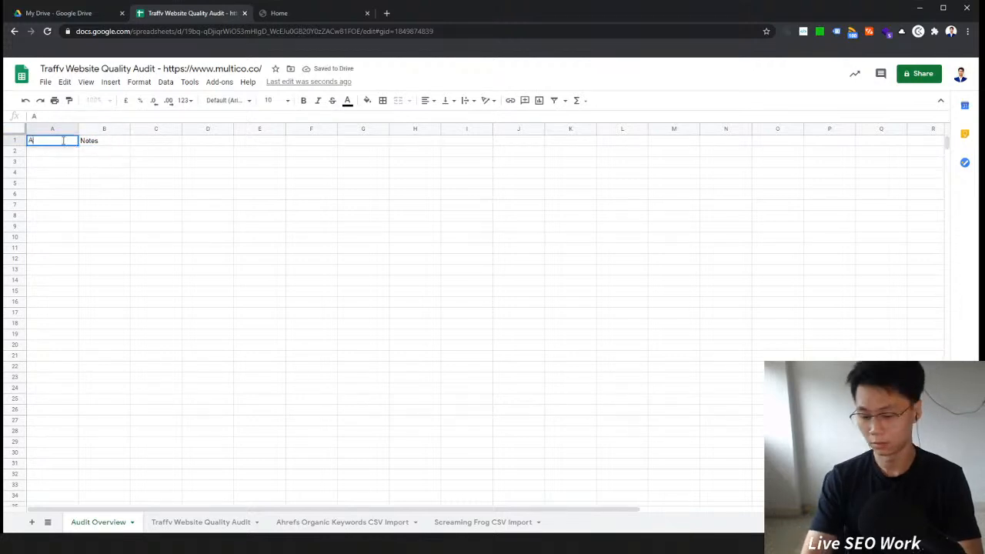
type("udit Overv")
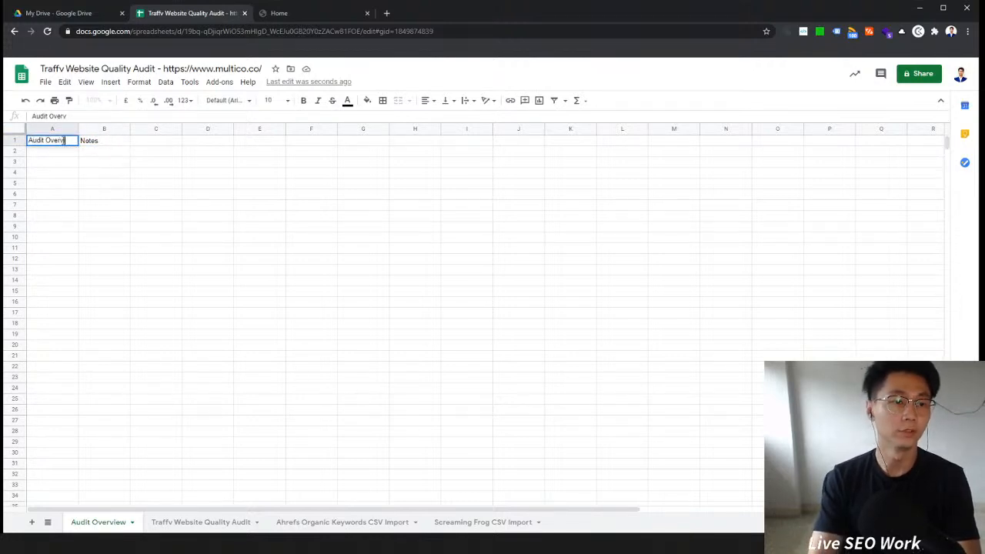
type("iew")
key("Return")
Step: Fill the A1:B1 header cells blue and set their text colour to white
left_click_drag(69, 141, 103, 143)
left_click(56, 142)
left_click(100, 143)
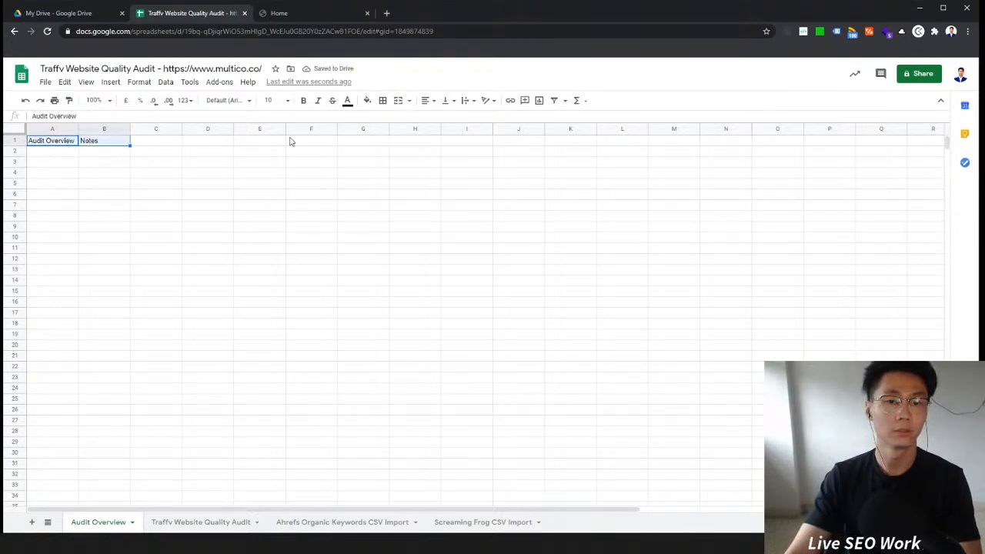
left_click(368, 102)
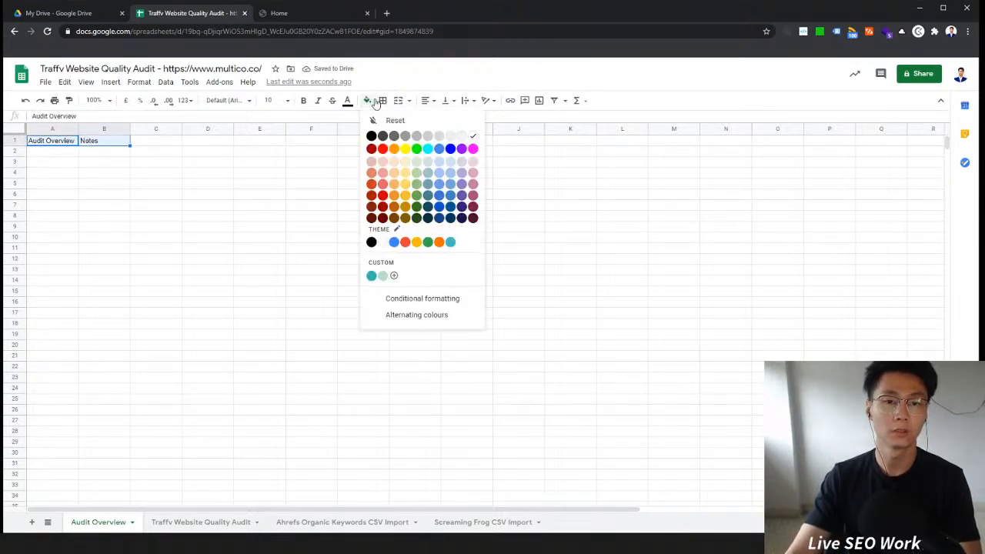
left_click(450, 149)
left_click(347, 101)
left_click(453, 136)
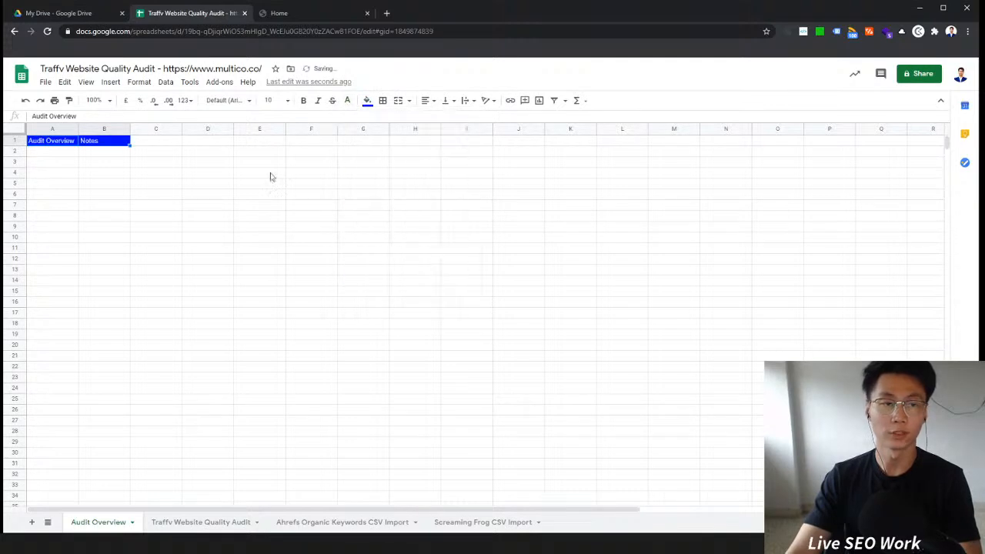
left_click(154, 194)
left_click(20, 127)
left_click(354, 206)
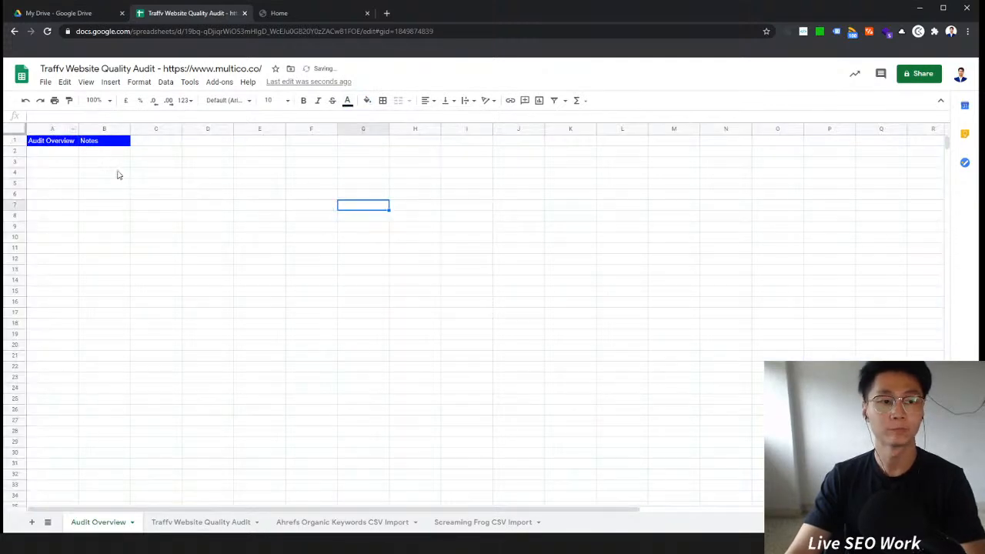
Step: Open the client's homepage and review its Ahrefs on-page data report
left_click(314, 12)
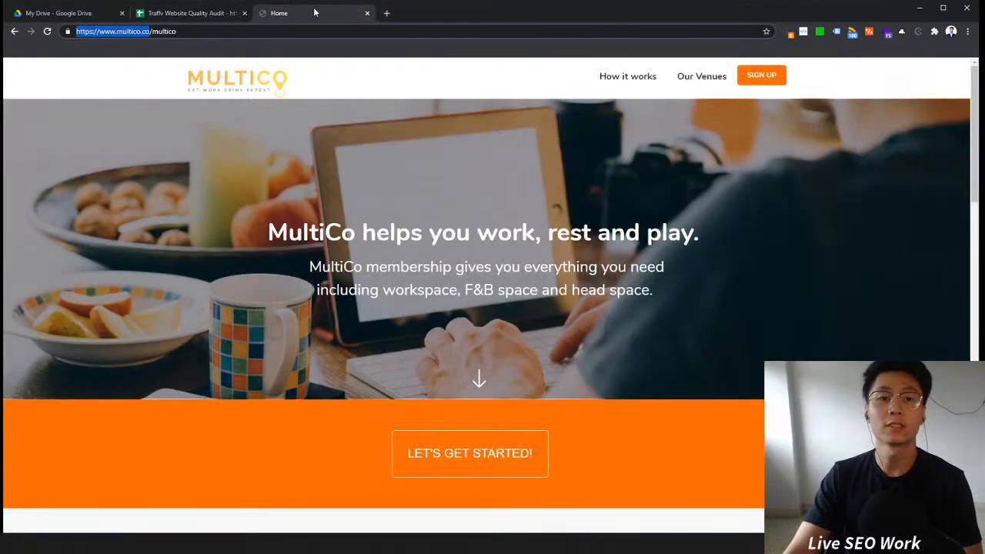
left_click(475, 138)
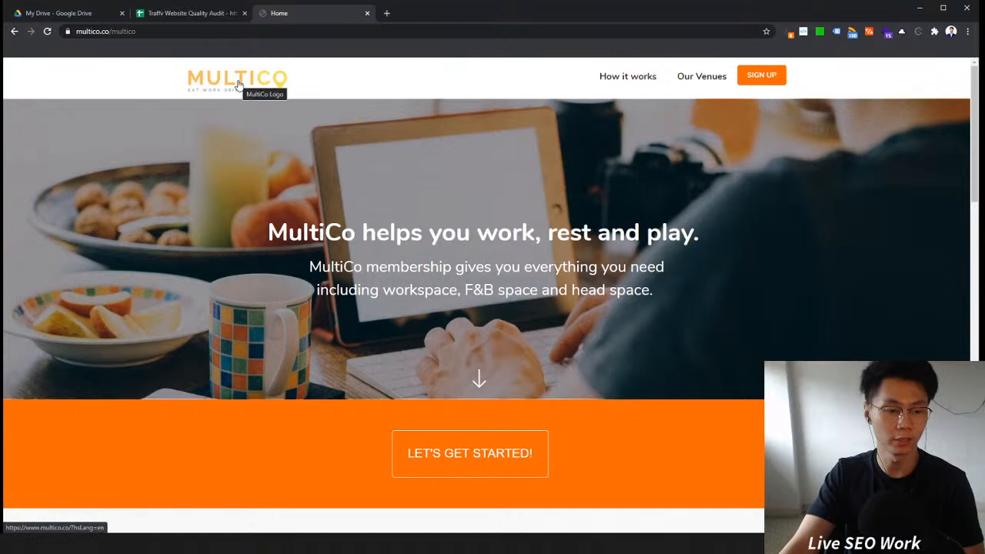
scroll(582, 120, "down", 6)
scroll(582, 119, "up", 6)
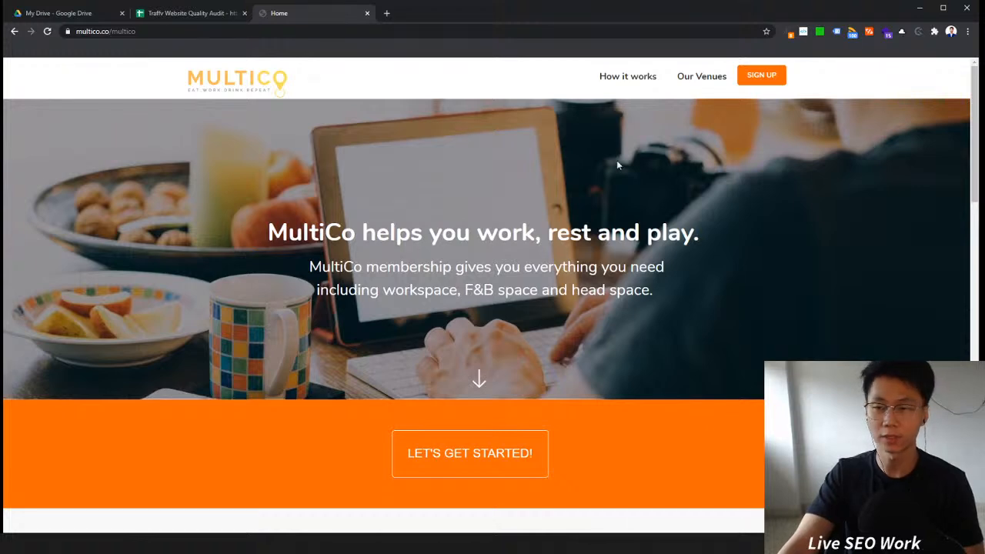
double_click(164, 31)
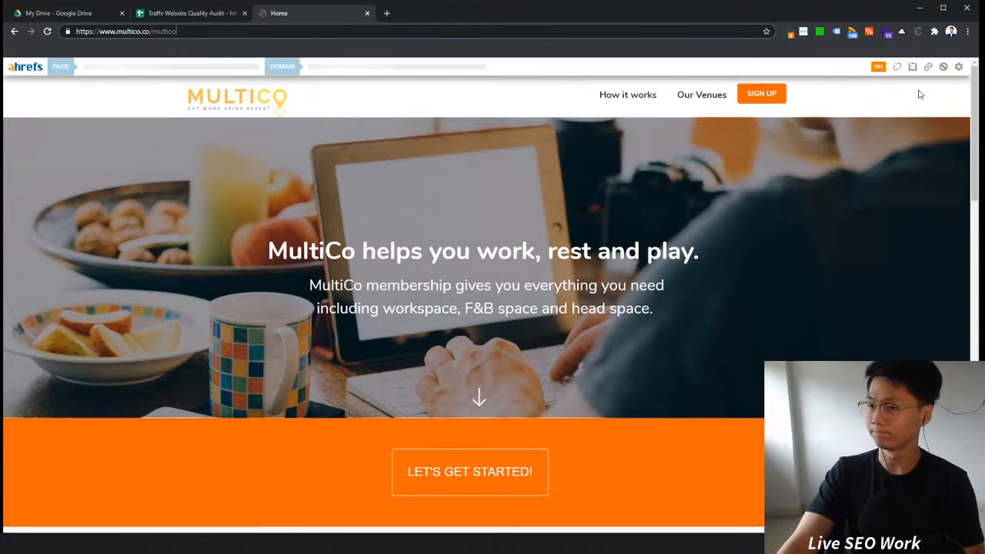
left_click(912, 66)
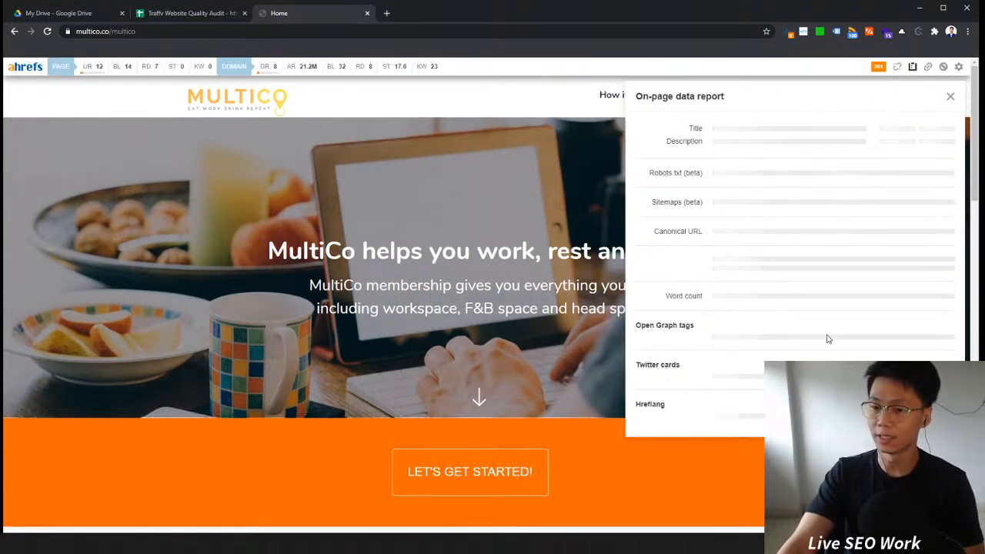
scroll(777, 317, "down", 5)
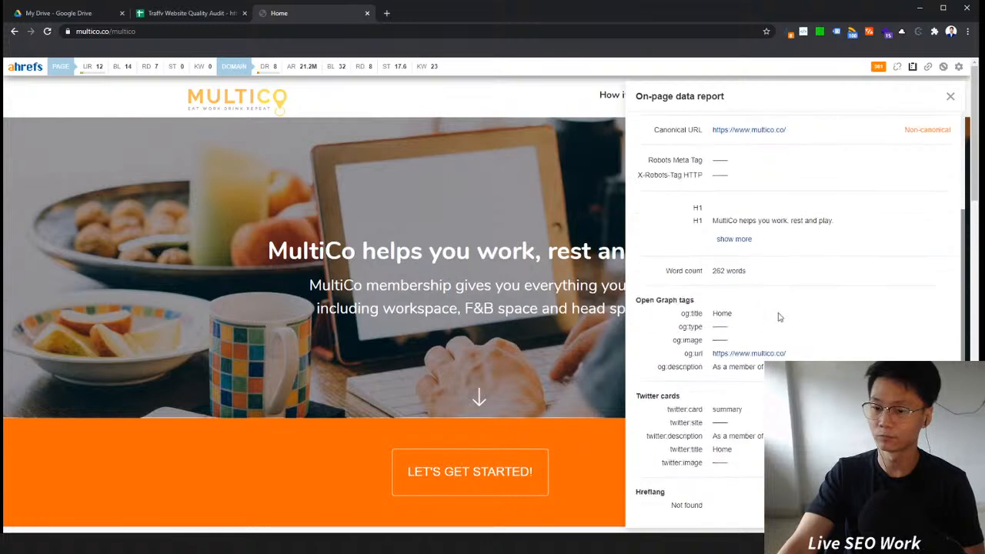
left_click_drag(639, 500, 637, 490)
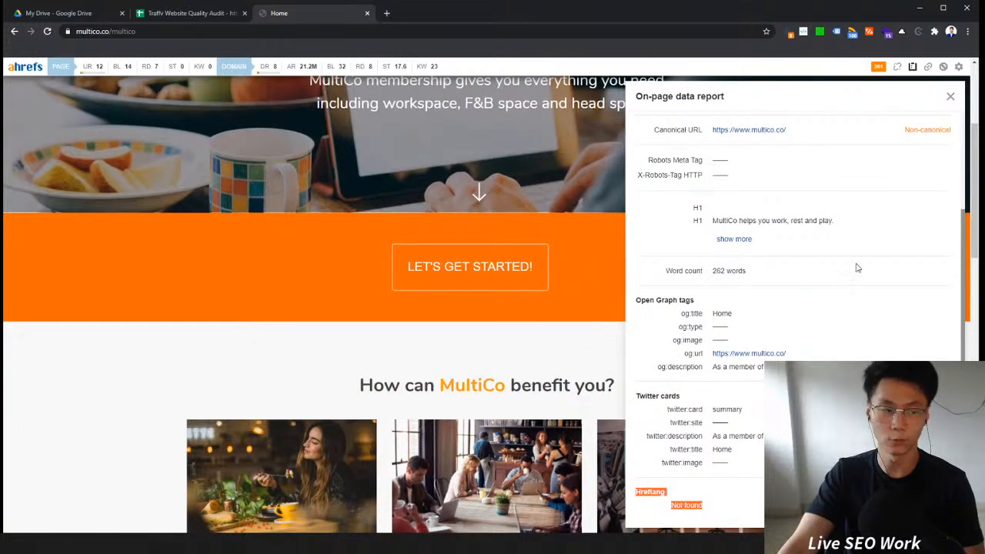
left_click(952, 97)
scroll(942, 85, "up", 3)
Step: Load the site's root domain and inspect its redirect path and HTTP headers in the Ahrefs toolbar
left_click(802, 32)
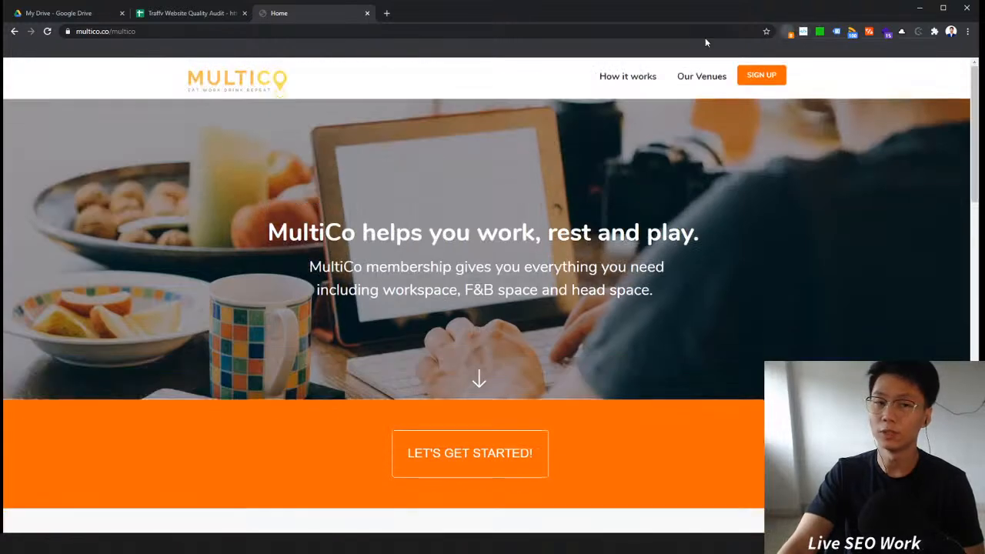
left_click(14, 31)
left_click(31, 32)
double_click(125, 32)
key("BackSpace")
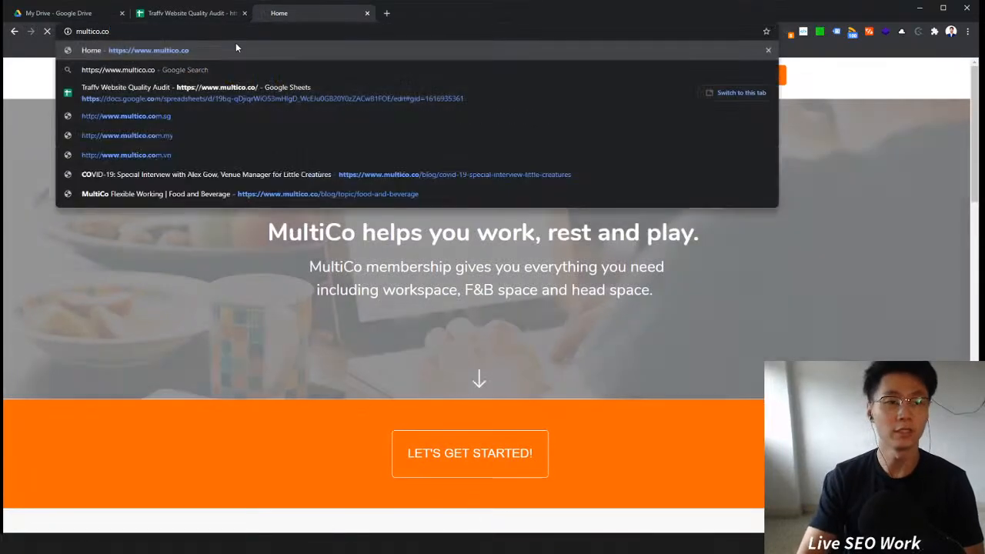
key("Return")
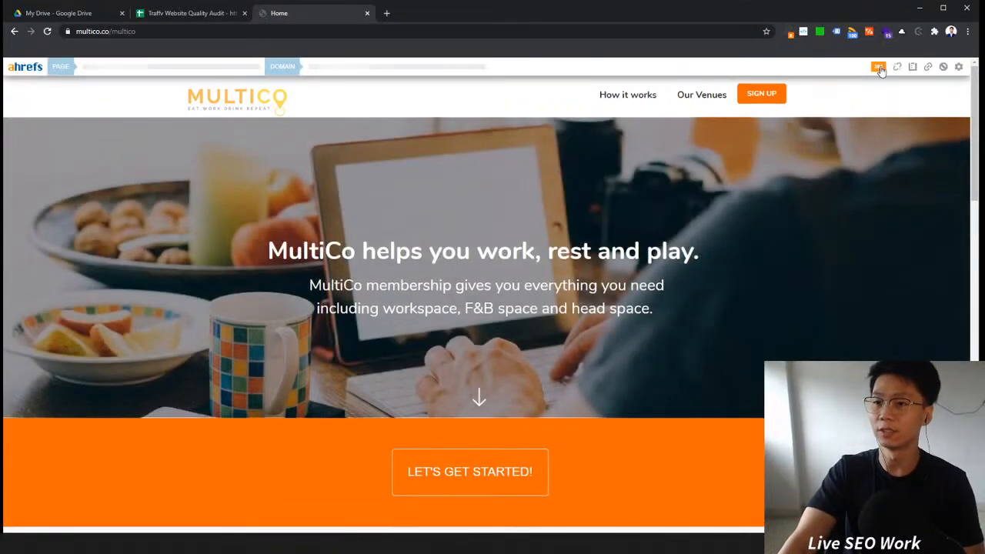
left_click(878, 66)
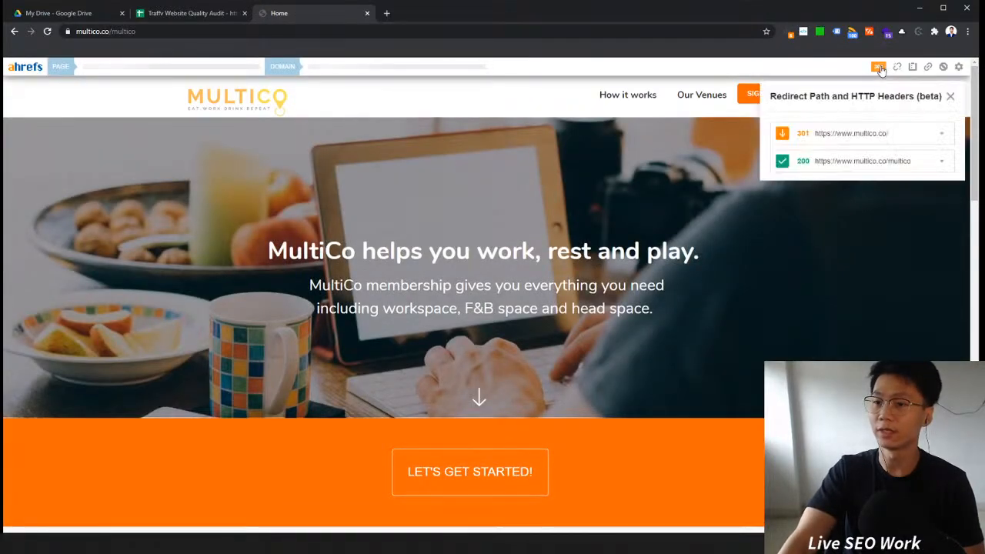
left_click(874, 134)
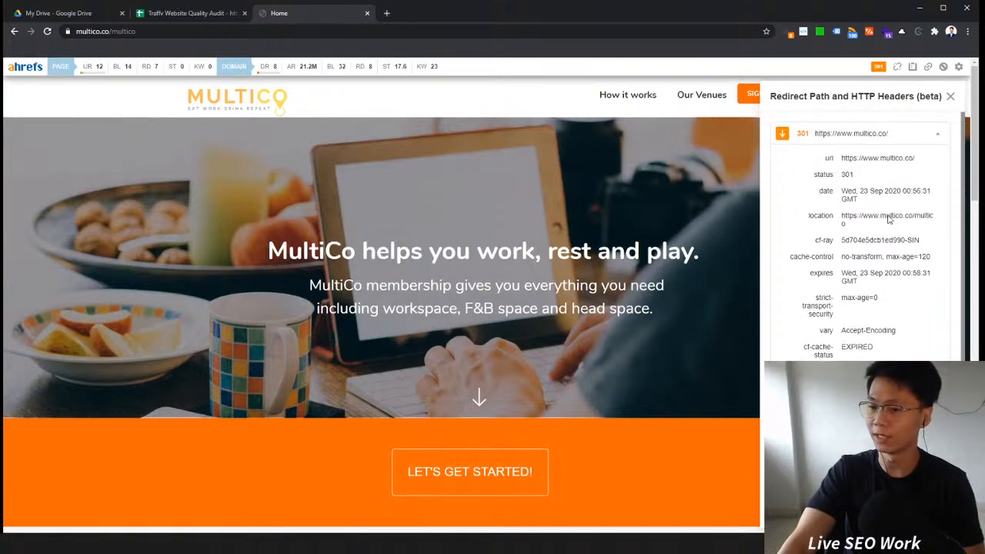
scroll(888, 191, "down", 3)
scroll(889, 195, "down", 2)
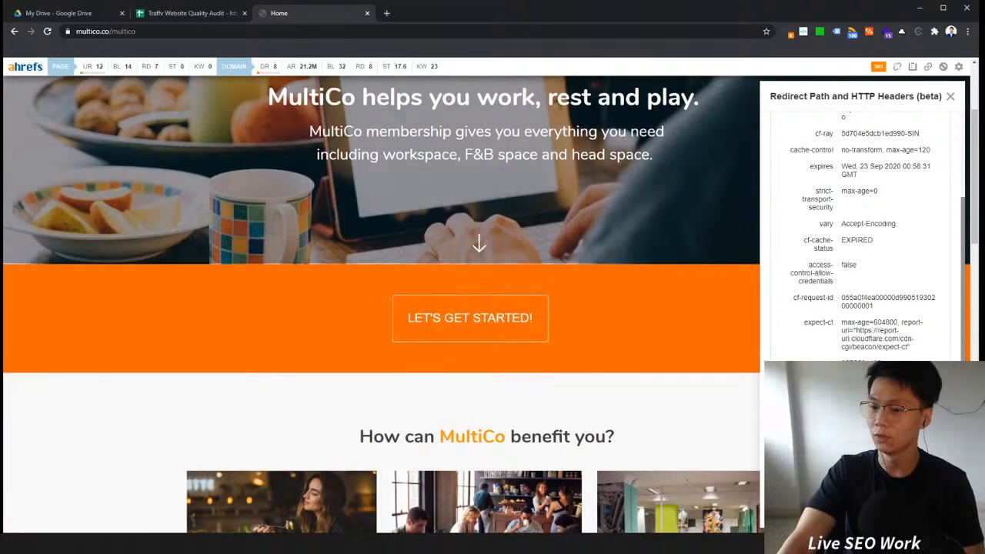
scroll(380, 304, "down", 2)
scroll(862, 231, "down", 6)
scroll(861, 231, "down", 4)
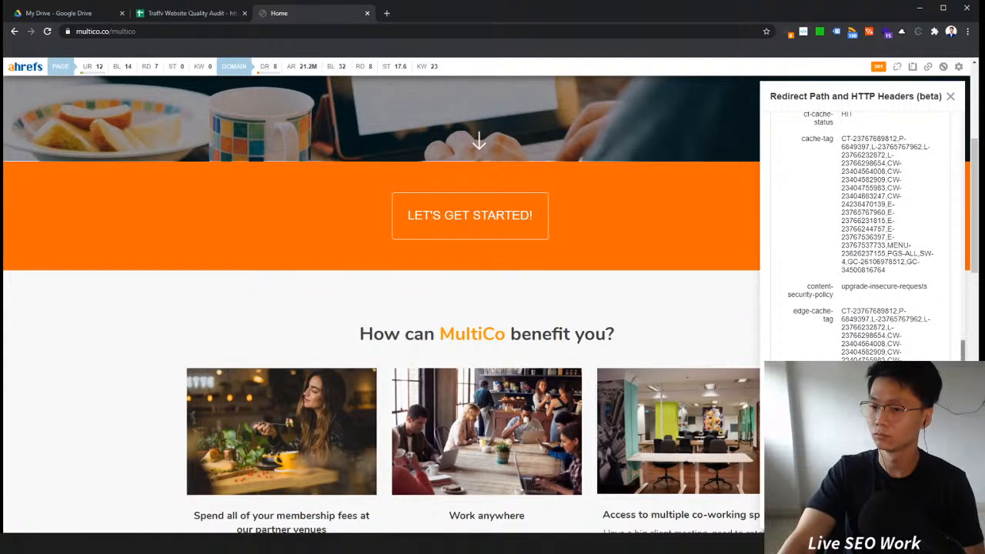
Step: Review the redirect path and HTTP headers panel, then close the Ahrefs toolbar
scroll(949, 290, "up", 5)
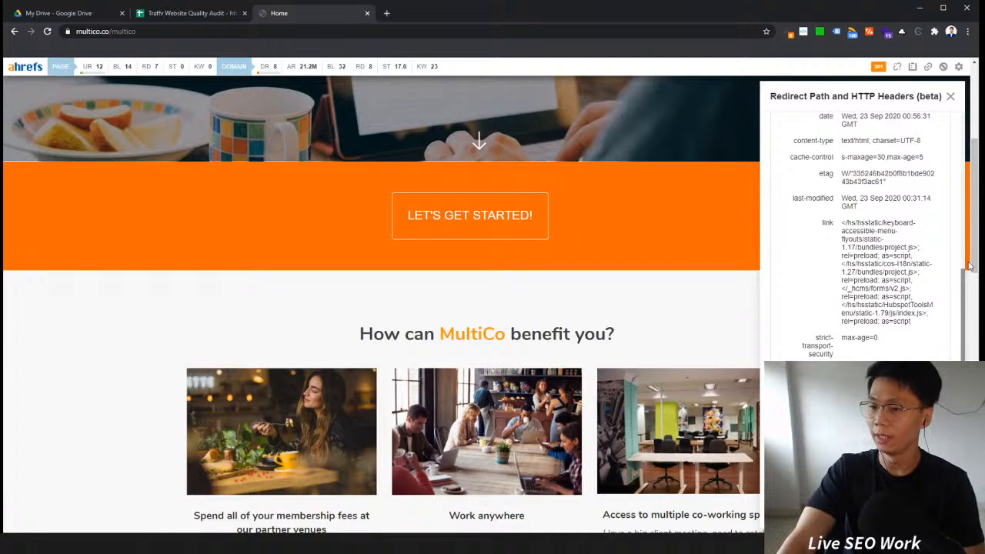
scroll(950, 286, "down", 6)
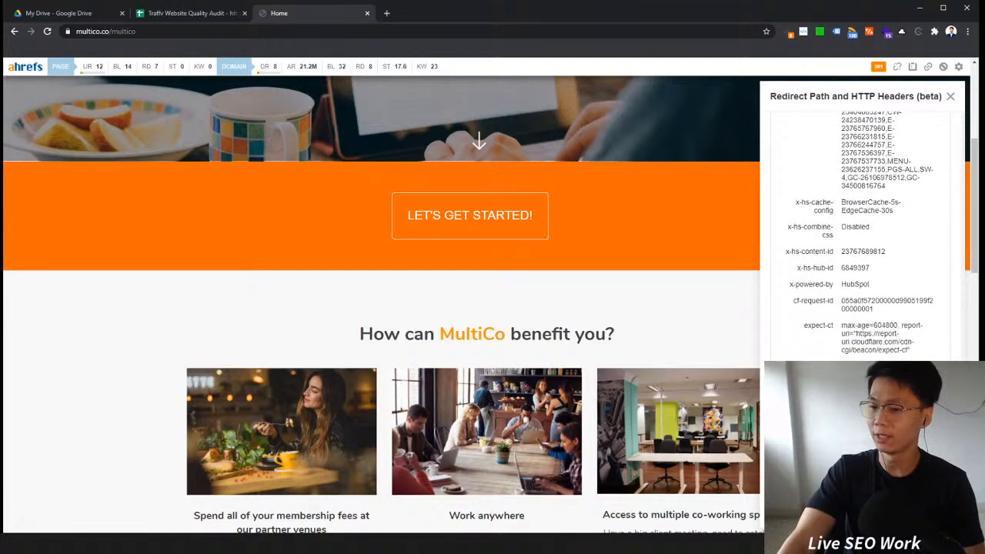
scroll(935, 346, "up", 5)
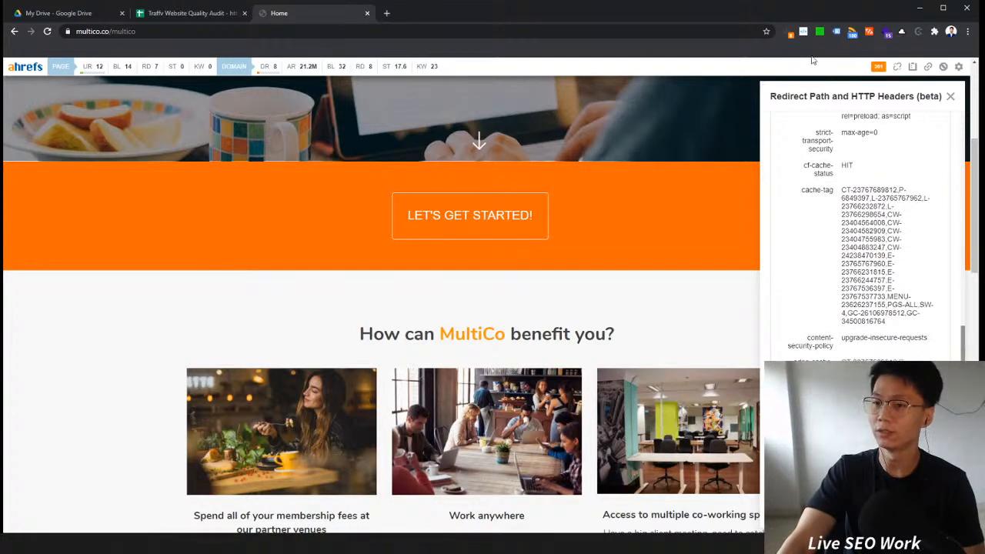
left_click(878, 69)
left_click(792, 35)
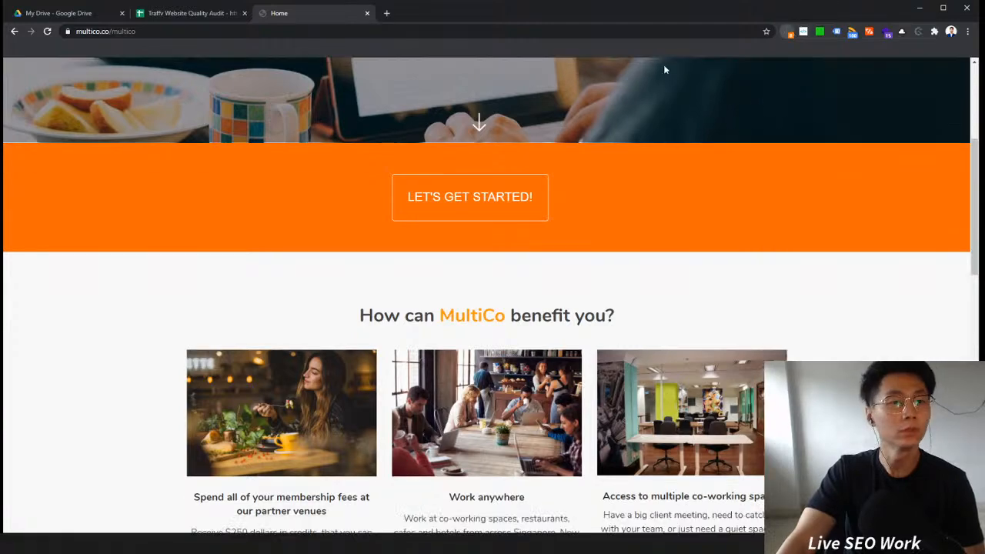
Step: Scroll through the homepage to the footer, reload it from the logo, and inspect its full URL
scroll(175, 370, "down", 5)
scroll(357, 369, "down", 6)
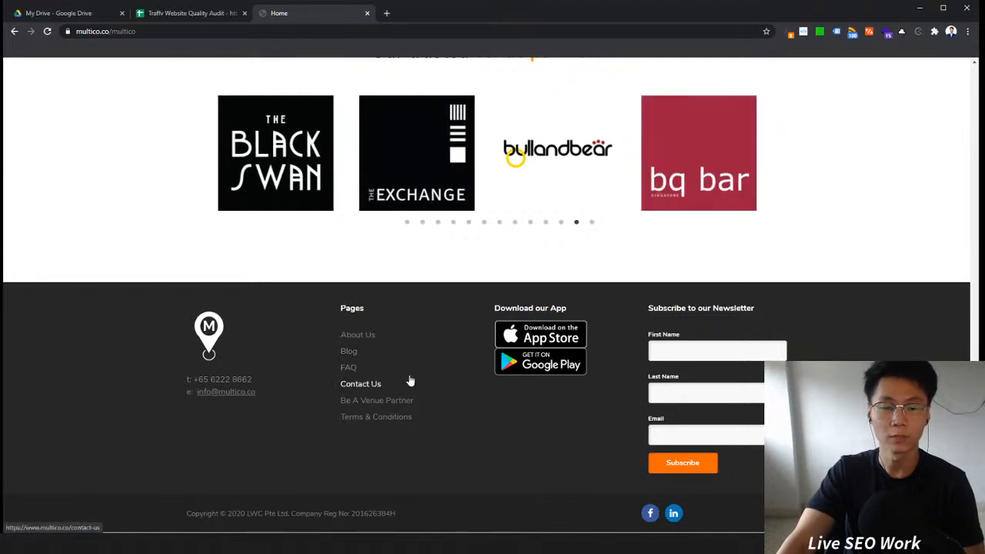
scroll(486, 292, "up", 10)
left_click(265, 86)
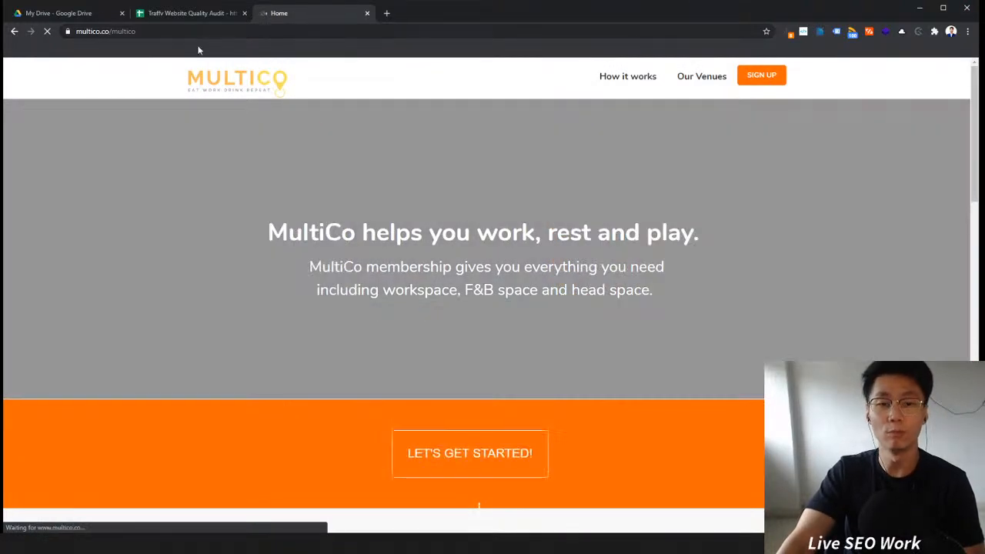
double_click(182, 31)
left_click_drag(184, 31, 75, 31)
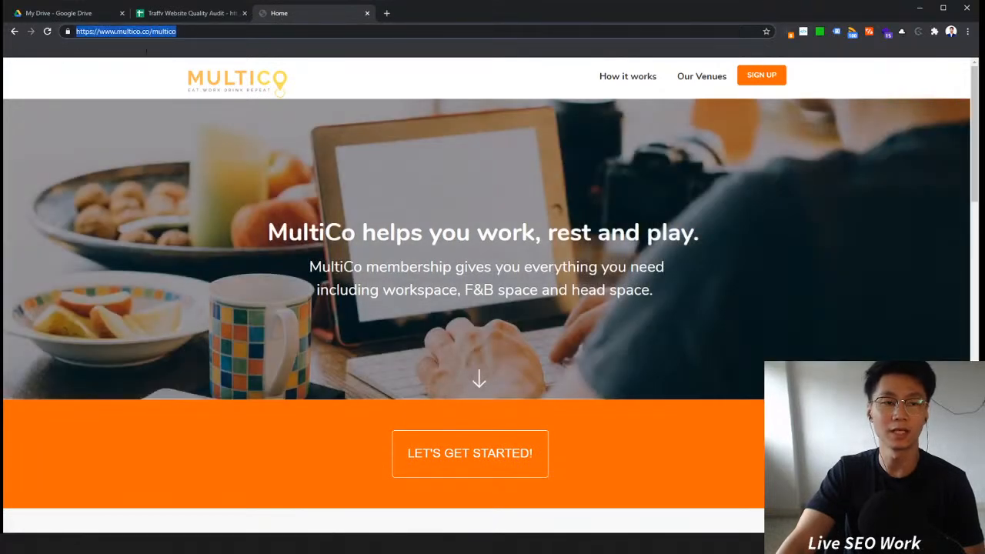
left_click(177, 32)
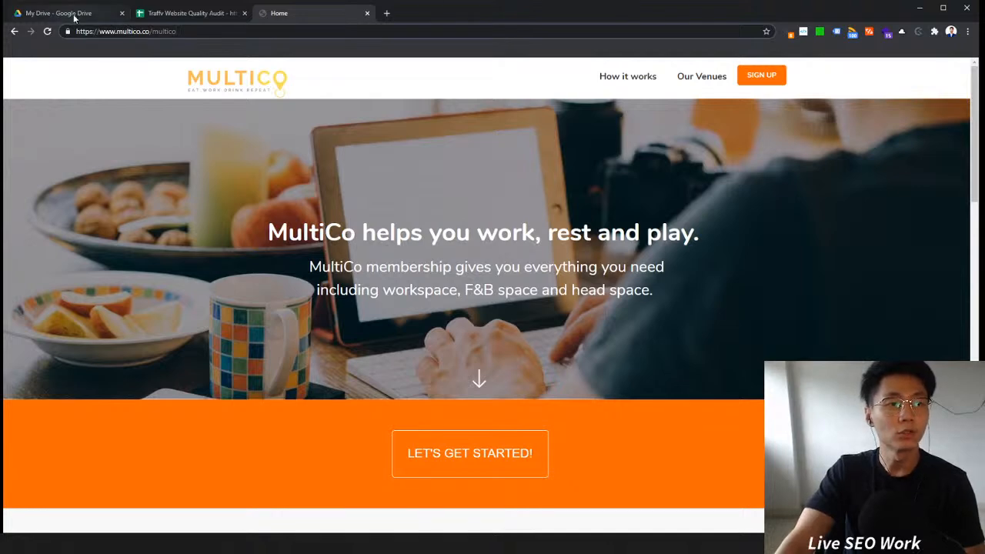
Step: Enter the note Home page redirecting to other pages in cell A2 of the Audit Overview sheet
left_click(185, 13)
left_click(49, 159)
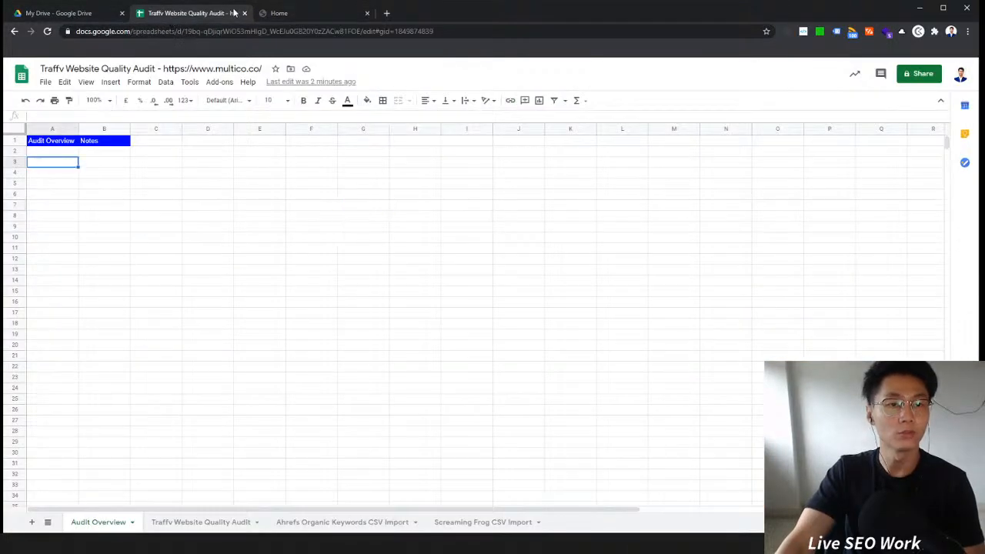
left_click(321, 8)
left_click(63, 152)
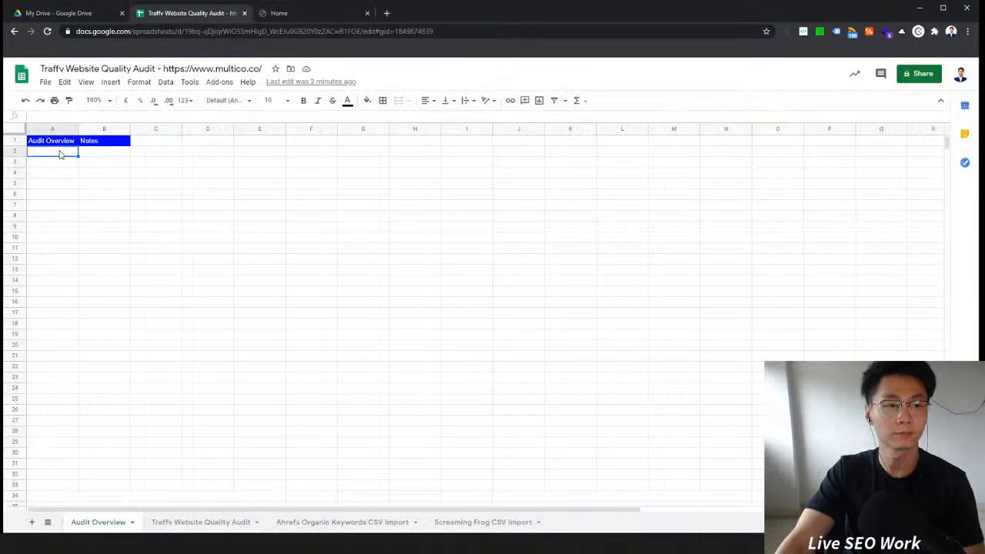
type("Home page")
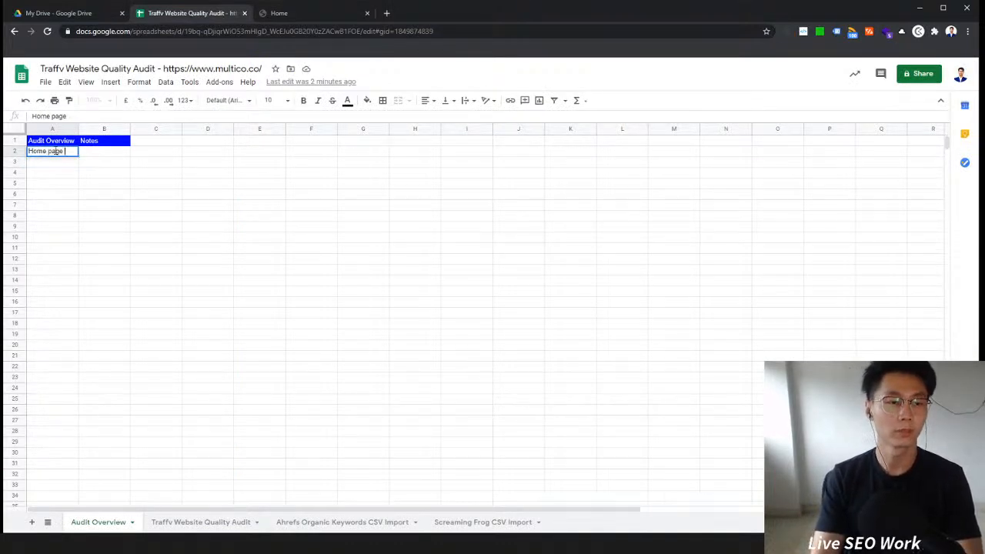
type(" redicr")
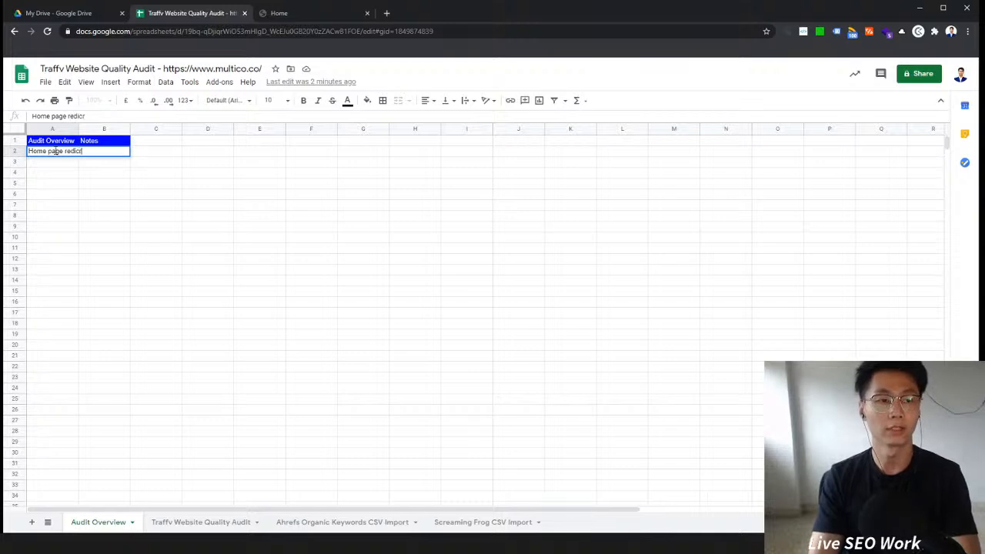
key("BackSpace")
type("recting to")
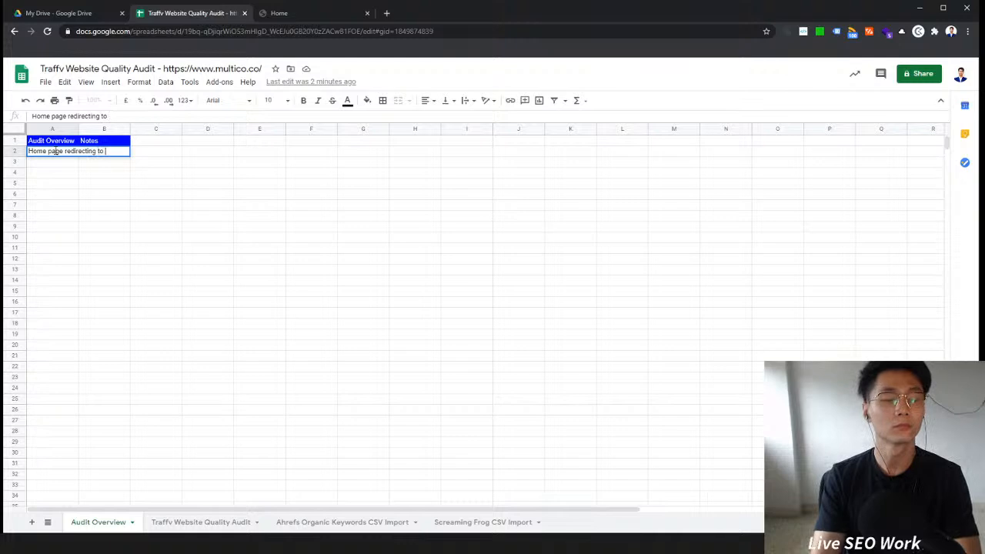
left_click(282, 13)
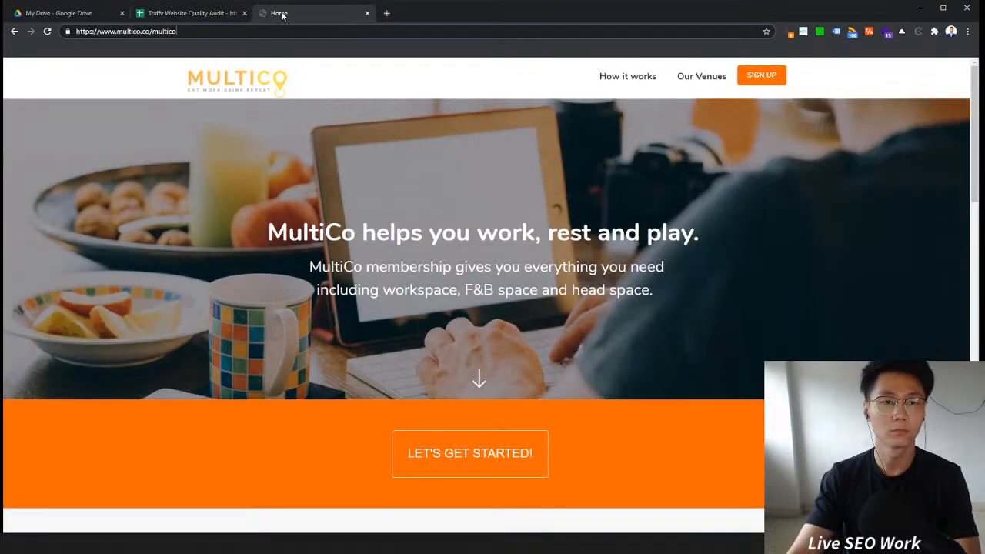
left_click(194, 14)
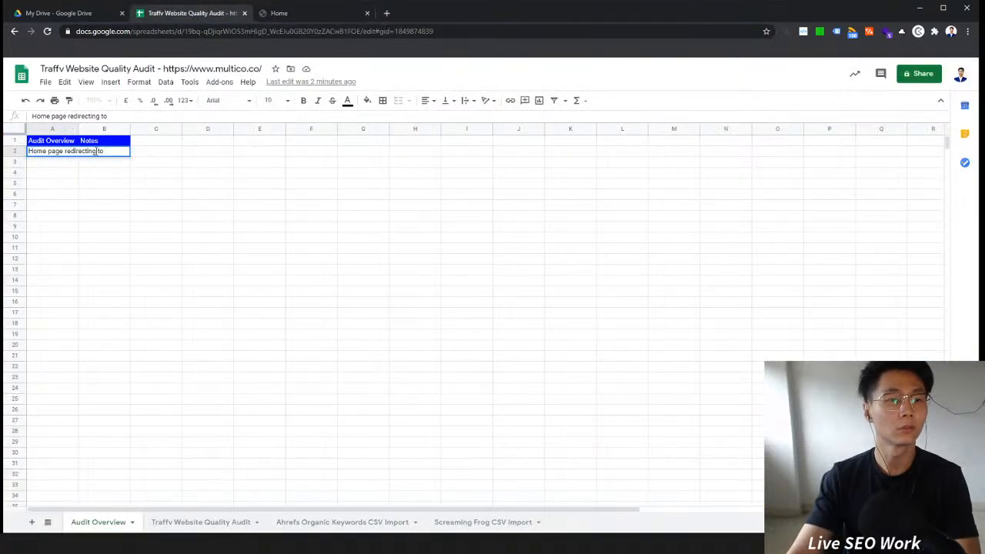
type("to other pages")
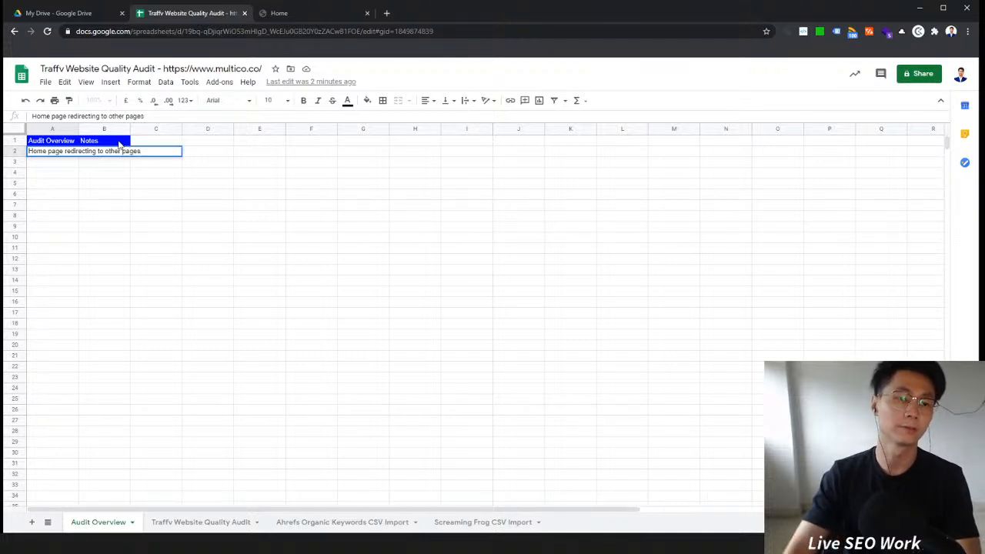
key("Return")
Step: Auto-fit column A's width to its contents
left_click(39, 158)
left_click(103, 157)
left_click(60, 153)
left_click(62, 129)
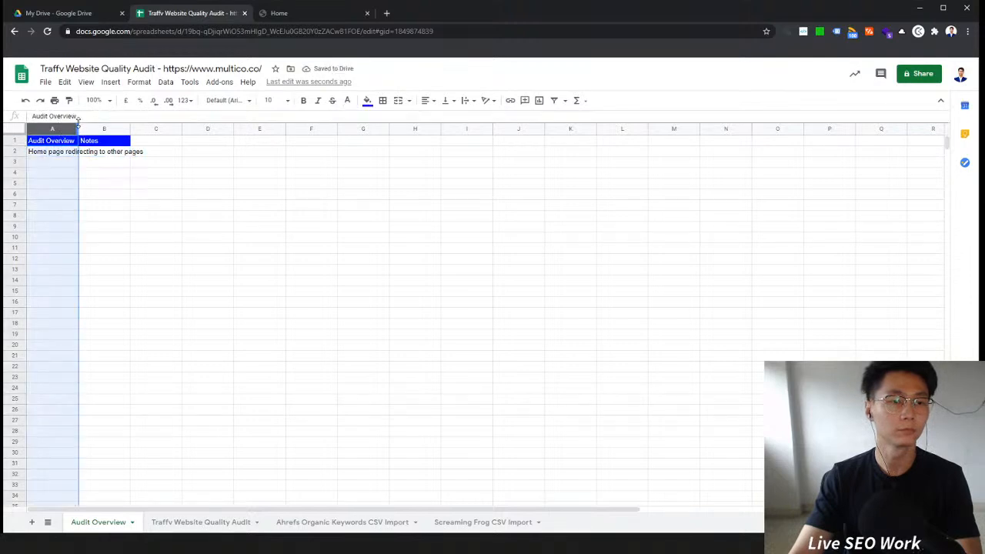
double_click(77, 125)
left_click(77, 151)
type("Technical")
key("Return")
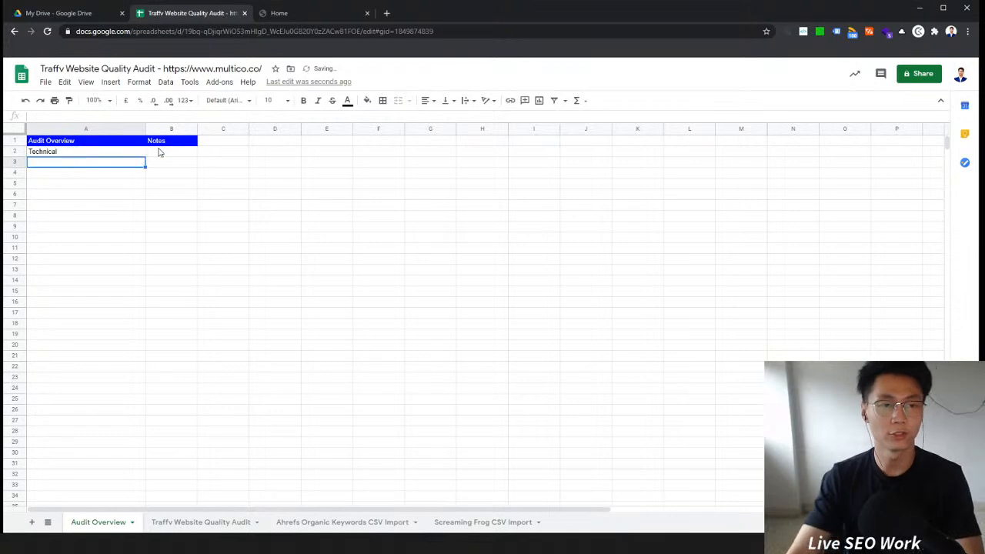
left_click(160, 149)
key("ctrl+z")
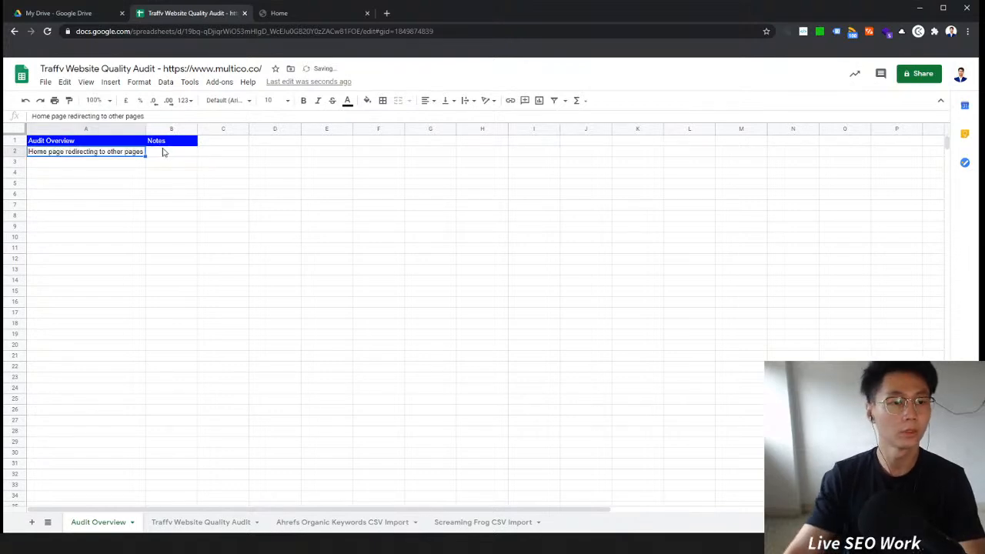
Step: Copy the redirect note from A2 into B2 and replace A2 with the category Technical
key("ctrl+c")
left_click(160, 154)
key("ctrl+v")
left_click(127, 154)
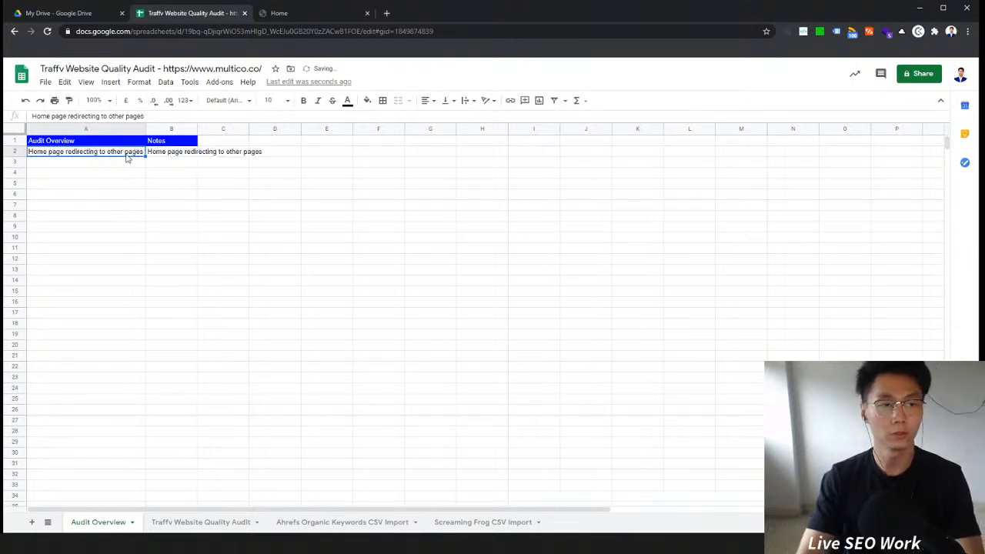
type("Technica")
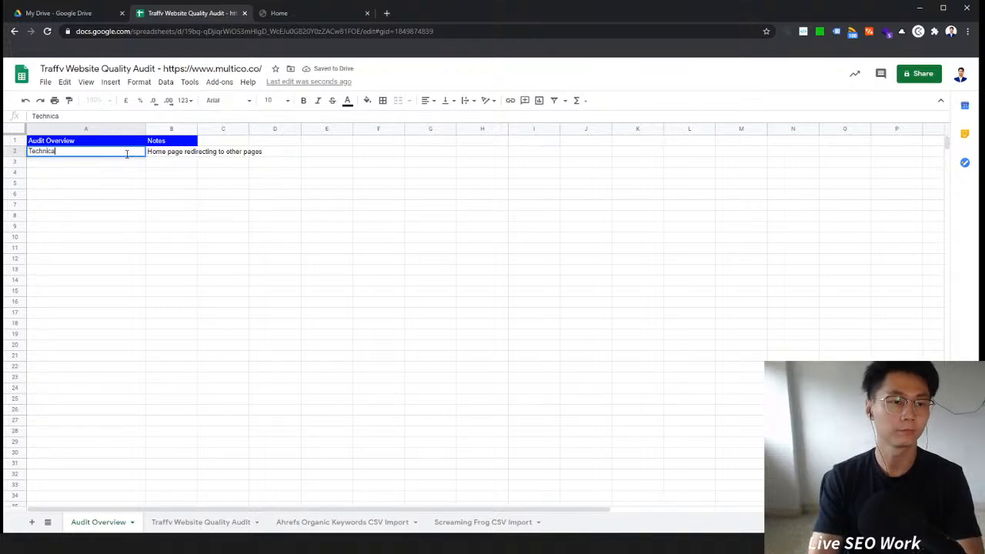
type("l")
key("Return")
Step: Review the homepage's Ahrefs on-page data report down to Hreflang, then close the report and toolbar
left_click(326, 15)
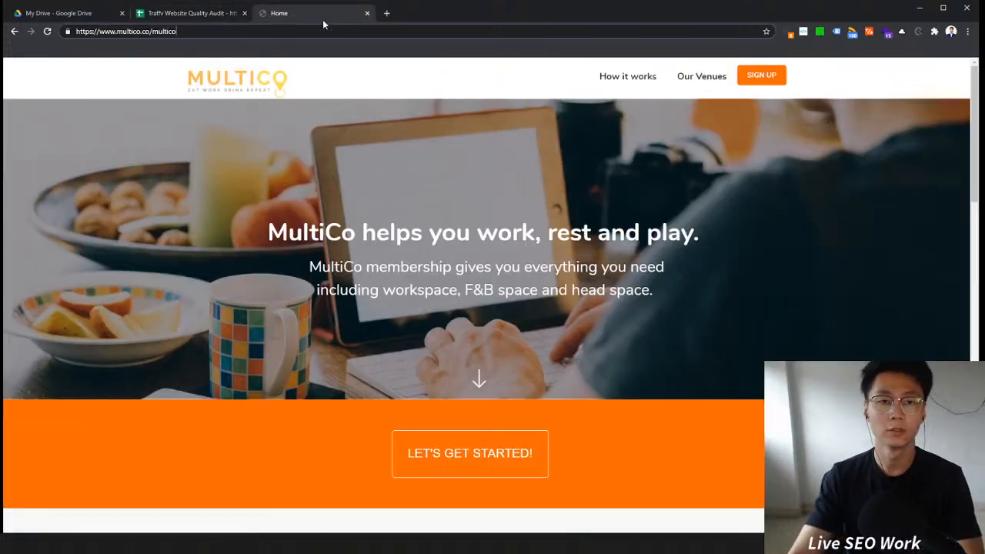
scroll(269, 169, "down", 5)
scroll(314, 189, "up", 4)
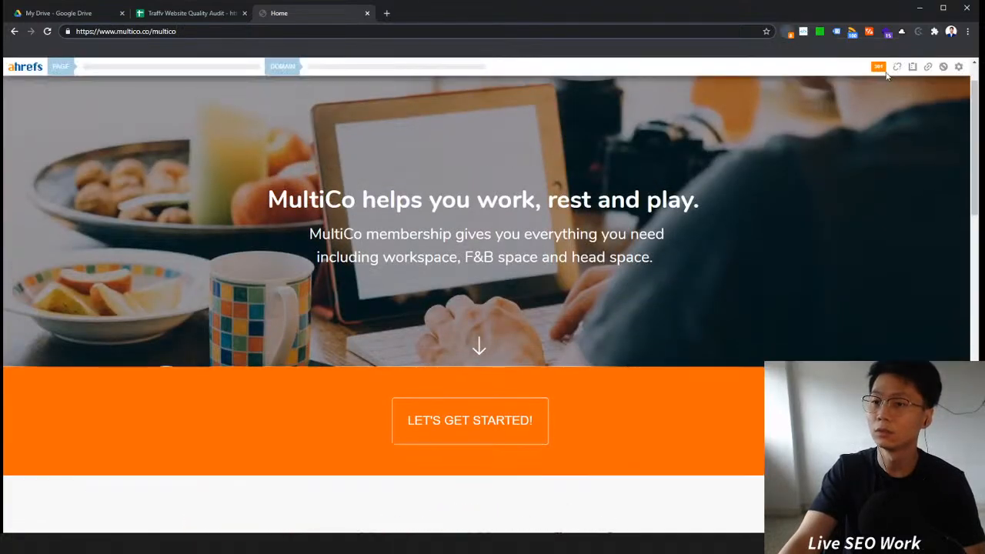
left_click(912, 66)
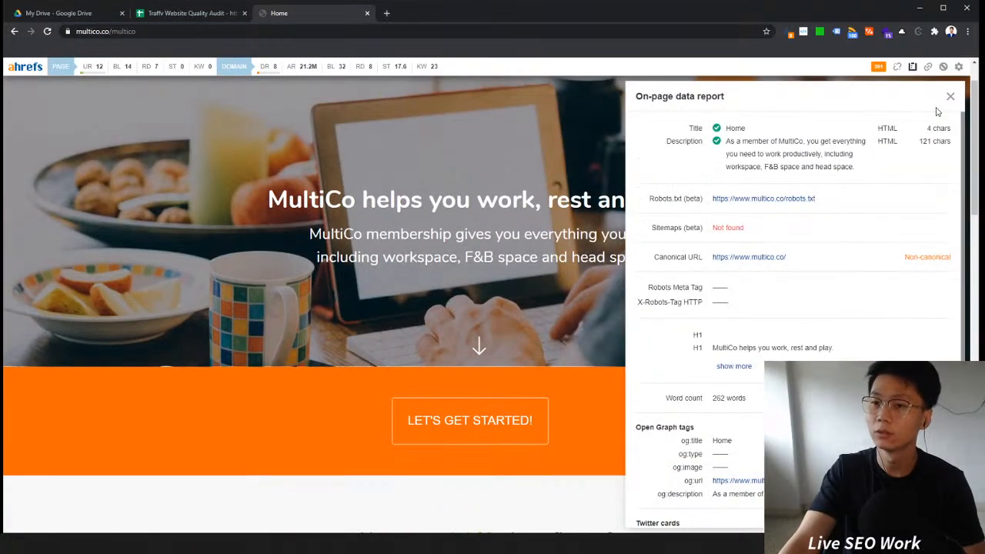
scroll(849, 223, "down", 2)
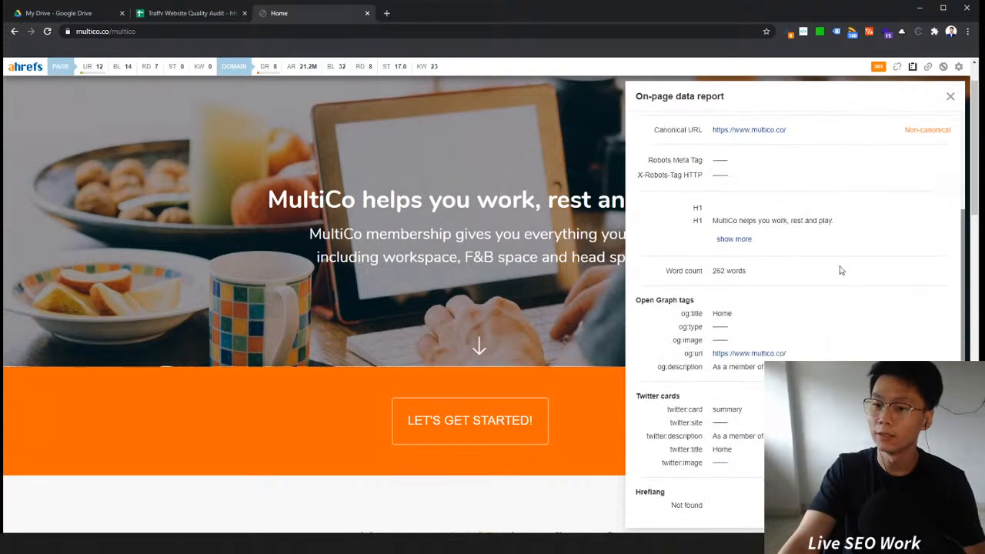
scroll(736, 520, "down", 4)
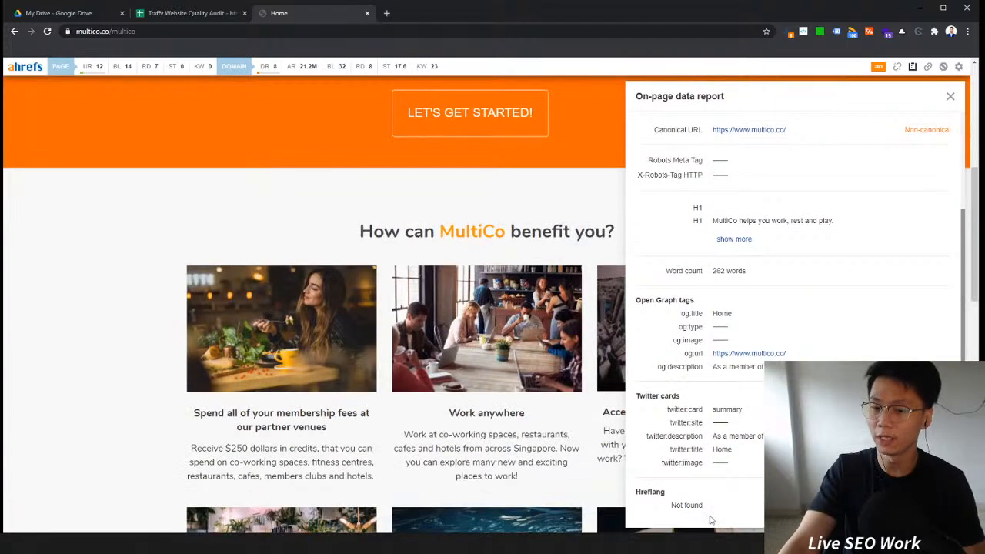
right_click(643, 492)
key("Escape")
left_click_drag(681, 497, 636, 498)
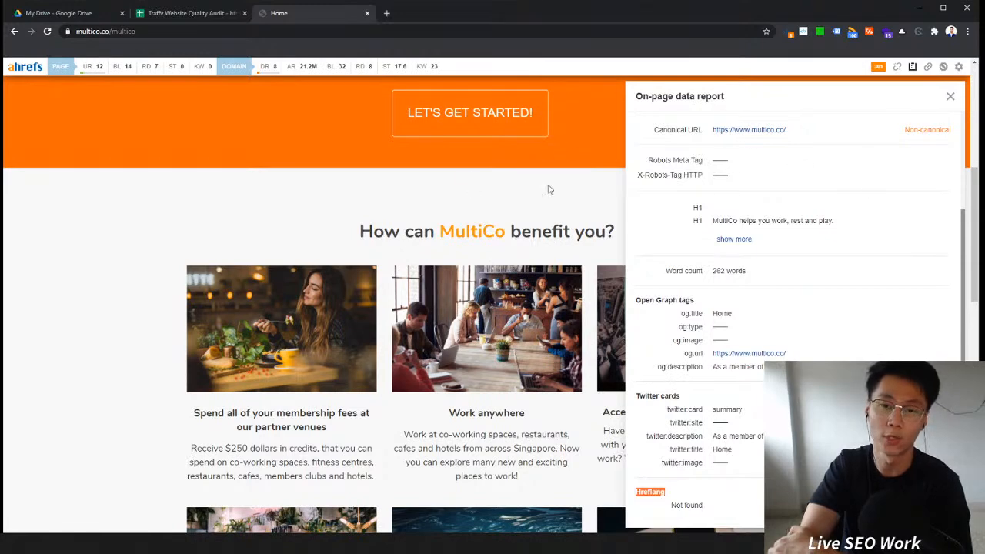
left_click(950, 99)
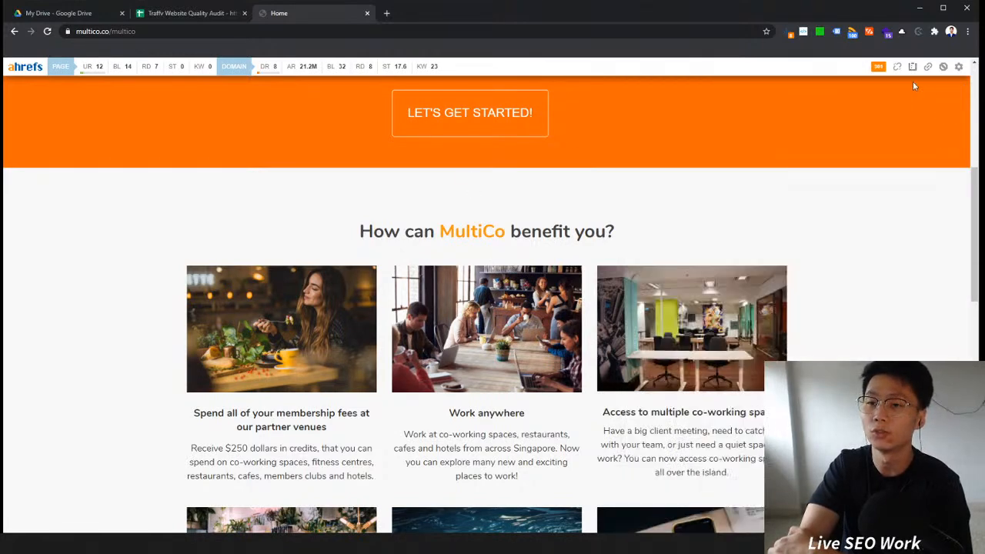
left_click(794, 35)
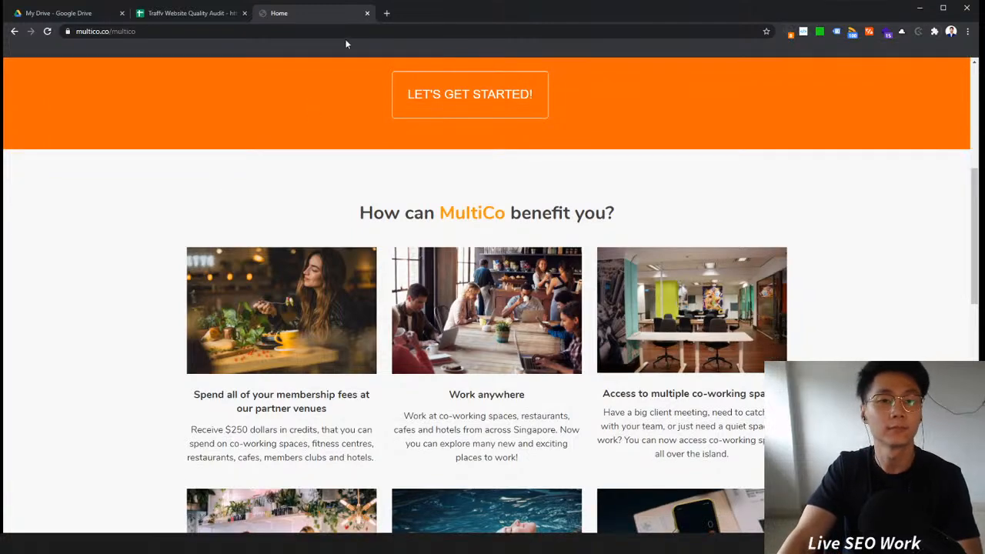
left_click(388, 13)
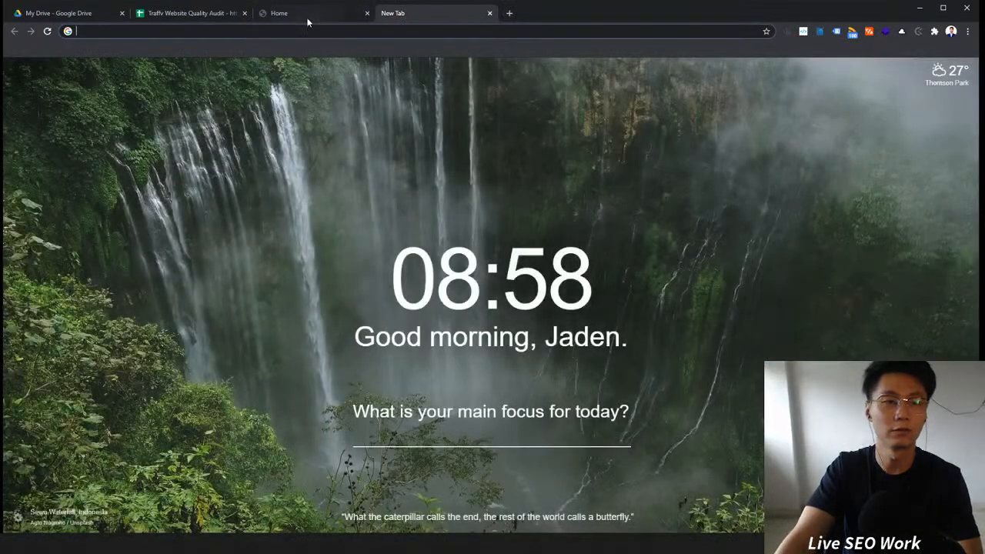
type("google")
key("Return")
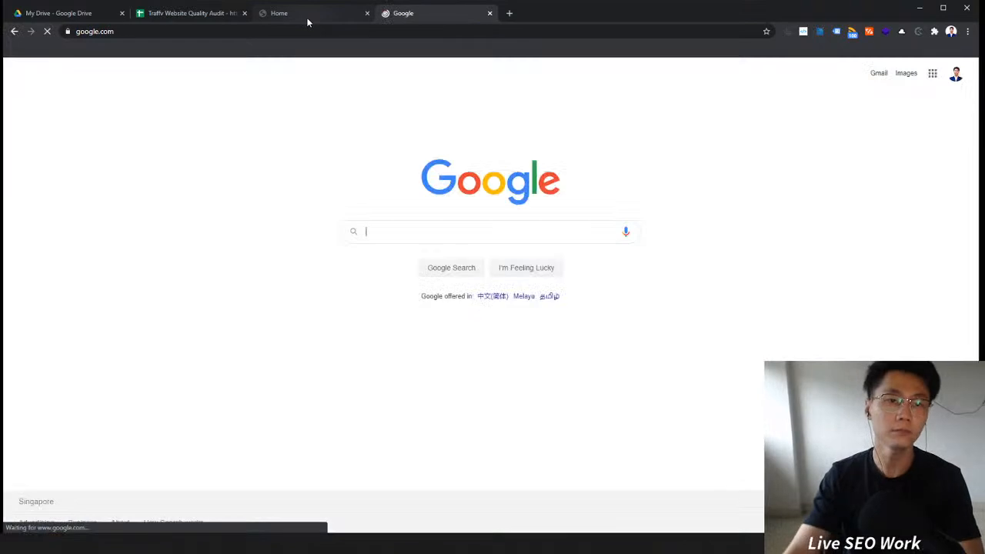
left_click(306, 17)
left_click(172, 29)
key("ctrl+c")
key("ctrl+Tab")
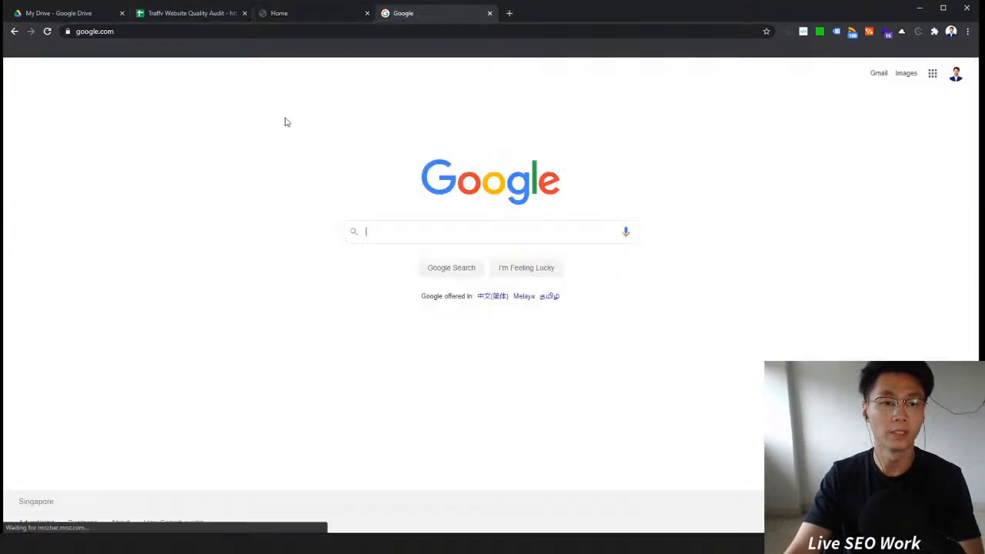
type("site:")
key("ctrl+v")
key("Return")
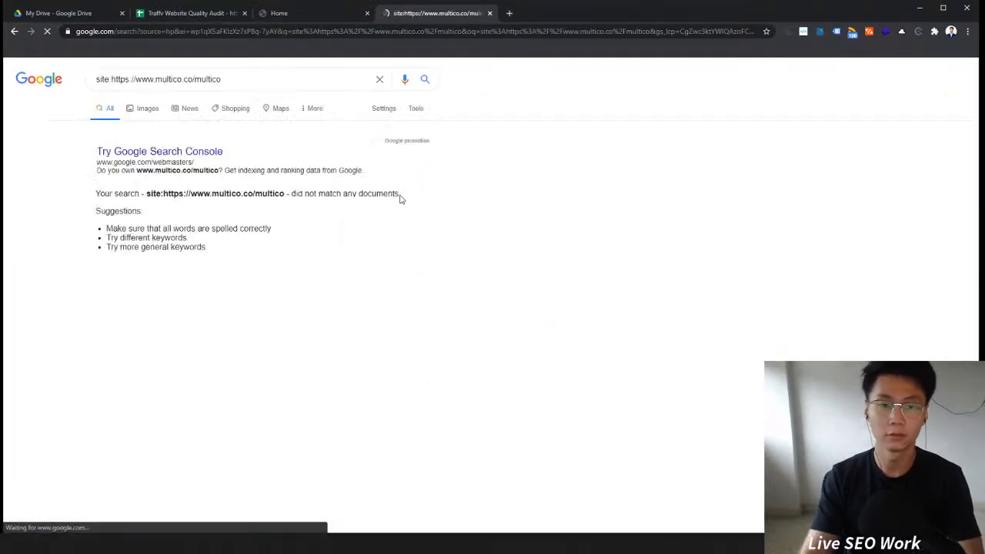
Step: Change the Google search to site:multico.co and run it
left_click_drag(157, 79, 116, 79)
key("BackSpace")
key("BackSpace")
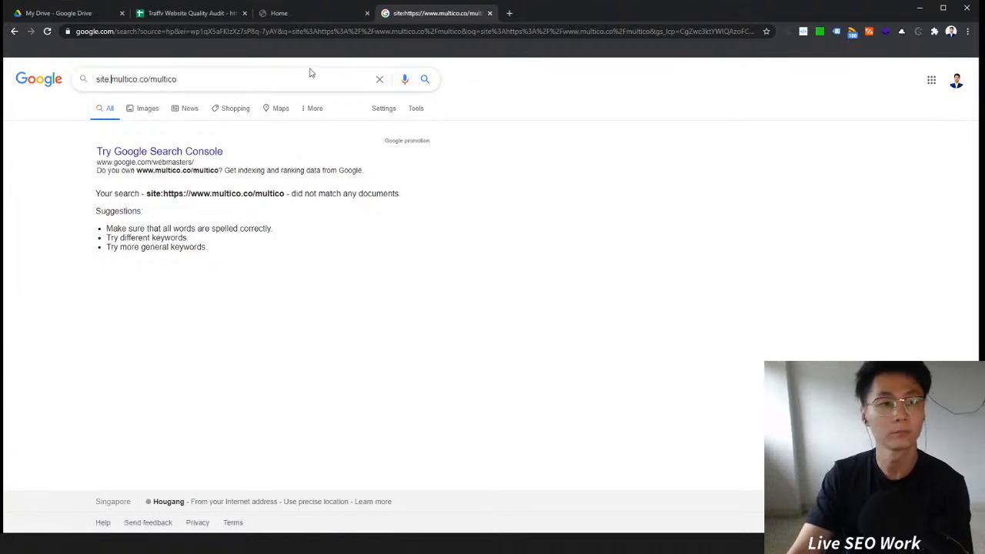
left_click(267, 73)
key("BackSpace")
key("BackSpace")
key("BackSpace")
key("BackSpace")
key("BackSpace")
key("BackSpace")
key("BackSpace")
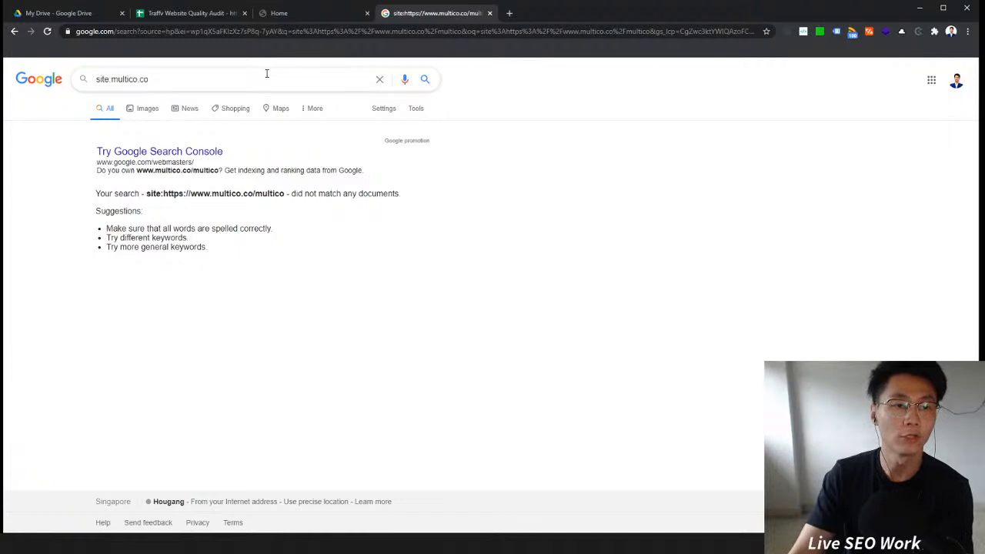
key("Return")
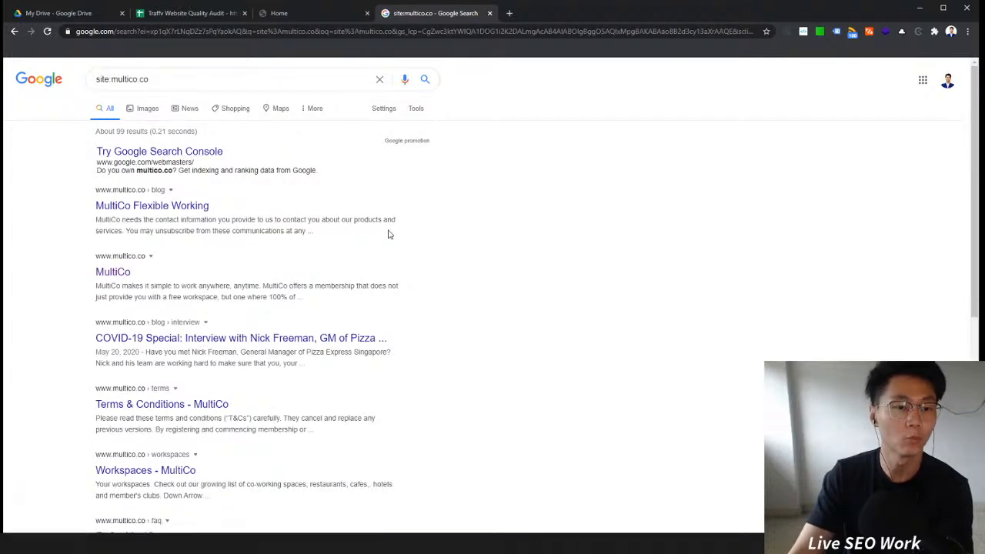
Step: Browse to the third results page and open the How it works - MultiCo result in a new tab
scroll(389, 234, "down", 5)
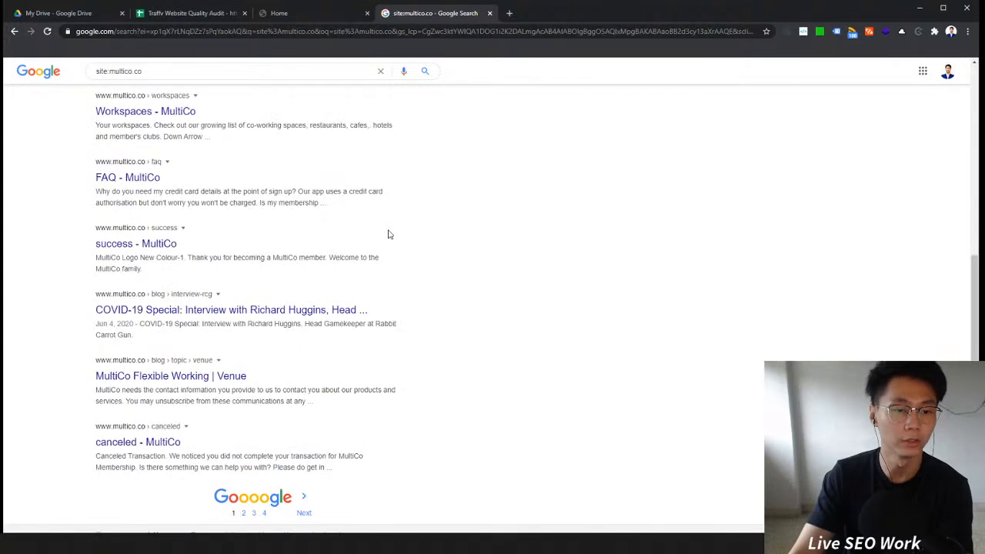
scroll(389, 234, "down", 1)
left_click(253, 478)
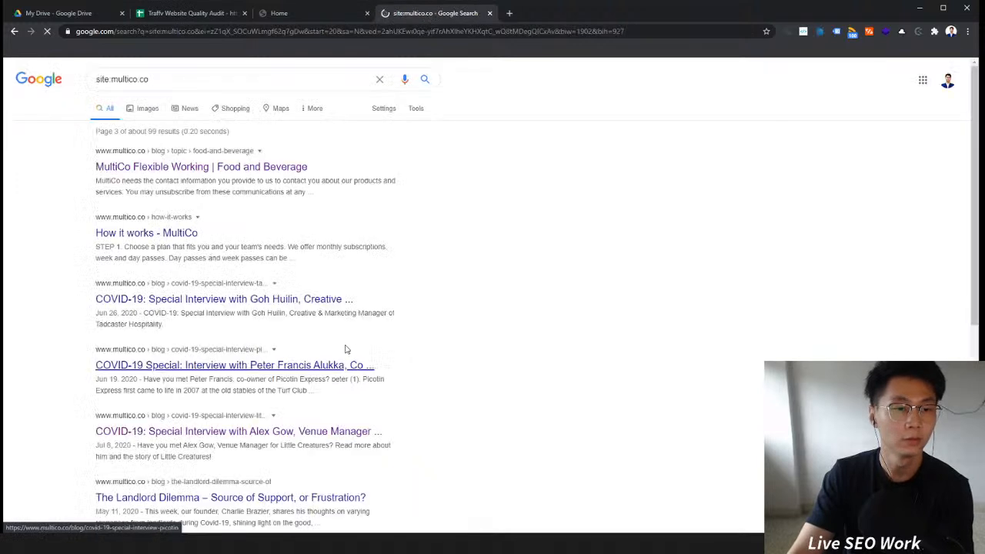
right_click(176, 227)
left_click(189, 232)
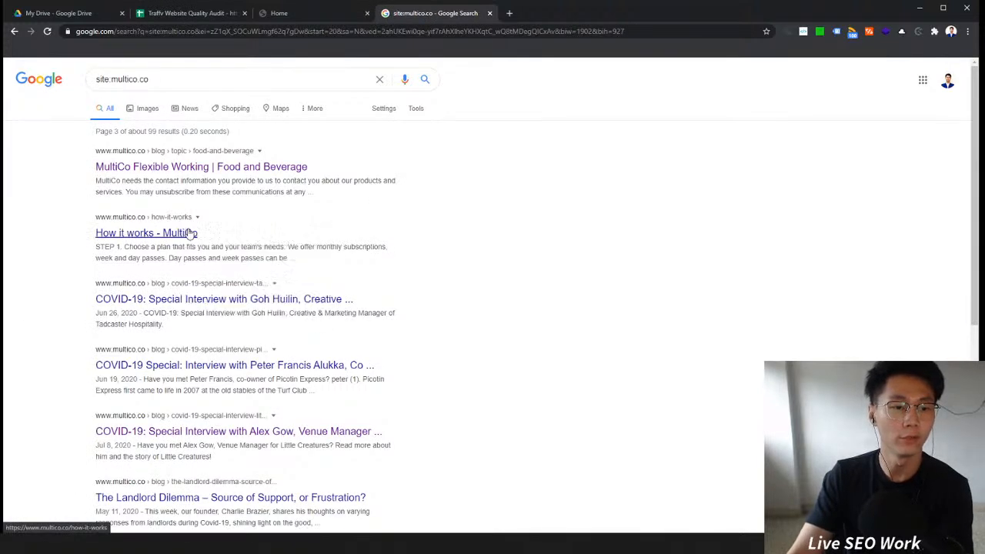
left_click(596, 13)
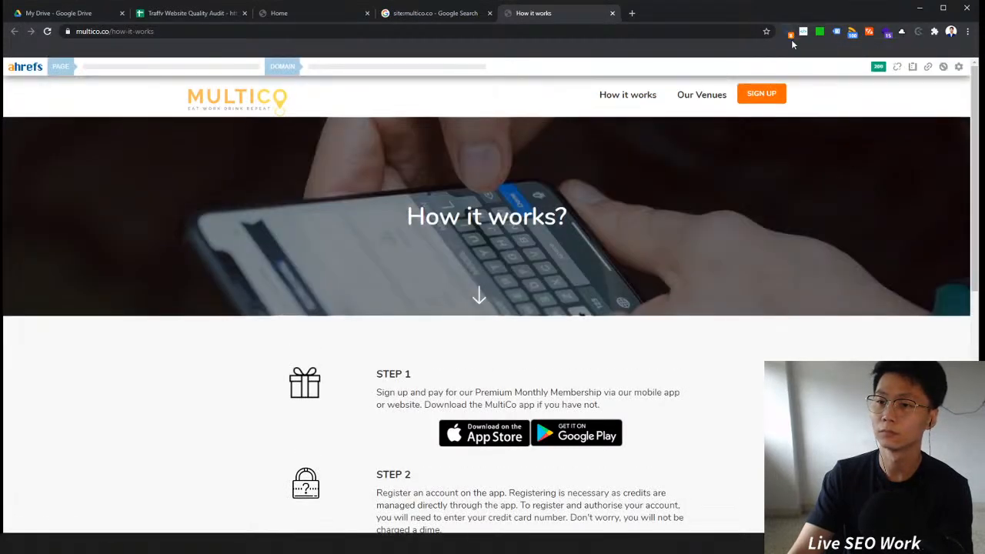
Step: Review the How it works page's Ahrefs on-page data report, then close the toolbar
left_click(912, 66)
scroll(848, 341, "down", 6)
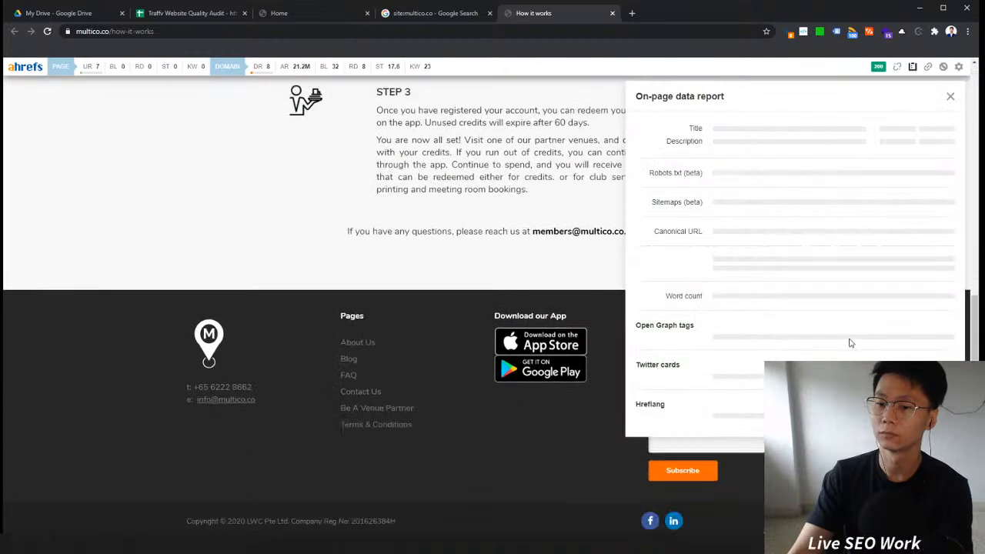
scroll(850, 343, "up", 6)
scroll(836, 334, "down", 2)
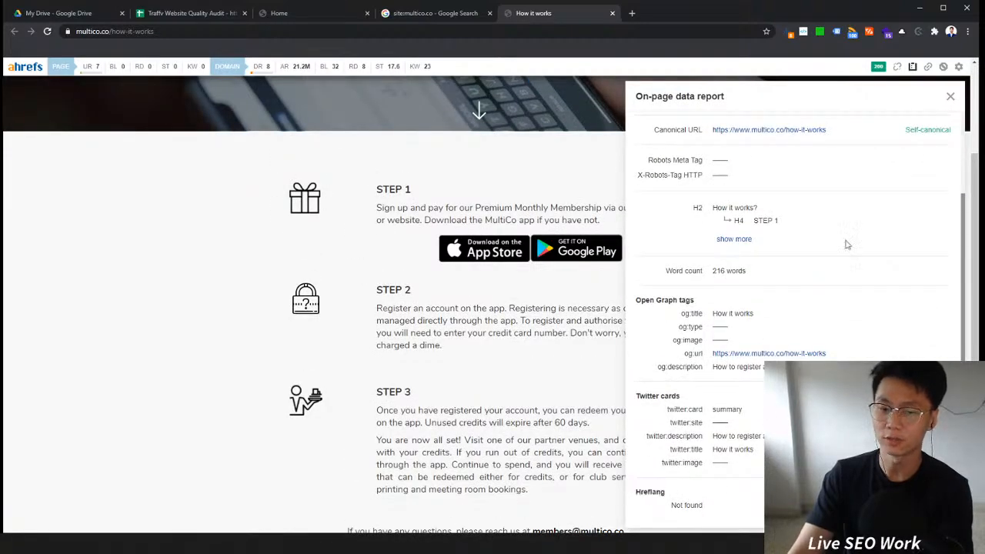
left_click(790, 32)
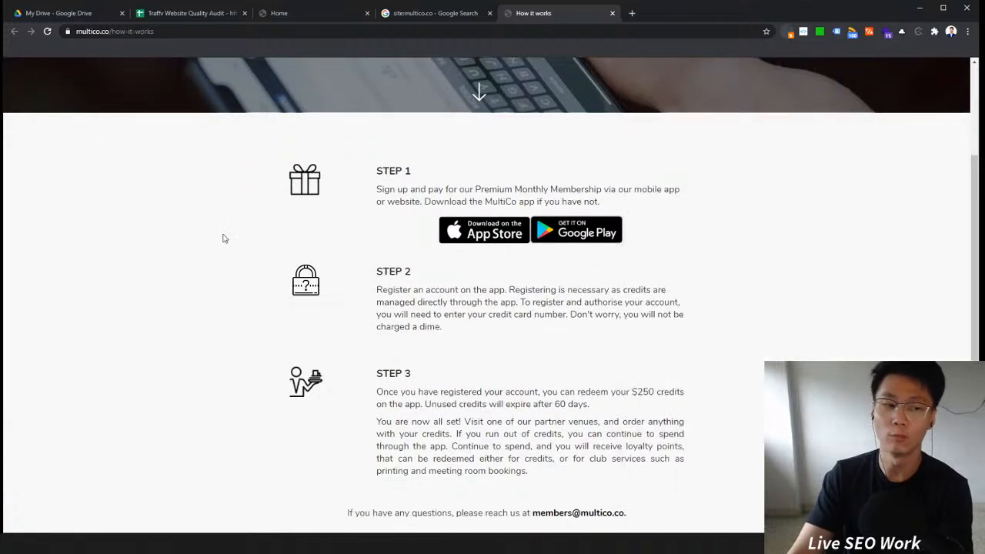
Step: Auto-fit column B of the Audit Overview sheet to its contents
left_click(171, 13)
left_click(86, 153)
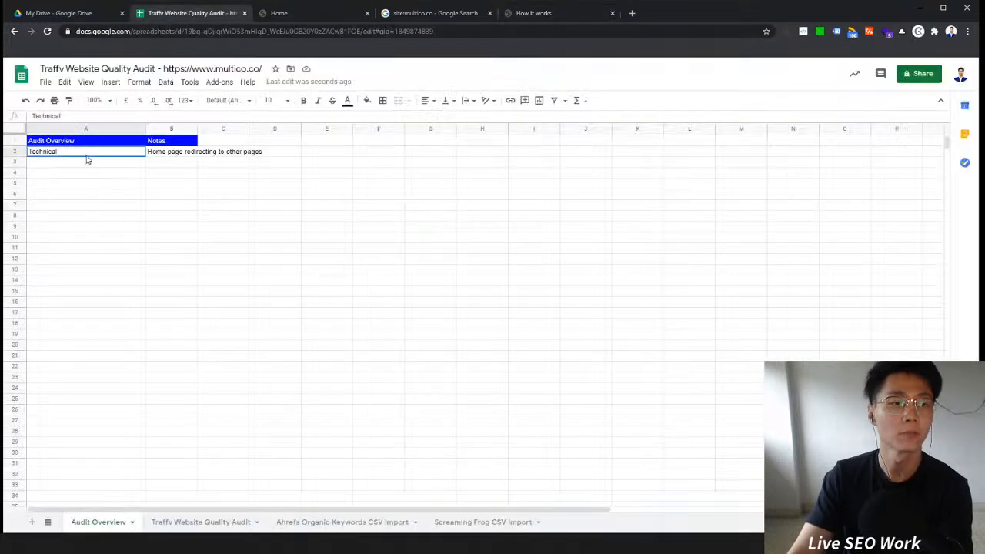
left_click(188, 154)
double_click(197, 129)
left_click(214, 153)
left_click(435, 15)
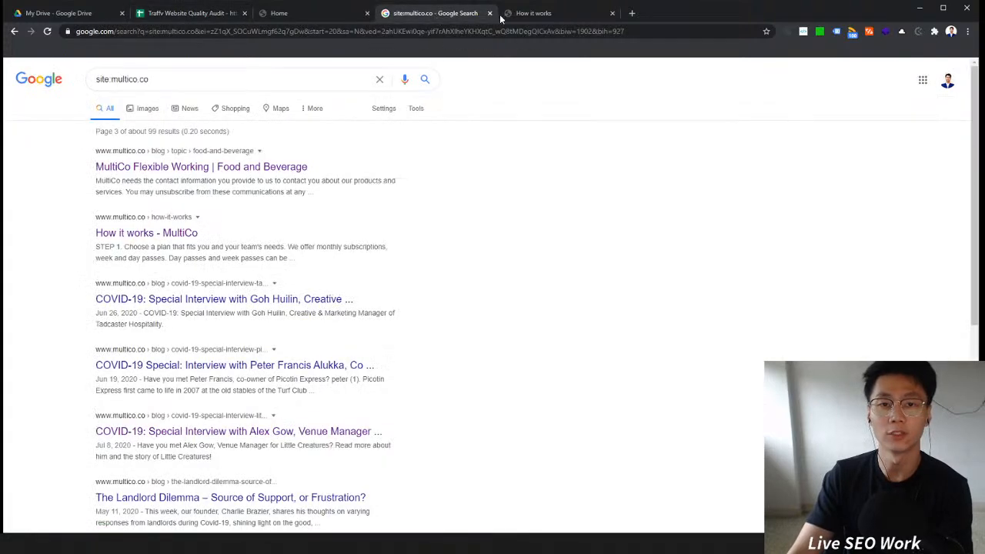
Step: Open the MultiCo homepage from the site:multico.co search results
left_click(568, 17)
left_click(331, 15)
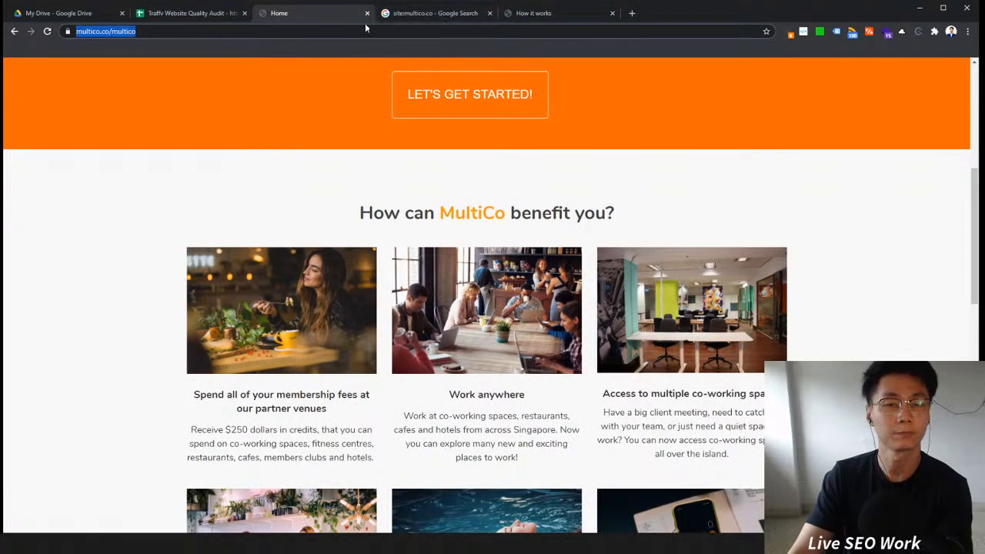
left_click(435, 14)
left_click(14, 32)
scroll(323, 223, "up", 10)
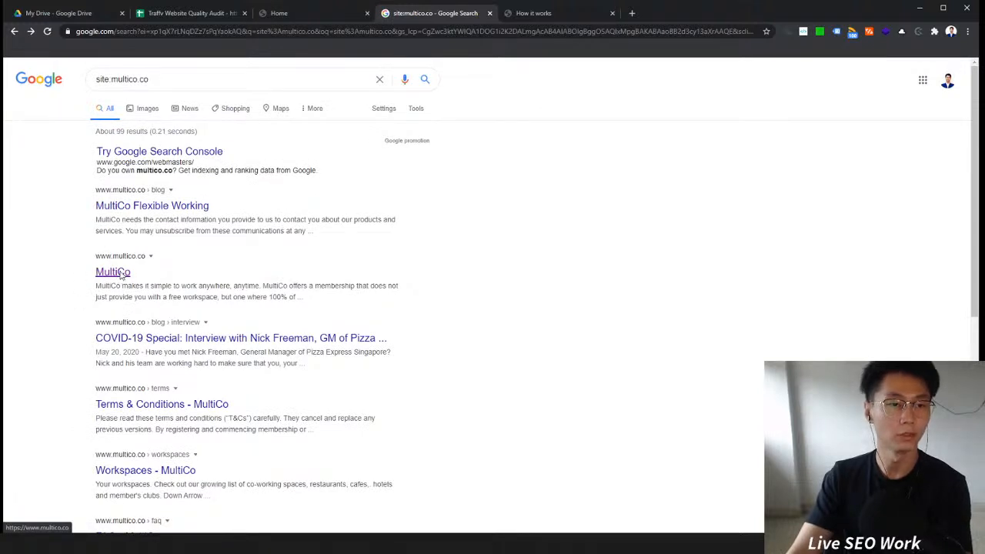
left_click(120, 273)
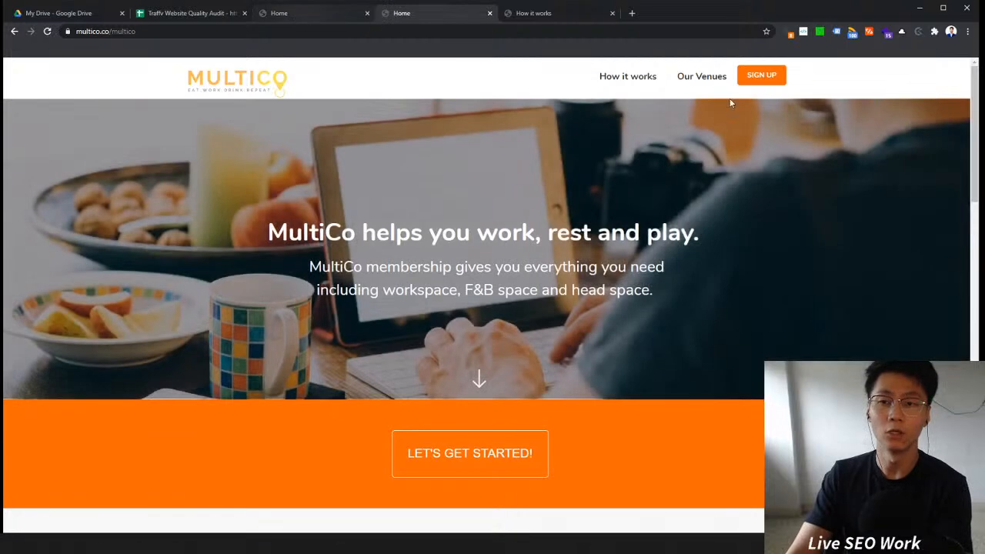
Step: Enable Google Tag Assistant on the homepage and reload the page
left_click(836, 31)
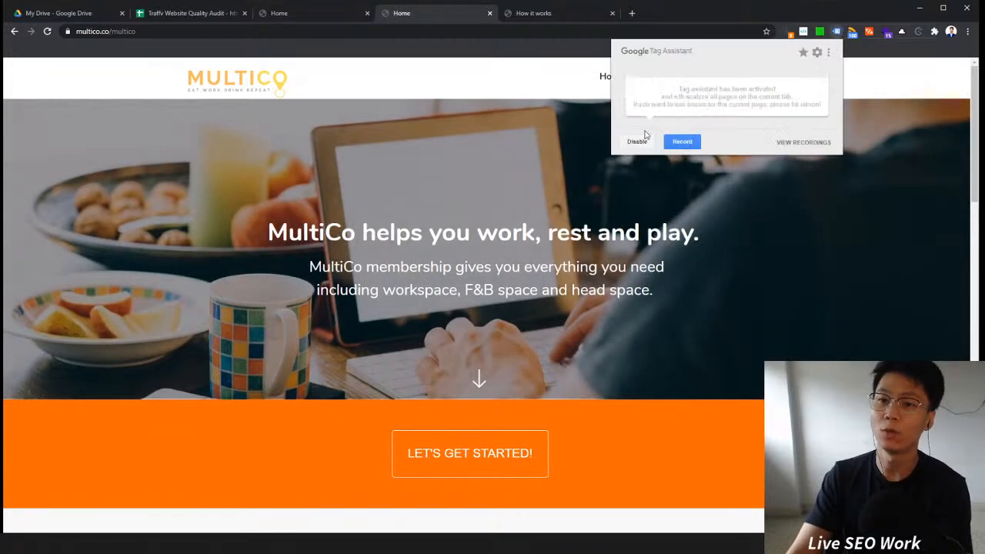
left_click(410, 150)
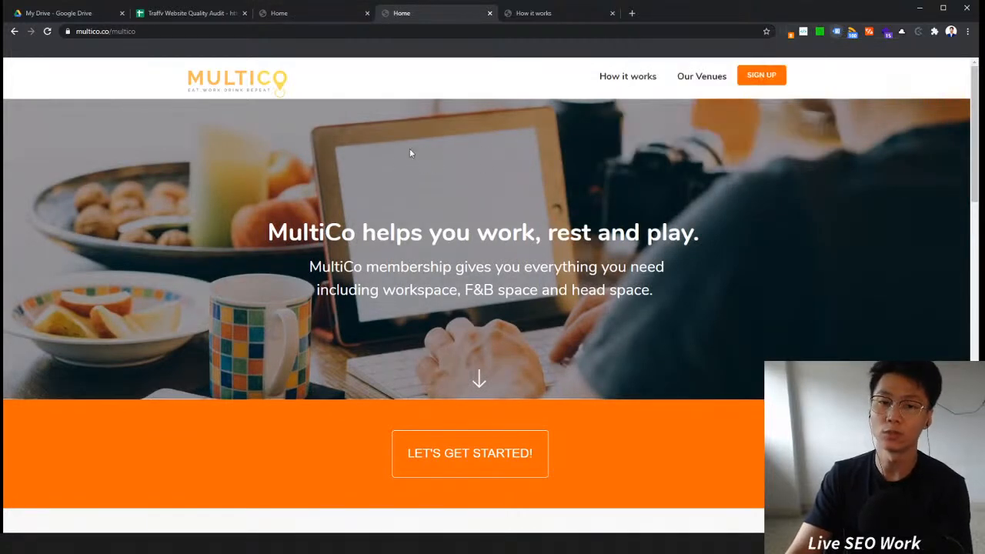
left_click(48, 31)
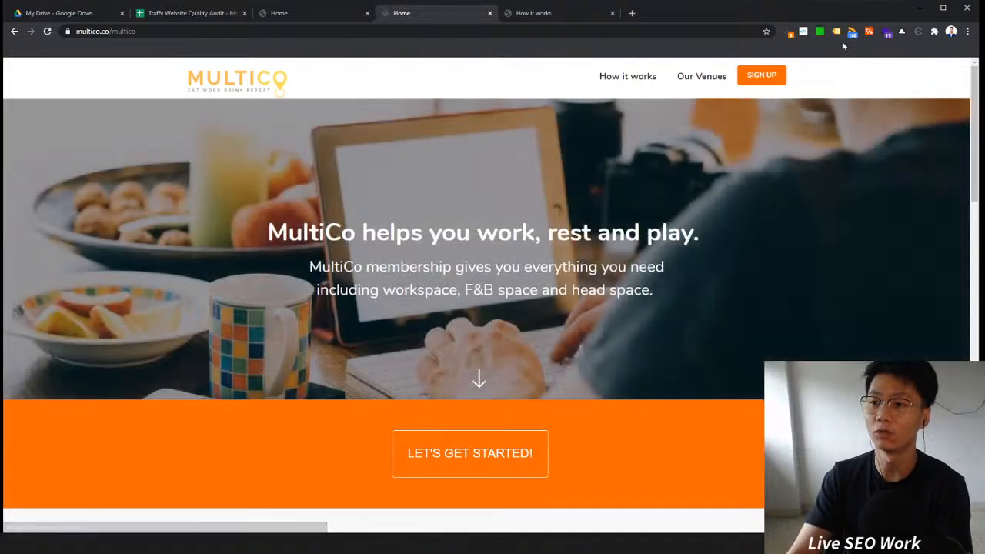
Step: Inspect the Tag Assistant results for each tag and copy the multiple-installations optimisation message
left_click(836, 32)
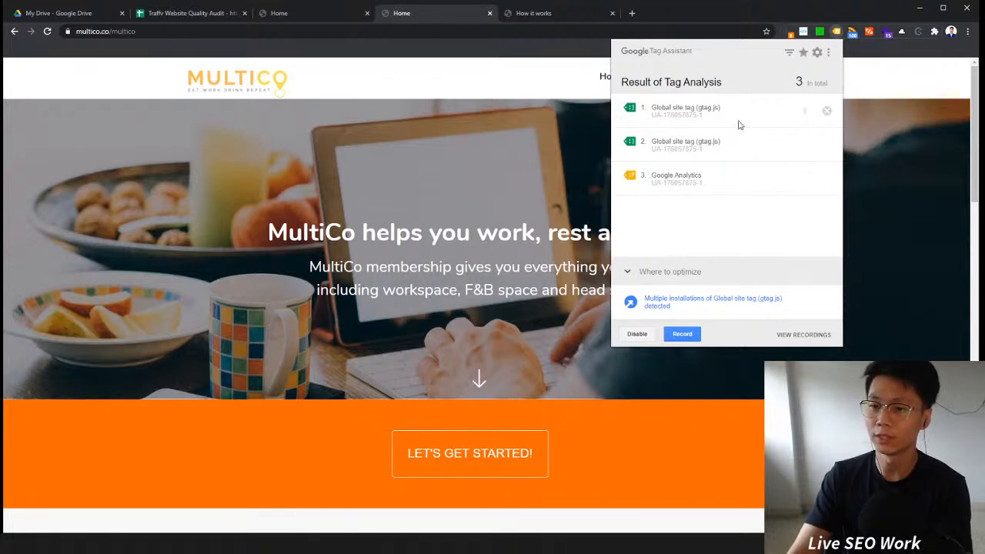
left_click(803, 180)
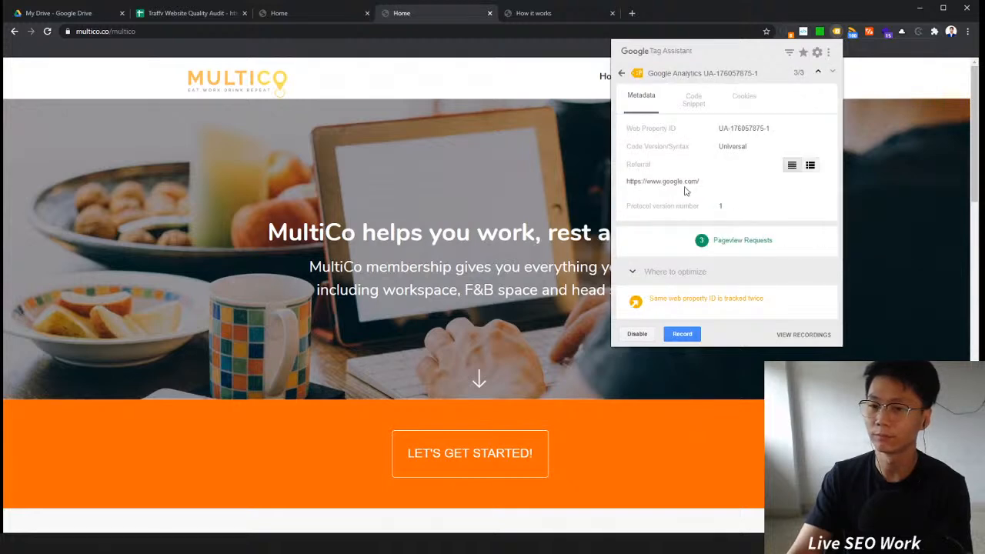
left_click(623, 75)
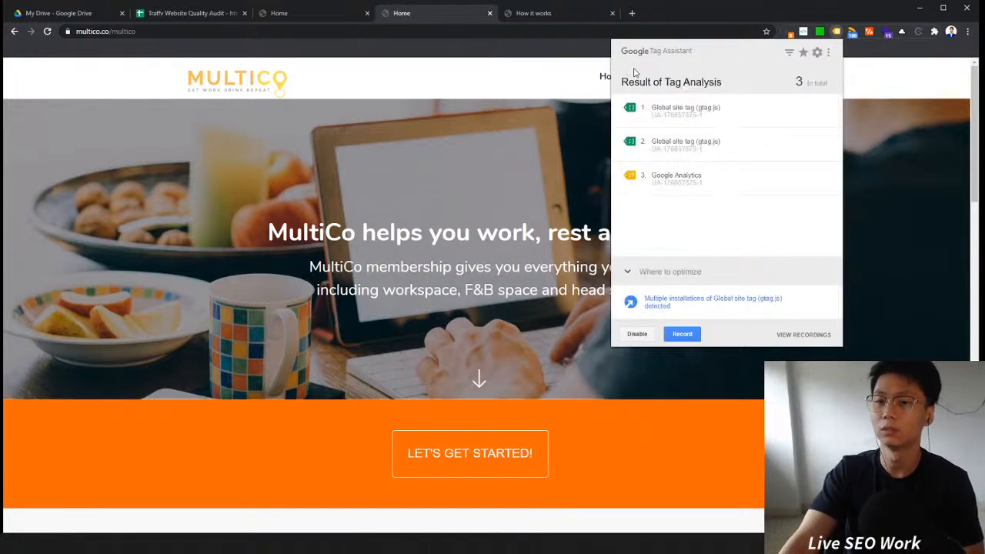
left_click(706, 150)
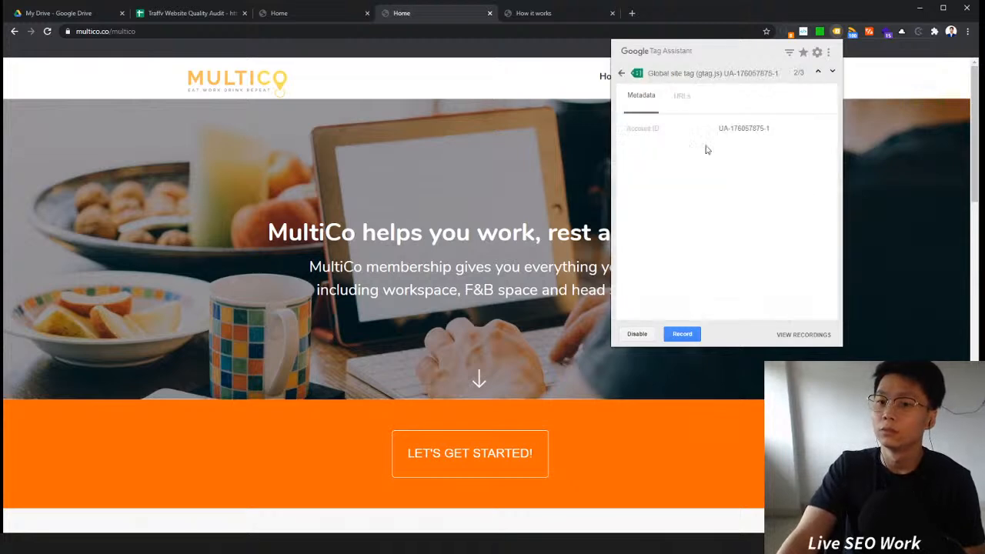
left_click(622, 74)
left_click(702, 106)
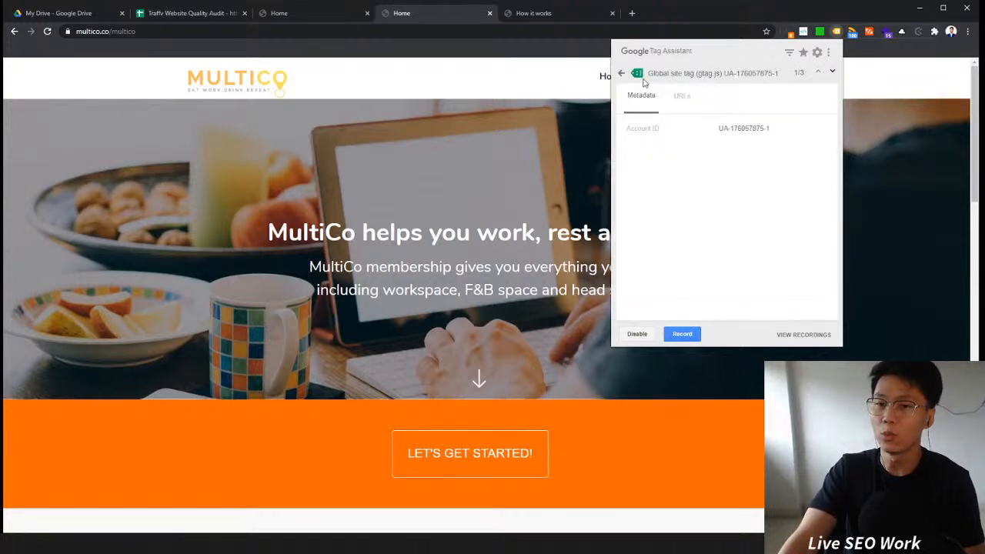
left_click(622, 74)
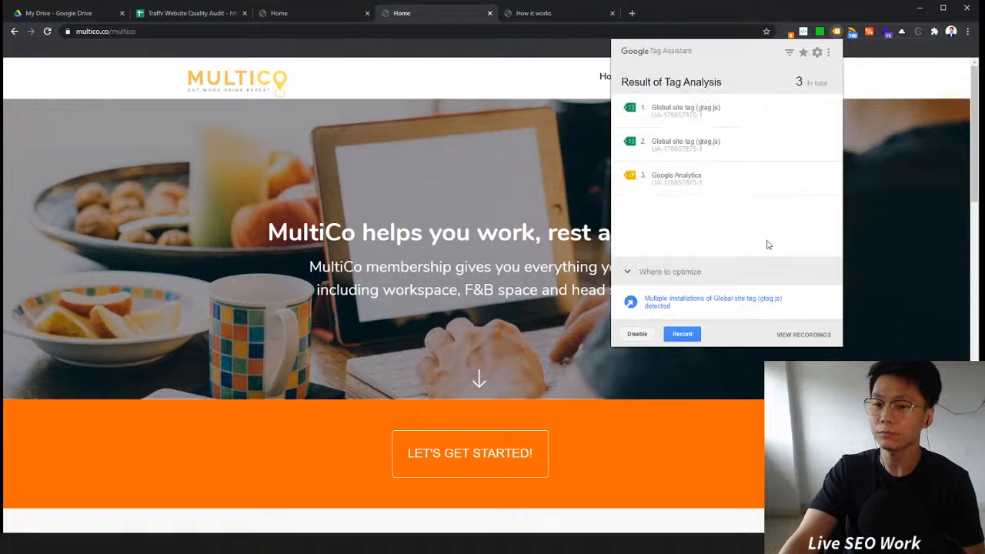
left_click_drag(717, 309, 646, 300)
key("ctrl+c")
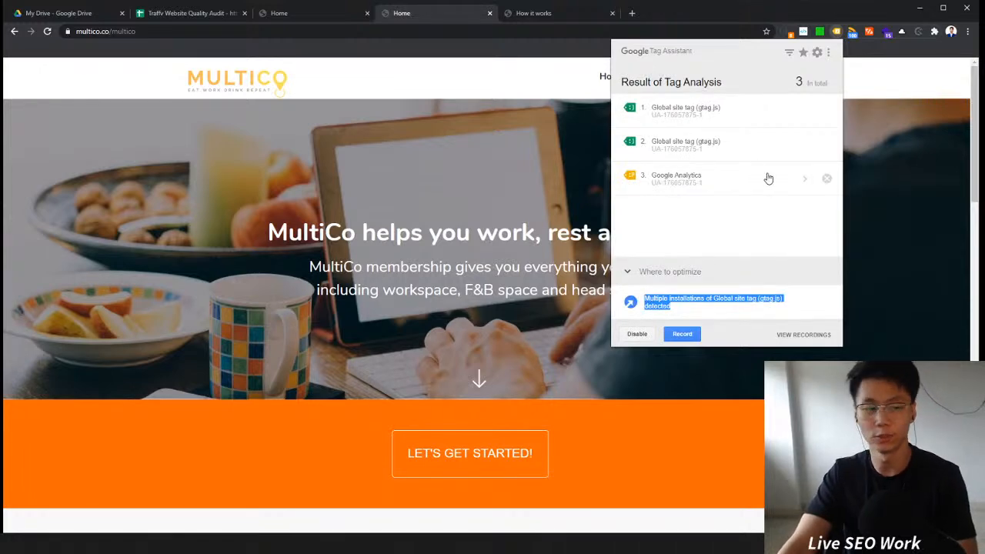
Step: Add a Technical row with the note Multiple installations of Global site tag (gtag.js) detected
left_click(210, 17)
left_click(108, 156)
left_click(187, 161)
left_click(114, 163)
left_click(203, 162)
key("ctrl+v")
left_click(87, 160)
left_click(82, 156)
left_click(72, 163)
type("Technical")
left_click(77, 198)
left_click(203, 166)
Step: Auto-fit column B's width to the new note
left_click(258, 129)
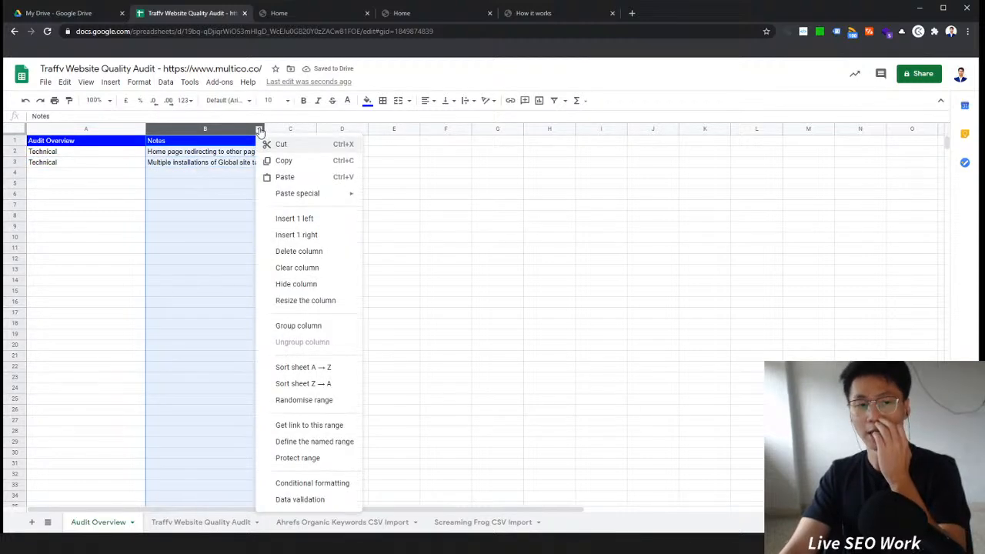
left_click(211, 184)
double_click(264, 129)
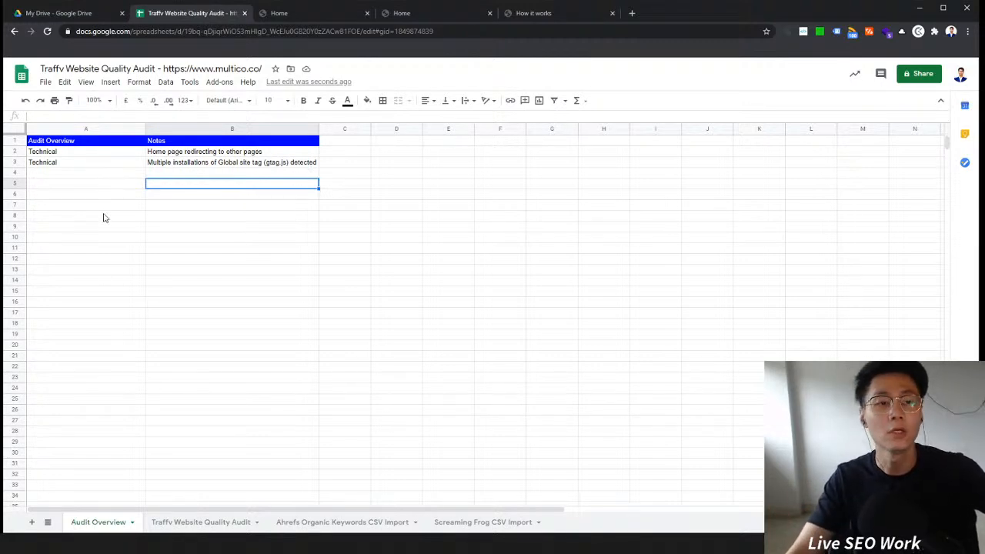
Step: Review the Technical findings recorded in rows 2 and 3
left_click(97, 162)
left_click(100, 154)
left_click(163, 154)
left_click(109, 154)
left_click(84, 165)
left_click(221, 163)
left_click(116, 155)
left_click(220, 142)
left_click(216, 155)
left_click(175, 176)
left_click(127, 174)
left_click(167, 174)
left_click(188, 156)
left_click(130, 161)
left_click(163, 162)
left_click(164, 143)
left_click(134, 143)
left_click(149, 154)
left_click(127, 154)
left_click(147, 164)
left_click(115, 160)
left_click(166, 152)
left_click(167, 161)
left_click(98, 154)
left_click(165, 153)
left_click(109, 165)
Step: Open Tag Assistant on the How it works page and reload it to analyse its tags
left_click(436, 14)
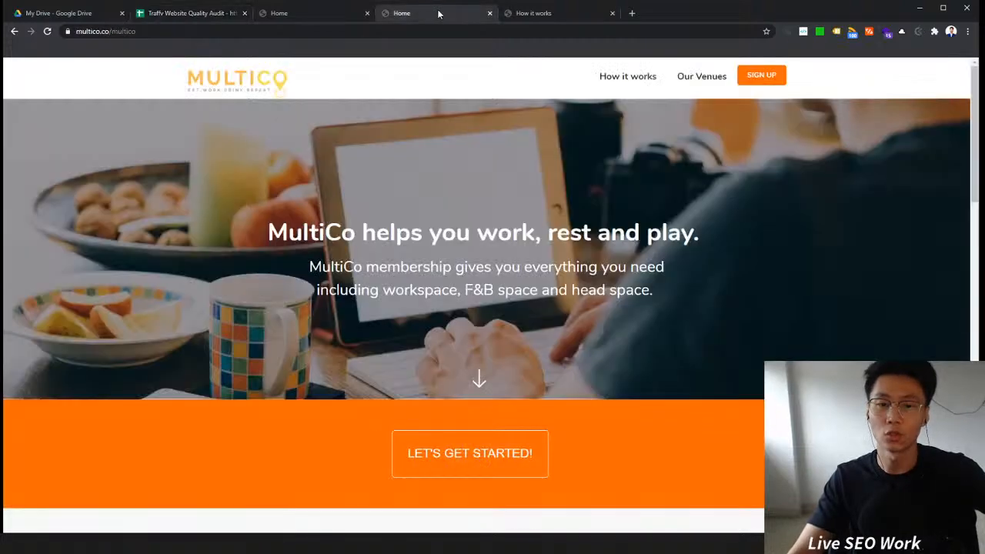
left_click(539, 21)
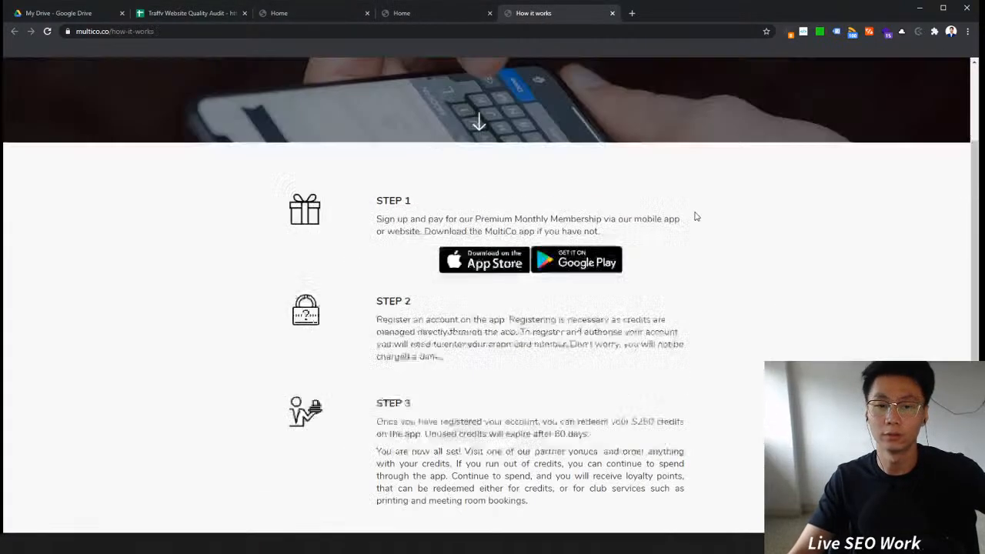
scroll(695, 217, "up", 2)
scroll(510, 249, "down", 2)
scroll(540, 152, "up", 2)
left_click(430, 20)
left_click(619, 17)
left_click(820, 33)
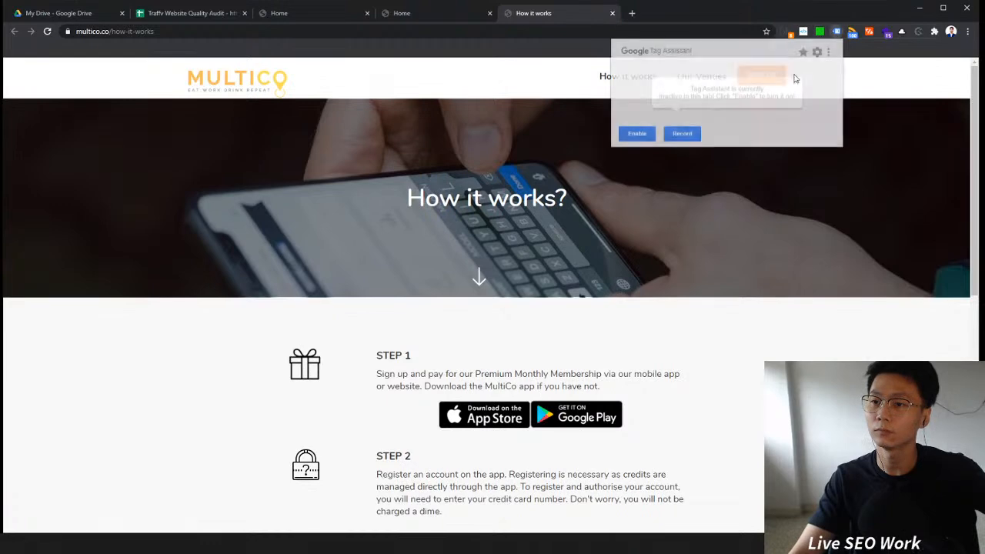
left_click(47, 32)
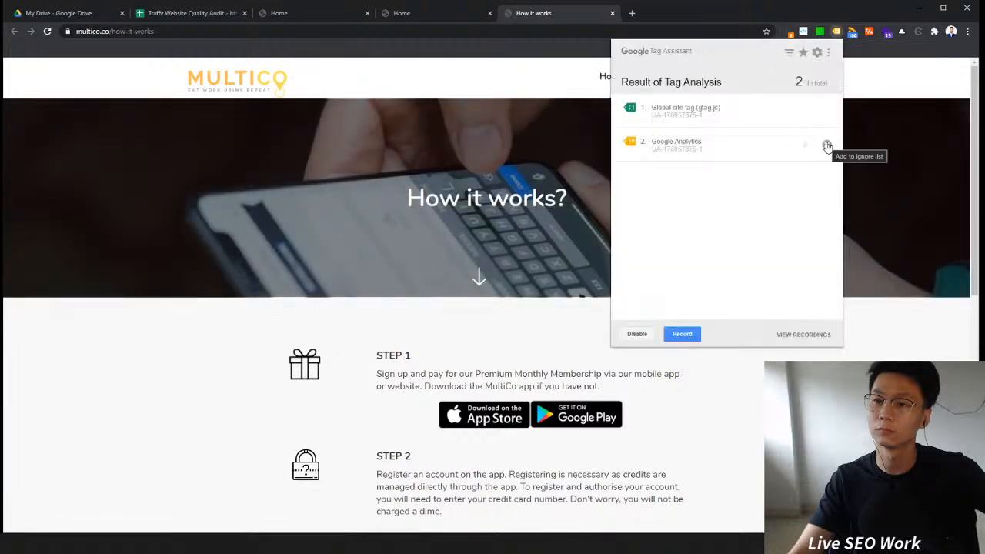
Step: Inspect the How it works page's Google Analytics tag details, then close Tag Assistant
left_click(798, 152)
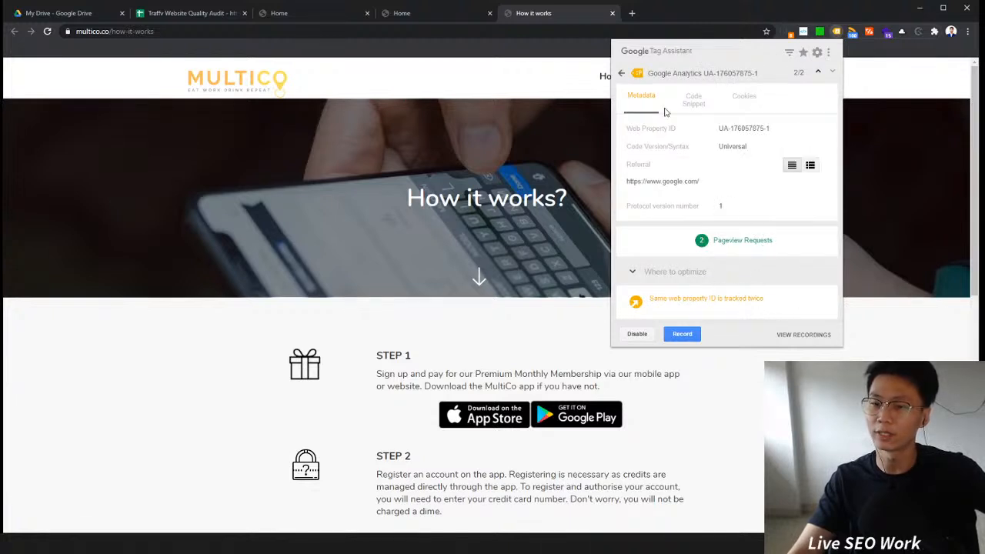
left_click(342, 228)
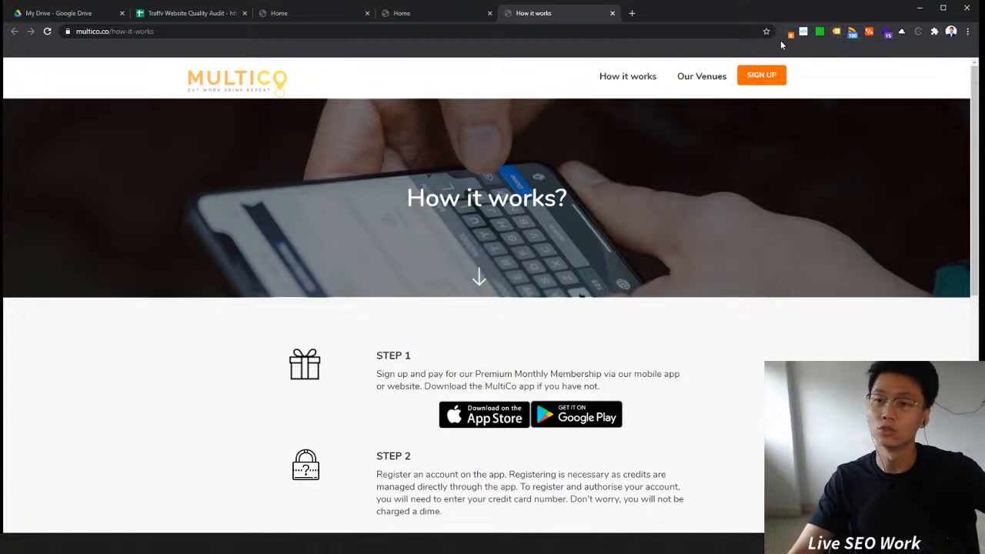
left_click(446, 17)
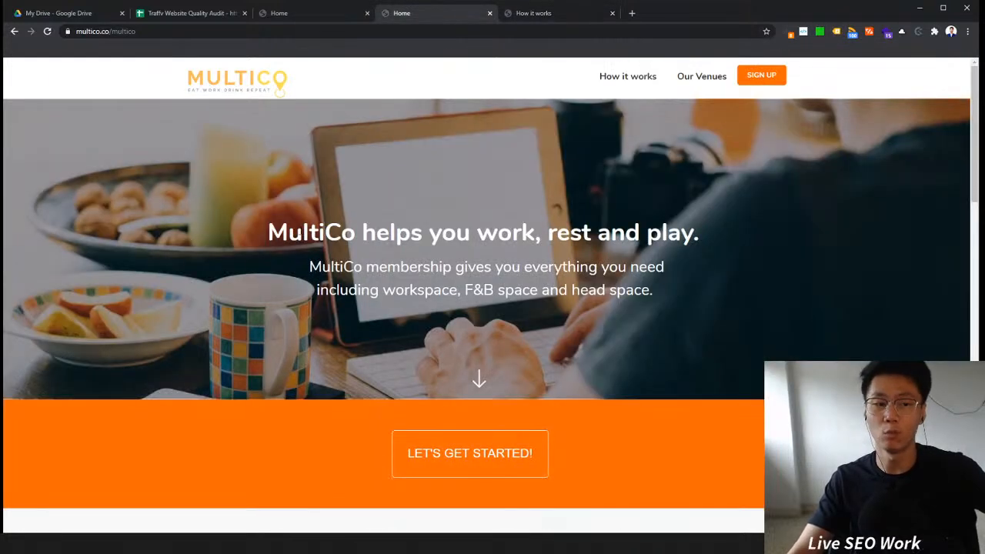
left_click(576, 13)
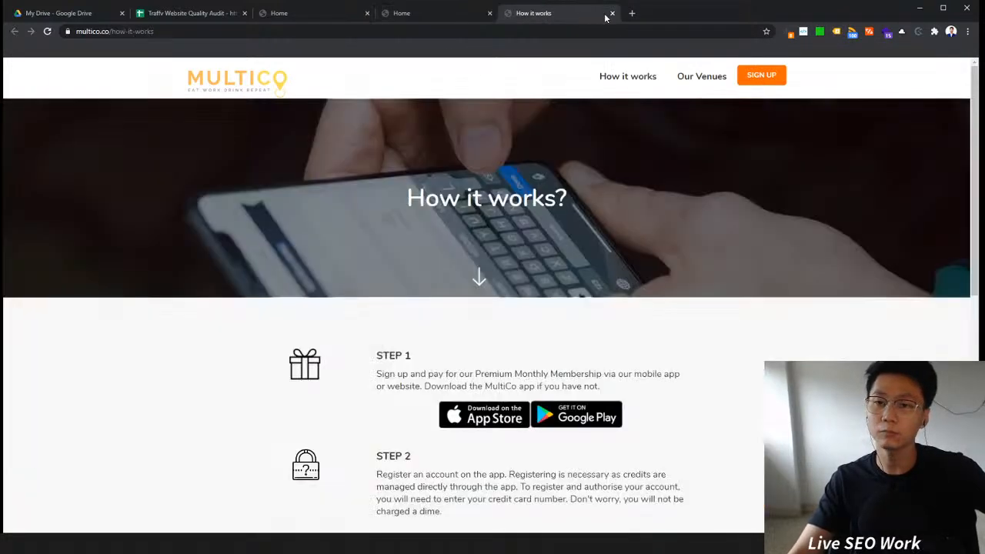
Step: Close the How it works tab and the duplicate Home tab, keeping a single MultiCo homepage tab
left_click(612, 14)
left_click(310, 12)
left_click(478, 13)
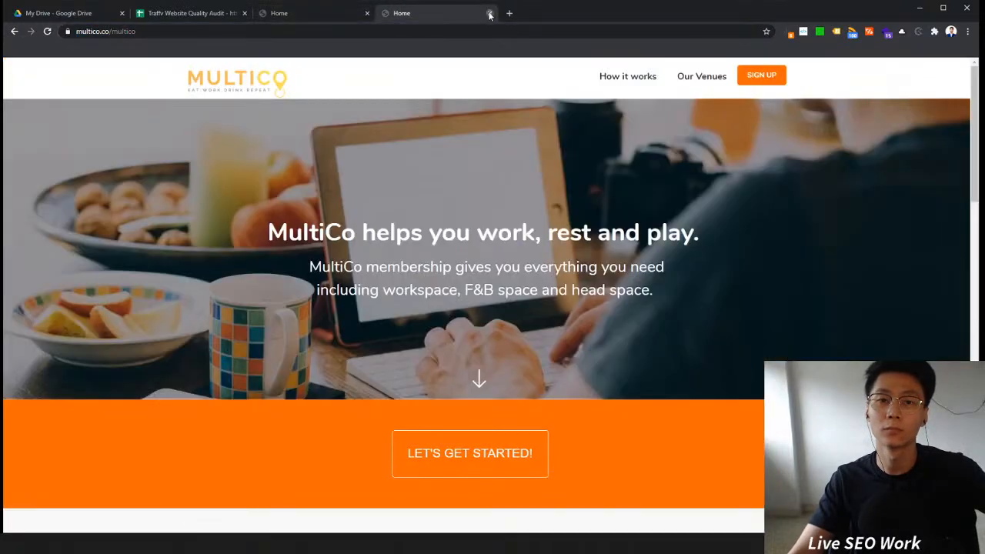
left_click(490, 13)
Step: Review the desktop homepage's sections, headings and venue partner carousel down to the footer
scroll(494, 218, "up", 4)
left_click_drag(263, 166, 714, 251)
left_click(487, 236)
scroll(734, 270, "down", 1)
scroll(846, 231, "down", 3)
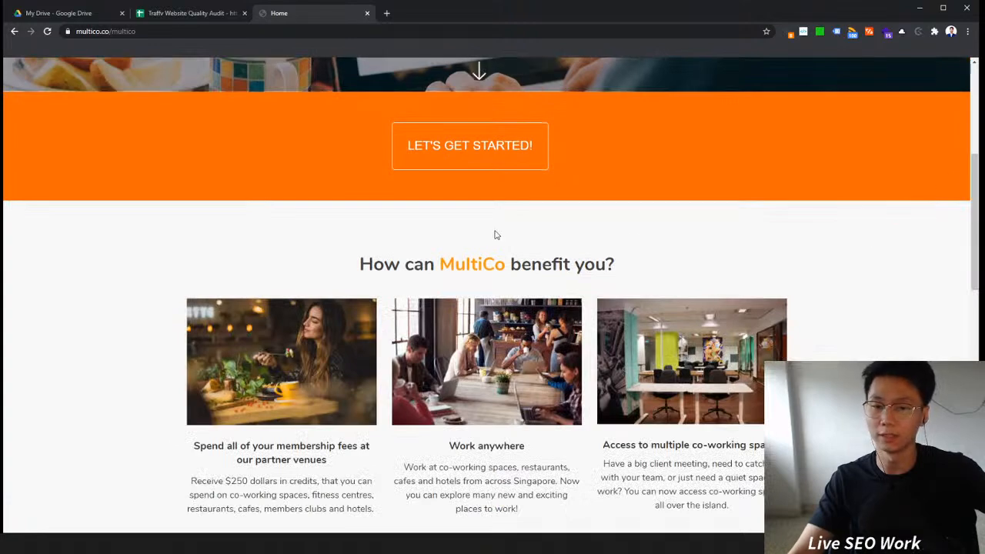
triple_click(723, 257)
scroll(877, 251, "down", 8)
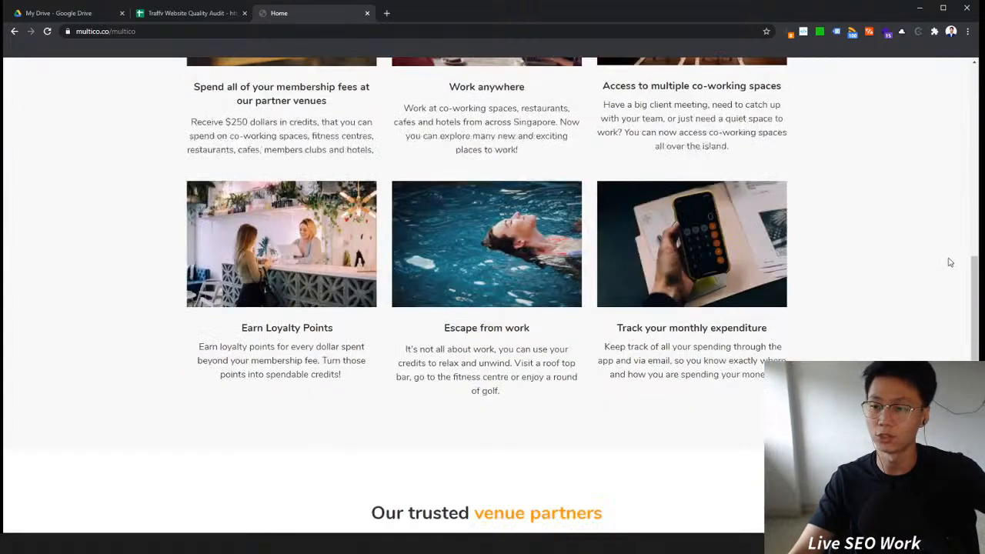
scroll(523, 409, "down", 1)
left_click_drag(644, 332, 239, 336)
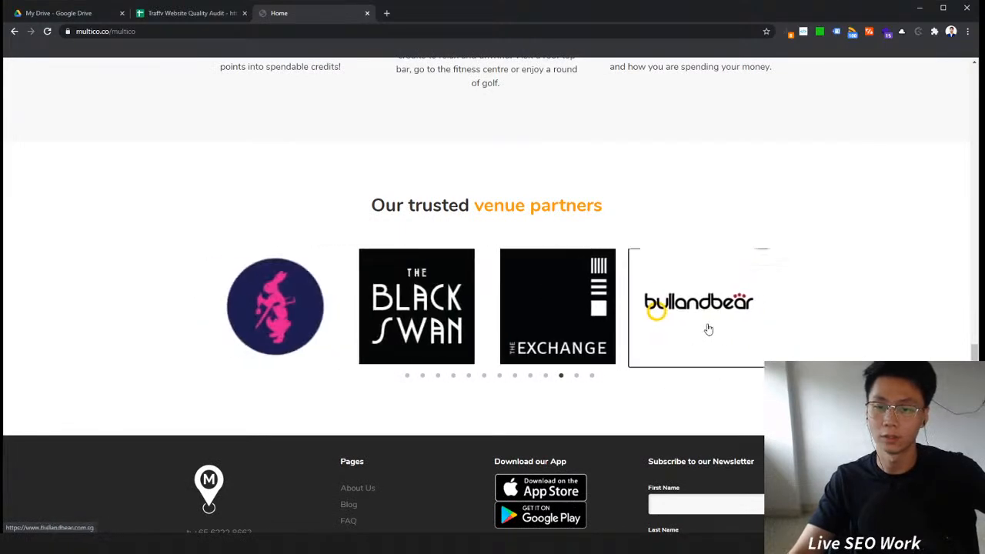
scroll(843, 300, "down", 1)
scroll(844, 300, "down", 2)
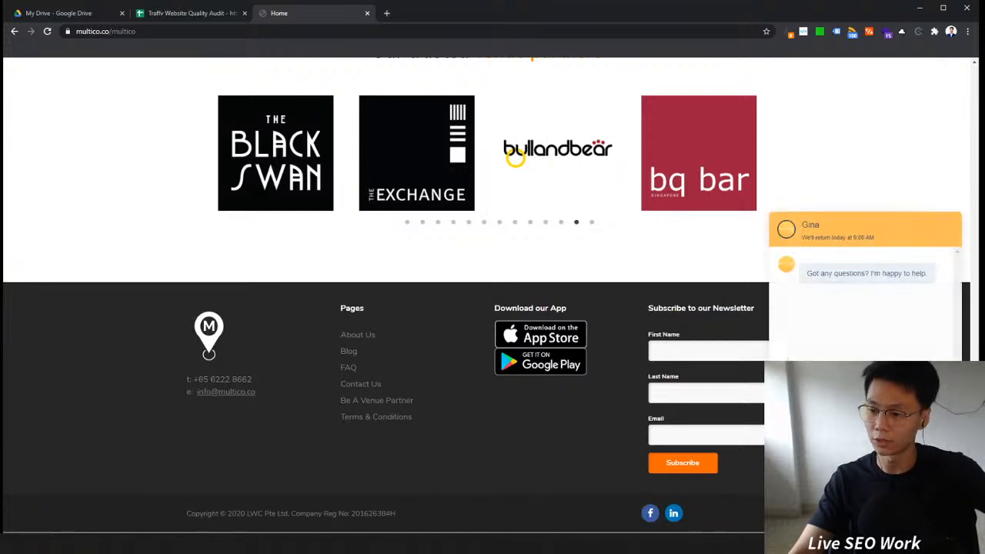
scroll(515, 157, "up", 3)
scroll(492, 292, "up", 1)
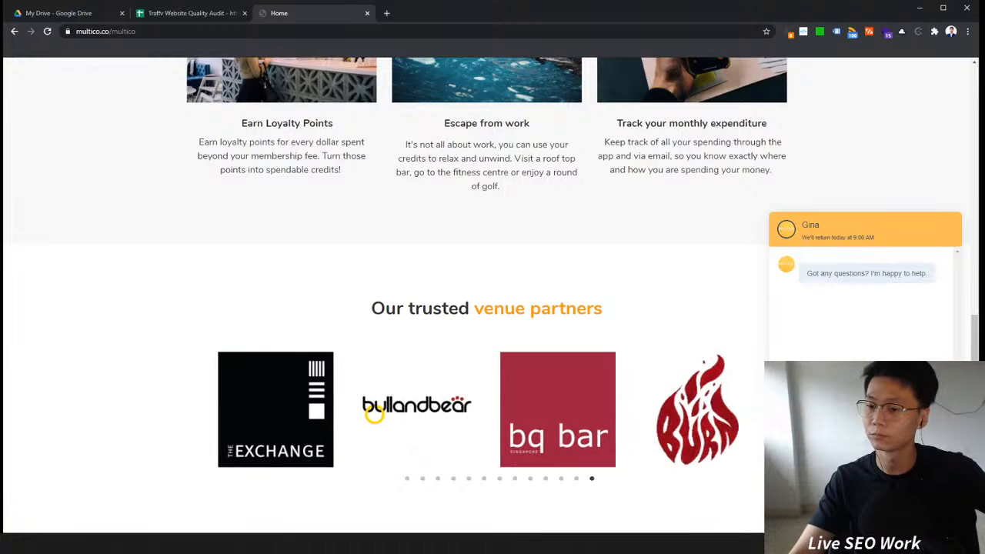
scroll(373, 414, "up", 3)
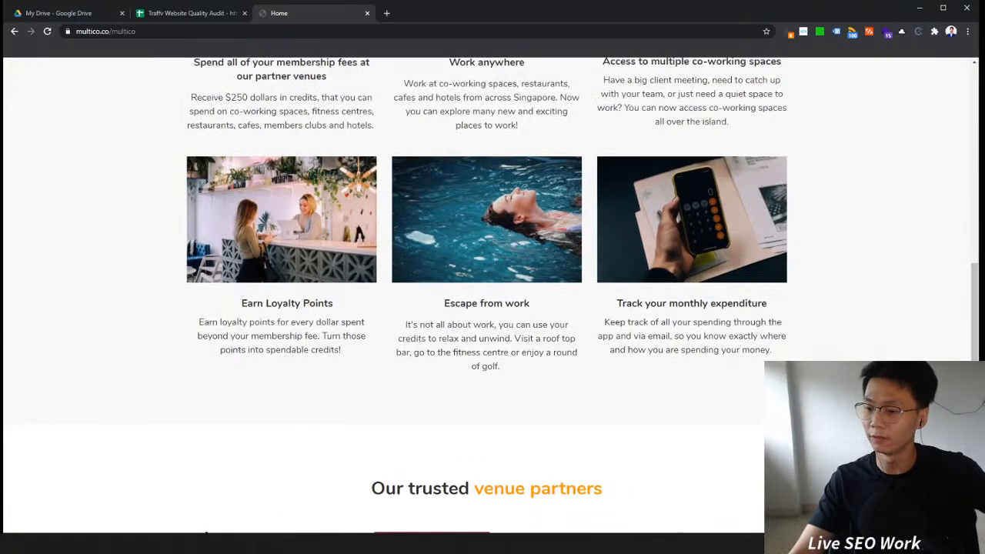
scroll(234, 236, "down", 6)
scroll(233, 236, "up", 6)
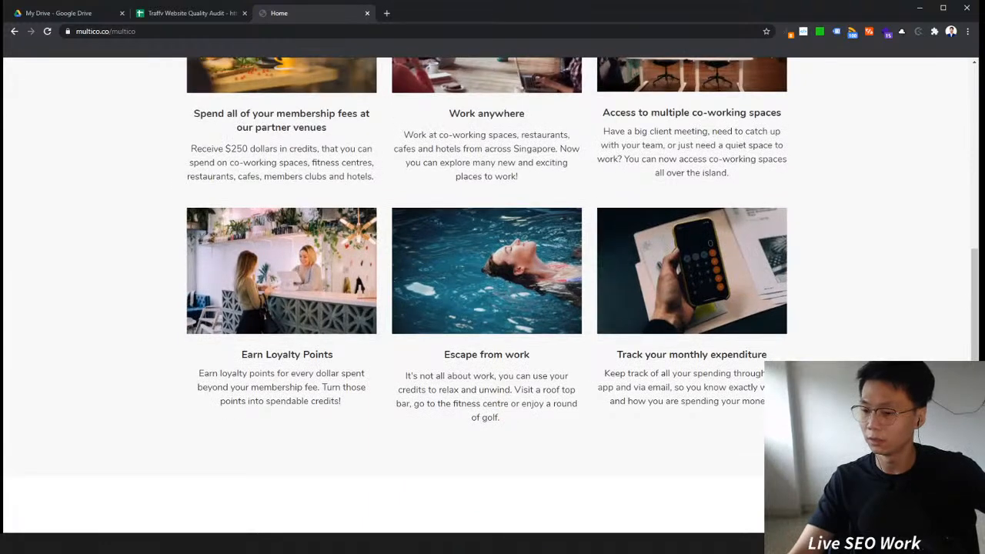
scroll(492, 292, "down", 3)
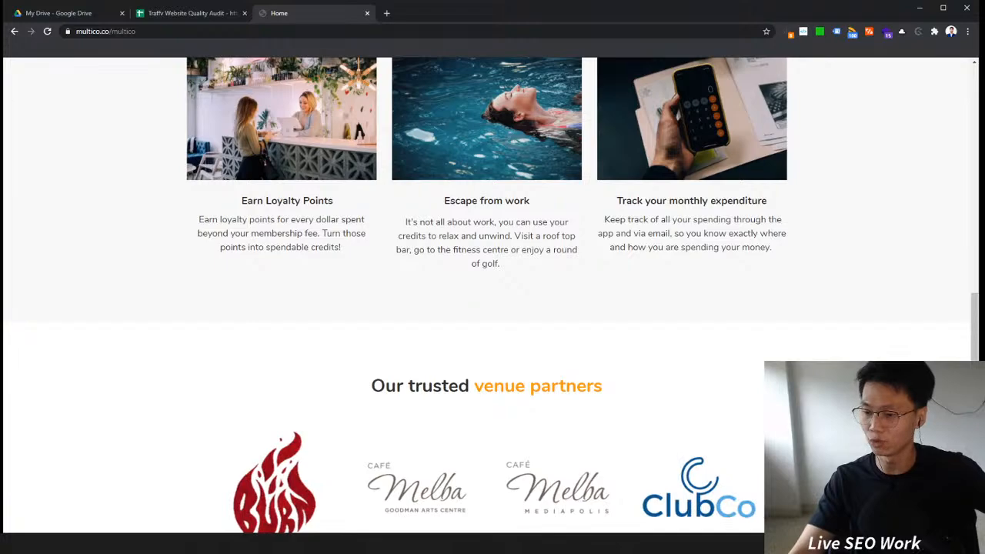
scroll(577, 200, "up", 10)
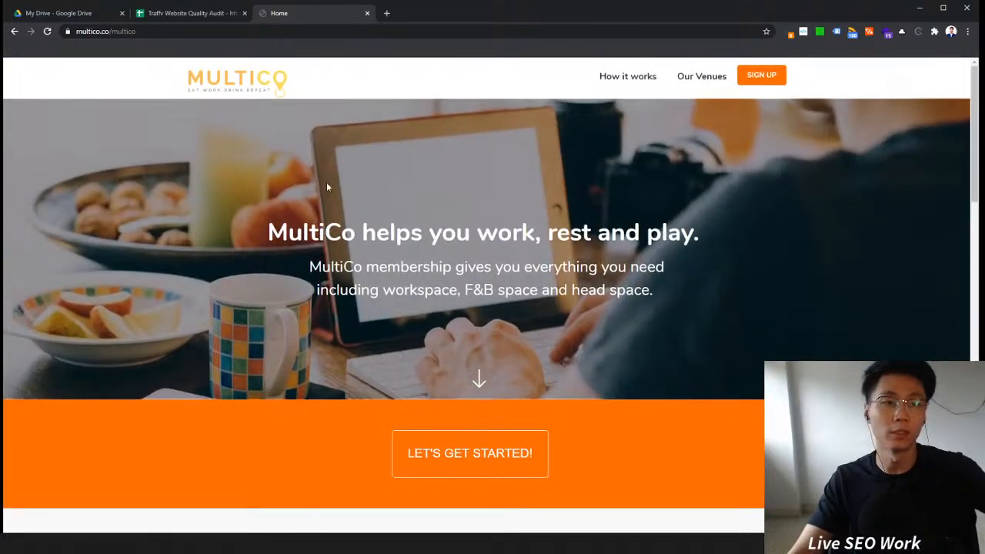
Step: Open the browser developer tools, switch on mobile device emulation and reload the homepage
right_click(297, 167)
left_click(339, 312)
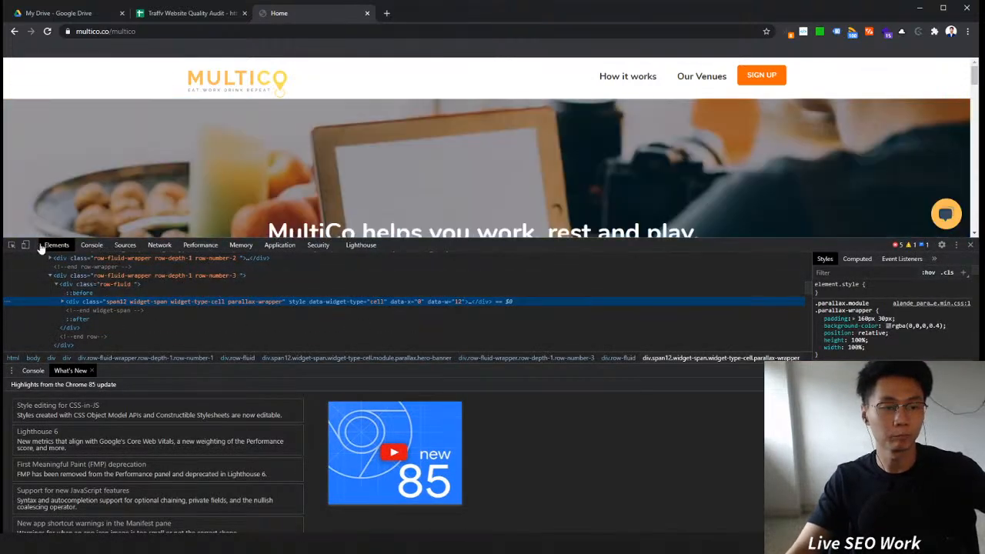
left_click(27, 244)
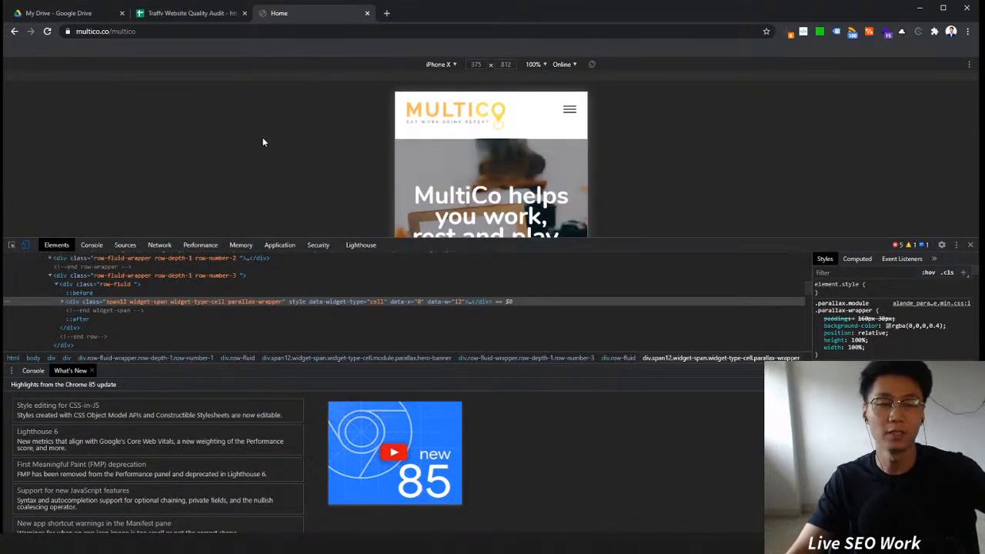
left_click(45, 32)
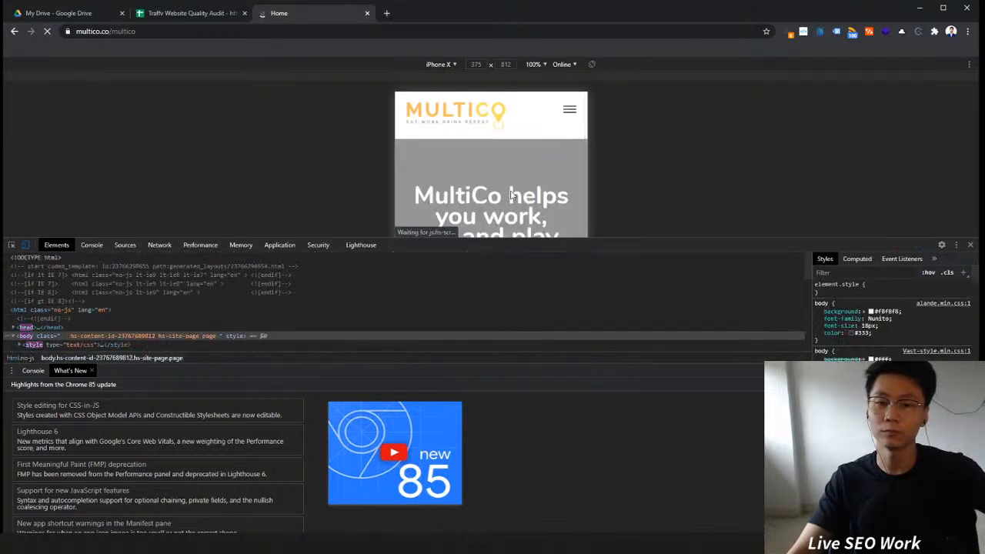
Step: Review the homepage's mobile layout in iPhone X emulation from top to footer
left_click_drag(905, 242, 740, 398)
scroll(545, 302, "down", 7)
scroll(545, 301, "up", 5)
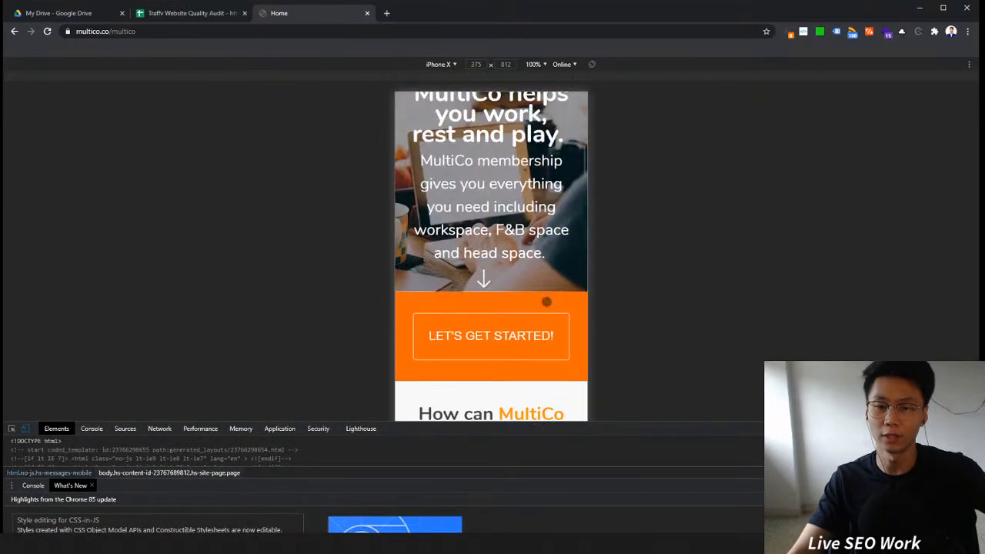
scroll(546, 301, "down", 6)
scroll(547, 301, "down", 20)
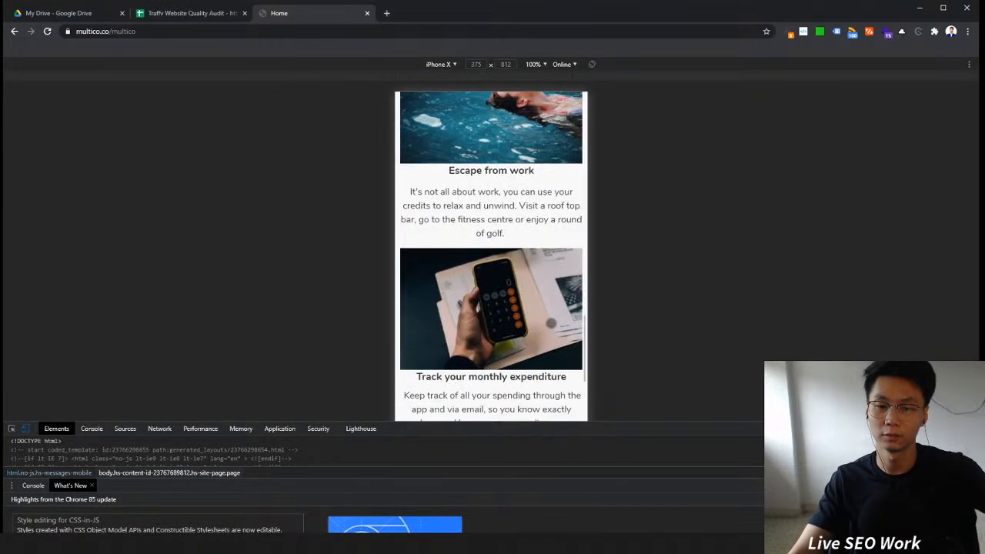
scroll(551, 323, "down", 4)
scroll(550, 323, "up", 5)
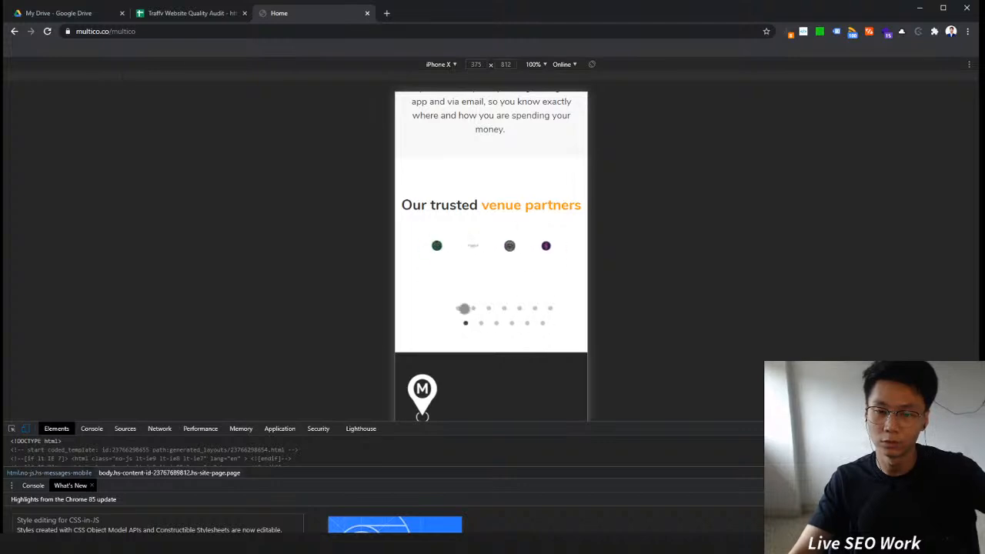
scroll(499, 363, "down", 4)
scroll(498, 356, "up", 2)
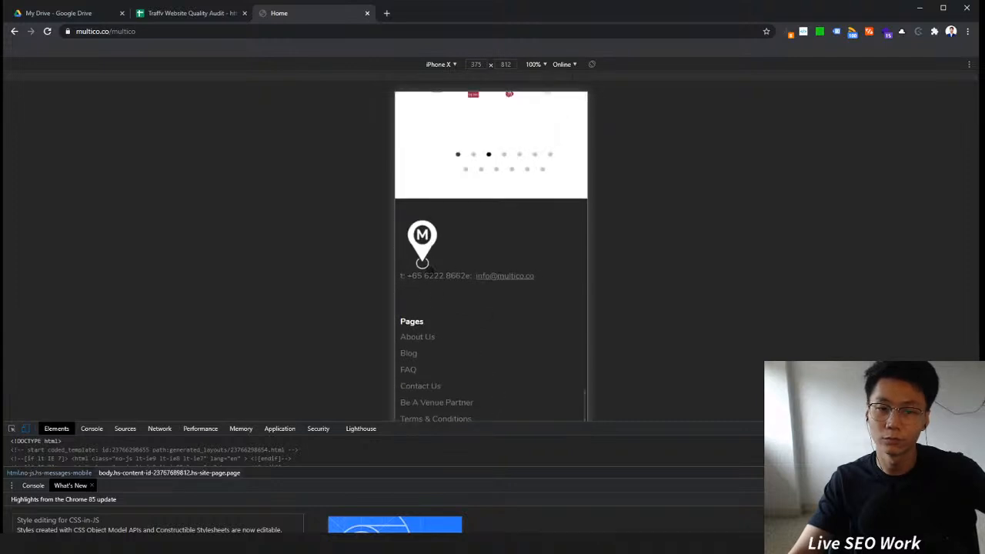
scroll(454, 317, "down", 3)
scroll(514, 283, "up", 1)
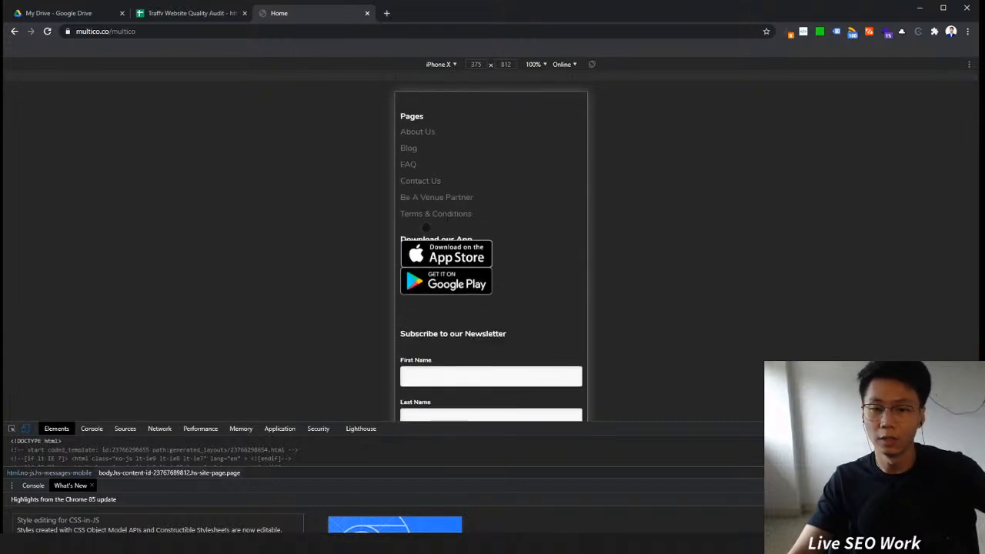
scroll(454, 223, "down", 1)
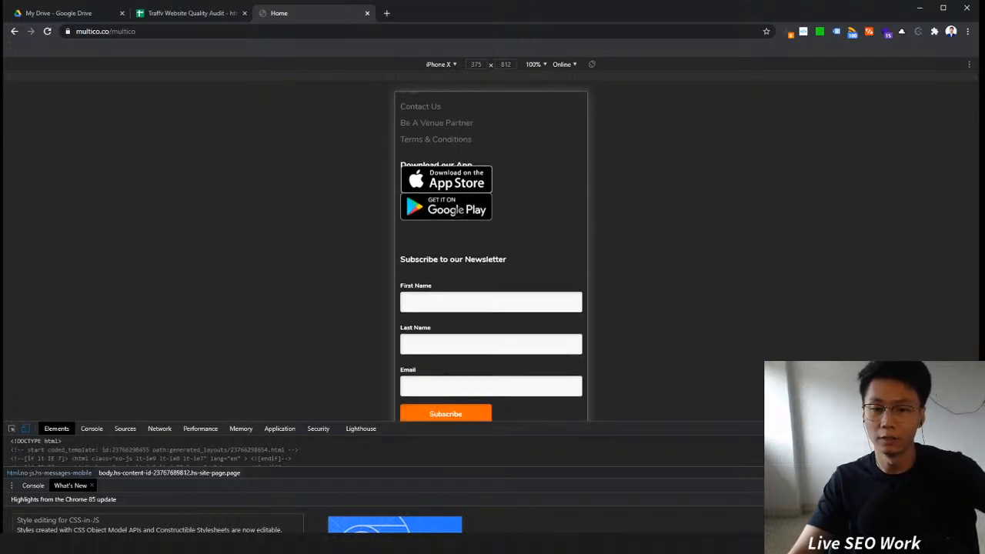
Step: Switch the emulated device to iPhone 6/7/8 and check the homepage layout again
left_click(444, 68)
left_click(469, 160)
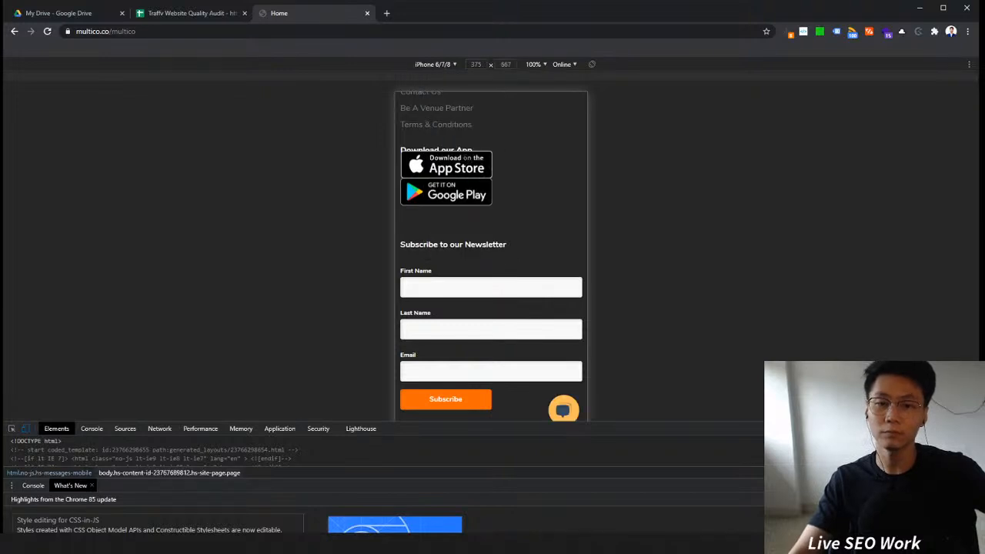
scroll(531, 231, "up", 10)
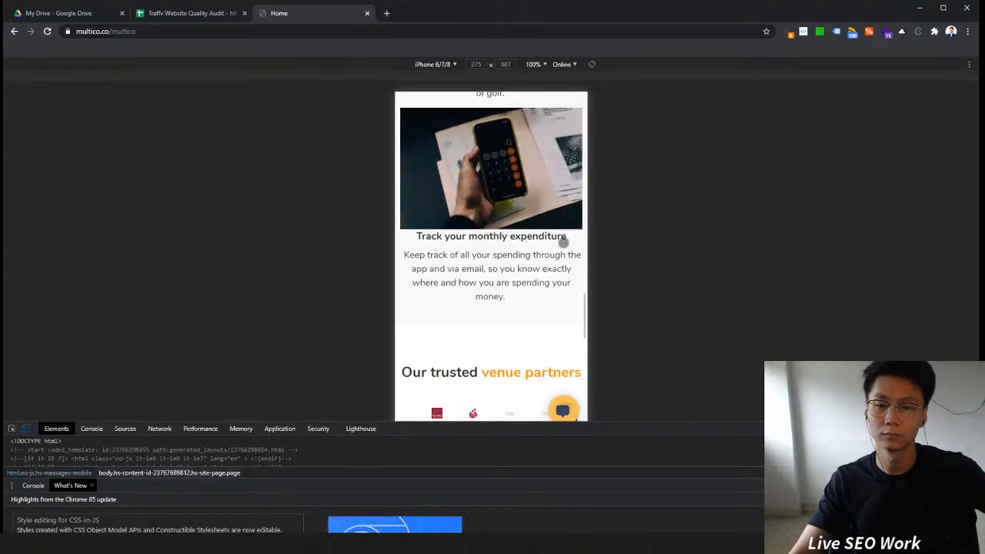
scroll(496, 243, "up", 4)
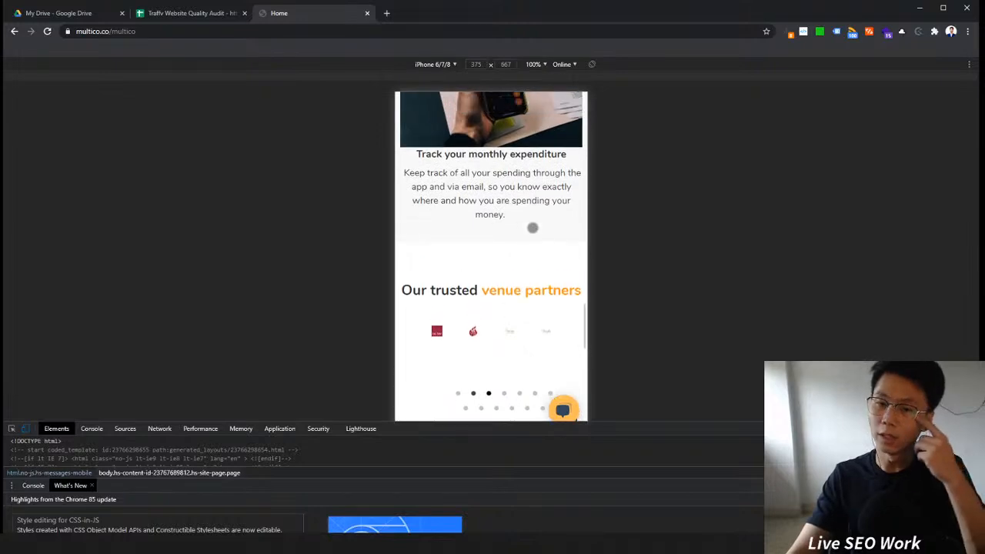
scroll(531, 230, "up", 12)
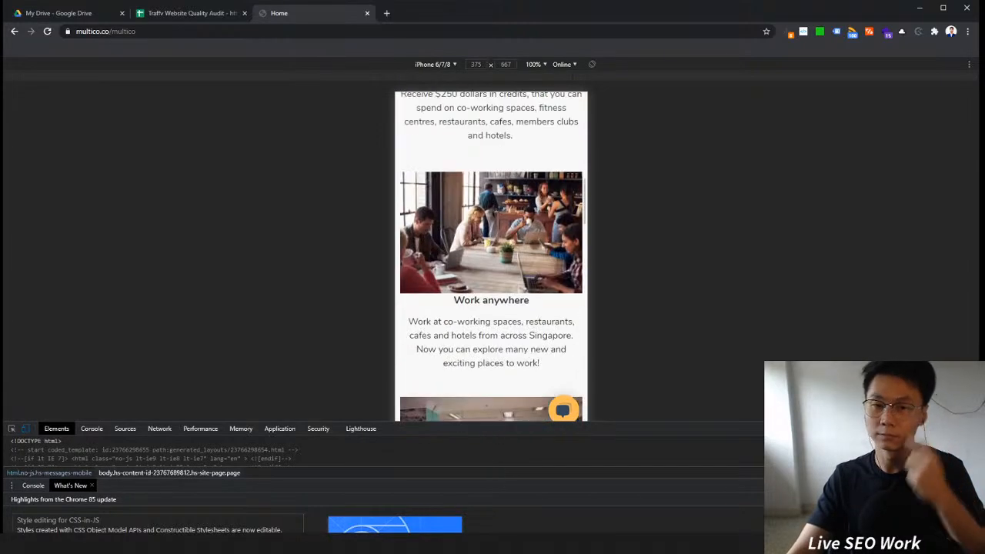
Step: Open the mobile navigation menu and go to the How it works page to check its mobile layout
left_click(569, 109)
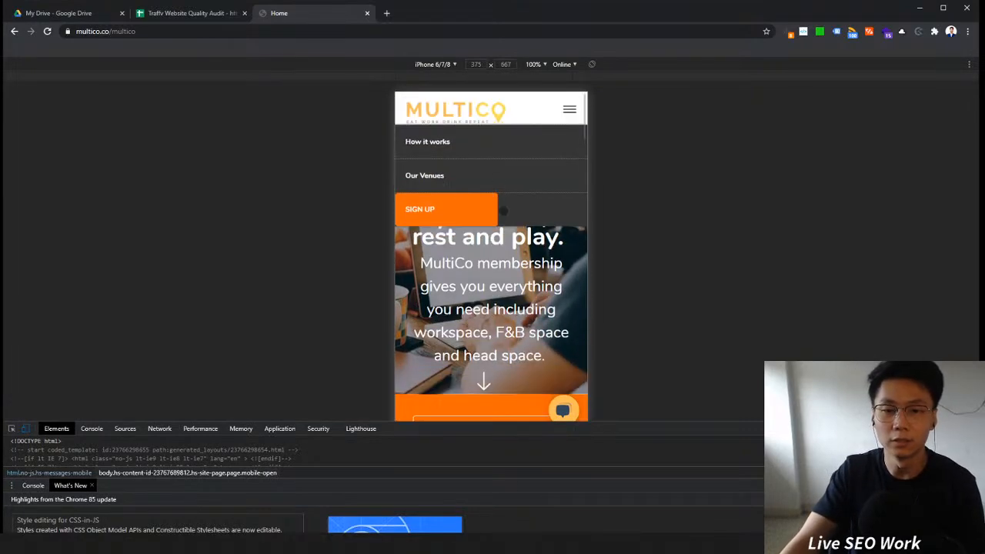
left_click(444, 144)
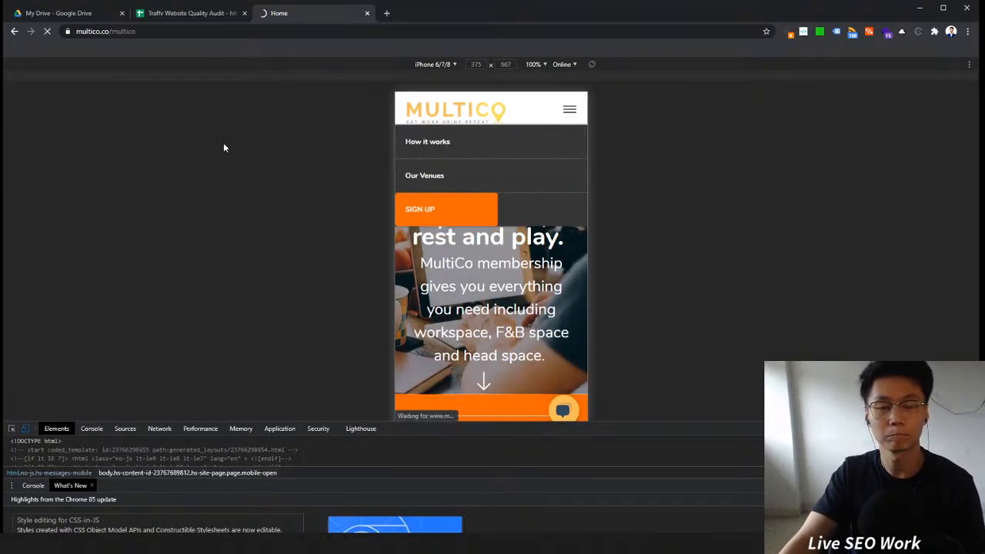
scroll(498, 242, "down", 4)
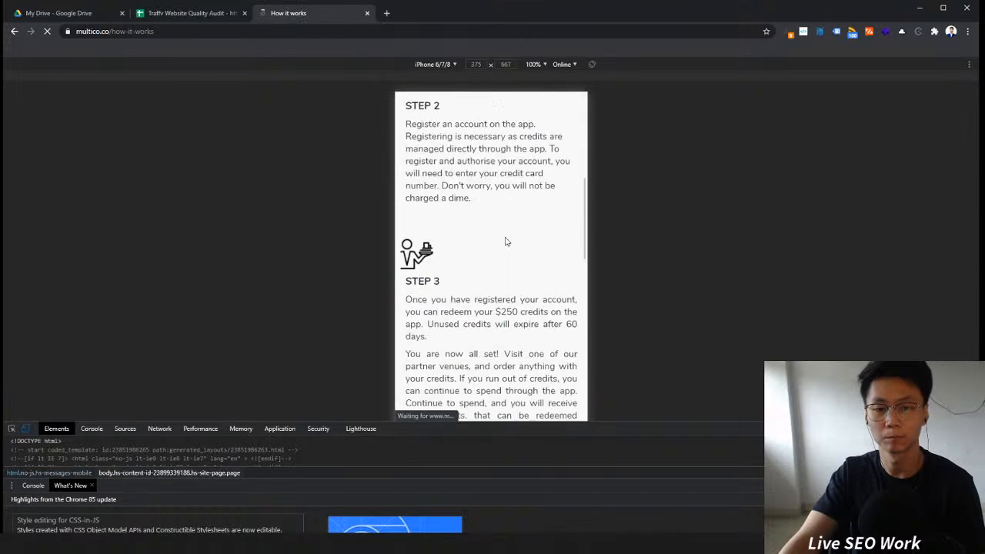
scroll(532, 239, "down", 5)
scroll(563, 233, "up", 10)
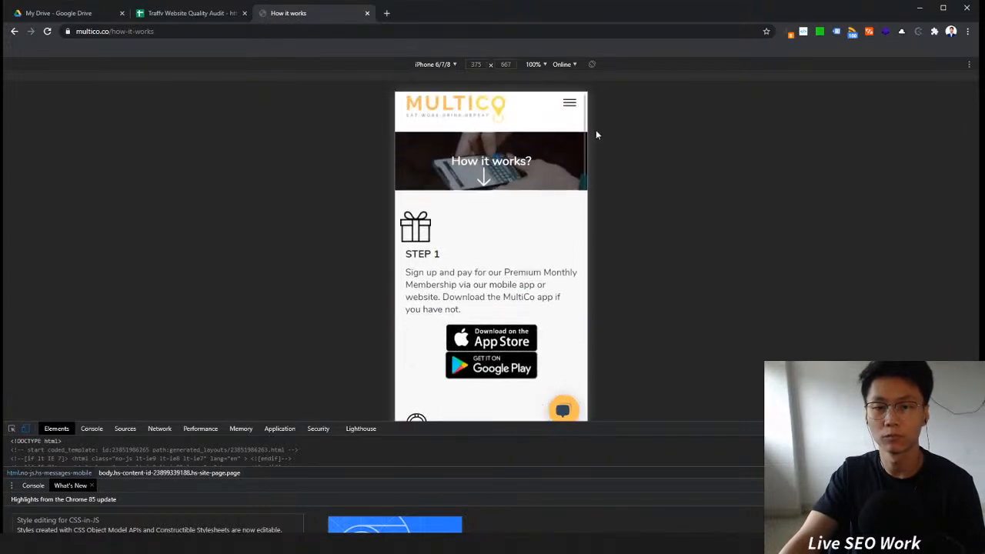
Step: Open the mobile navigation menu, go to Our Venues, and reload the Workspaces page
left_click(570, 109)
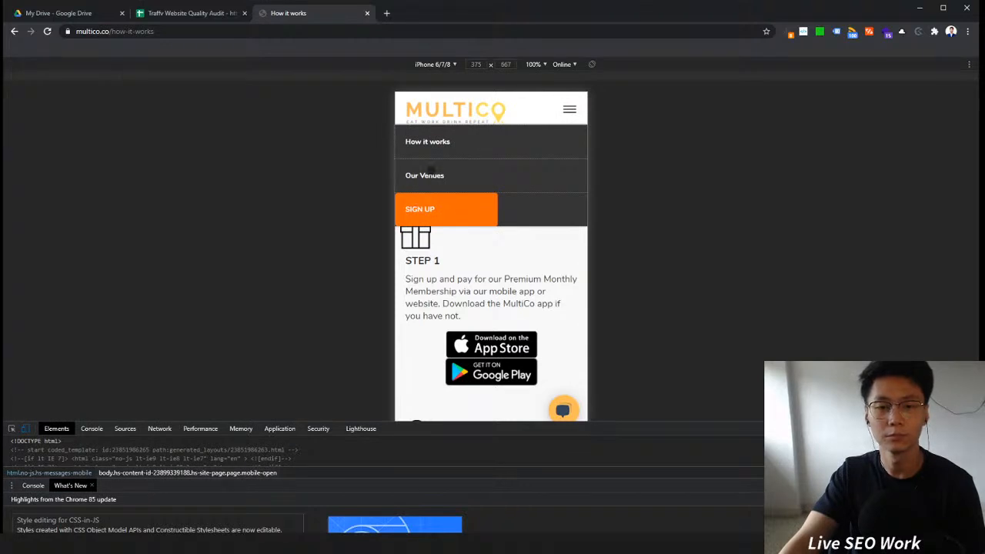
left_click(430, 172)
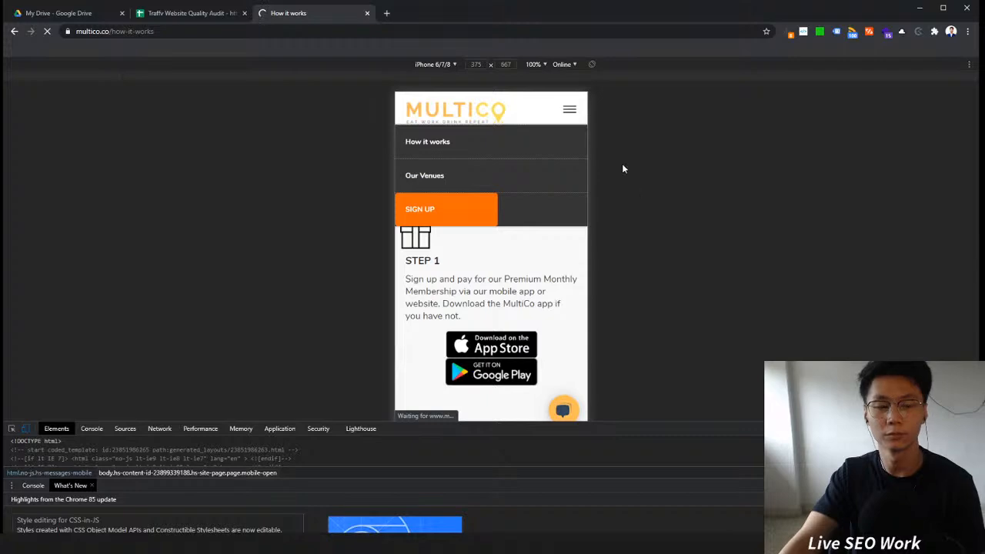
scroll(527, 248, "down", 5)
scroll(527, 249, "down", 15)
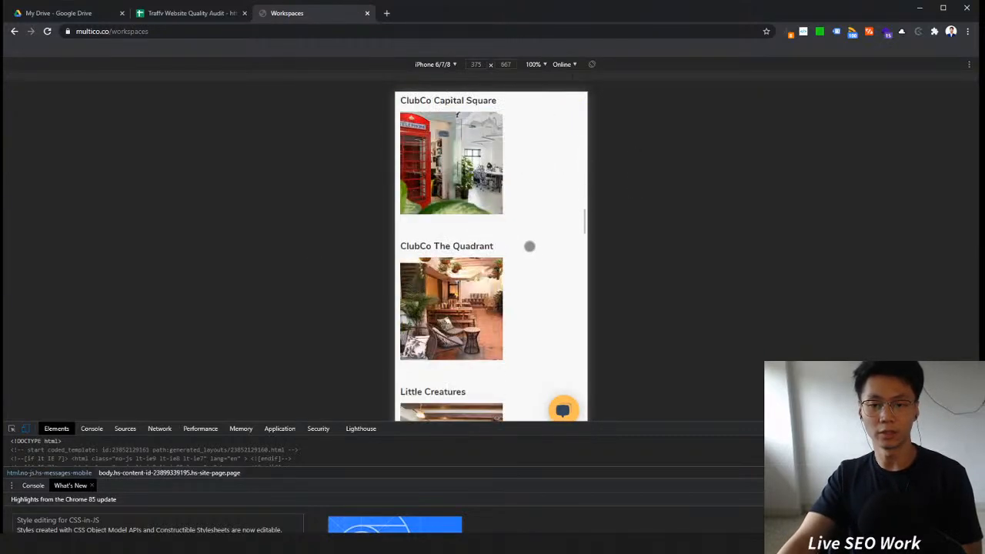
left_click(47, 31)
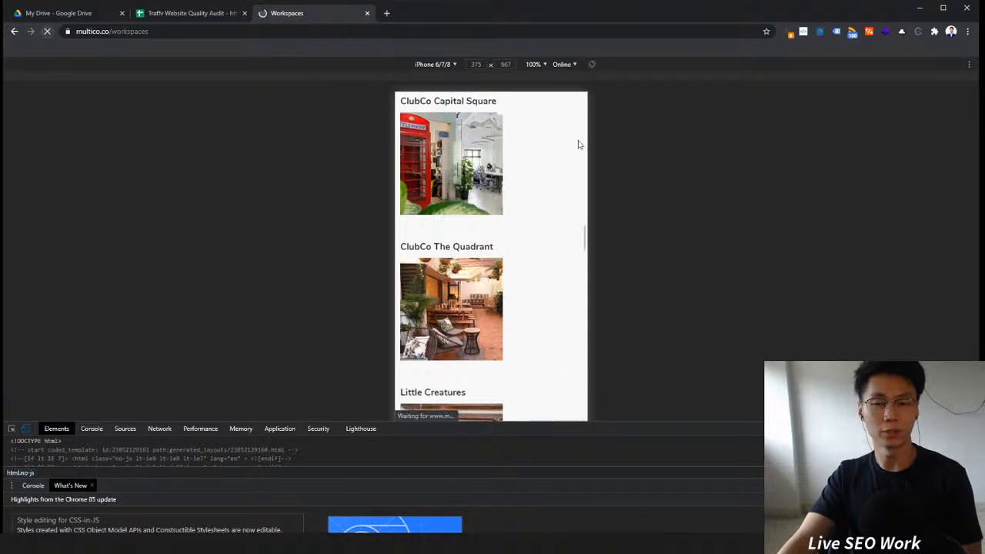
Step: Scroll through the Workspaces page's venue listings and partner section in mobile view
scroll(570, 150, "down", 2)
scroll(523, 207, "up", 3)
scroll(533, 215, "up", 5)
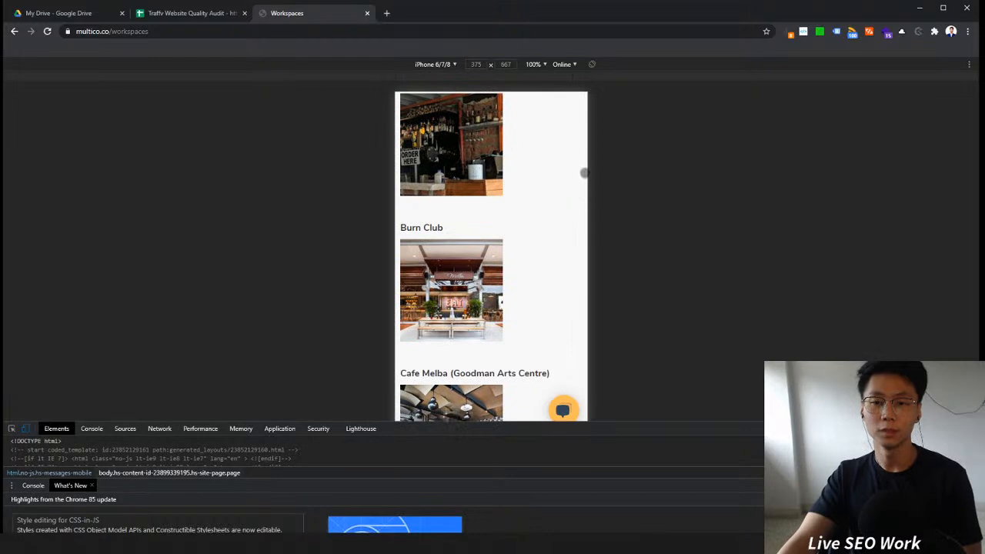
scroll(565, 200, "up", 10)
scroll(565, 200, "down", 15)
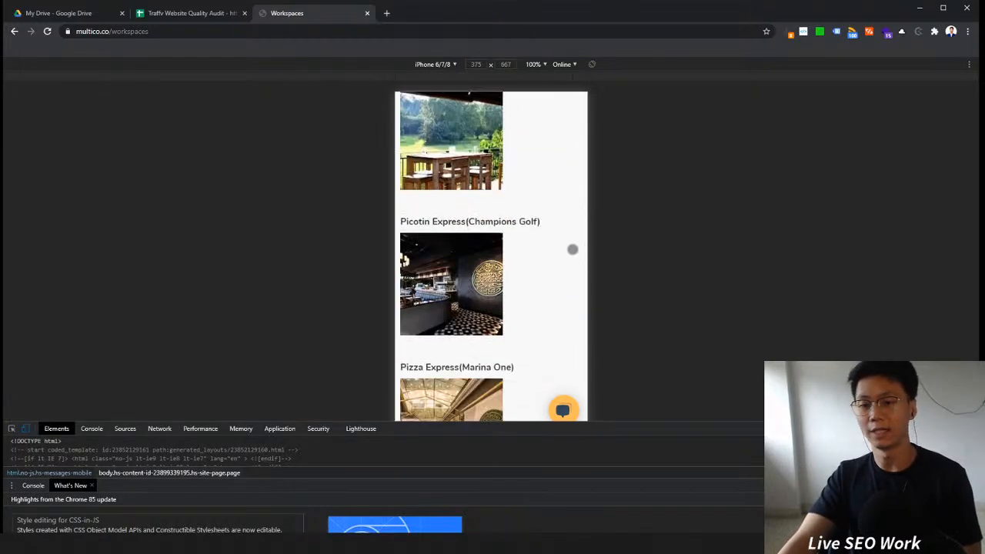
scroll(570, 262, "down", 5)
scroll(557, 258, "down", 3)
scroll(543, 264, "up", 3)
scroll(542, 257, "down", 10)
scroll(539, 241, "up", 10)
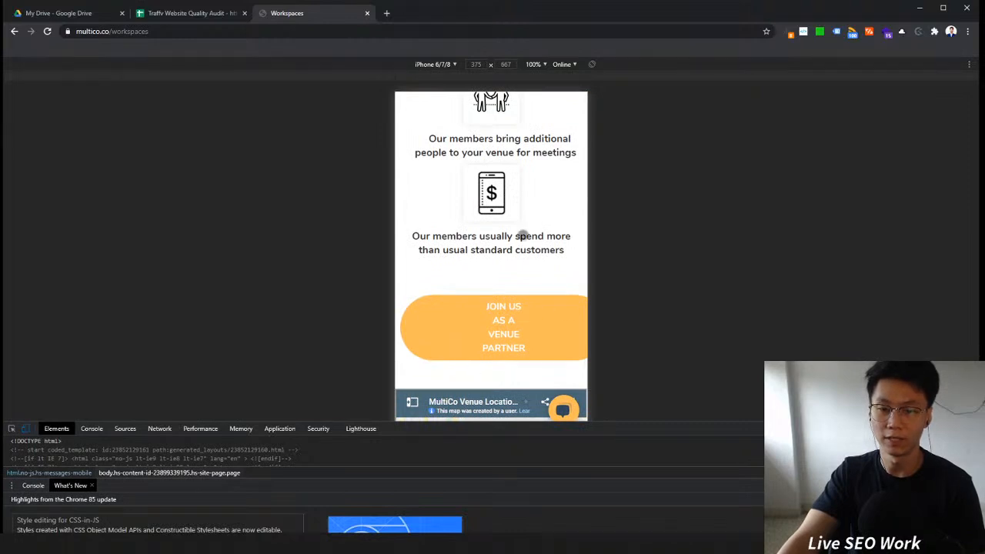
scroll(533, 246, "up", 5)
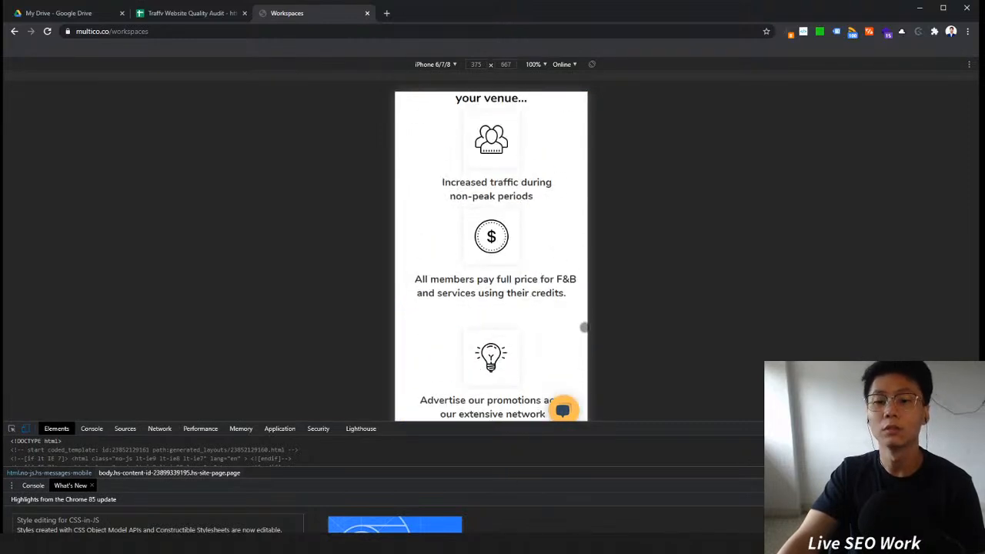
Step: Turn off device emulation, close the developer tools, and reload the Workspaces page in desktop view
scroll(583, 328, "up", 10)
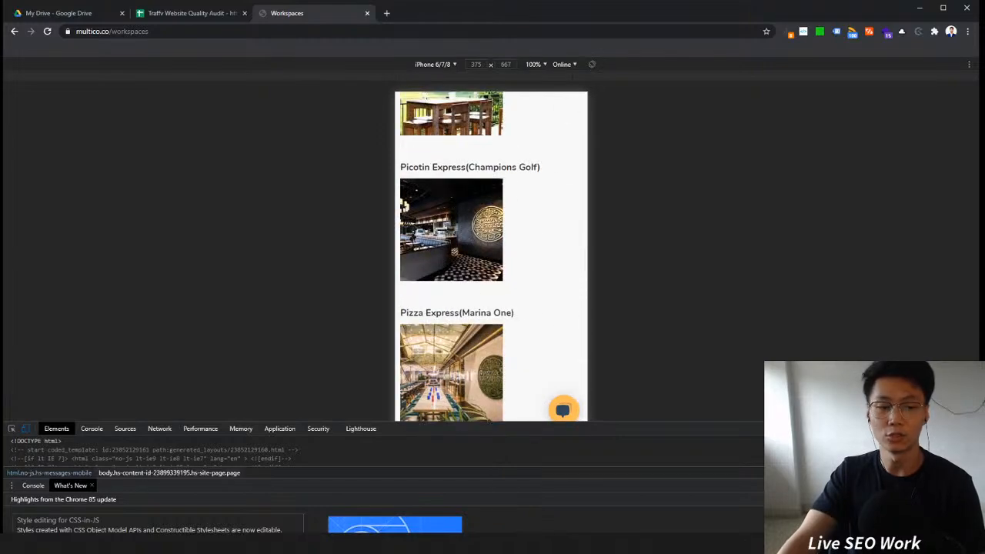
left_click(25, 428)
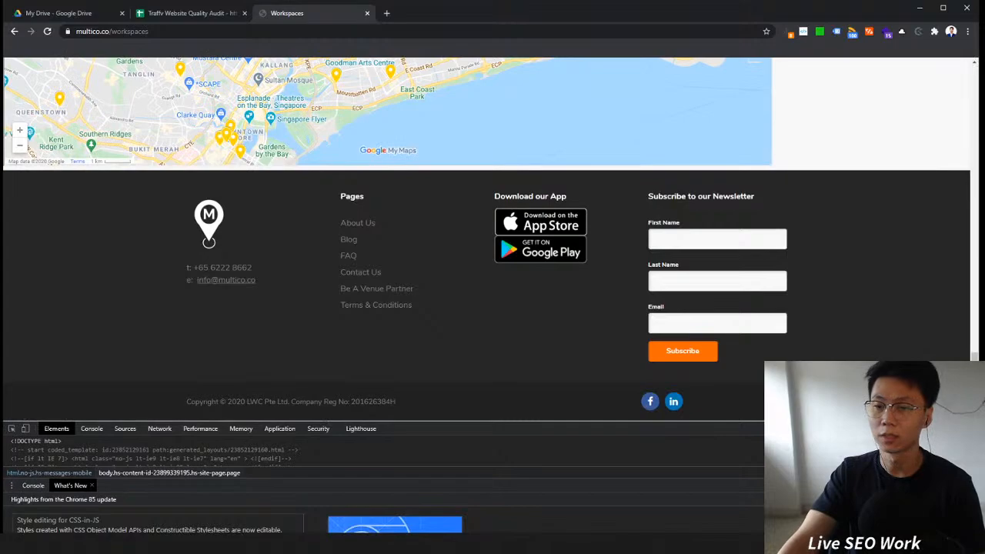
key("F12")
scroll(829, 230, "up", 15)
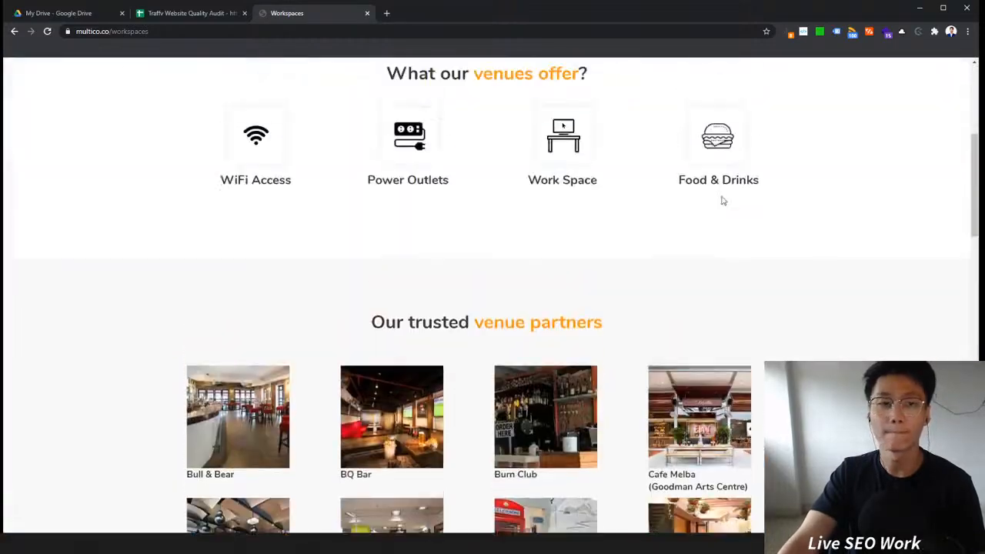
scroll(722, 200, "up", 1)
left_click(47, 32)
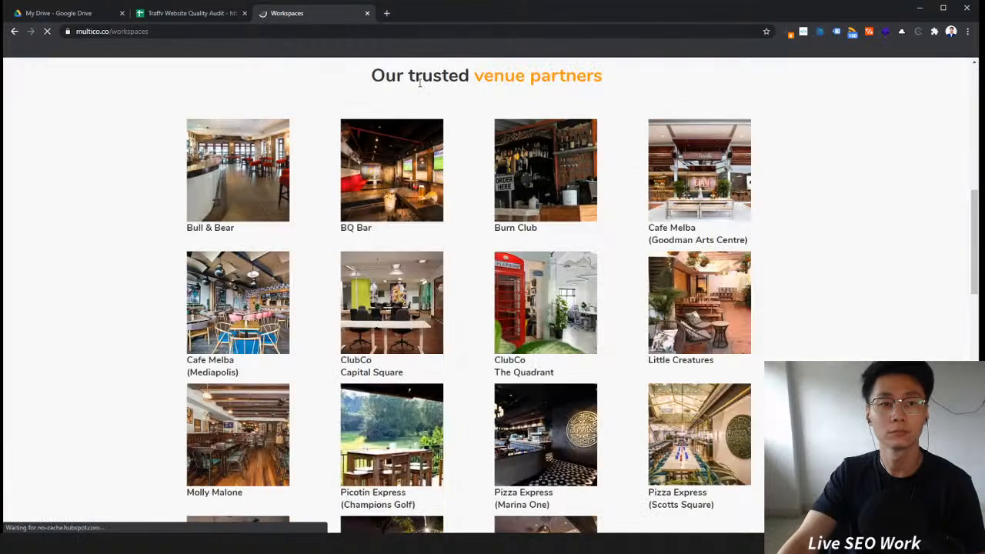
scroll(340, 154, "up", 6)
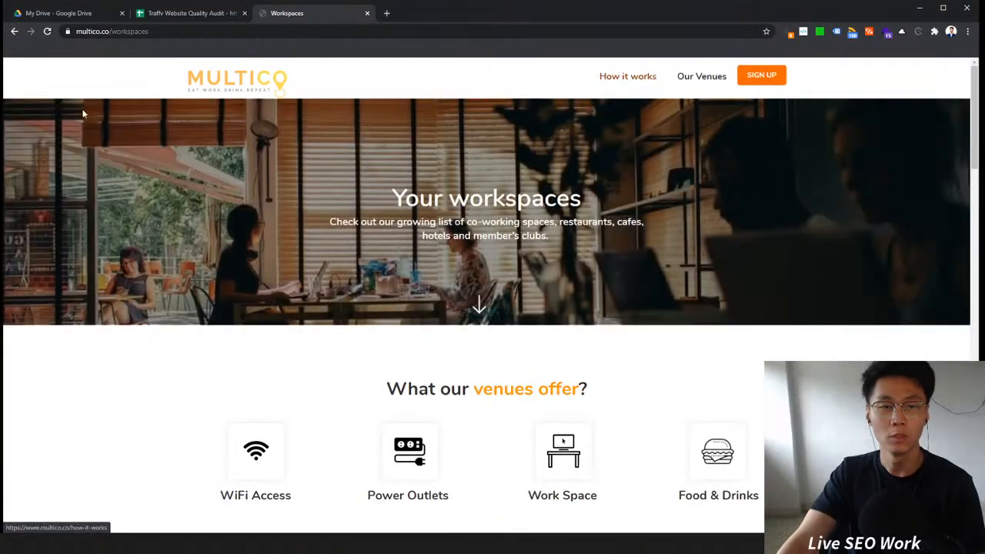
Step: Open the site's robots.txt file by replacing the workspaces path in the address with robots.txt
double_click(170, 31)
left_click_drag(189, 31, 153, 34)
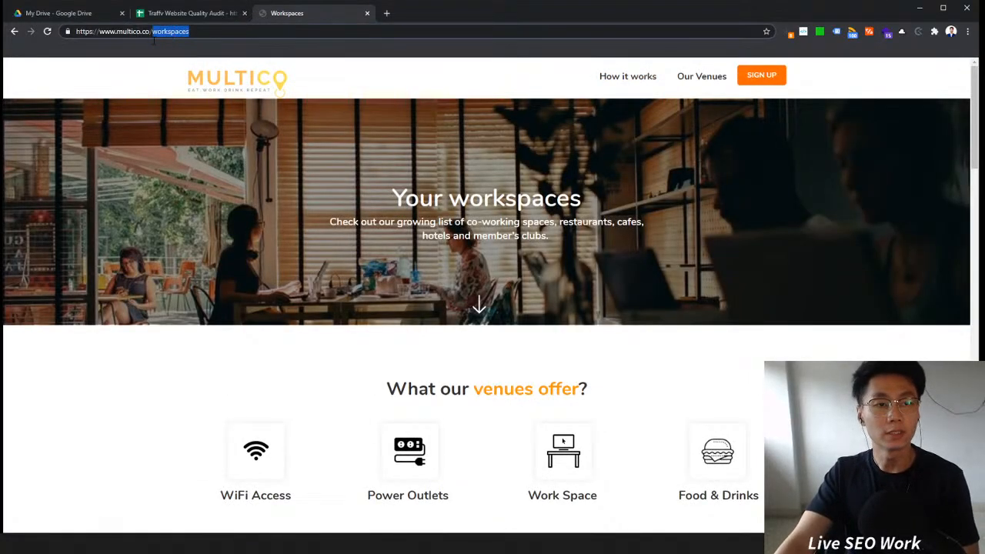
type("robo")
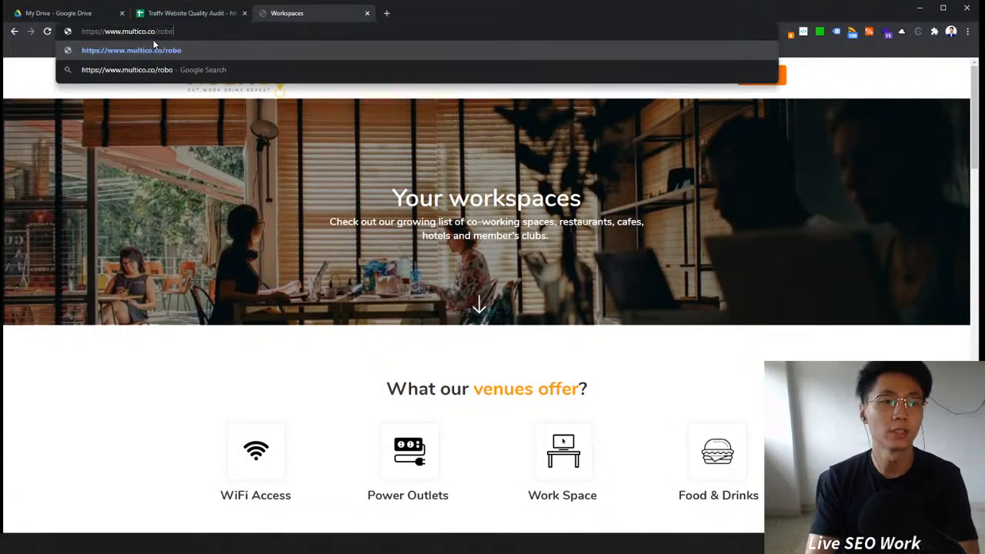
type("ts.txt")
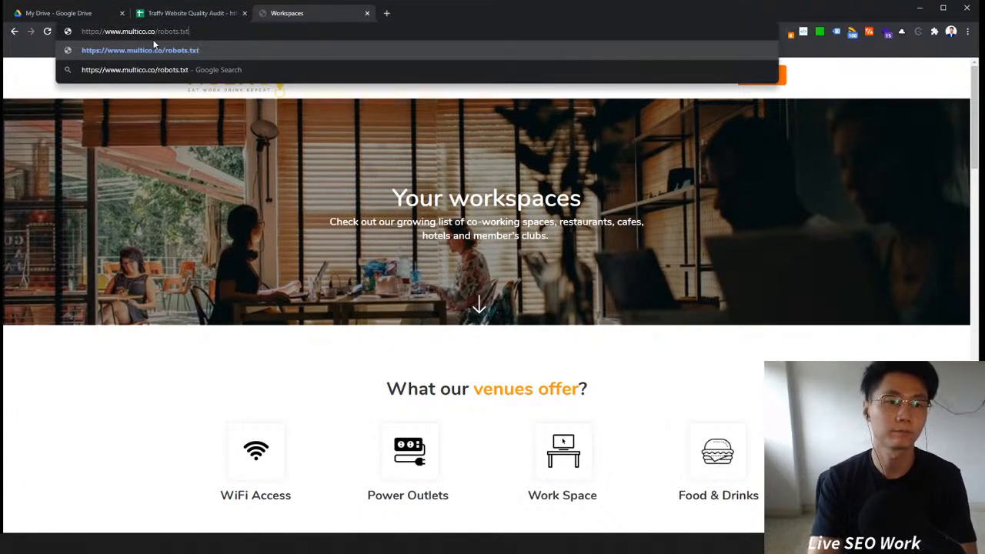
key("Return")
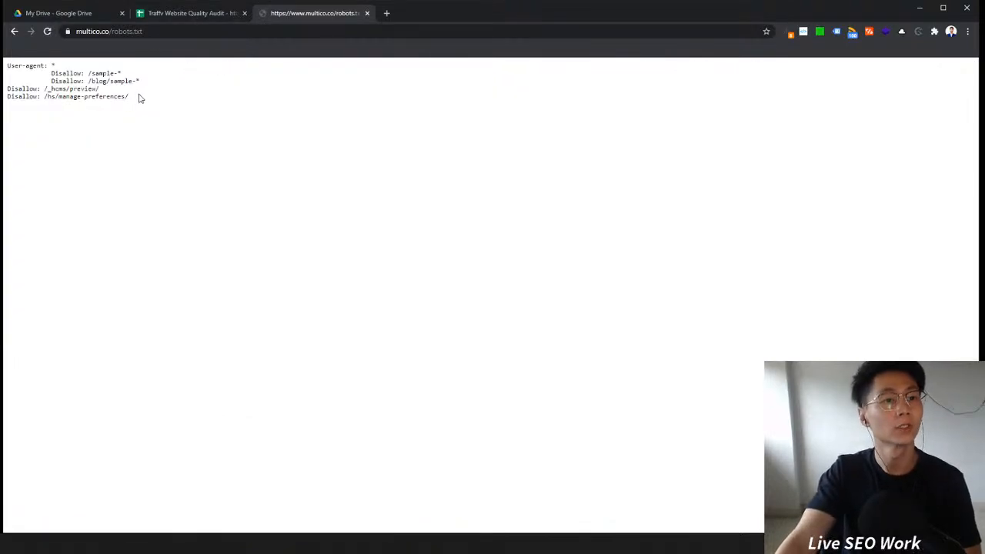
Step: Read through the robots.txt disallow rules and copy the /sample path
left_click_drag(140, 98, 66, 75)
left_click(170, 78)
left_click_drag(150, 91, 115, 72)
left_click(142, 91)
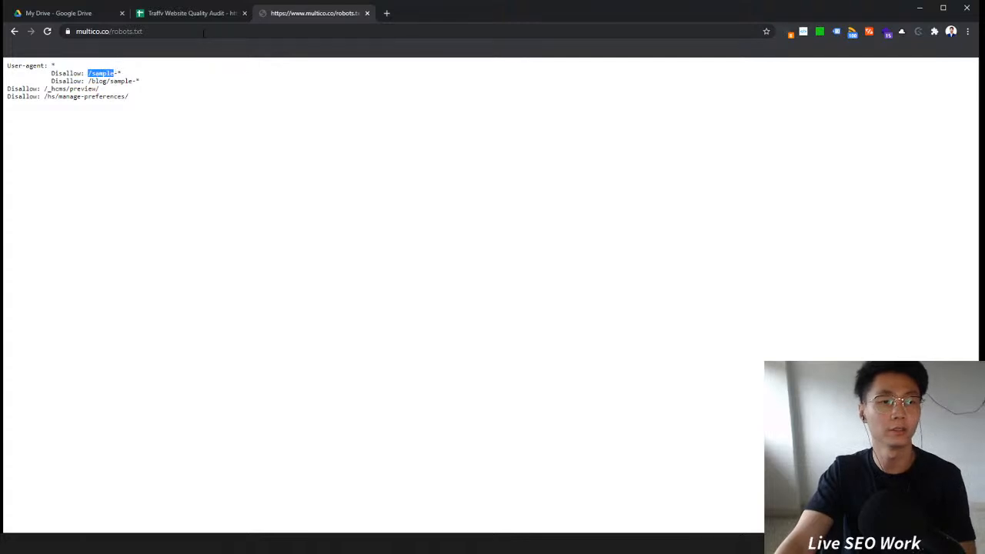
left_click(270, 121)
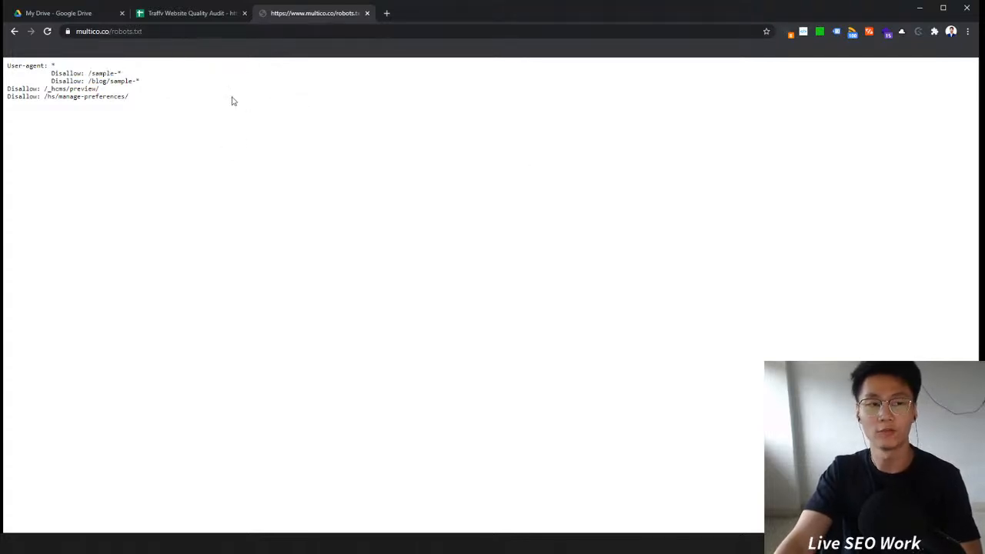
left_click_drag(150, 102, 6, 65)
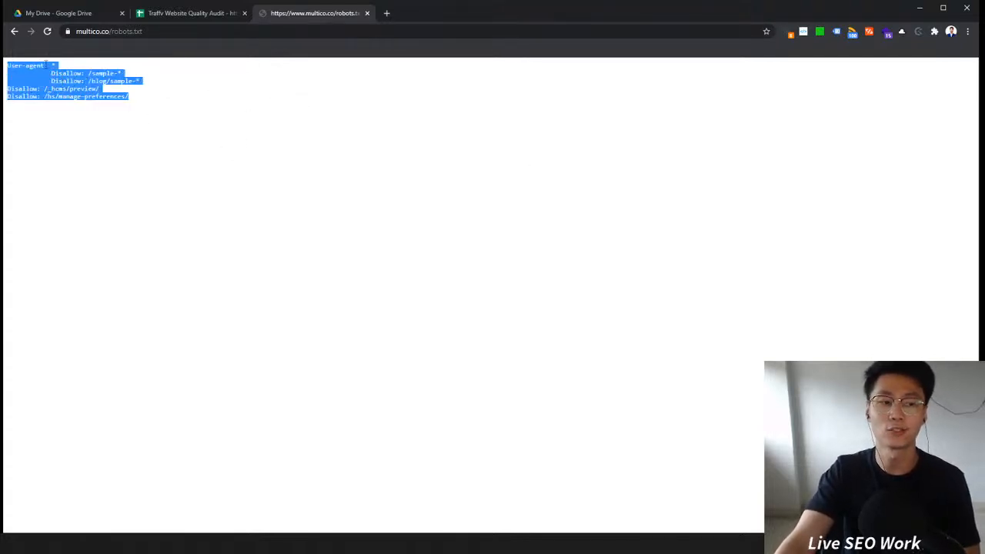
left_click(84, 70)
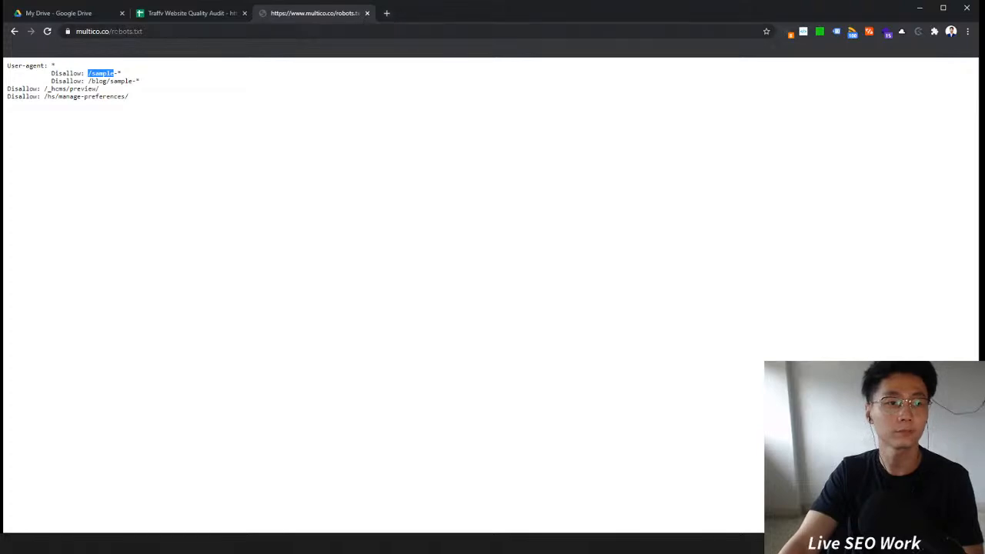
Step: Open a new tab and load the multico.co homepage in it
left_click(336, 29)
key("ctrl+c")
left_click(385, 12)
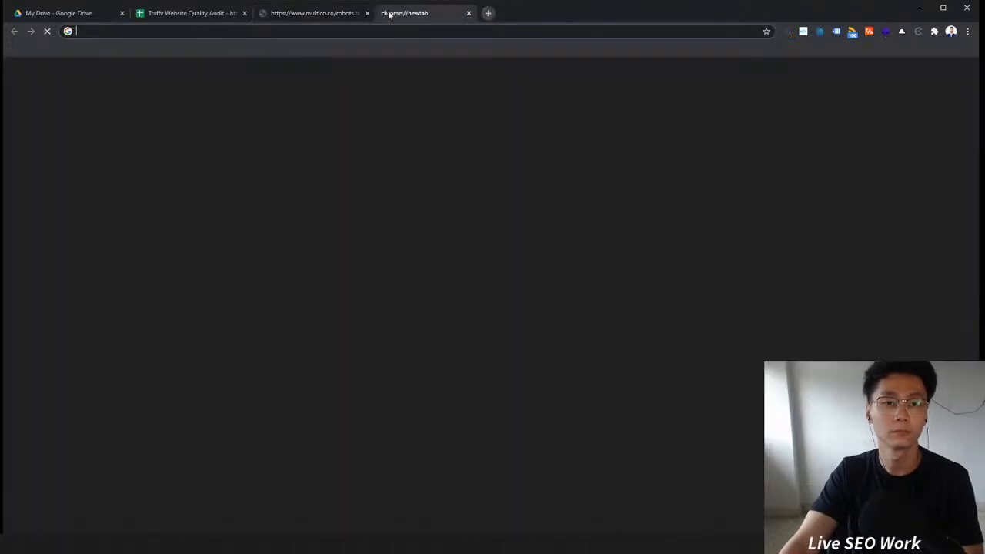
key("ctrl+v")
key("Return")
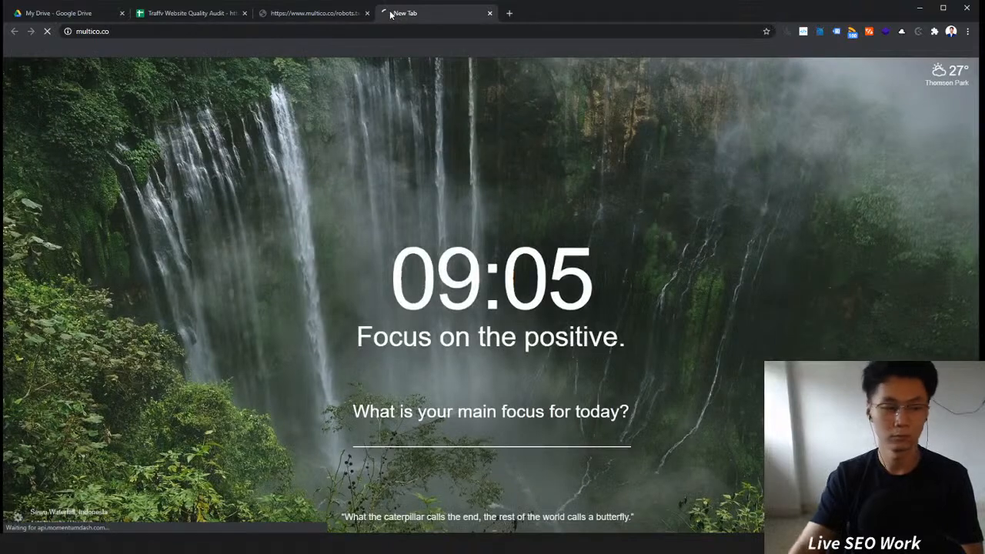
Step: Try to open the /sample path from robots.txt on the MultiCo site in the new tab
left_click(315, 13)
left_click(90, 72)
left_click_drag(88, 73, 101, 73)
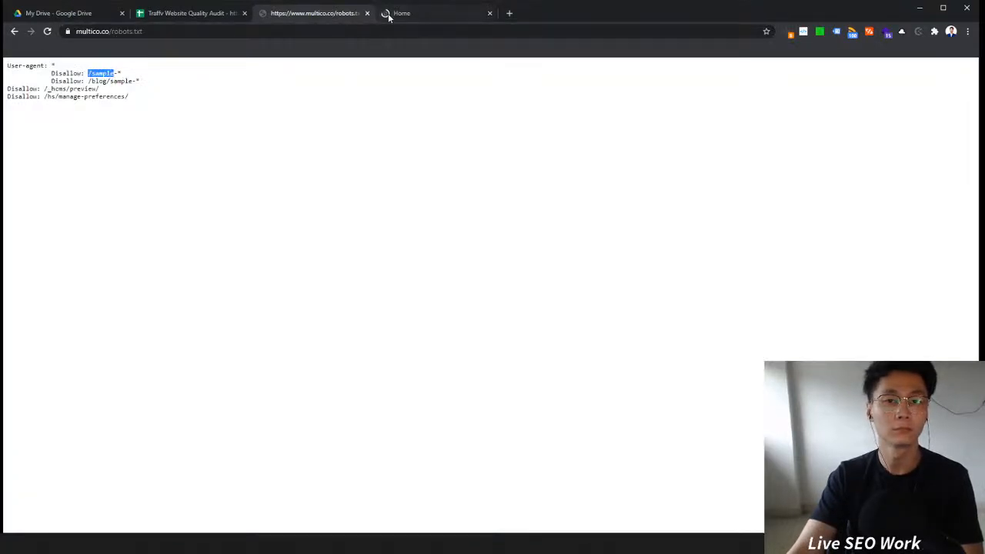
left_click(400, 14)
left_click(266, 33)
left_click(265, 33)
left_click_drag(177, 32, 149, 31)
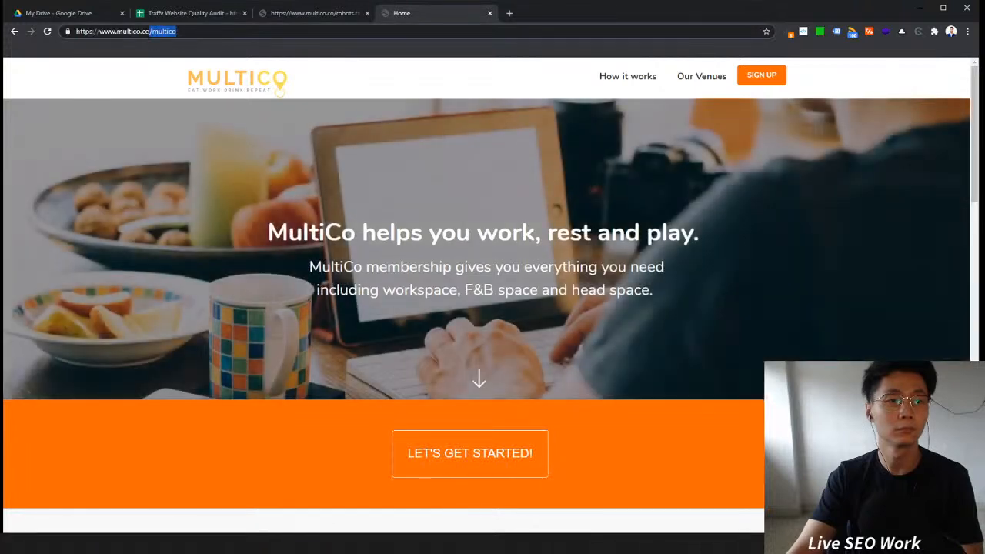
type("/sample")
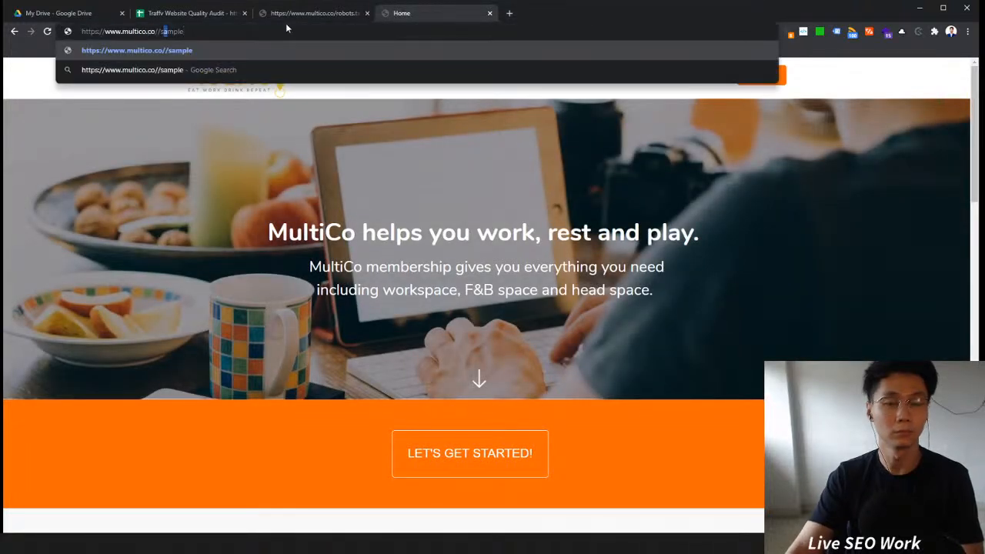
key("Return")
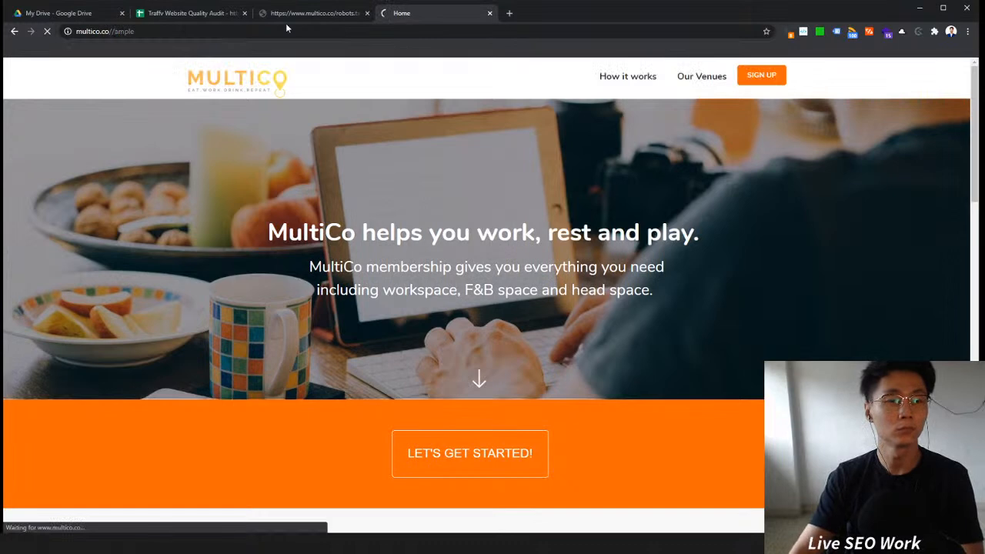
Step: Correct the address to multico.co/sample and load that page
left_click(260, 33)
left_click(260, 33)
left_click_drag(176, 31, 156, 32)
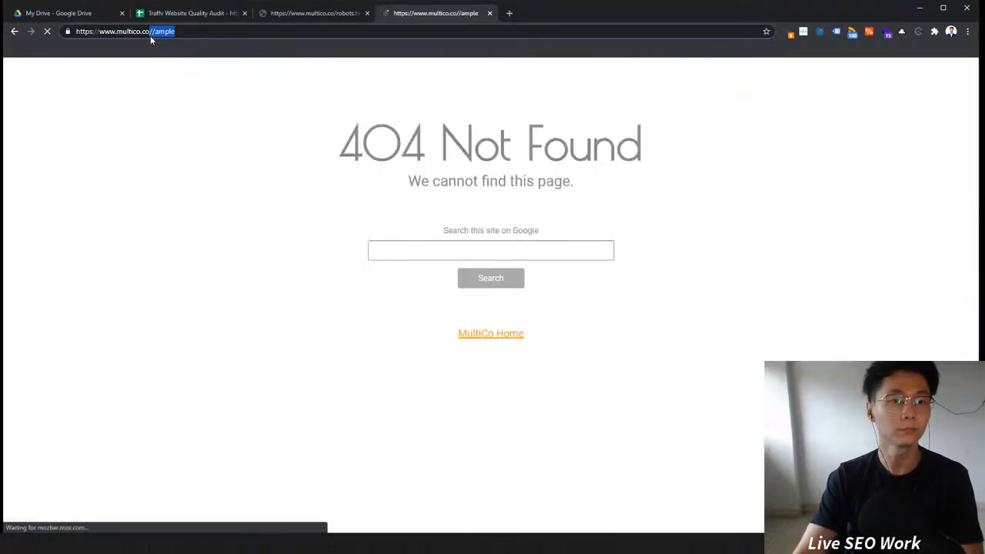
type("sample")
key("Return")
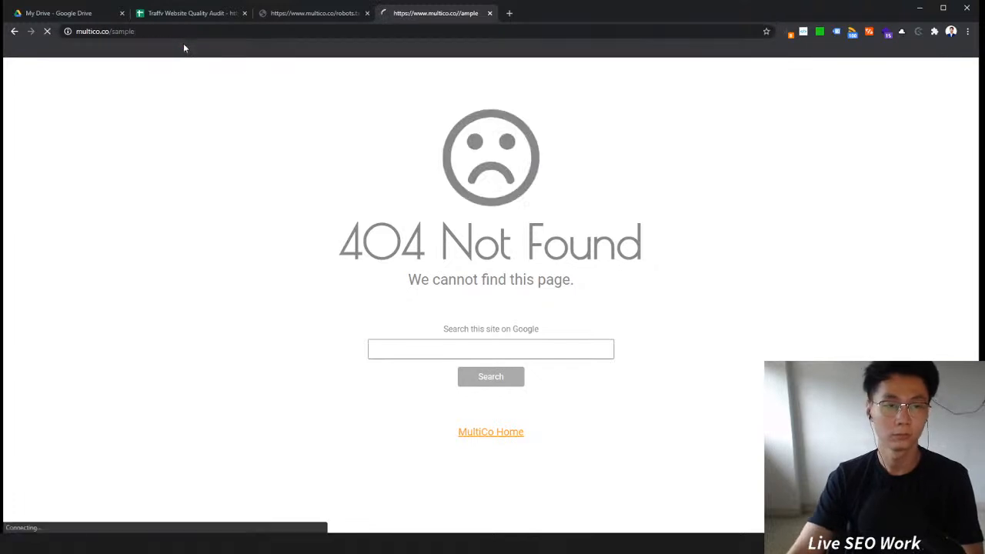
Step: Copy the /blog/sample path from robots.txt and load it on the MultiCo site in the second tab
left_click(322, 19)
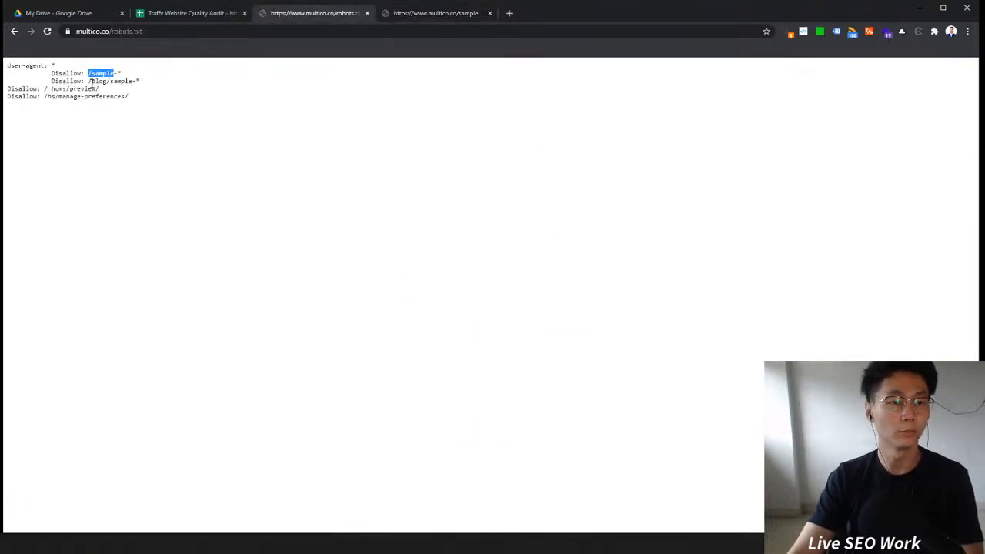
left_click_drag(90, 82, 119, 81)
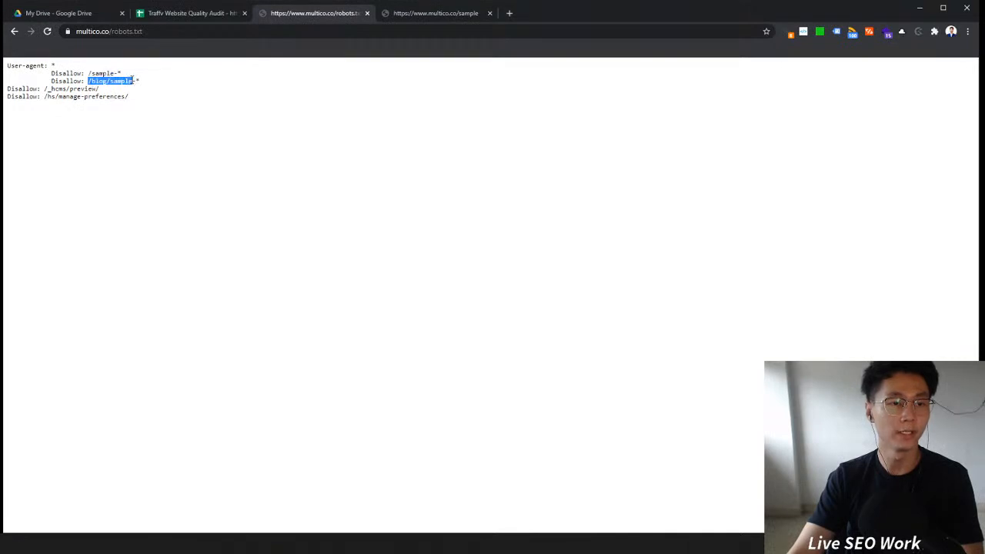
left_click(461, 13)
left_click_drag(135, 32, 114, 44)
type("blog/sample")
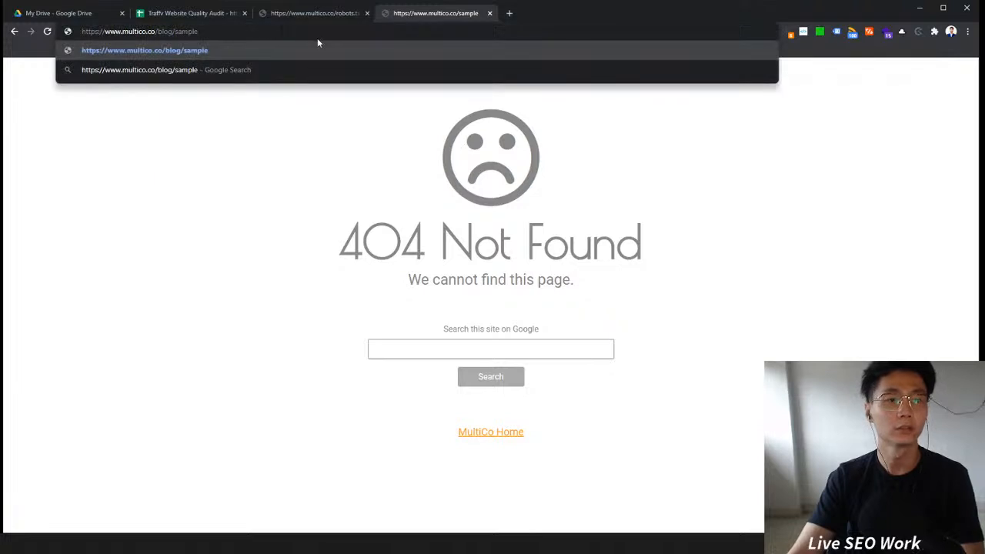
key("Return")
left_click(315, 13)
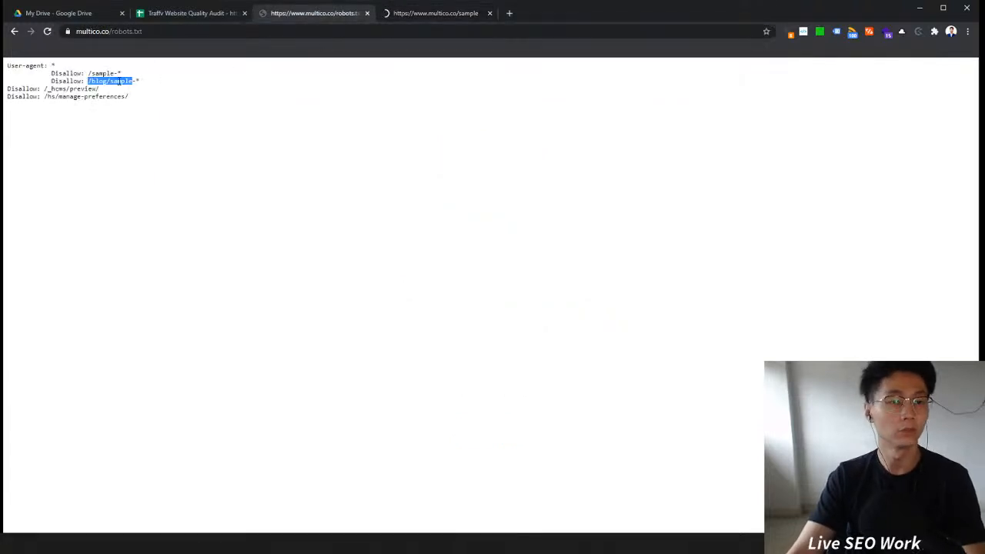
left_click(420, 14)
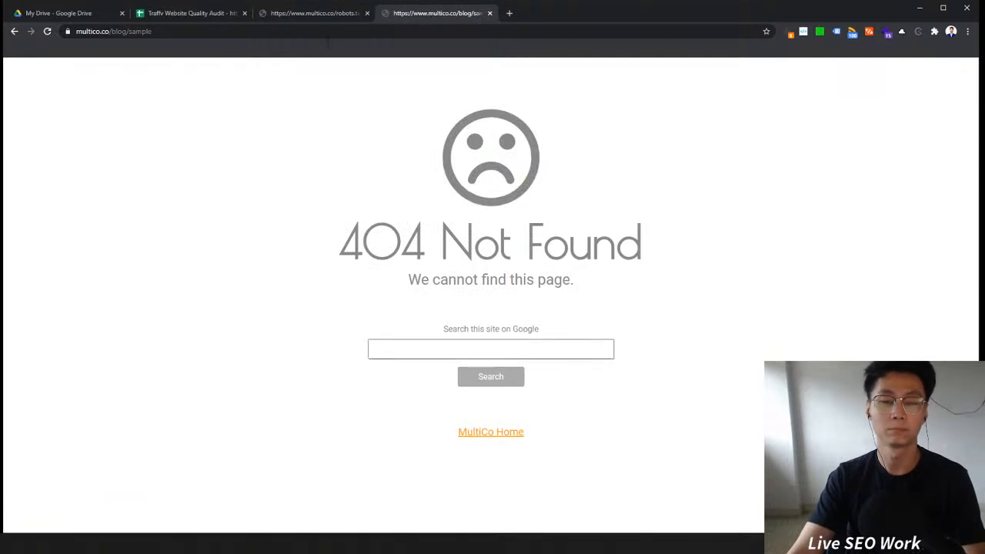
Step: Review the remaining robots.txt disallow rules and glance at the Audit Overview sheet
left_click(321, 17)
left_click_drag(157, 91, 44, 88)
left_click(218, 90)
left_click_drag(212, 107, 20, 74)
left_click(169, 114)
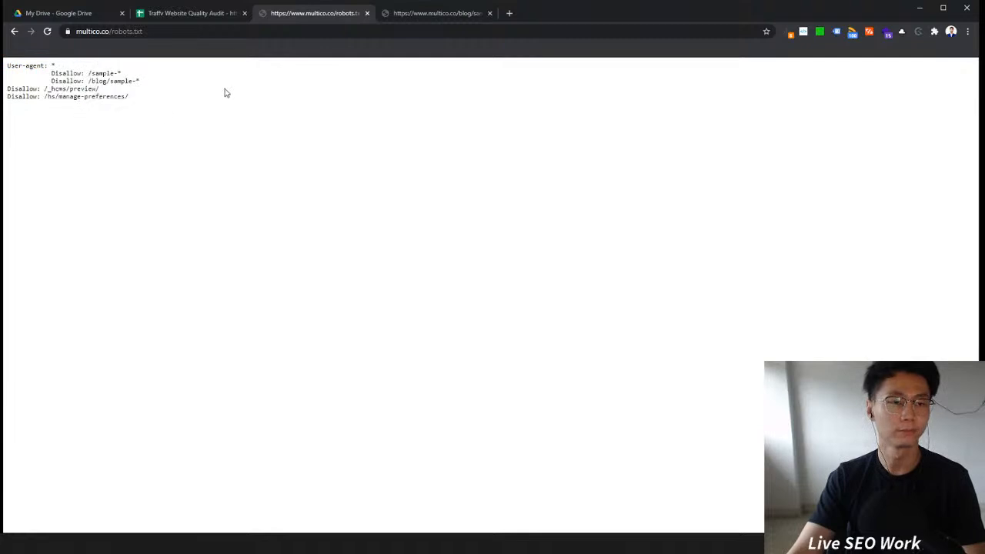
left_click(225, 15)
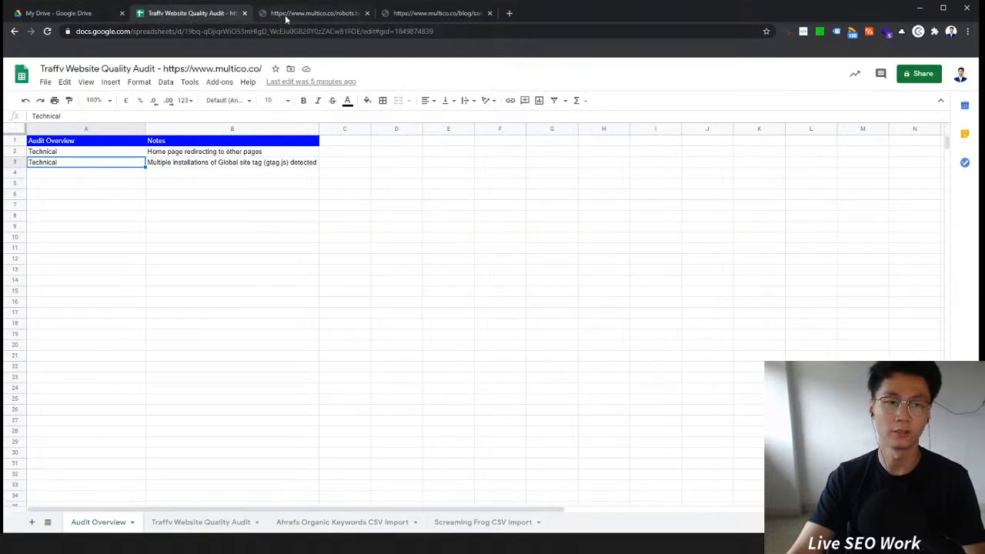
left_click(285, 16)
Step: Open the site's sitemap.xml by replacing robots.txt in the address with sitemap.xml
left_click(225, 30)
left_click(184, 30)
left_click_drag(184, 31, 154, 43)
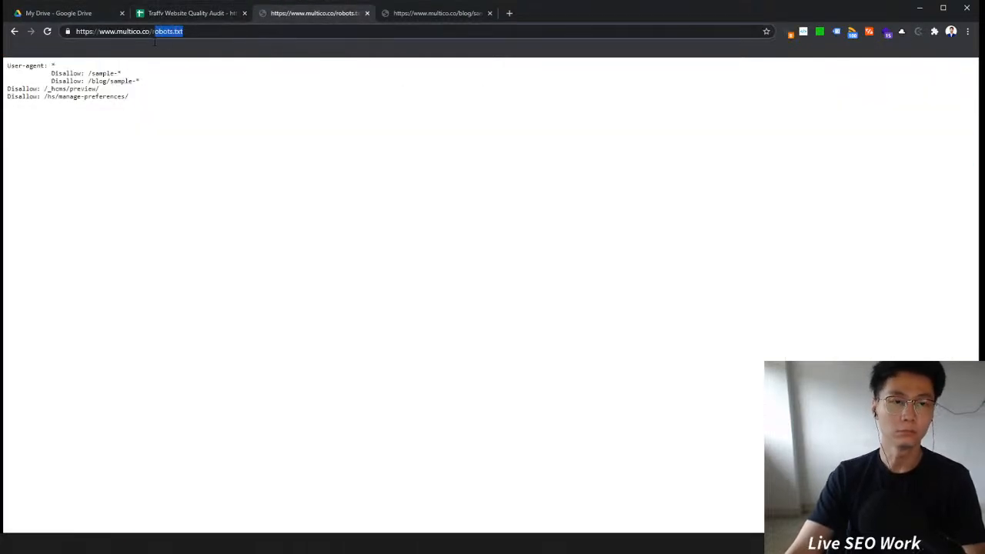
type("sitema")
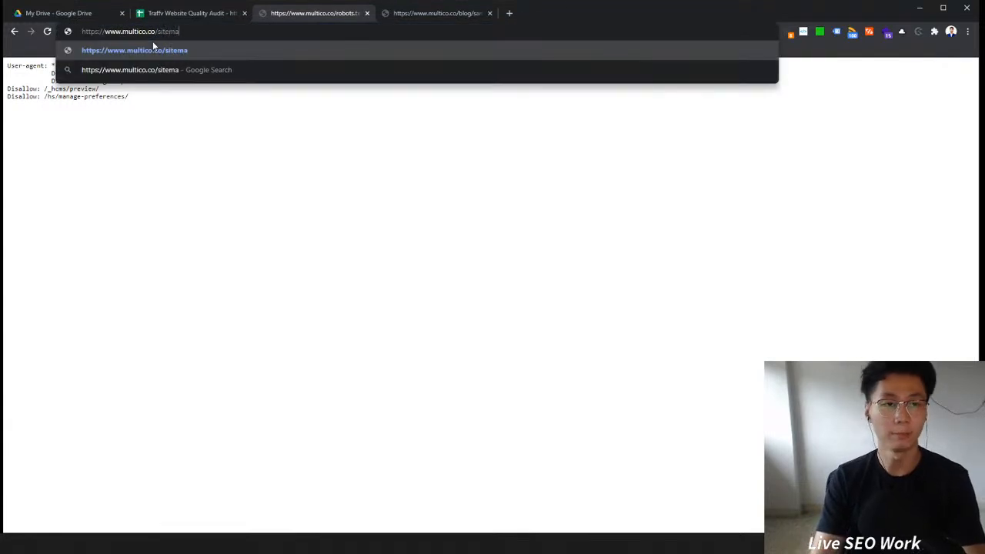
type("p.xml")
key("Return")
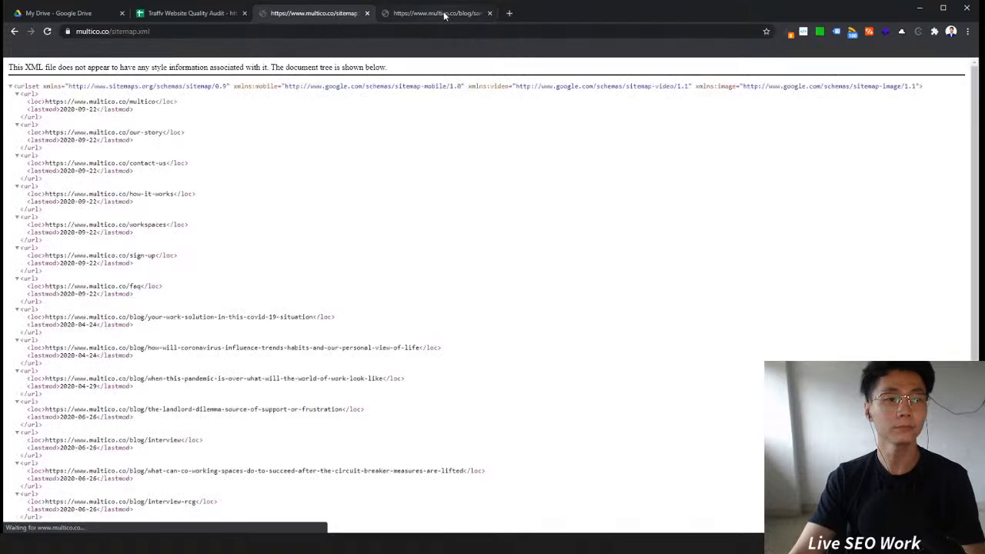
Step: Scroll through the sitemap's listed URLs and select the protocol and www part of its address
scroll(346, 164, "down", 3)
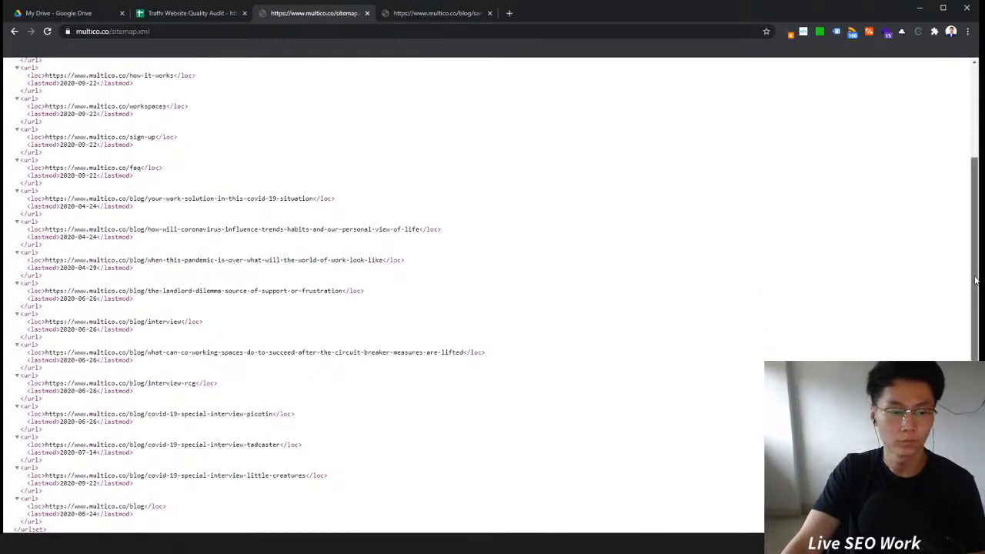
scroll(176, 314, "up", 3)
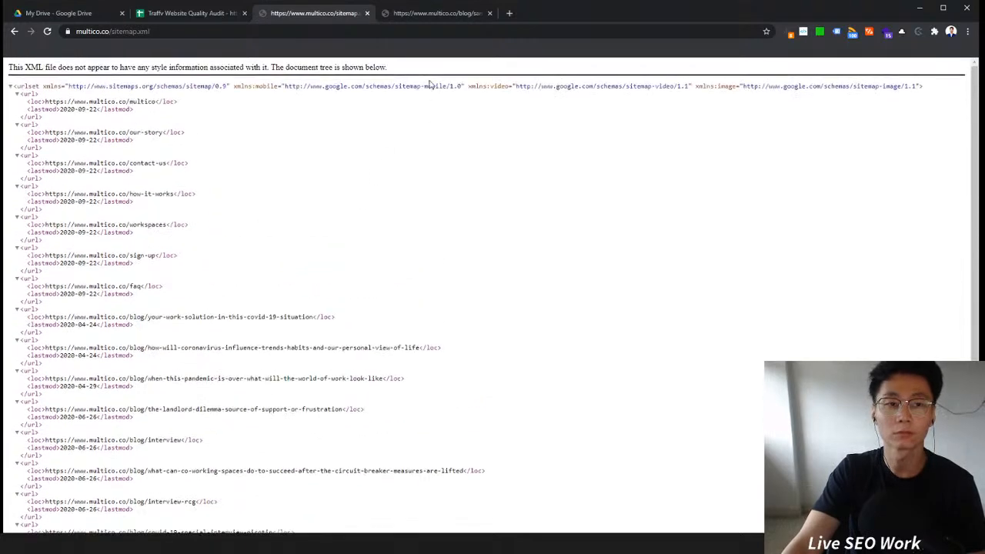
double_click(184, 31)
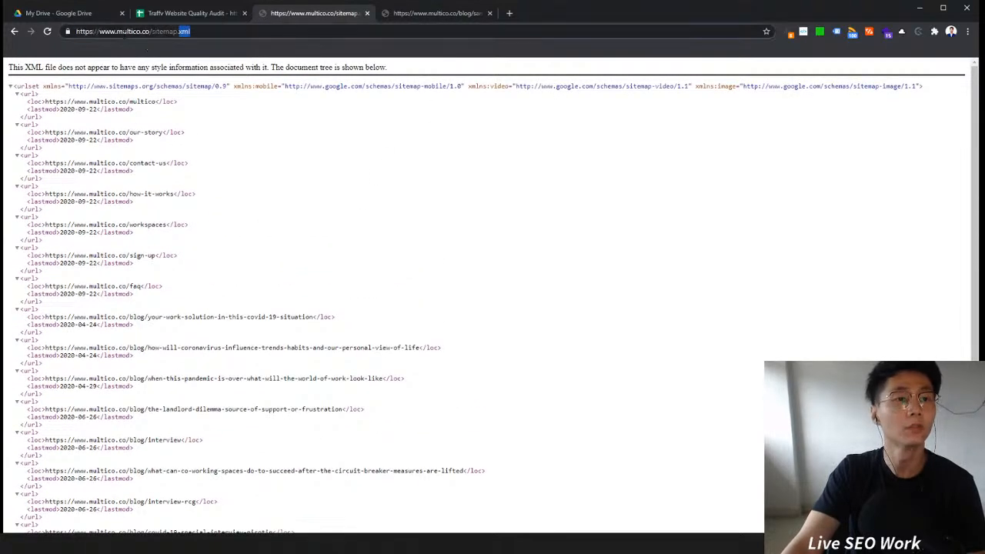
left_click_drag(116, 31, 76, 31)
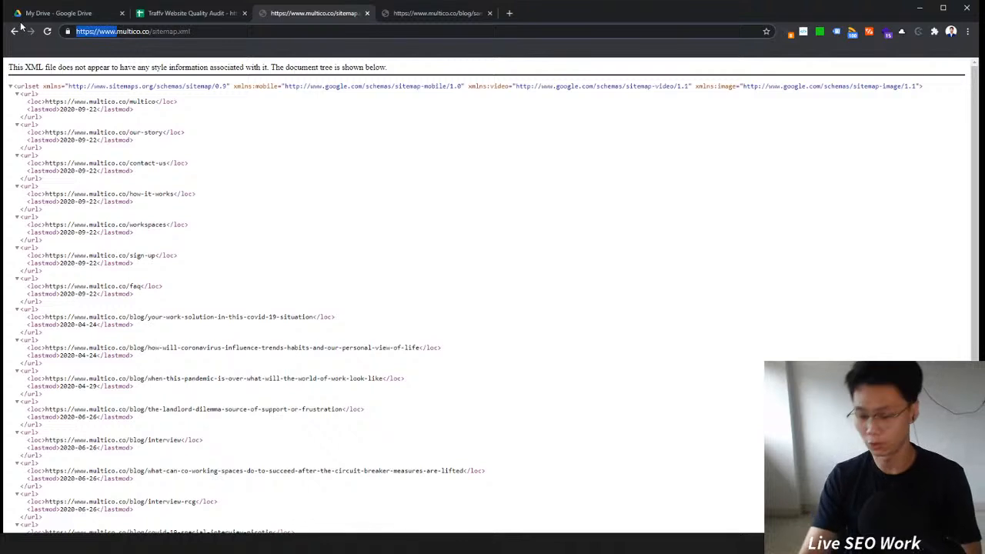
Step: Run a Google site: search for multico.co/sitemap.xml to check whether the sitemap is indexed
type("site")
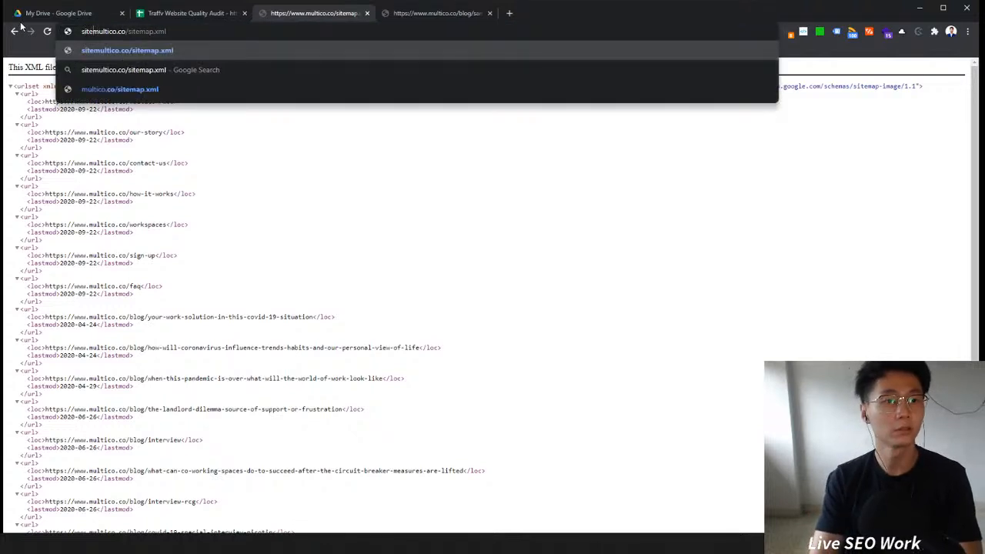
type("l")
key("Return")
left_click(107, 37)
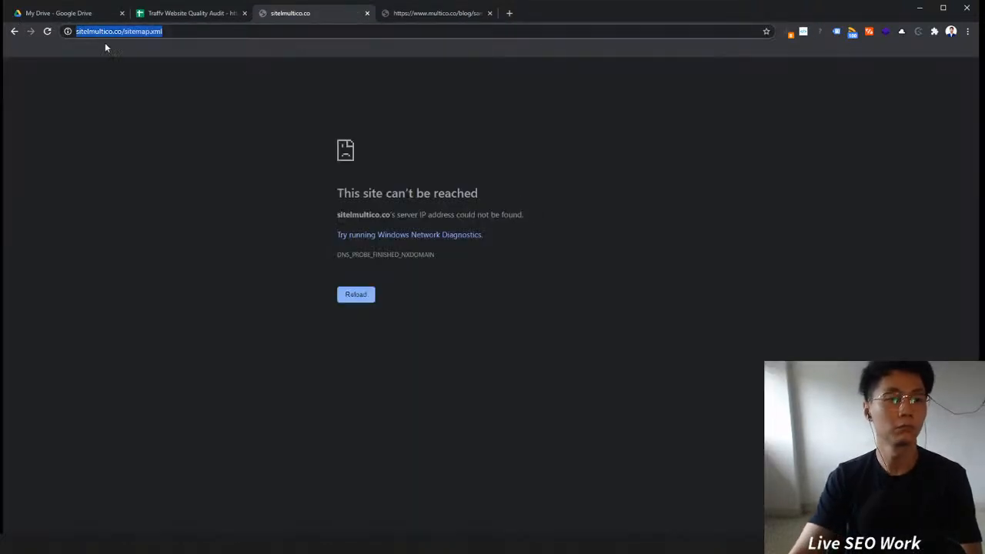
left_click(94, 32)
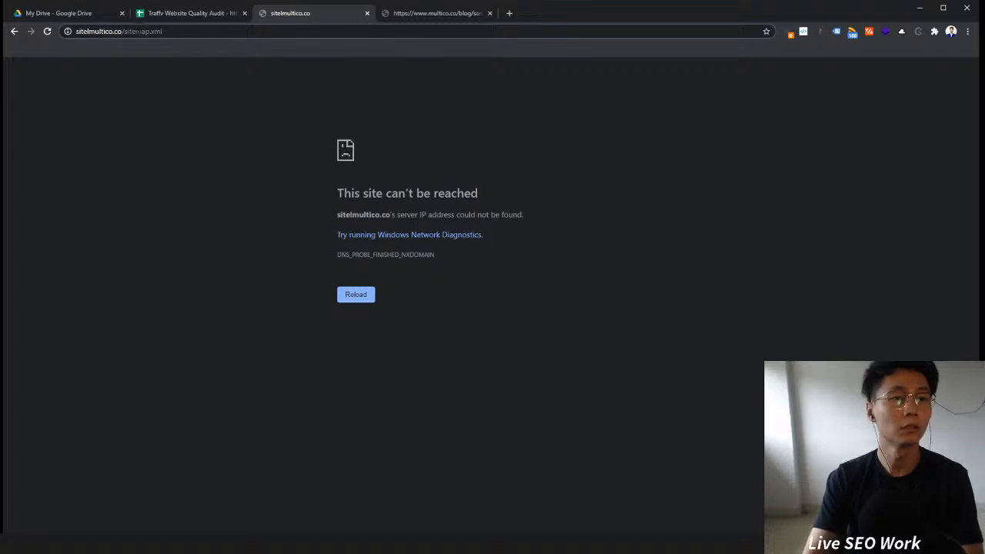
key("BackSpace")
type(":")
key("Return")
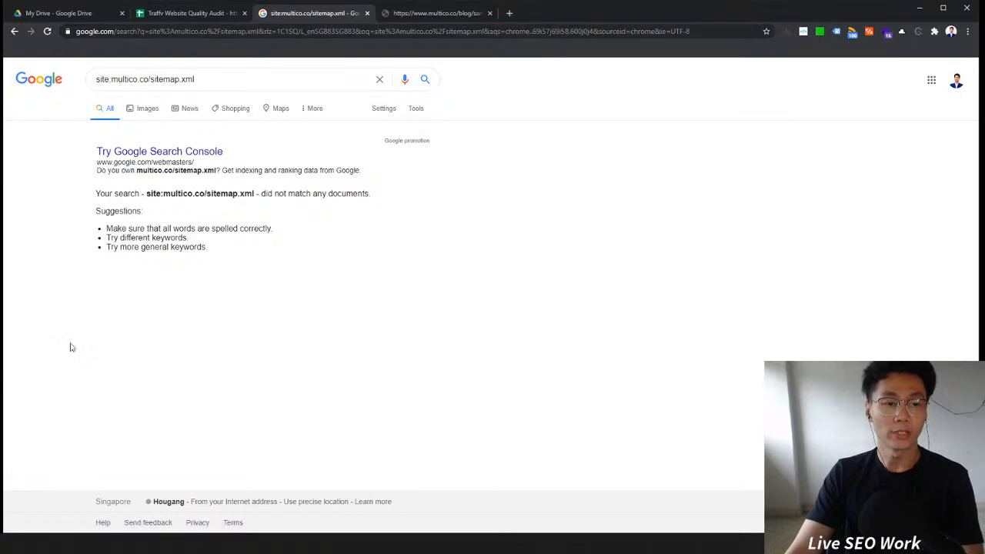
Step: Open ahrefs.com in the MultiCo tab and copy the multico.co domain from the Google search query
key("alt+Tab")
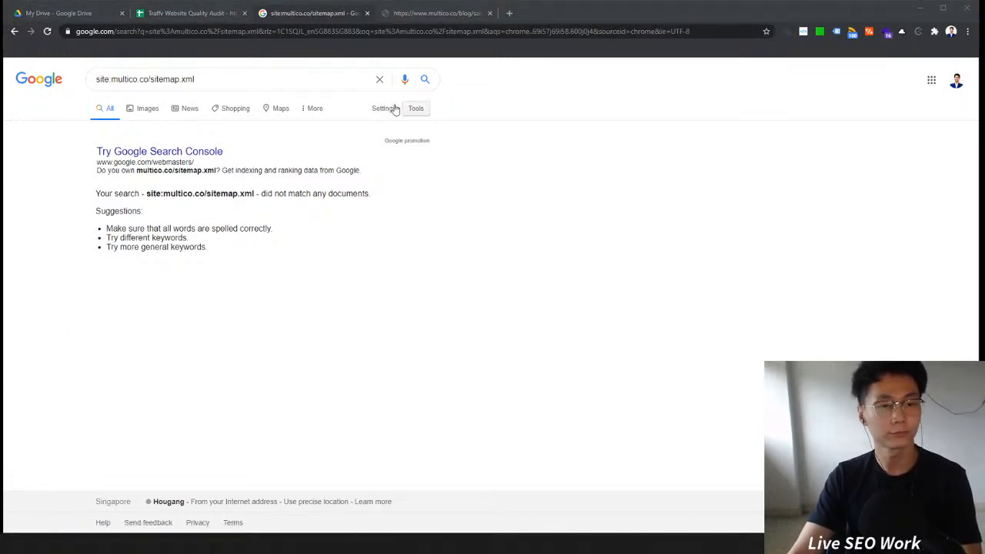
left_click(408, 14)
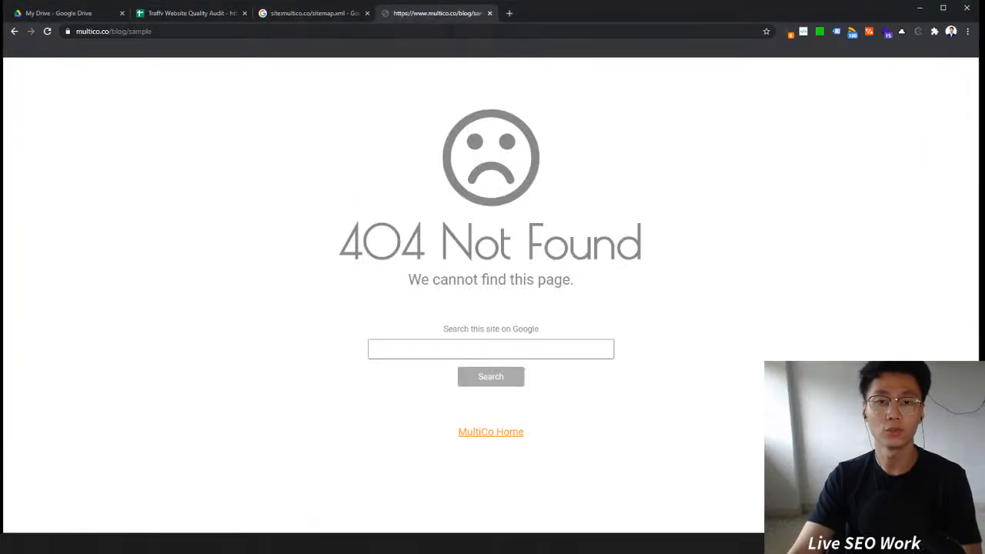
left_click(436, 31)
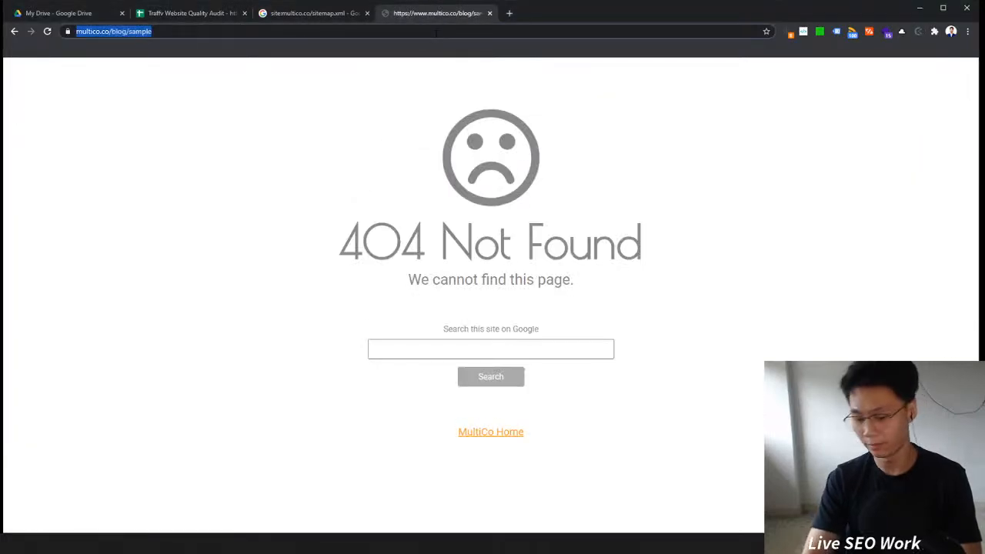
type("ahrefs.com")
key("Return")
left_click(266, 17)
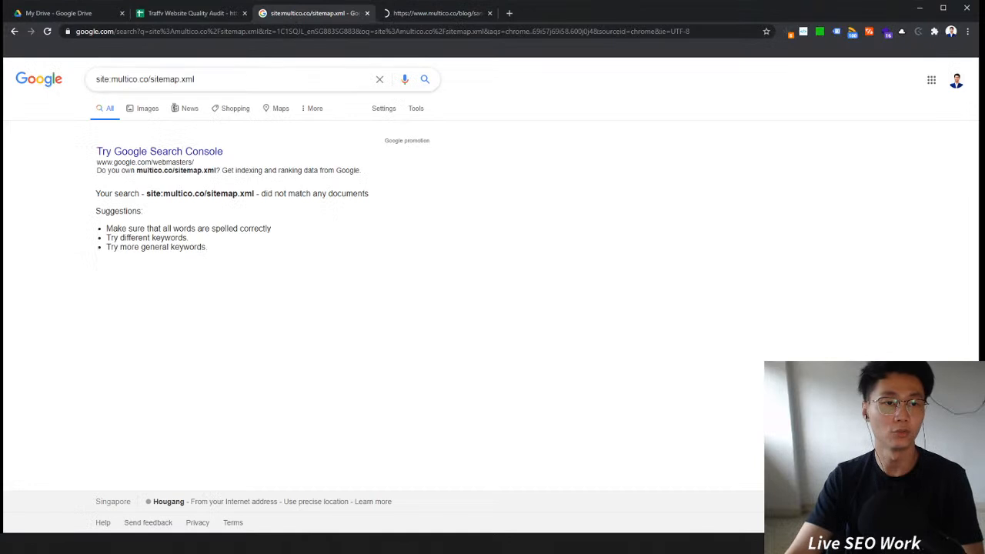
left_click_drag(112, 79, 148, 78)
key("ctrl+c")
Step: Look up multico.co in Ahrefs Site Explorer using the copied domain
left_click(409, 13)
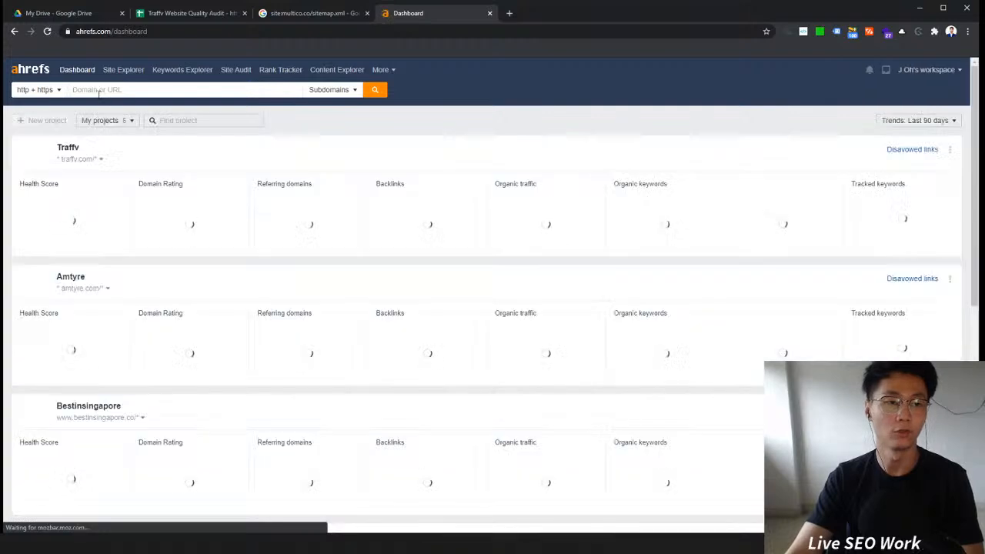
left_click(99, 91)
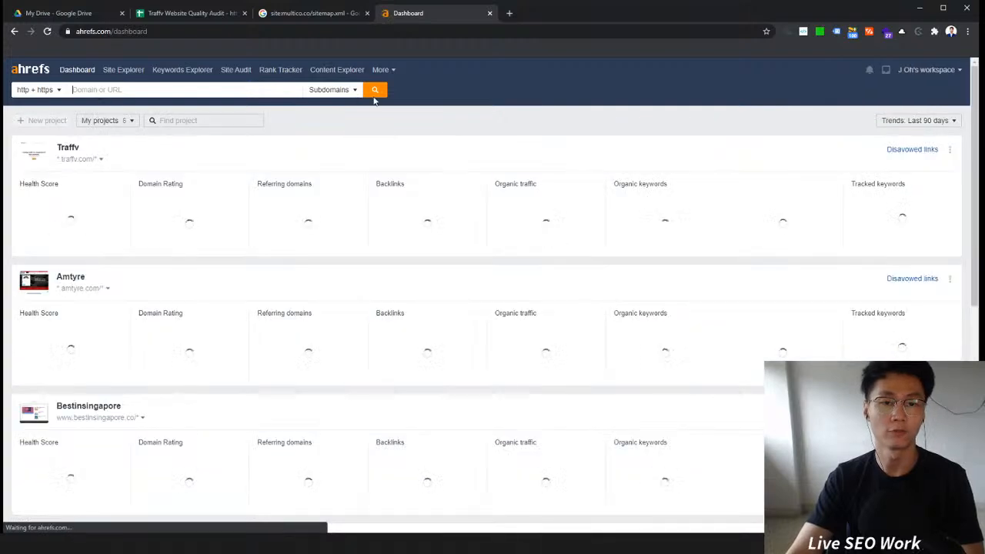
key("ctrl+v")
left_click(375, 90)
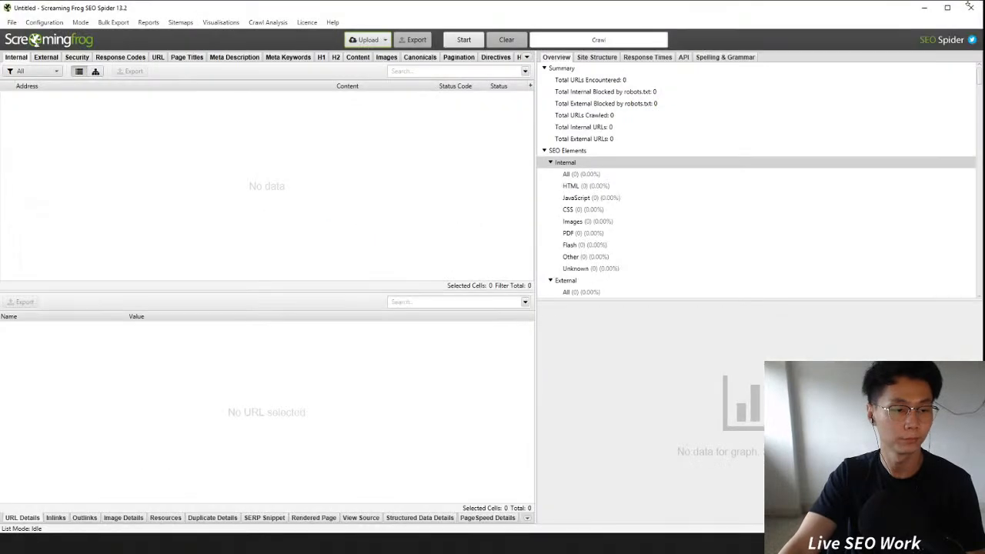
left_click(969, 6)
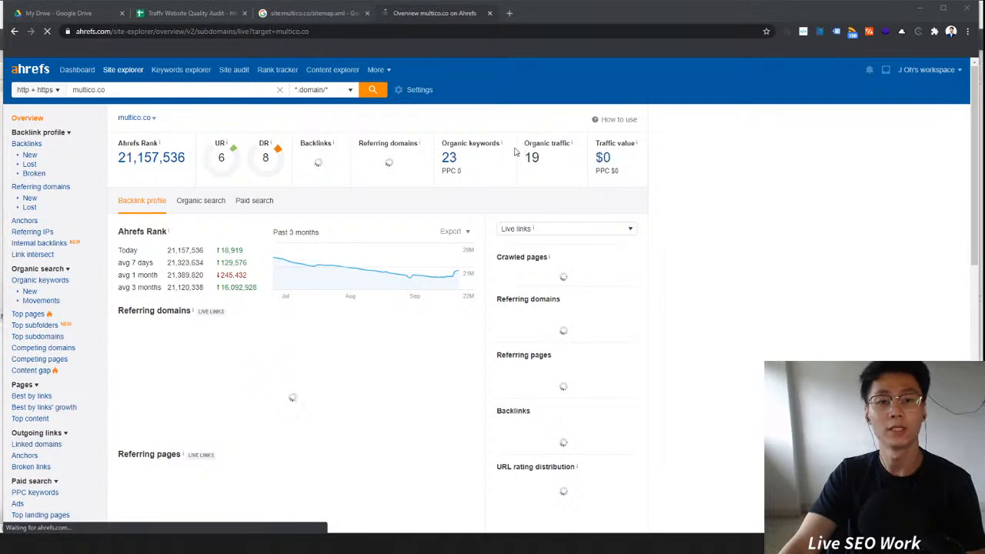
Step: Review multico.co's organic keywords and scroll through its list of backlinks in Ahrefs
left_click(449, 160)
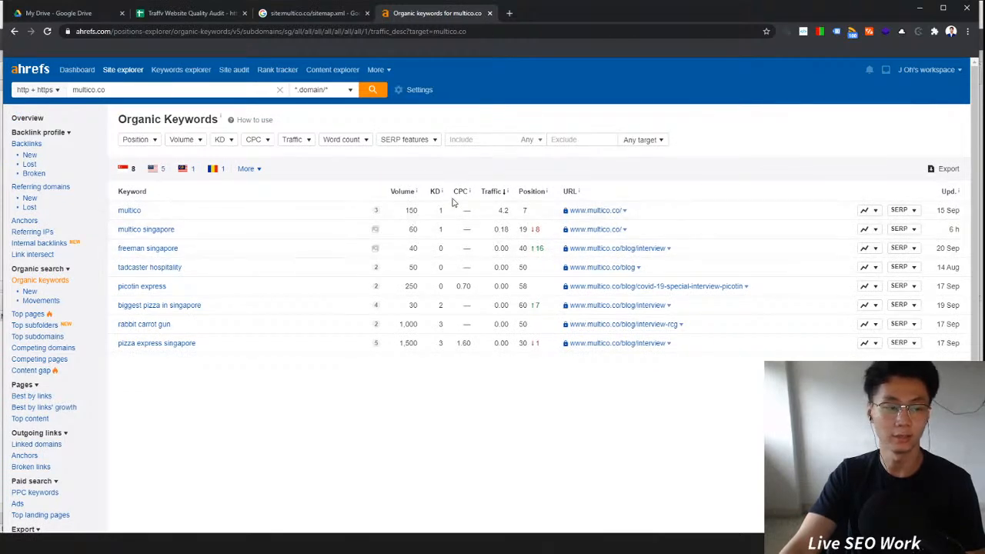
left_click(29, 144)
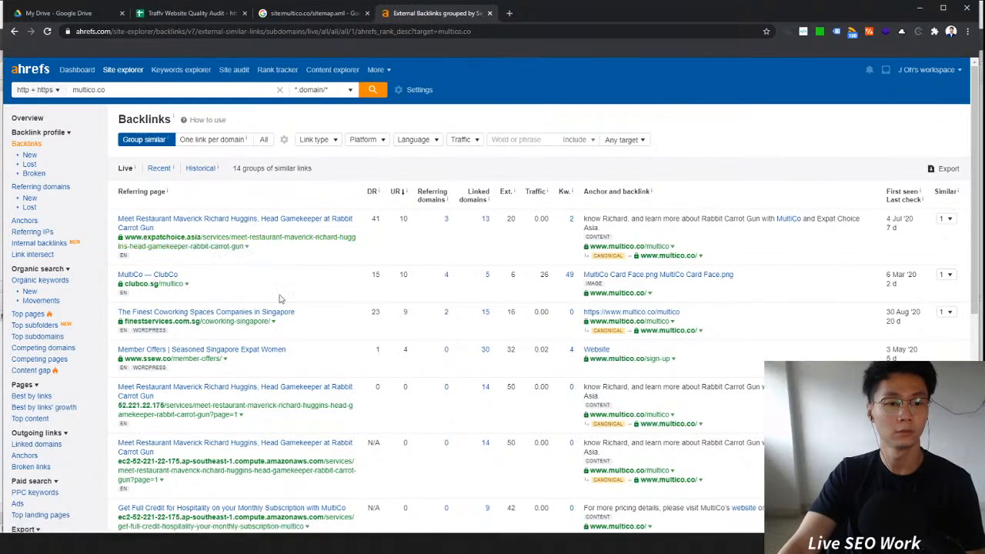
scroll(369, 316, "down", 2)
scroll(370, 316, "down", 2)
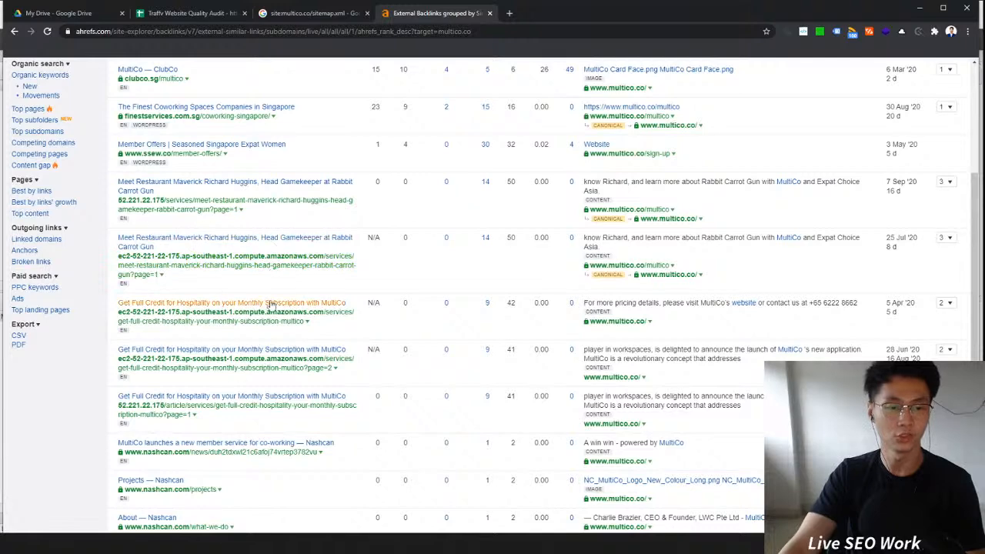
scroll(308, 308, "down", 2)
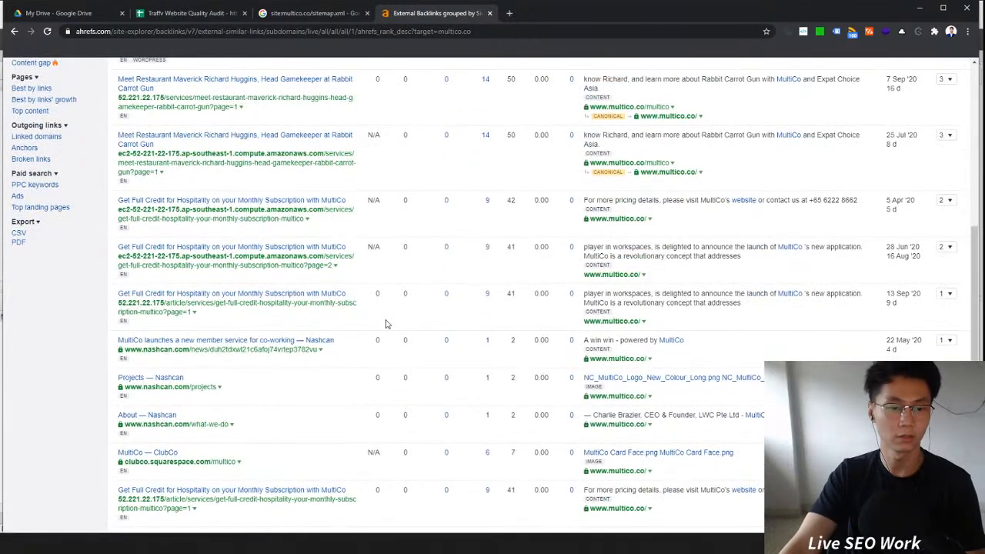
scroll(386, 324, "down", 1)
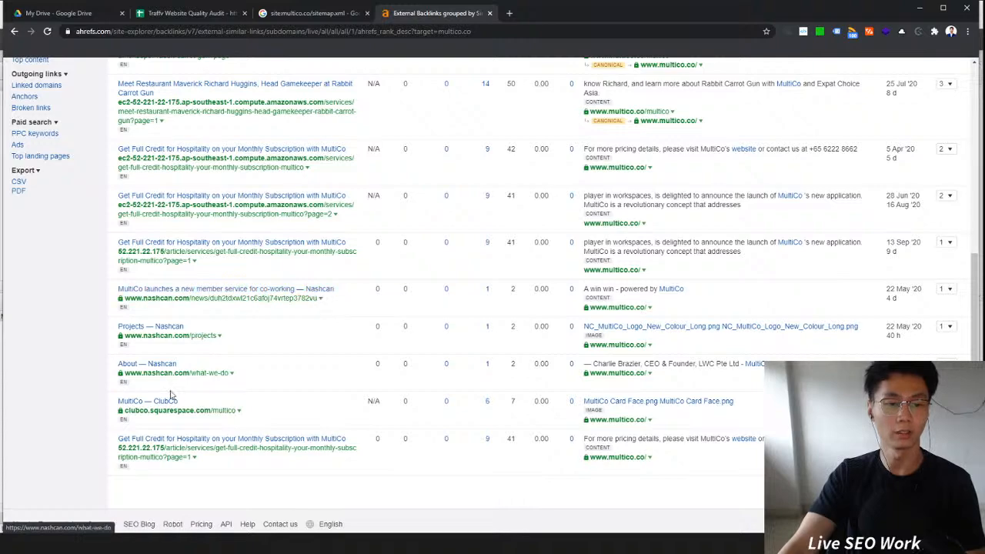
scroll(365, 391, "up", 4)
scroll(364, 391, "up", 3)
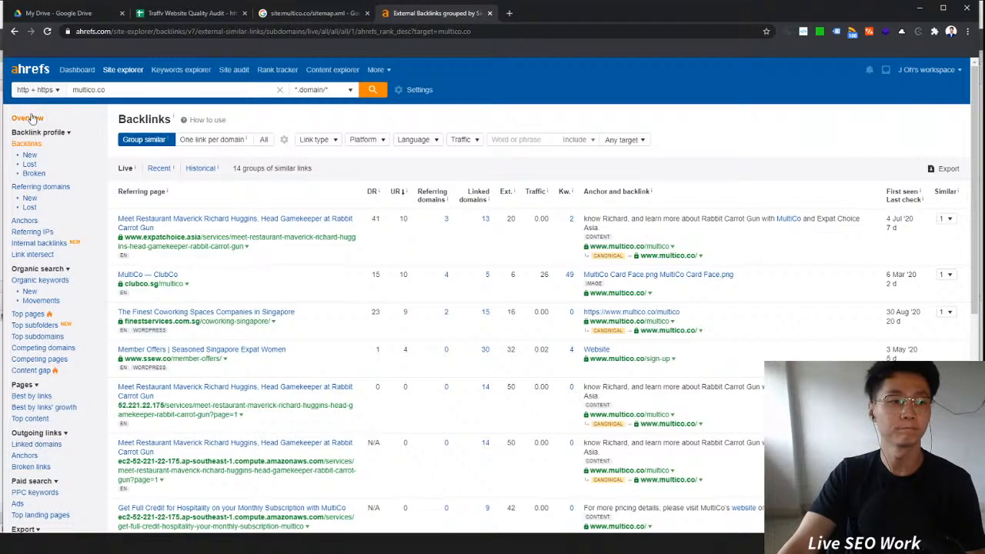
Step: Check the overview's backlink profile and organic search charts, then close the Ahrefs tab
left_click(27, 118)
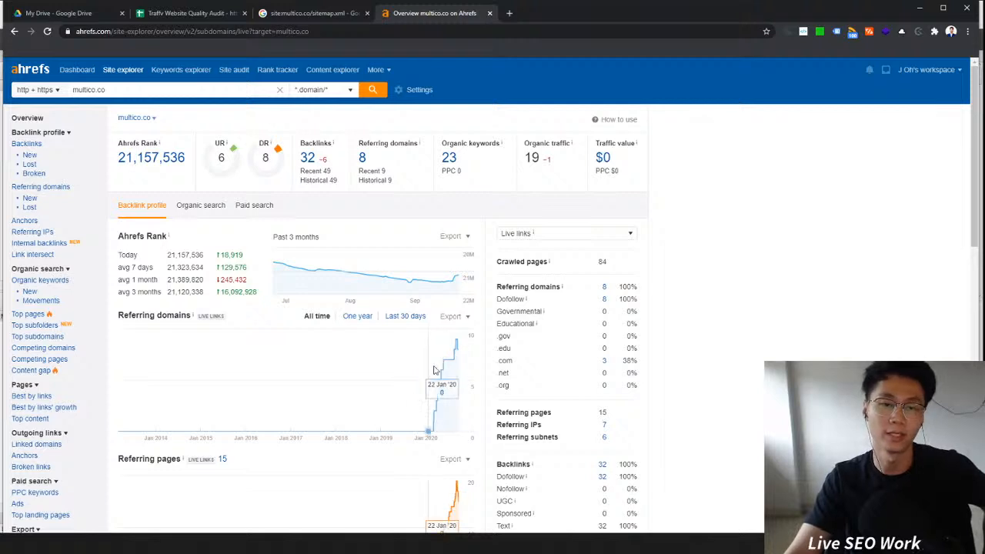
left_click(187, 212)
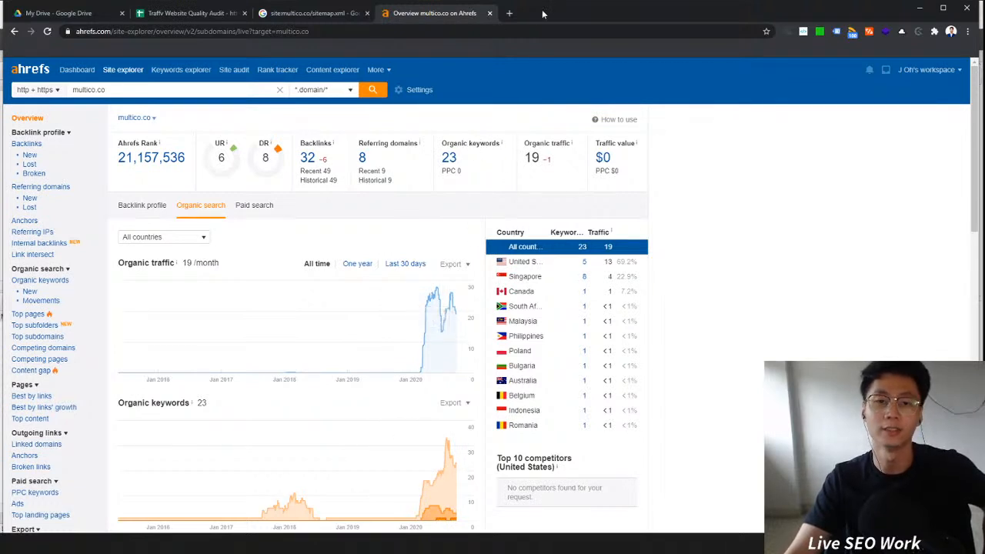
left_click(490, 13)
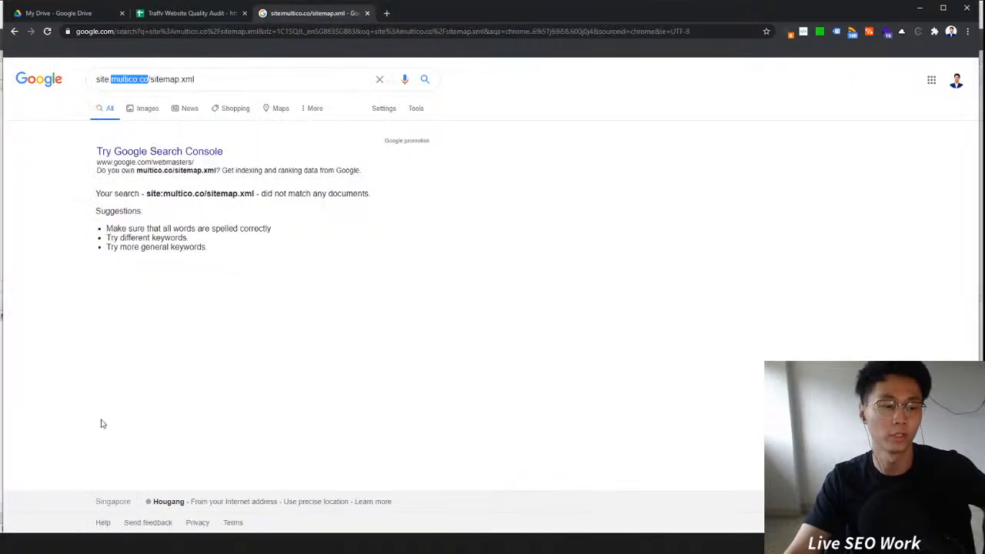
Step: Switch to Screaming Frog SEO Spider and set the crawl mode to Spider
key("alt+Tab")
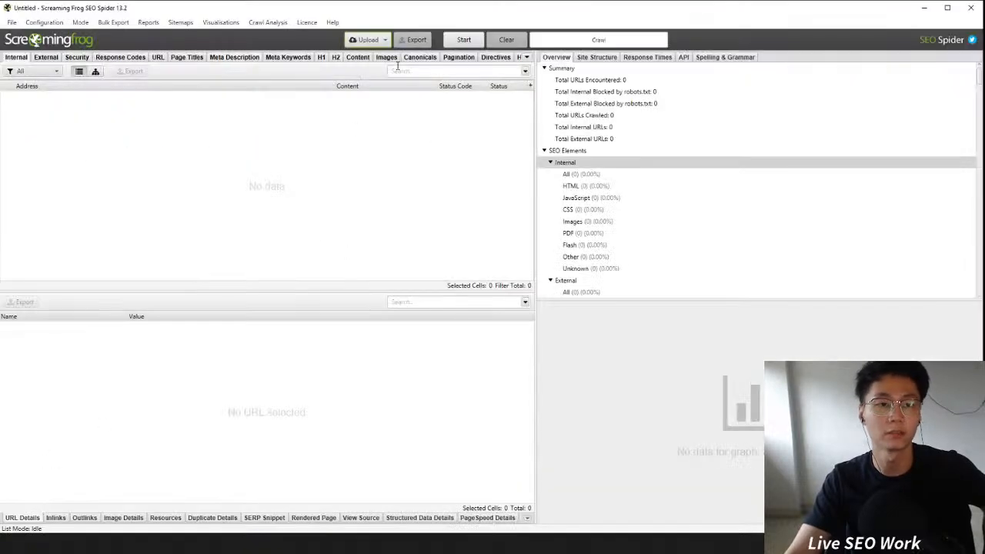
left_click(83, 24)
left_click(93, 35)
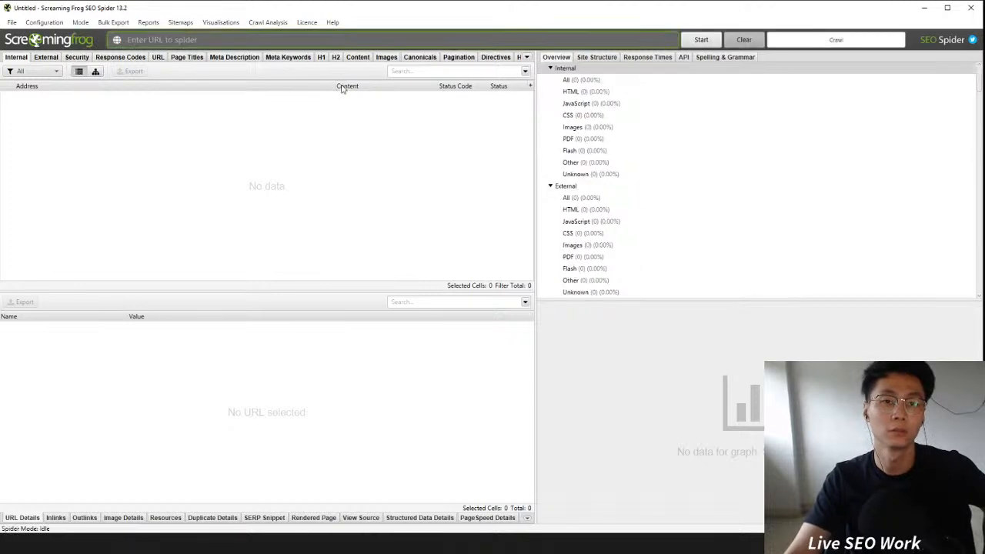
Step: Paste multico.co as the URL to spider and start the crawl
key("alt+Tab")
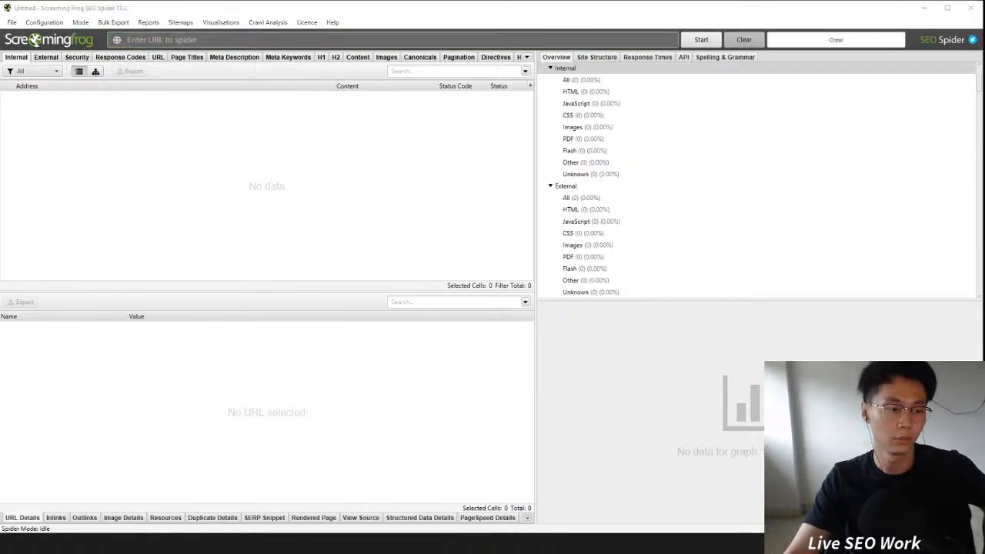
right_click(158, 42)
left_click(187, 103)
left_click(701, 40)
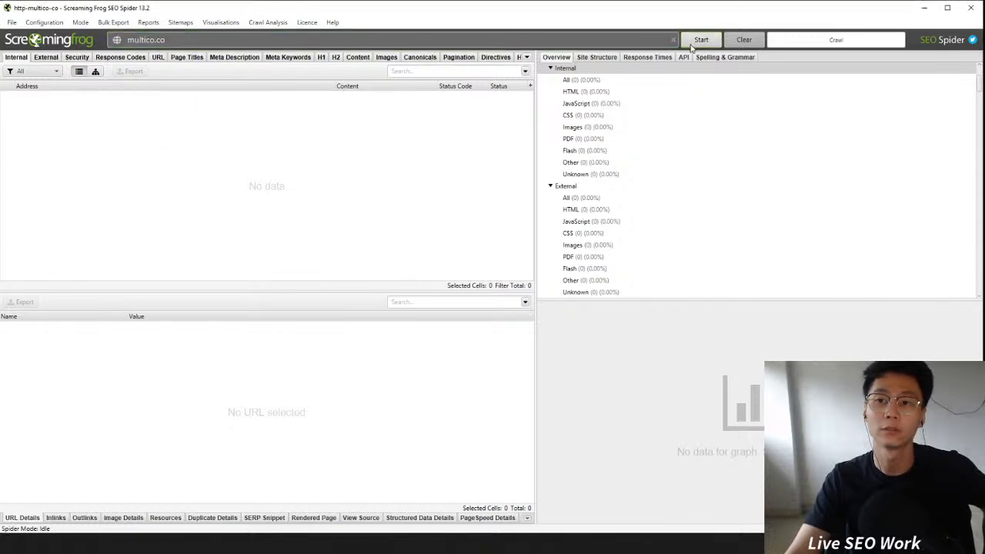
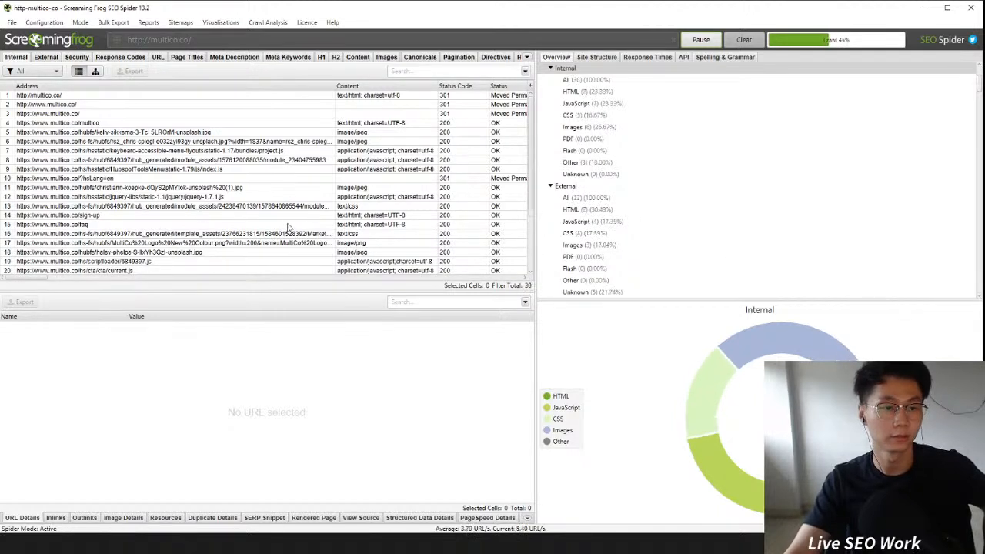
Step: Scroll through the internal crawl results list while the spider crawls multico.co
left_click_drag(532, 114, 532, 161)
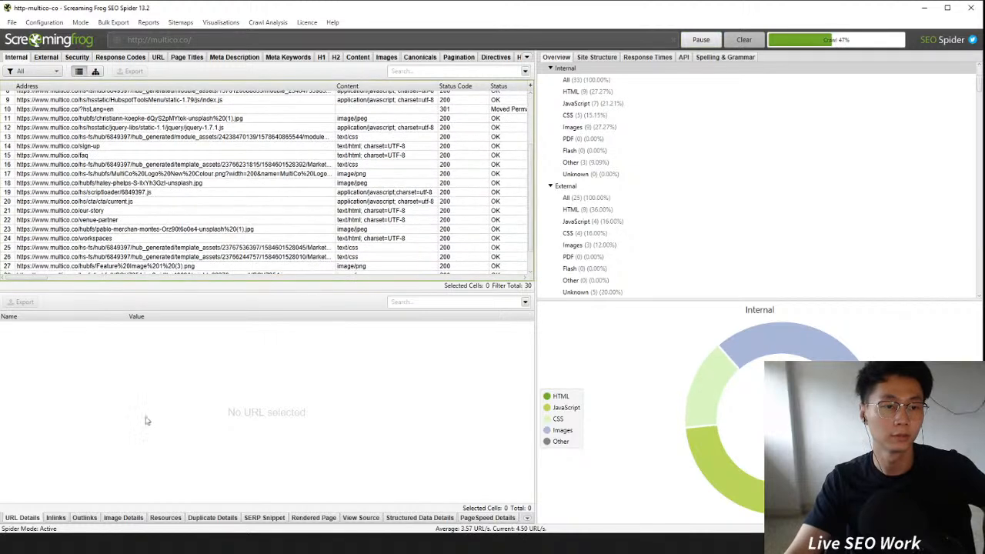
scroll(299, 261, "up", 2)
scroll(299, 260, "down", 7)
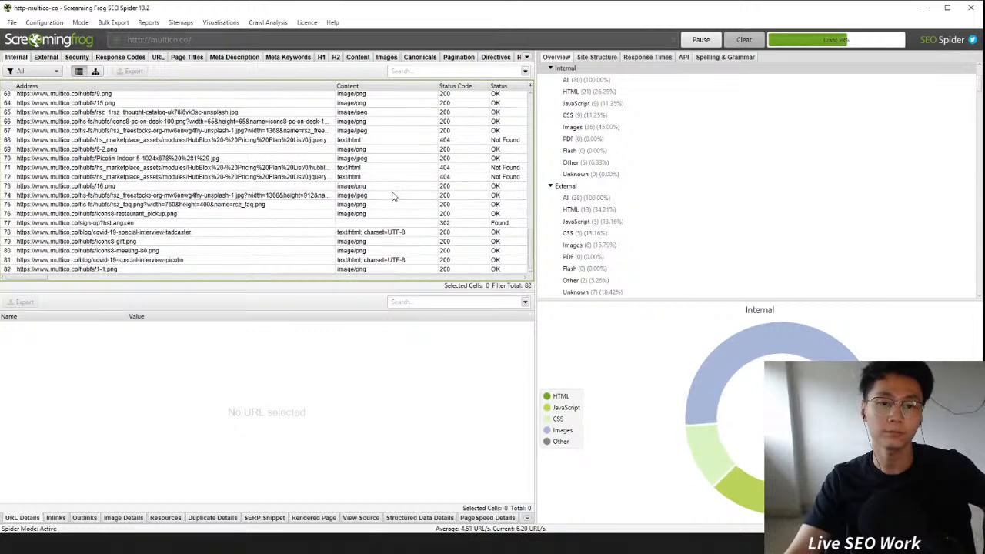
scroll(388, 188, "up", 4)
scroll(380, 196, "up", 18)
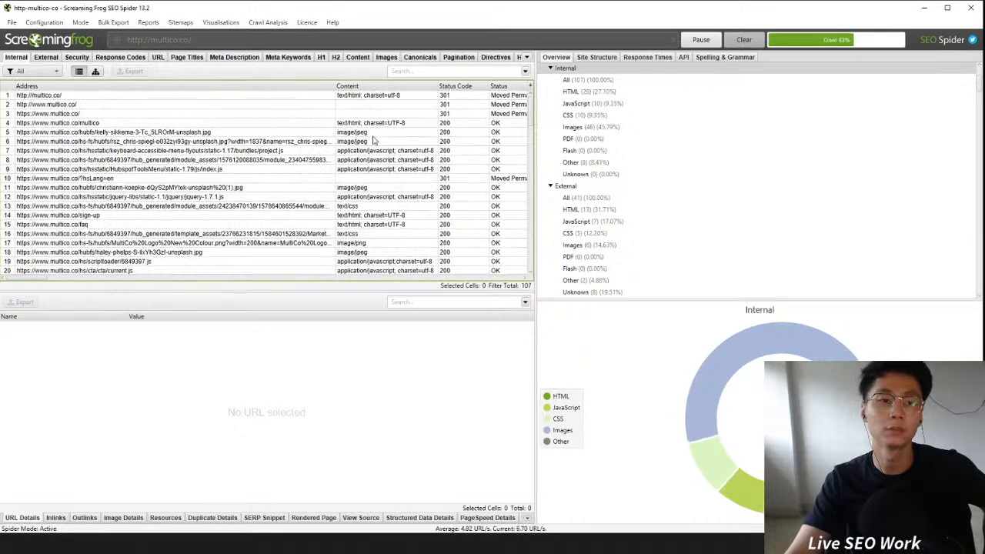
Step: Select a crawled Unsplash image URL and search Google for that exact URL
left_click(260, 141)
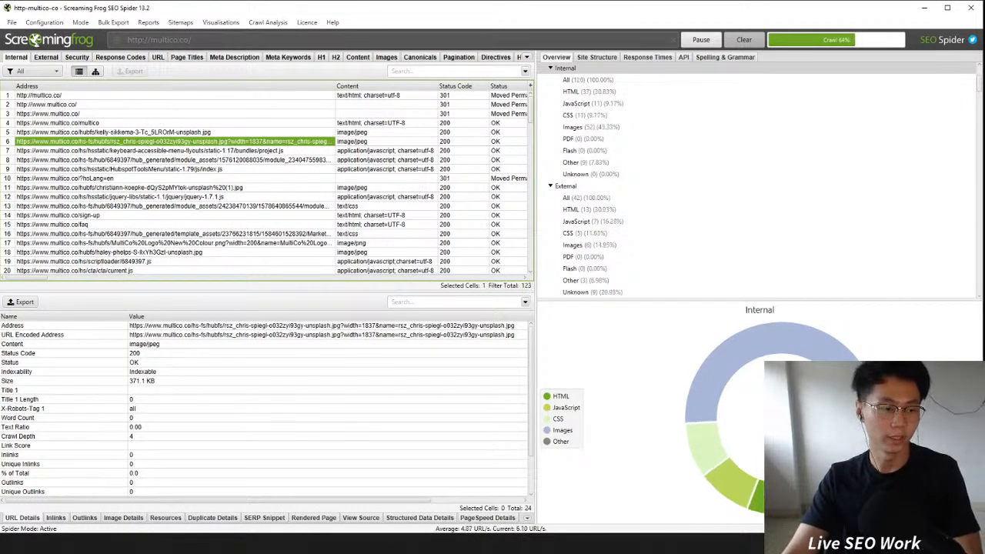
key("alt+Tab")
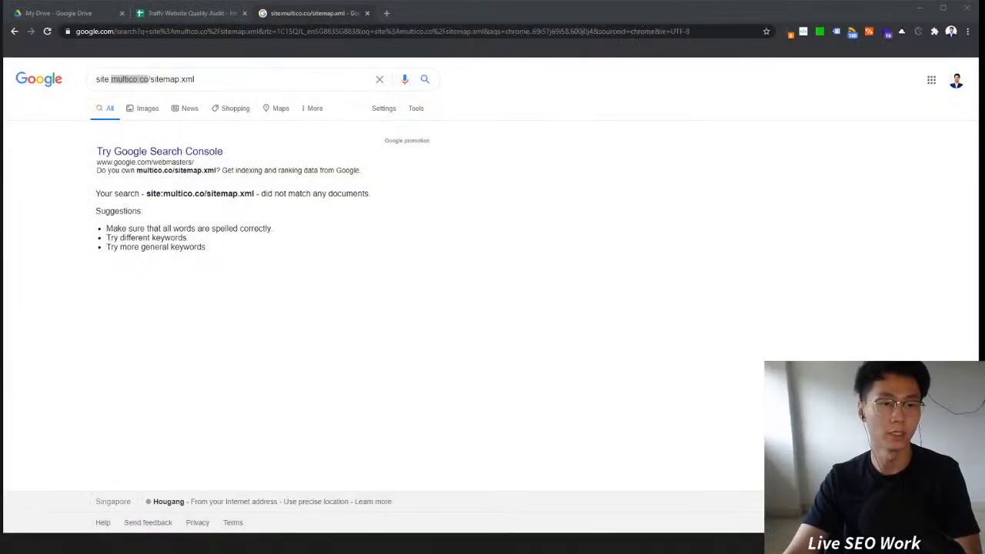
key("alt+Tab")
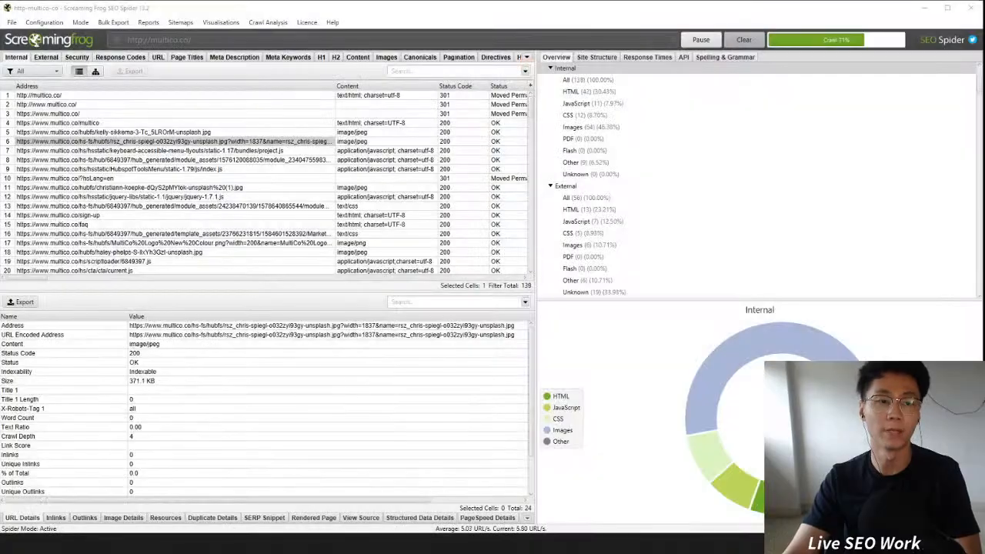
key("alt+Tab")
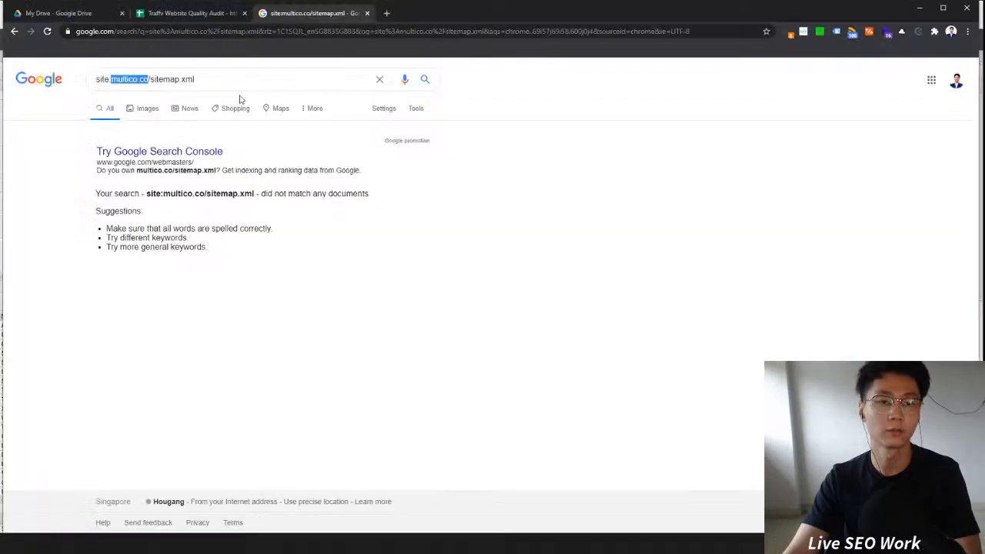
left_click_drag(238, 95, 111, 98)
type("https://www.multico.co/hs-fs/hubfs/rsz_chris-spiegl-o032zyi93gy-unsplash.jpg?width=1837&name=rsz_chris-spiegl-o032zyi93gy-unsplash.jpg")
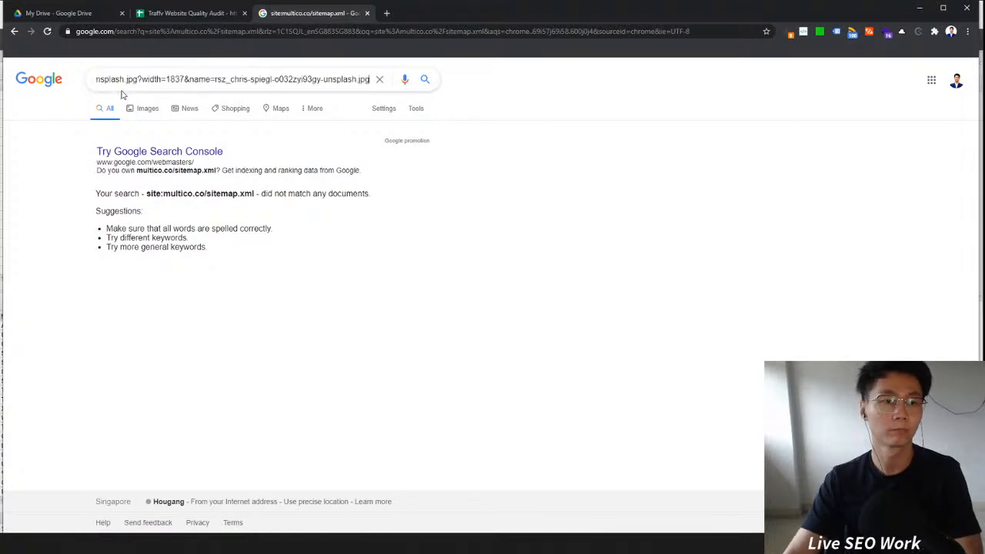
key("Return")
triple_click(161, 80)
type("https://www.multico.co/hs-fs/hubfs/rsz_chris-spiegl-o032zyi93gy-unsplash.jpg?width=1837&name=rsz_chris-spiegl-o032zyi93gy-unsplash.jpg")
left_click(427, 81)
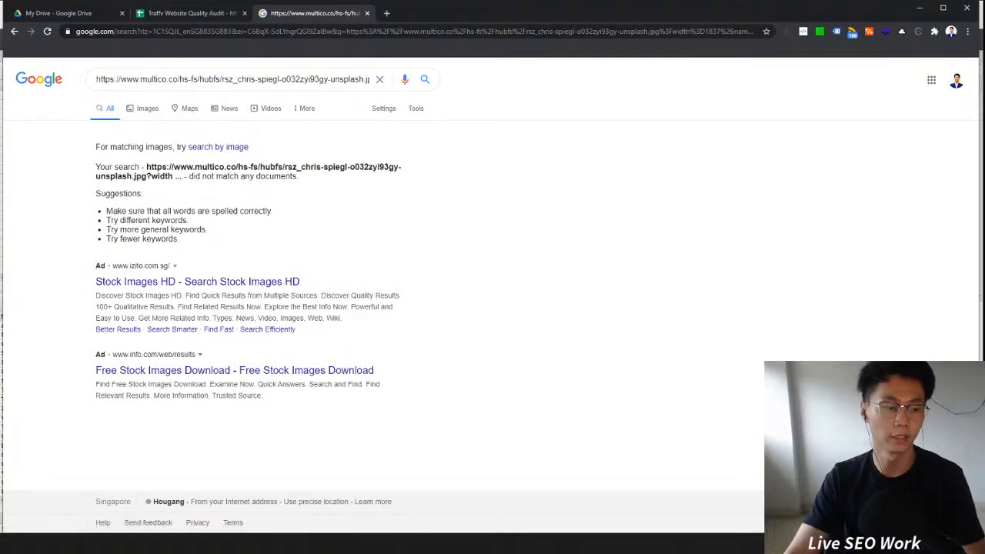
Step: Scroll through the completed crawl results to review status codes of the internal URLs
key("alt+Tab")
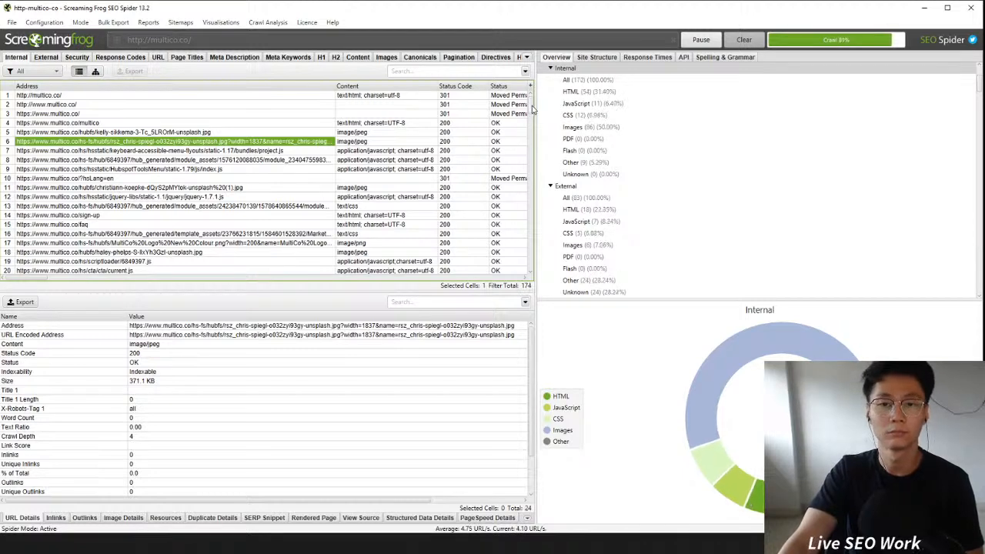
scroll(532, 114, "down", 2)
left_click_drag(533, 114, 544, 277)
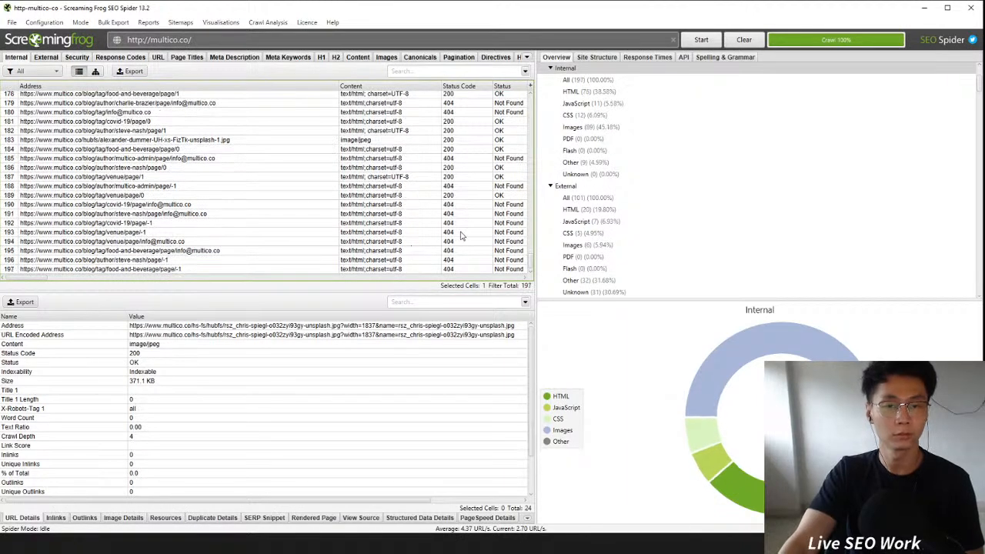
scroll(476, 164, "up", 5)
scroll(541, 207, "down", 6)
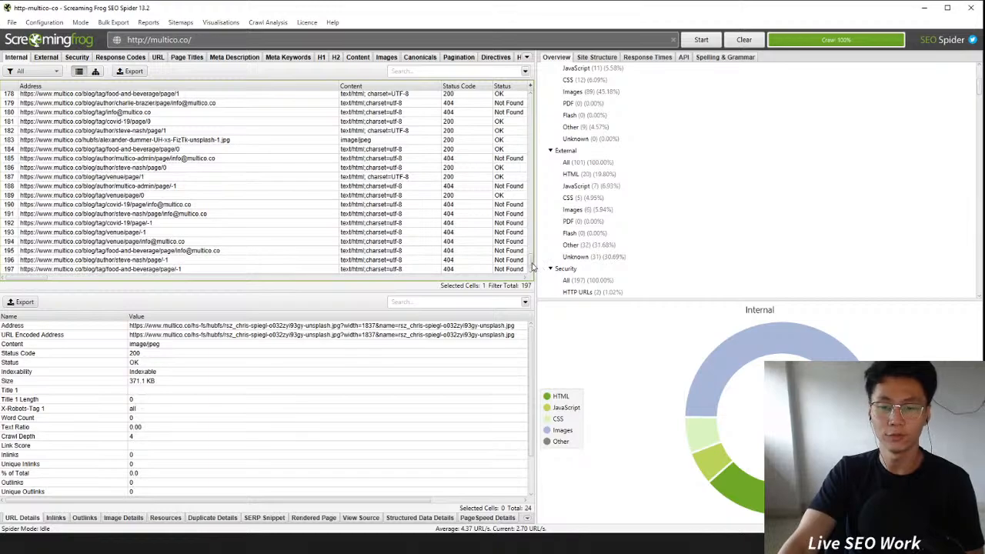
left_click_drag(532, 266, 527, 304)
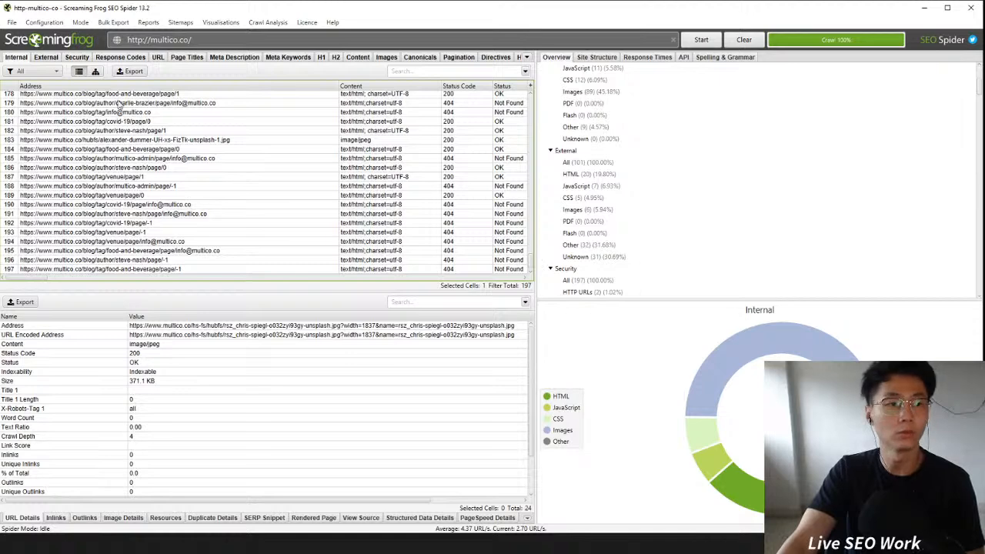
Step: Export all internal crawl results as the CSV file internal_all, then exit Screaming Frog without saving
left_click(129, 71)
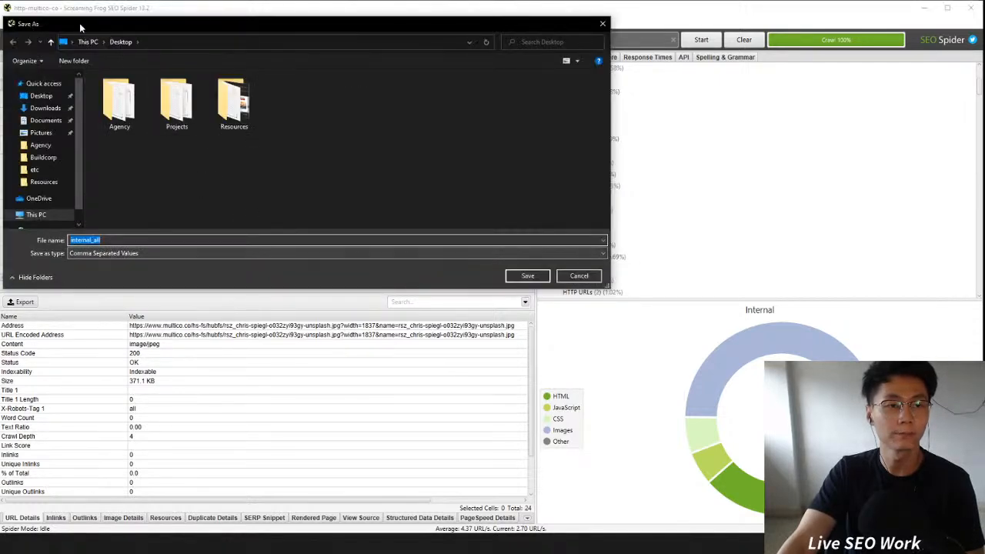
left_click(527, 276)
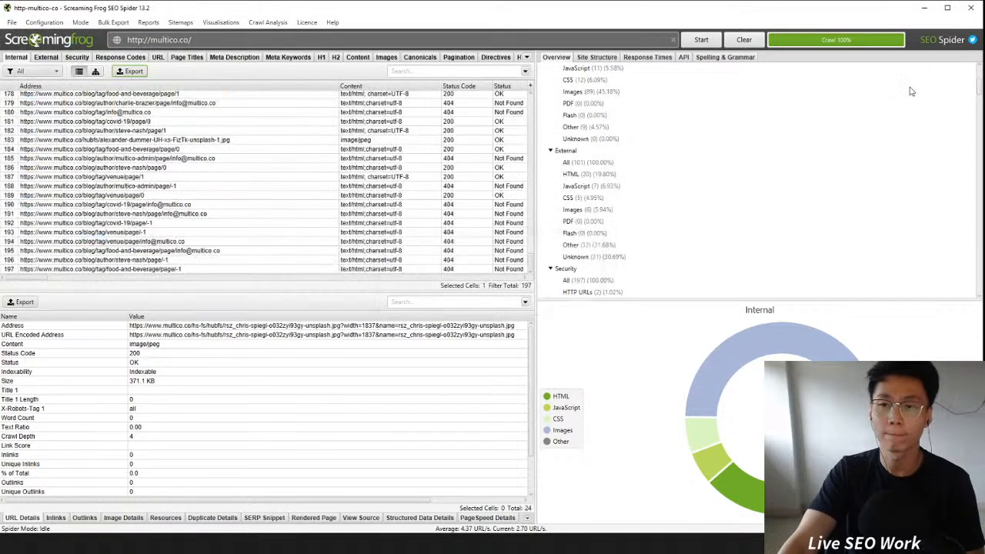
left_click(971, 9)
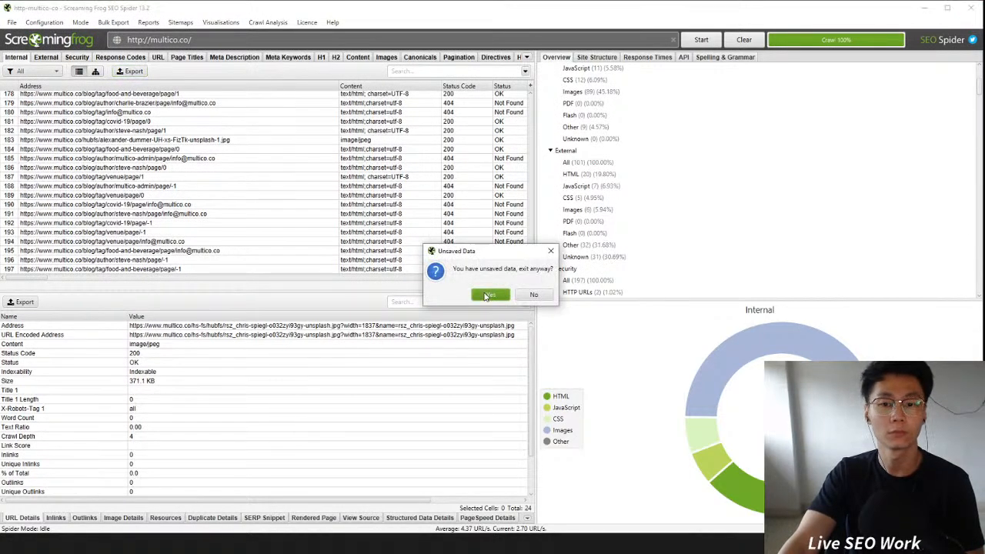
left_click(489, 295)
Step: Close the Google search tab and upload the internal_all CSV through the audit spreadsheet's import dialog
left_click(193, 13)
left_click(269, 13)
left_click(367, 13)
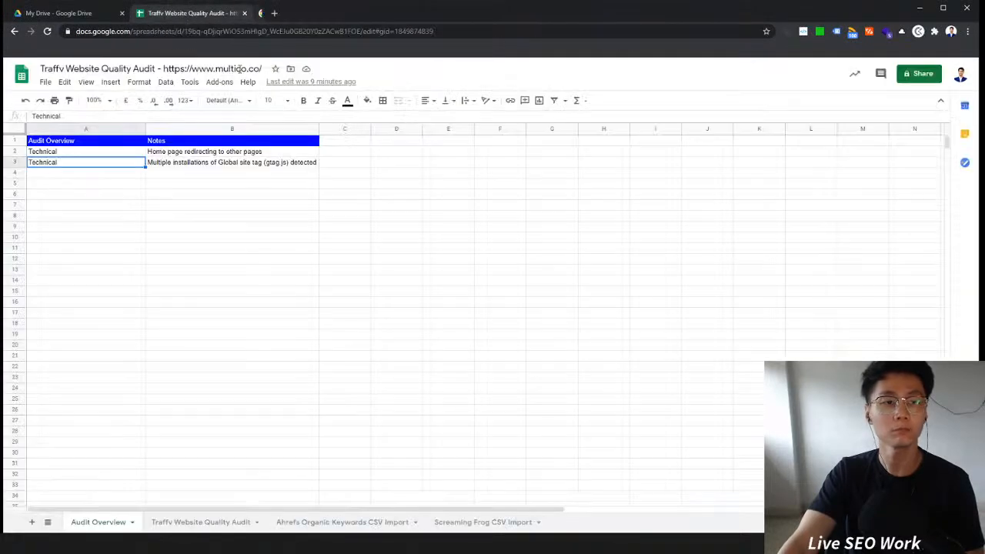
left_click(46, 81)
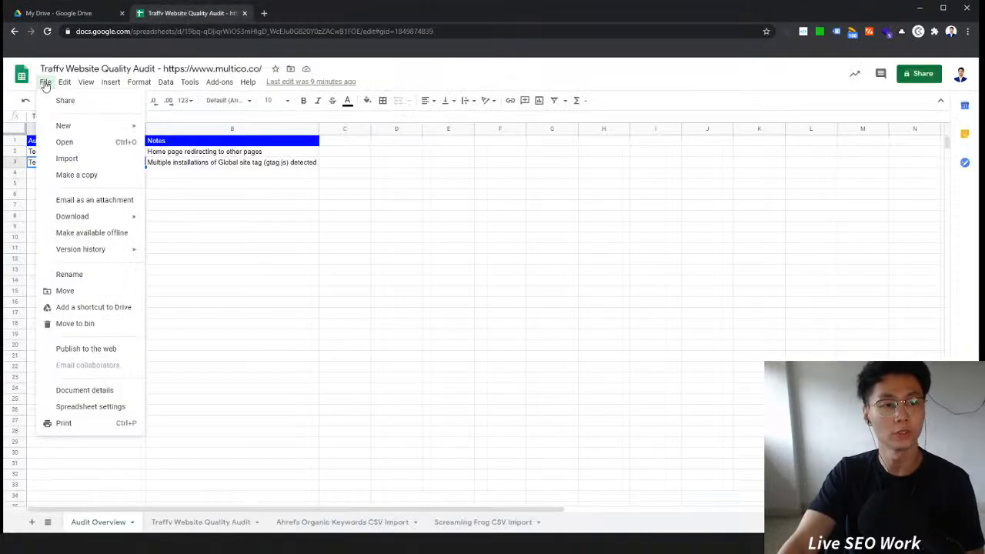
left_click(66, 158)
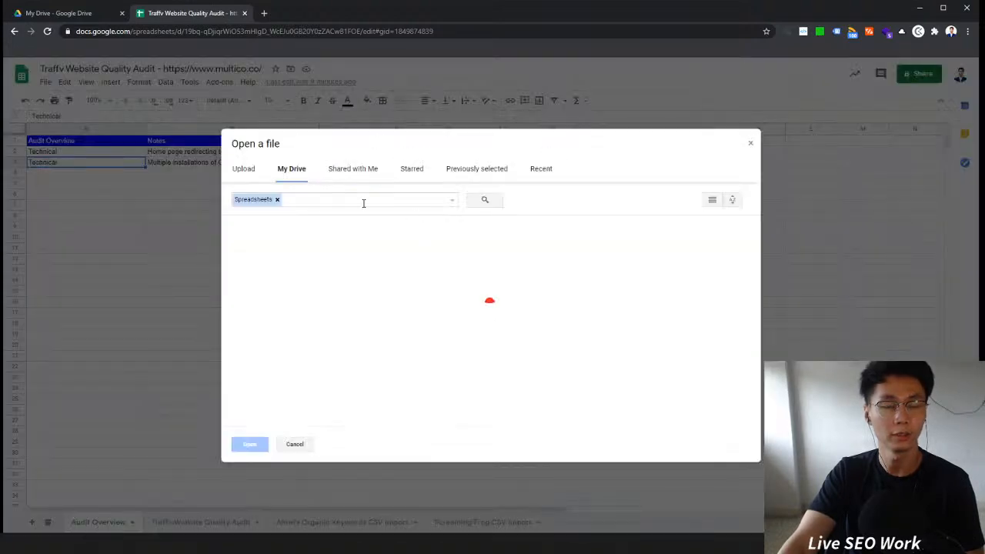
left_click(243, 168)
left_click_drag(0, 297, 538, 277)
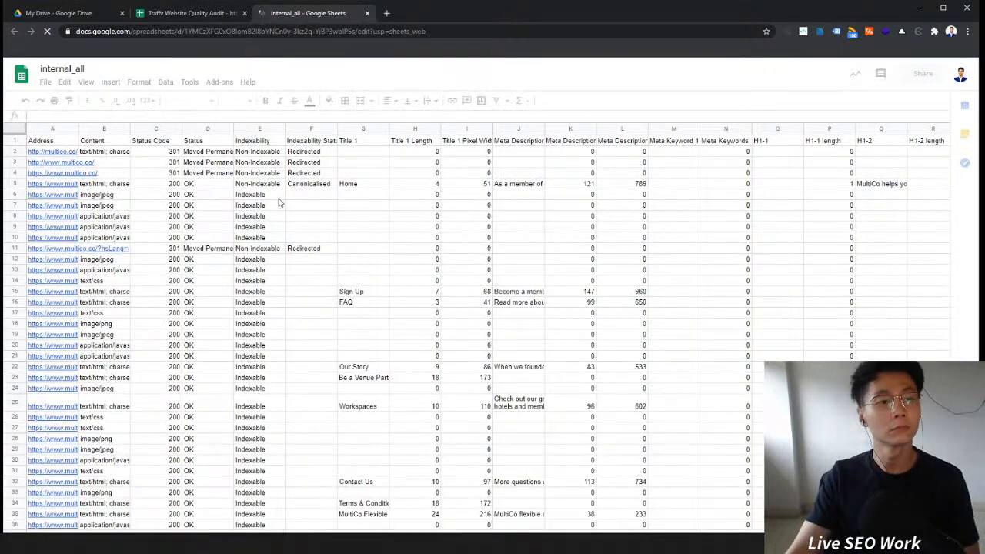
Step: Detach the internal_all sheet into its own browser window beside the audit spreadsheet
left_click(183, 17)
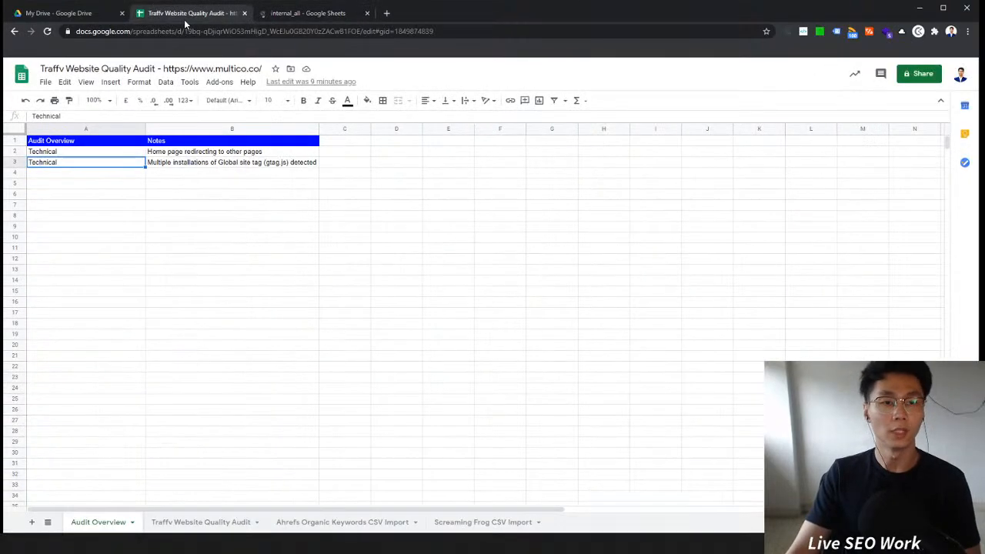
left_click(312, 16)
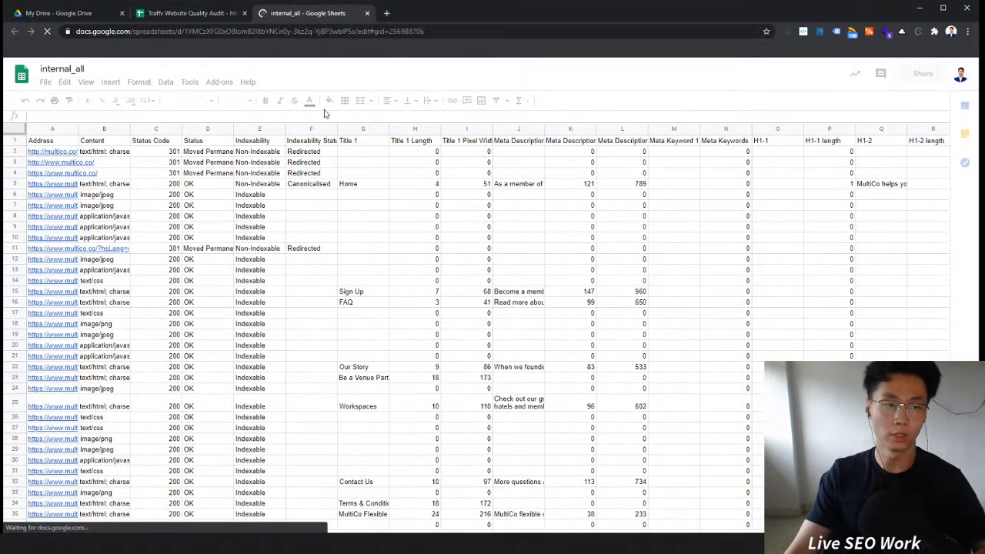
left_click(186, 19)
left_click_drag(314, 17, 0, 1)
double_click(252, 16)
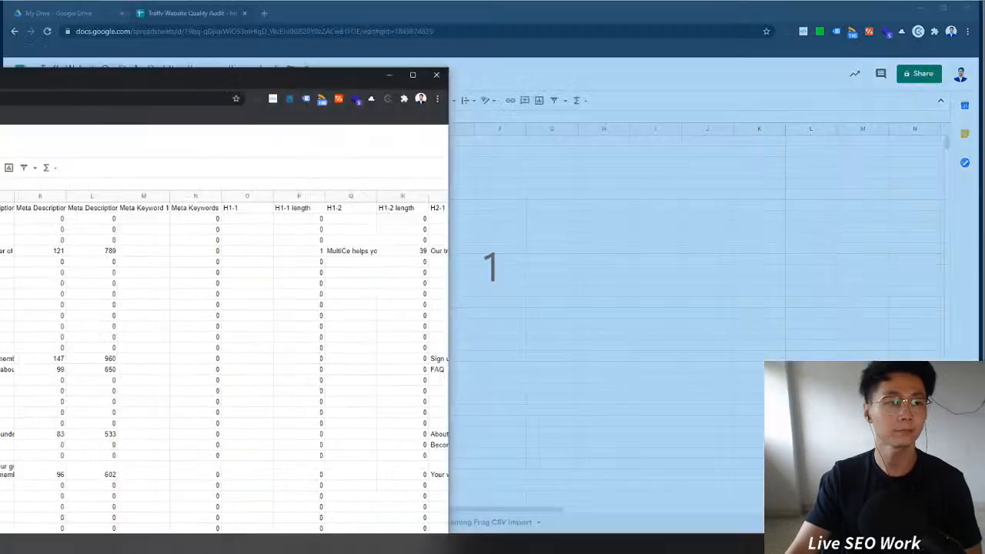
left_click_drag(28, 77, 0, 30)
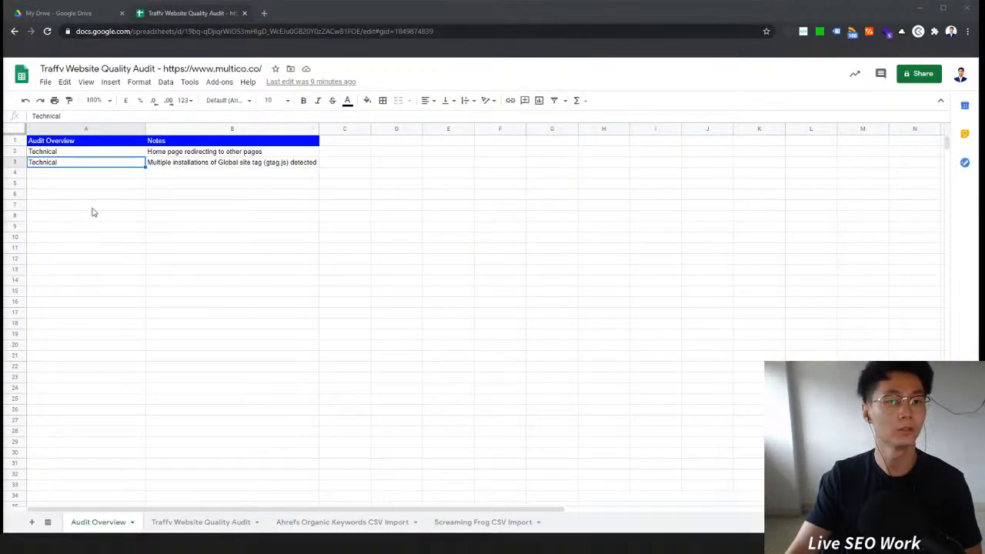
Step: Paste the crawled addresses into the URL column of the Traffv Website Quality Audit sheet
left_click(274, 198)
left_click(104, 180)
left_click(200, 205)
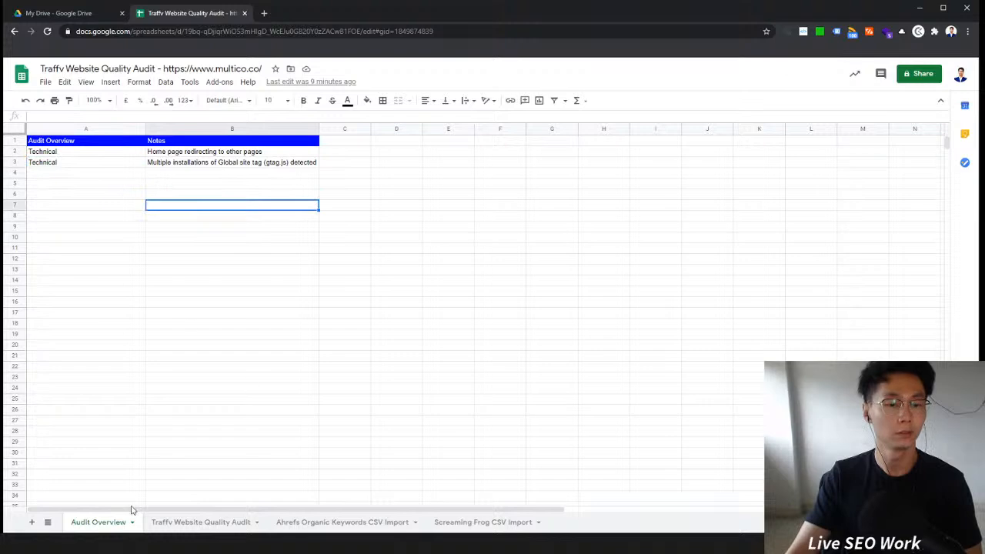
left_click(218, 523)
left_click(302, 184)
left_click(237, 177)
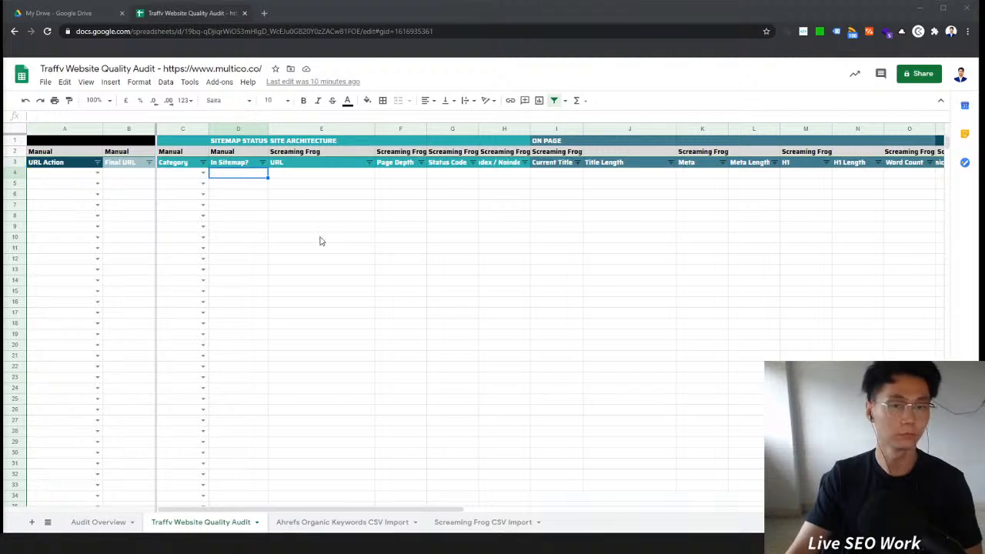
left_click(303, 180)
key("ctrl+v")
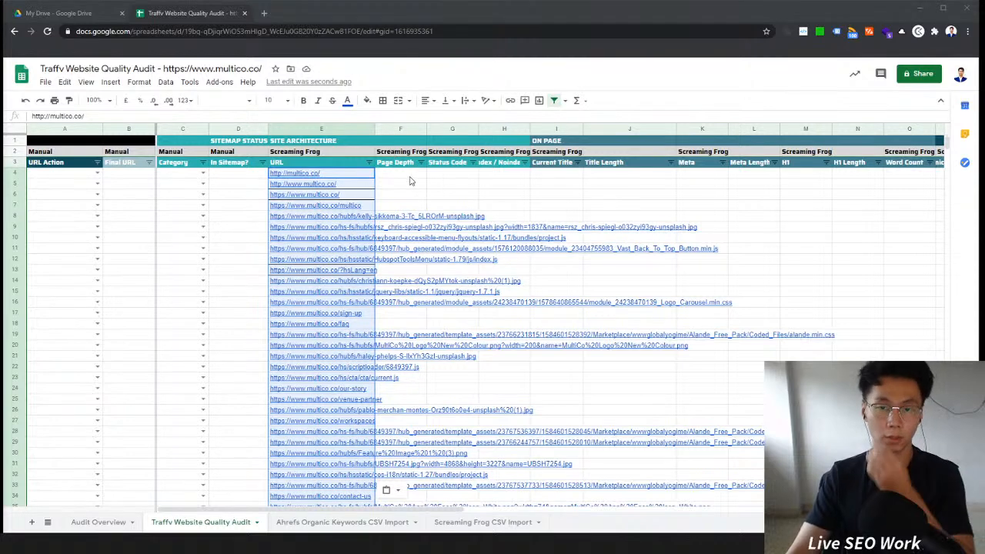
Step: Insert a column to the right of URL and title it Content
right_click(399, 129)
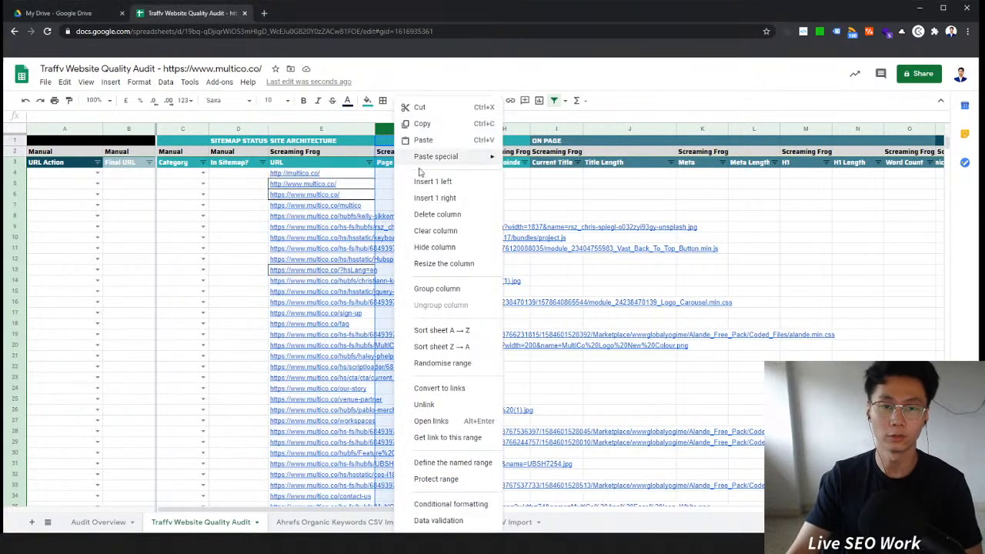
left_click(431, 183)
left_click(400, 162)
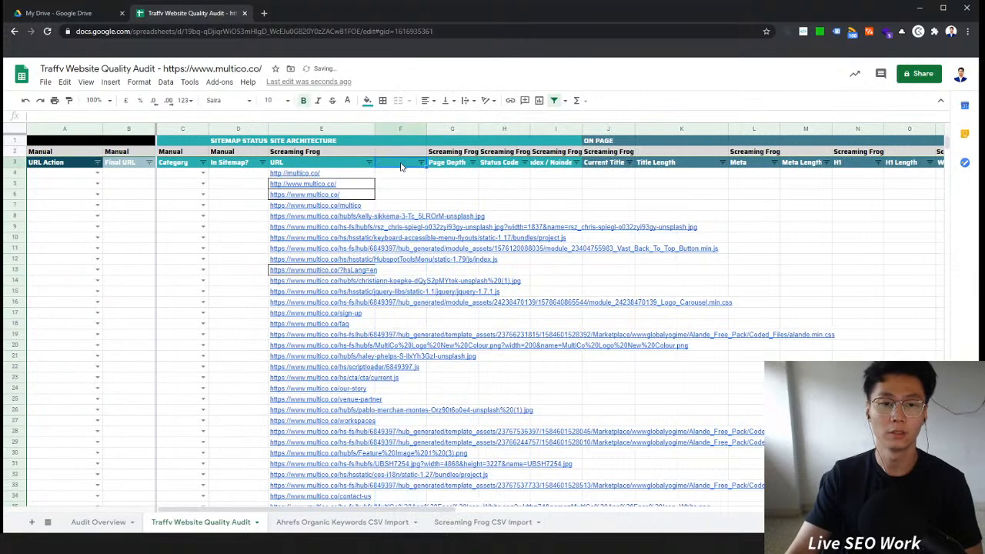
type("Content")
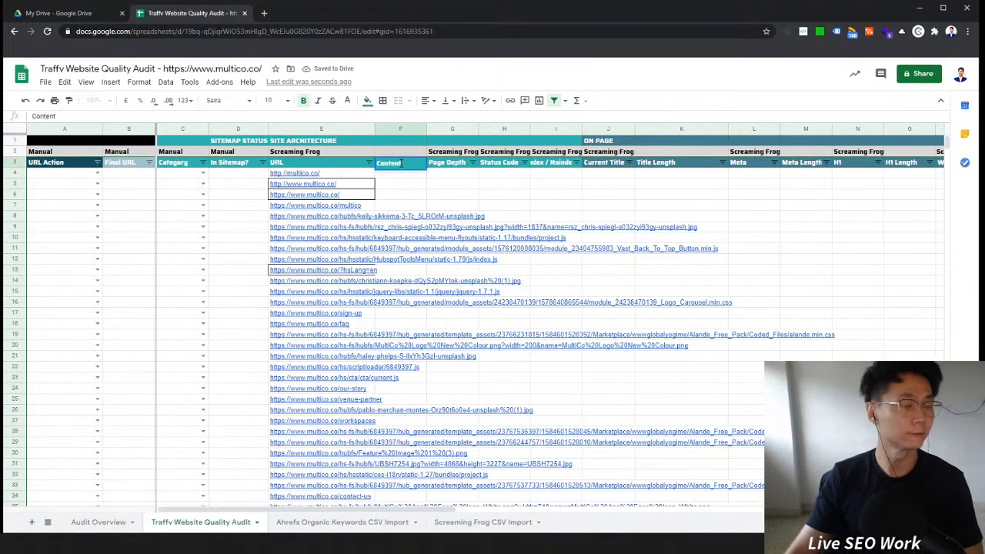
key("Return")
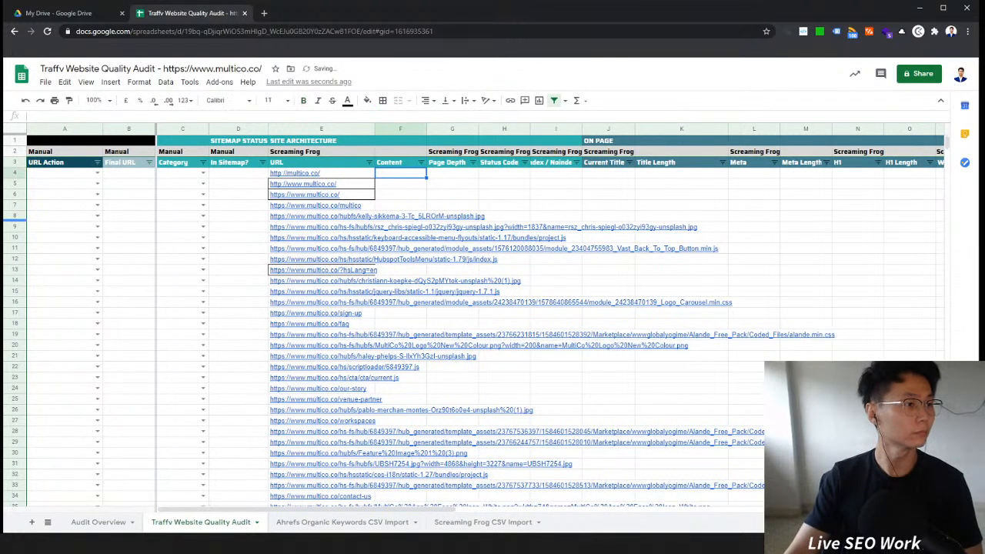
Step: Copy the crawl's content types and paste them into the new Content column
key("alt+Tab")
key("alt+Tab")
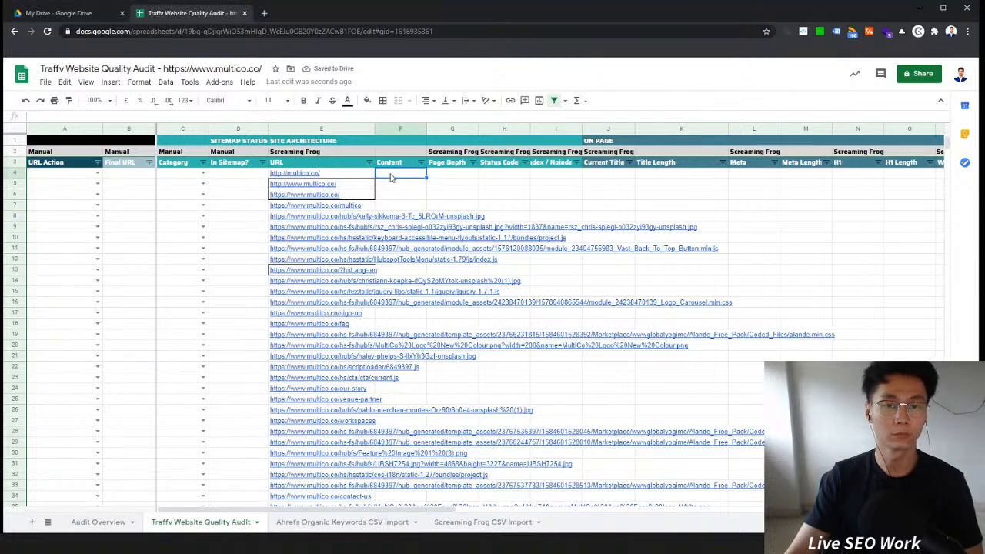
key("ctrl+v")
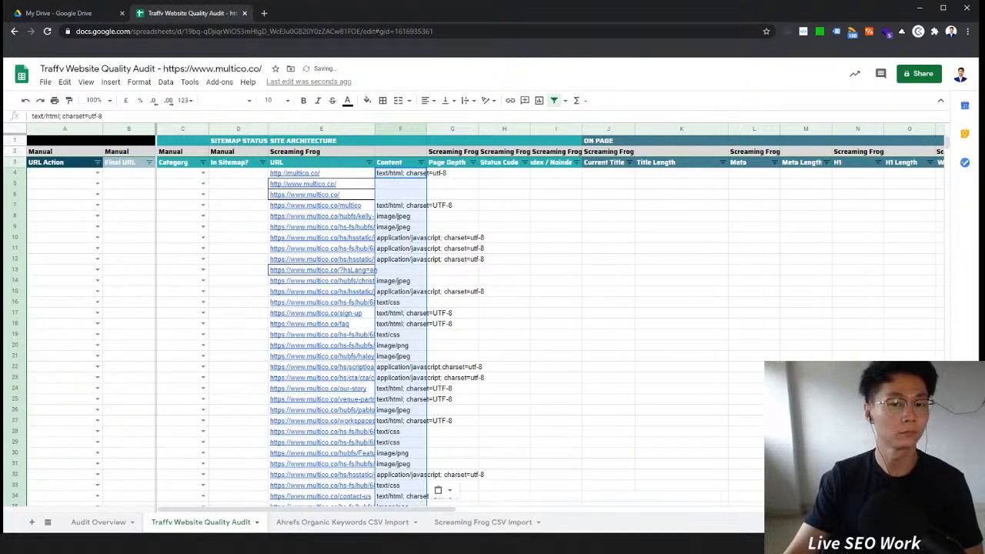
Step: Copy the crawl's status codes and paste them into the Status Code column
key("alt+Tab")
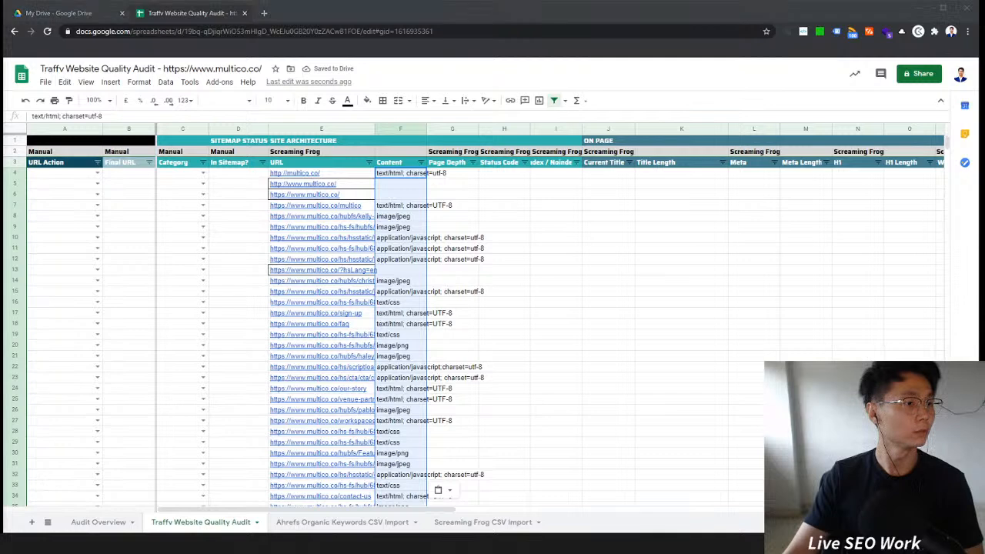
left_click(500, 173)
key("ctrl+v")
key("alt+Tab")
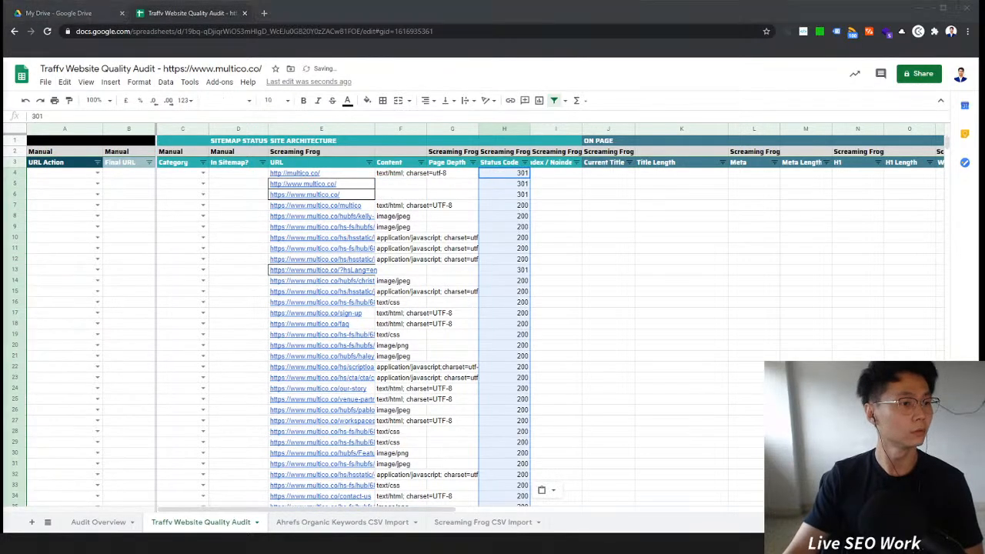
Step: Paste the crawl's indexability values into the Indexable / Noindex column
left_click(555, 173)
key("ctrl+v")
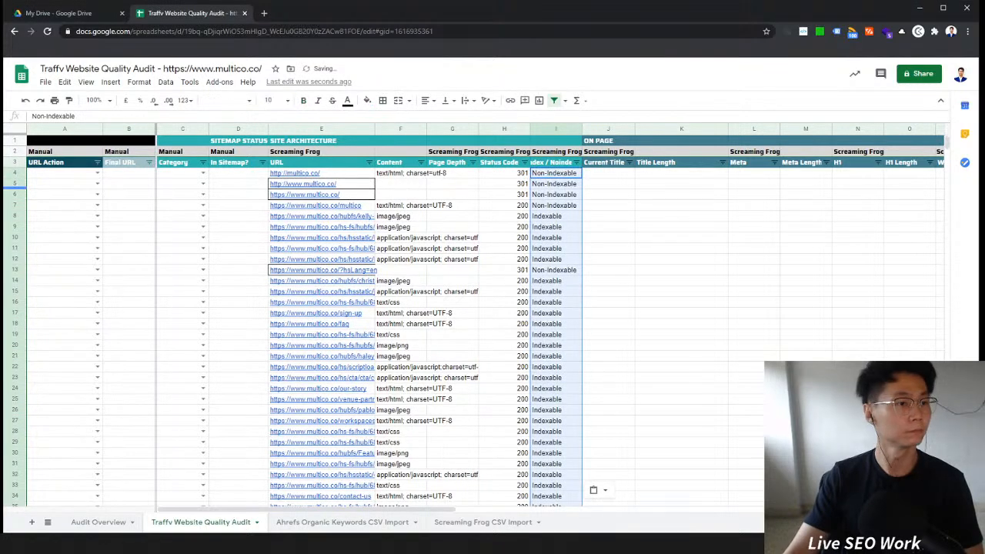
key("alt+Tab")
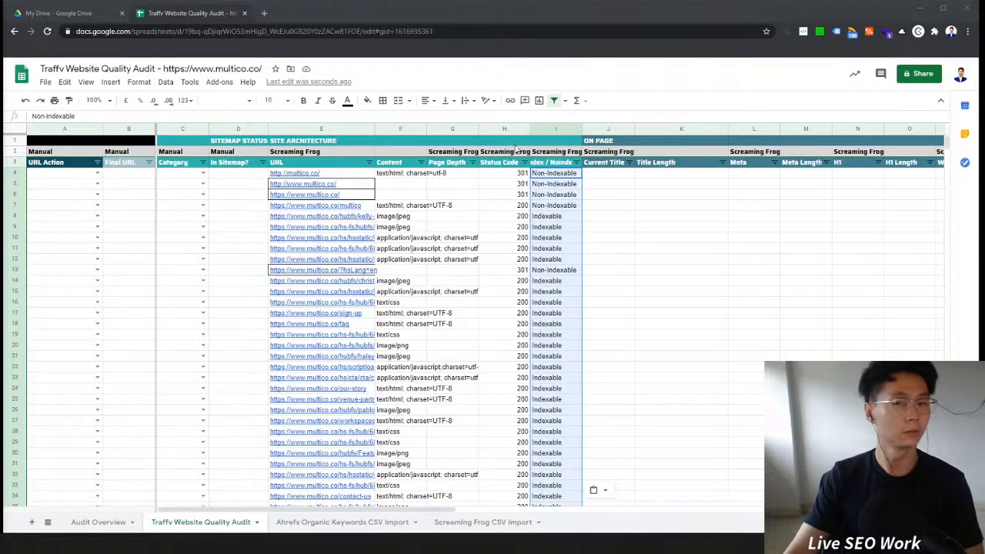
left_click(684, 175)
key("ctrl+v")
key("ctrl+z")
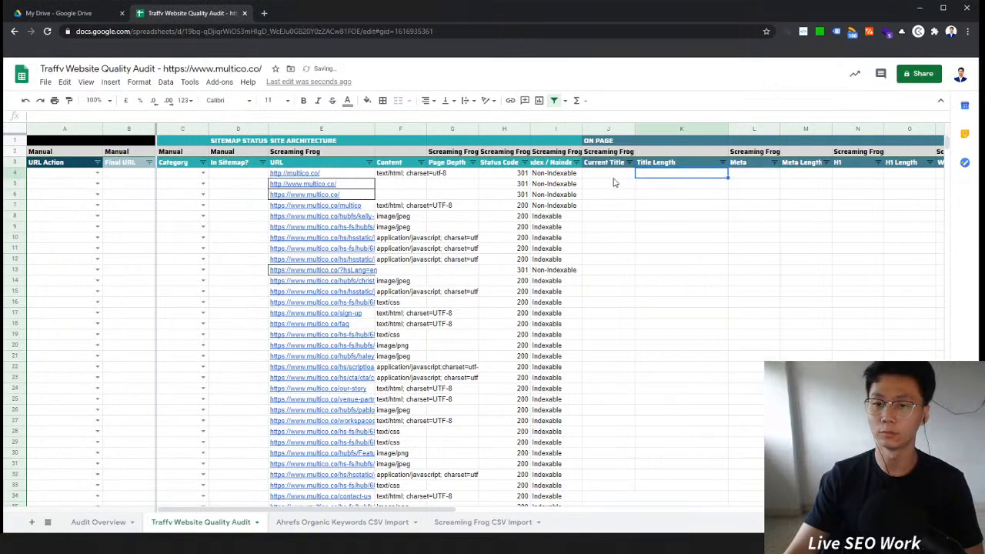
Step: Paste the crawl's page titles into the Current Title column
left_click(611, 177)
key("ctrl+v")
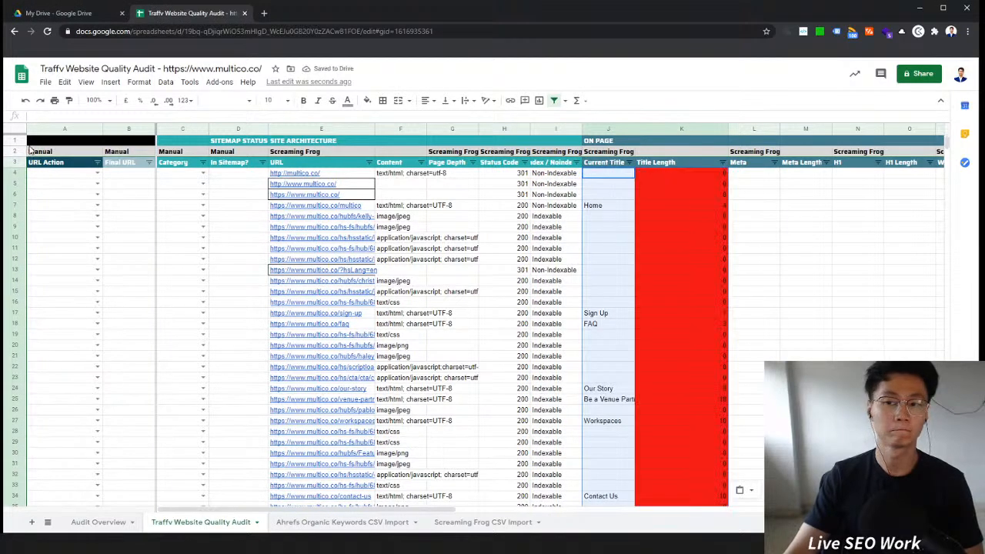
scroll(686, 398, "down", 4)
scroll(715, 341, "up", 4)
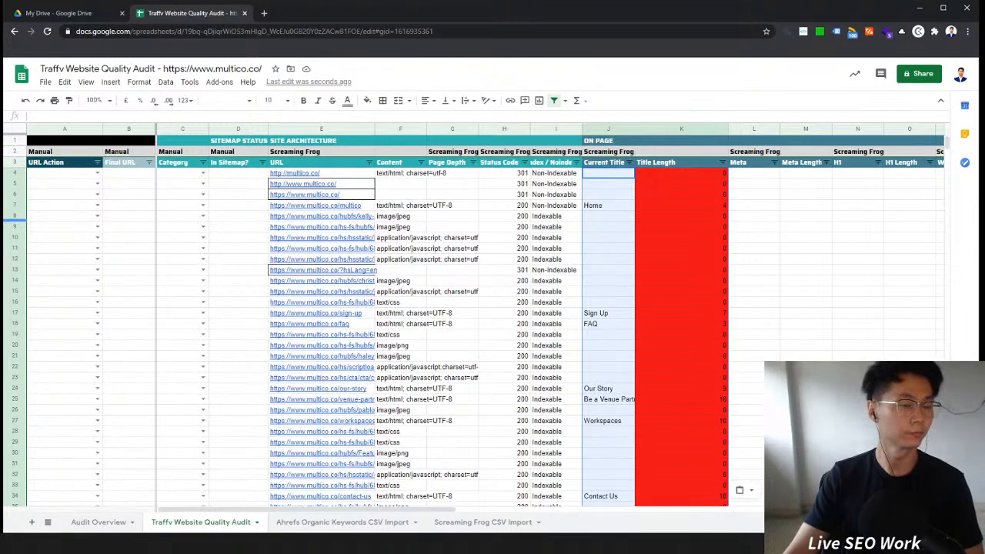
Step: Paste the crawl's meta descriptions into the Meta column
key("alt+Tab")
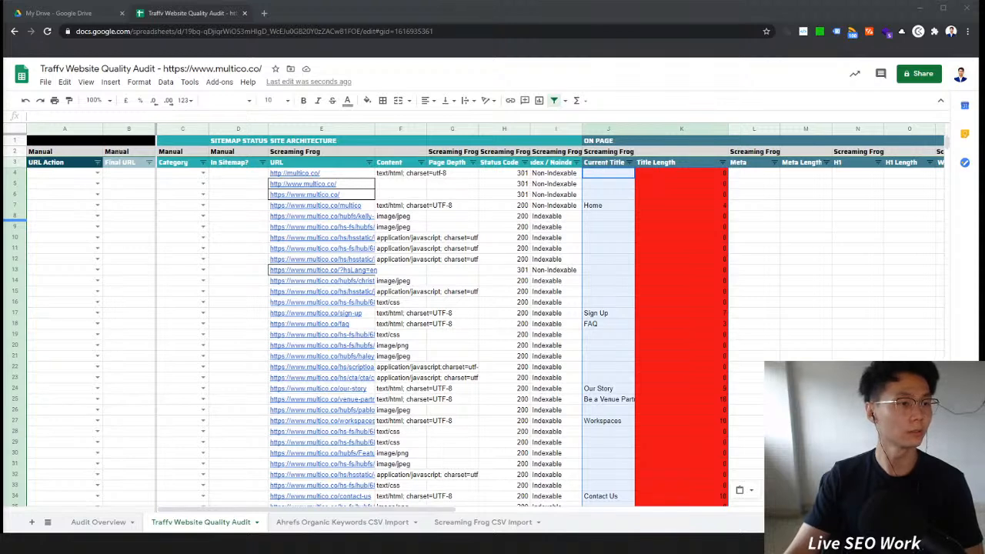
left_click(759, 179)
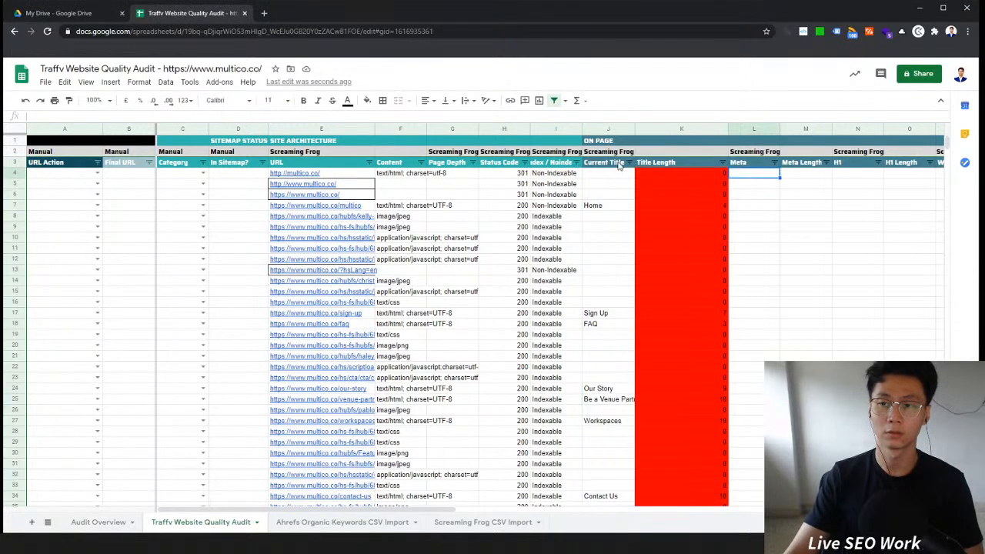
key("ctrl+v")
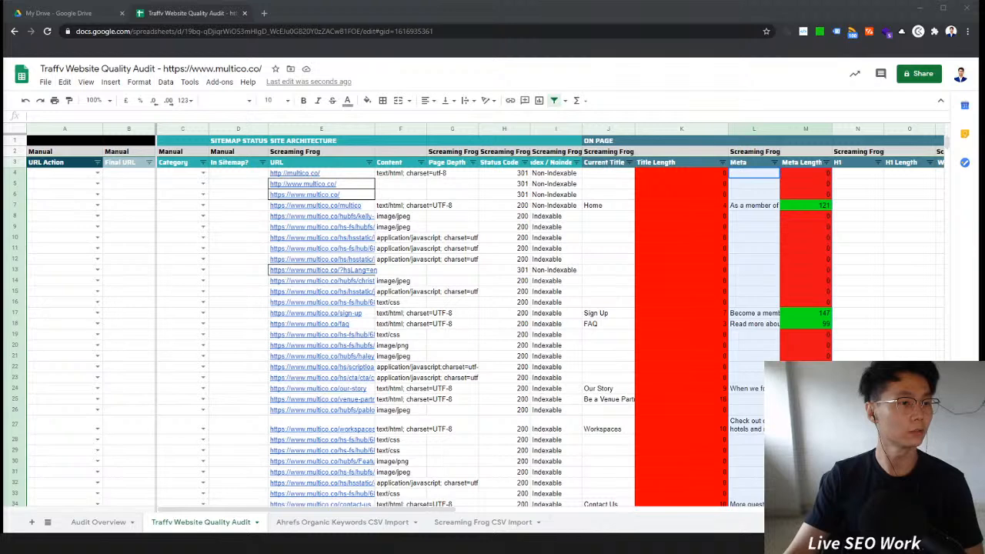
Step: Paste the crawl's H1 values into the H1 column
left_click(860, 174)
key("ctrl+v")
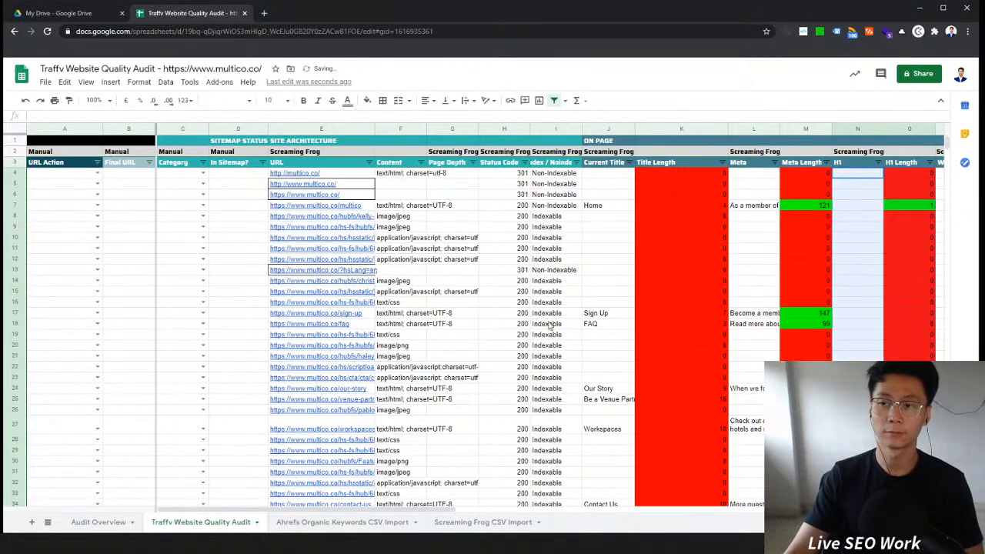
left_click_drag(383, 511, 443, 513)
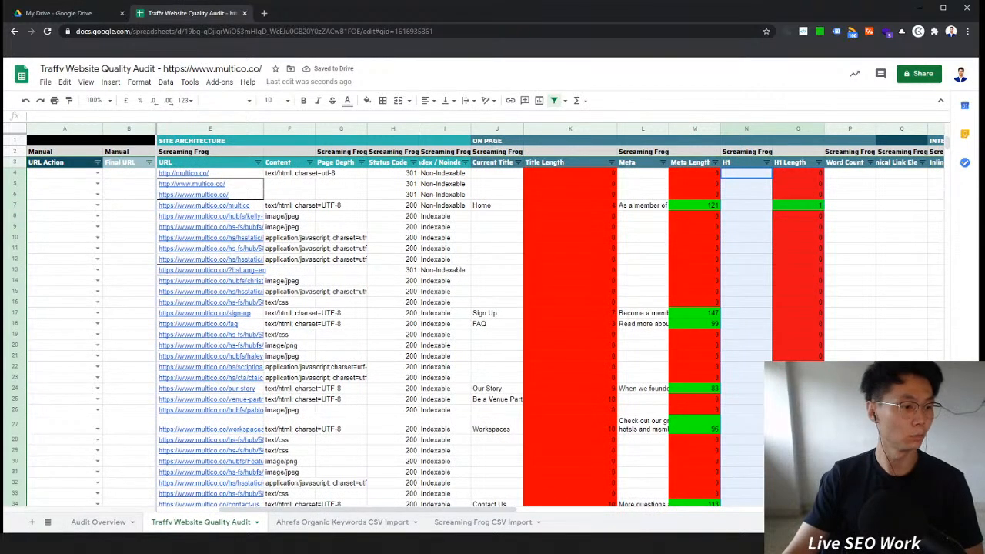
Step: Paste the crawl's word counts into the Word Count column
key("alt+Tab")
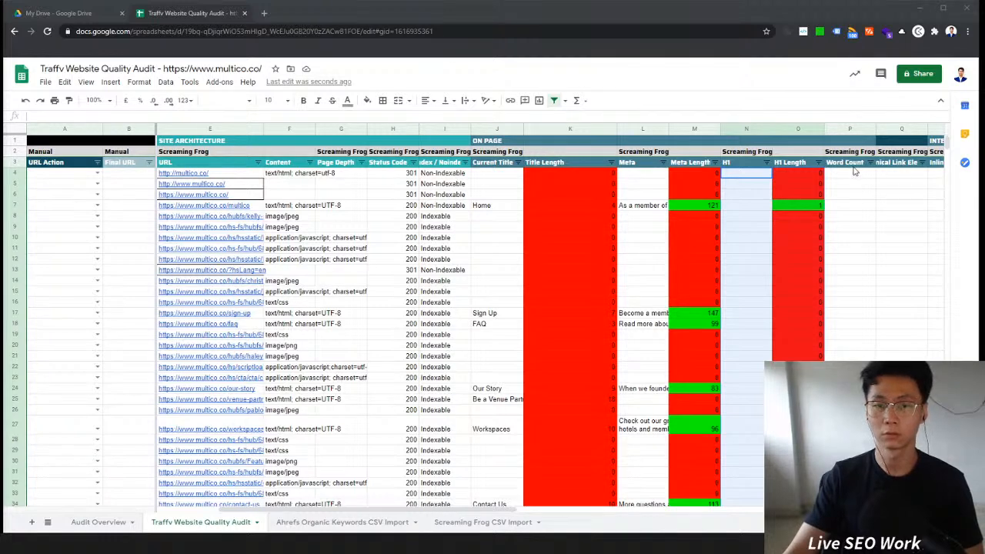
left_click(848, 173)
key("ctrl+v")
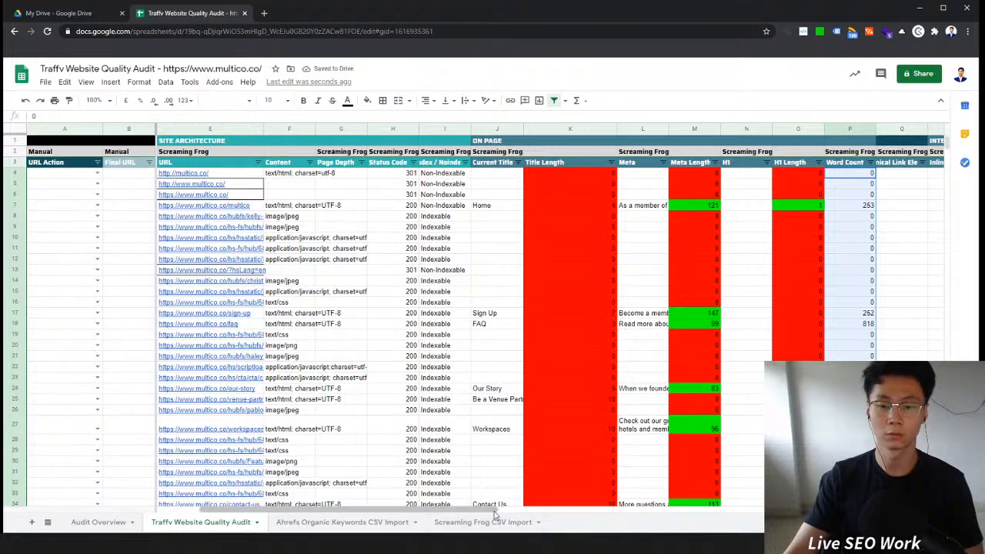
Step: Paste the crawl's canonical link elements into the Canonical Link Element column
key("alt+Tab")
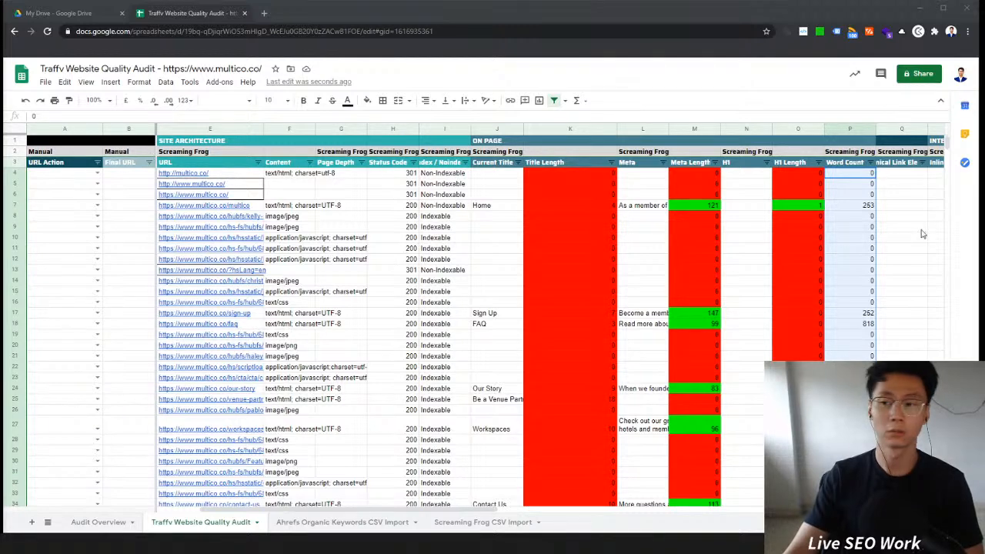
left_click(904, 173)
key("ctrl+v")
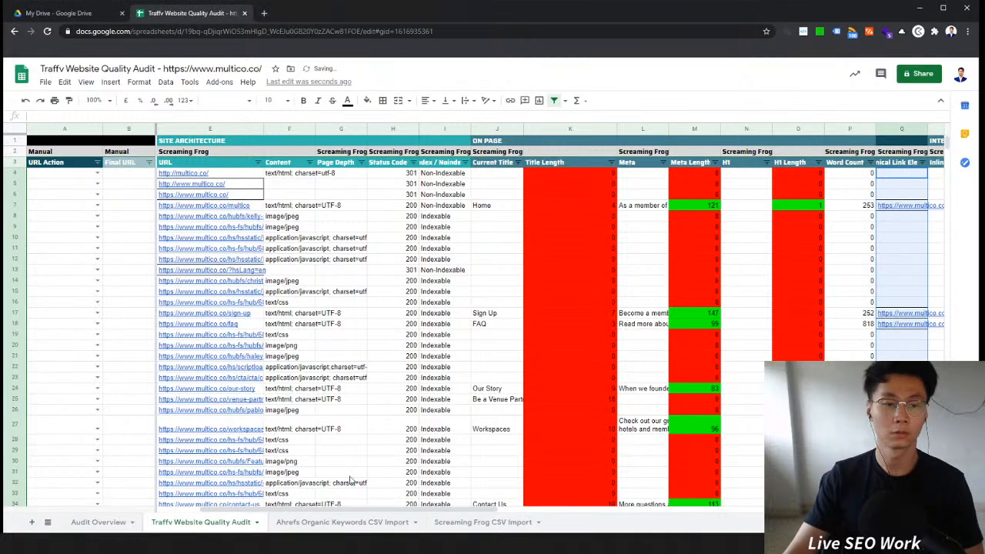
Step: Delete the Inlinks and Outlinks columns of the Internal Nav section
left_click_drag(436, 509, 537, 510)
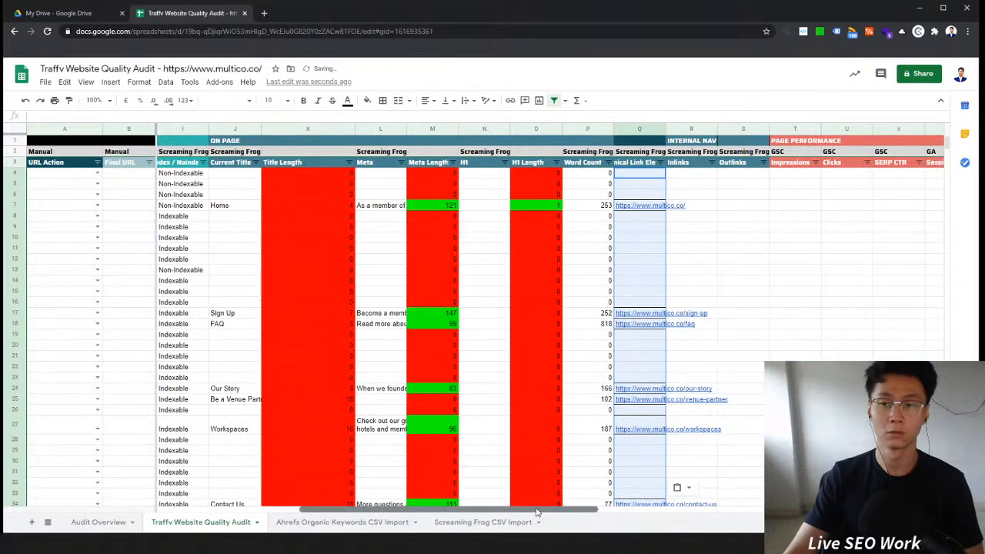
left_click(691, 130)
left_click(743, 129, "shift")
right_click(743, 129)
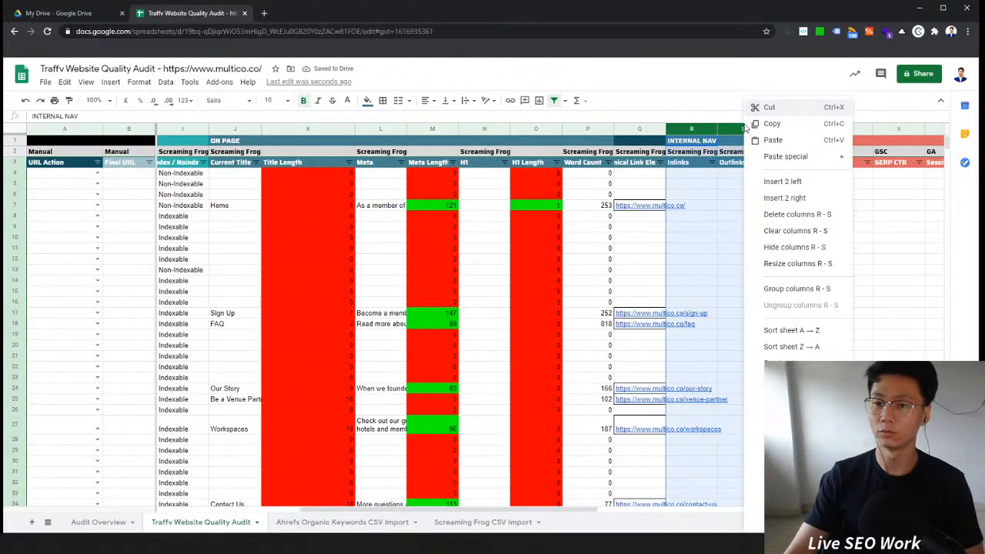
left_click(817, 212)
Step: Hide columns A to D: URL Action, Final URL, Category and In Sitemap?
left_click_drag(600, 510, 504, 513)
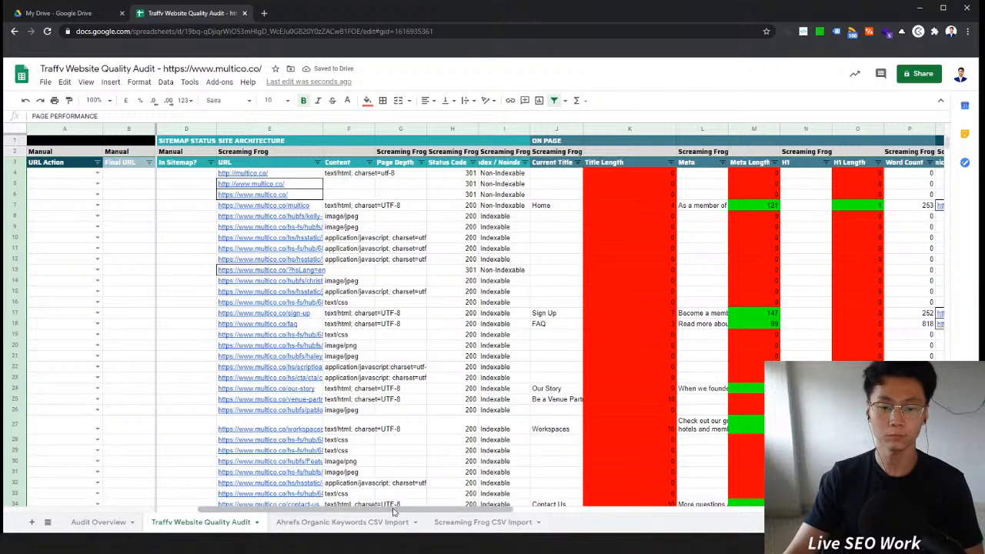
scroll(377, 461, "left", 2)
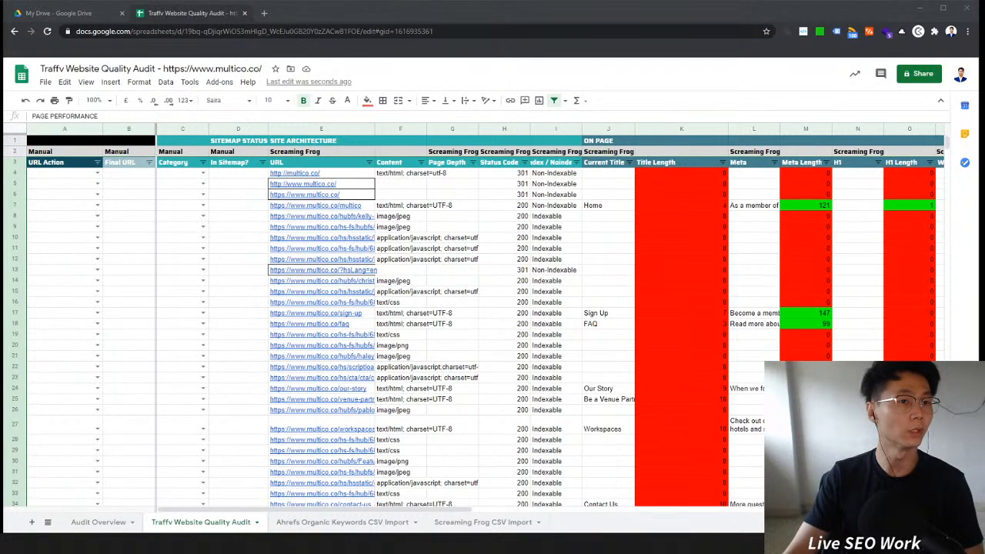
key("alt+Tab")
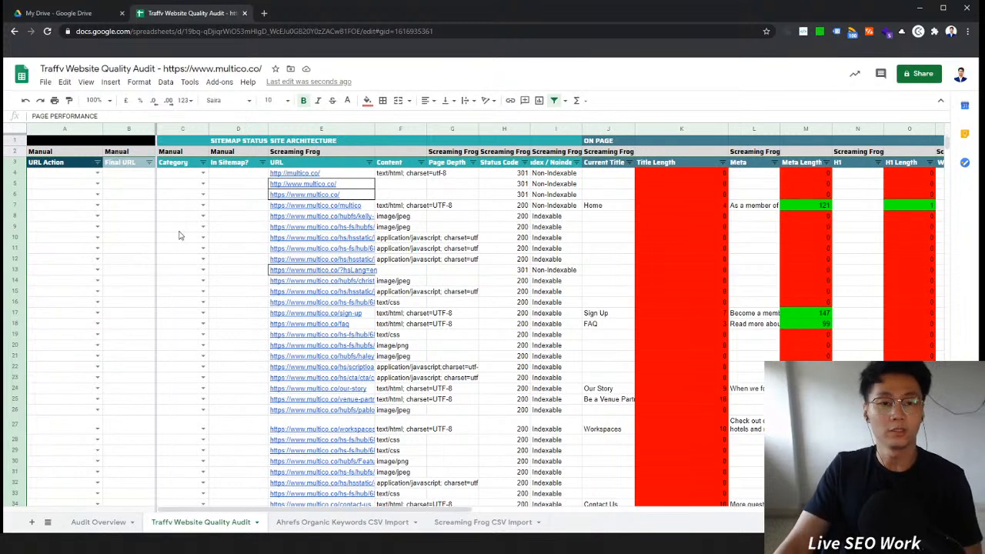
left_click(75, 129)
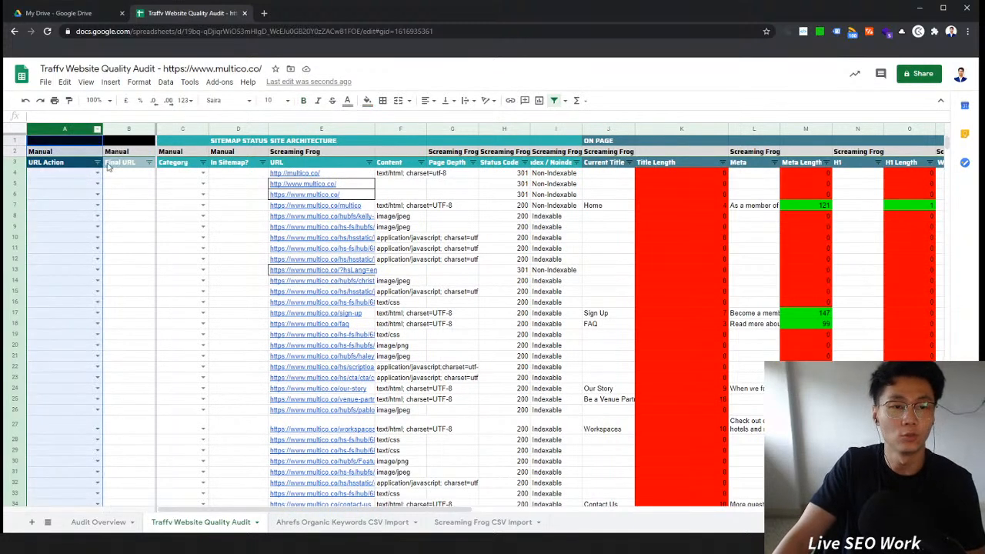
left_click(237, 130, "shift")
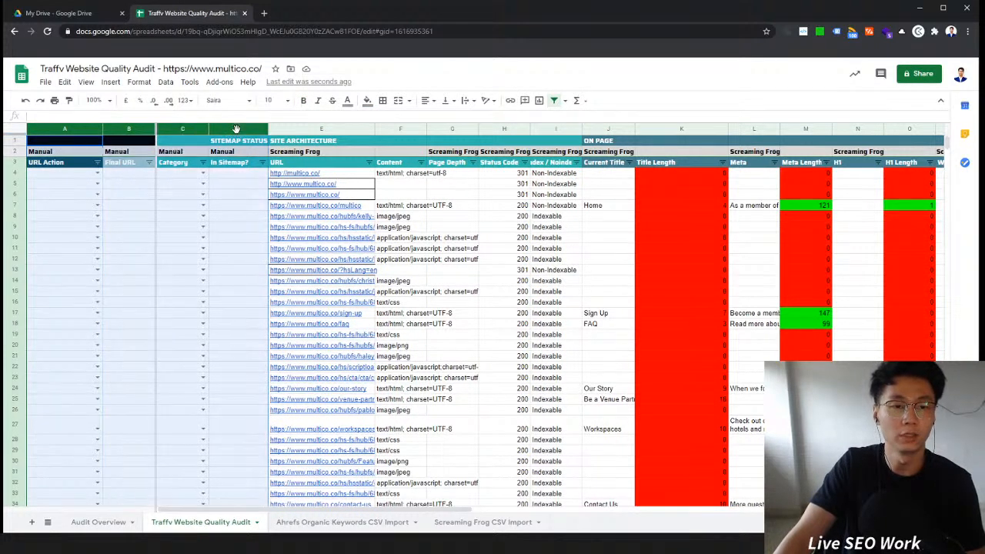
right_click(242, 130)
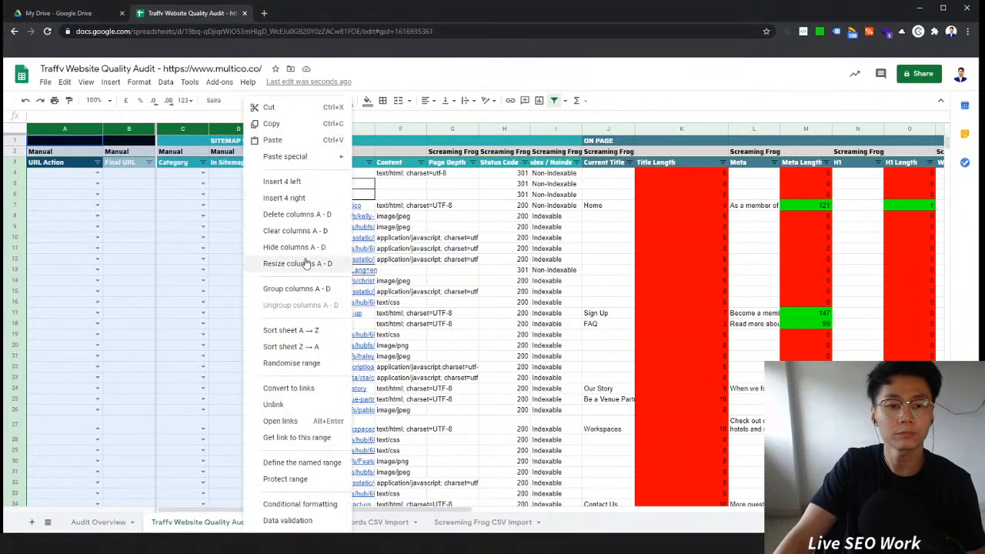
left_click(300, 248)
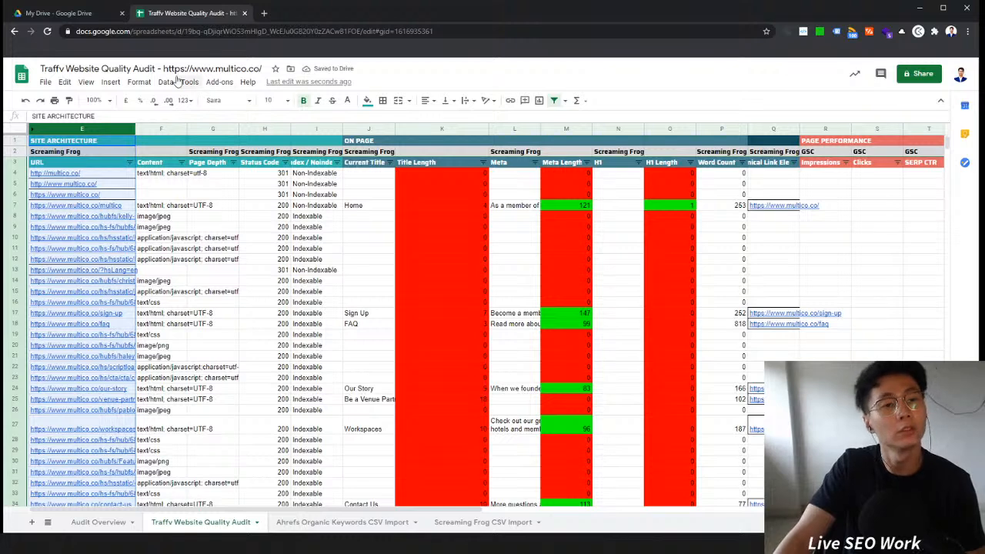
key("alt+Tab")
left_click(224, 293)
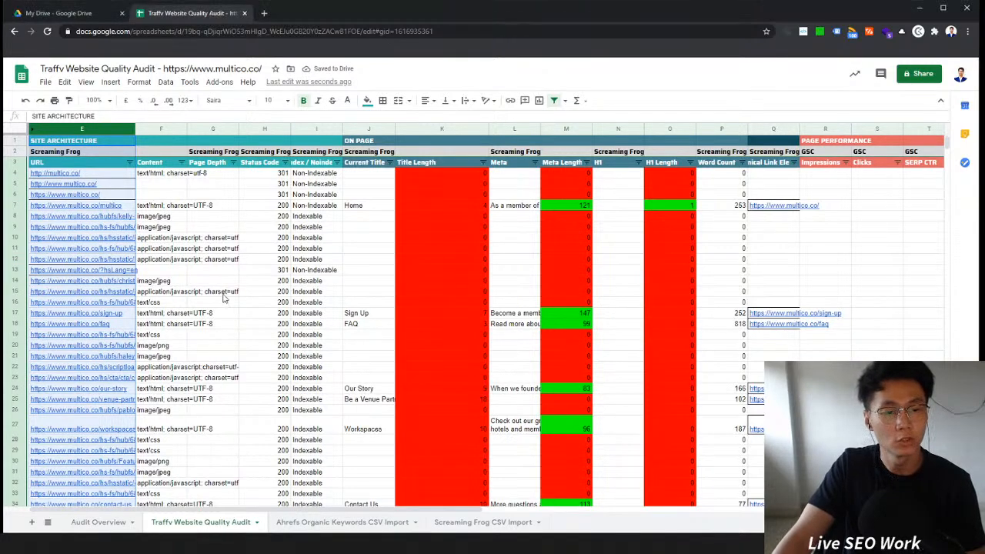
left_click(177, 193)
left_click(196, 197)
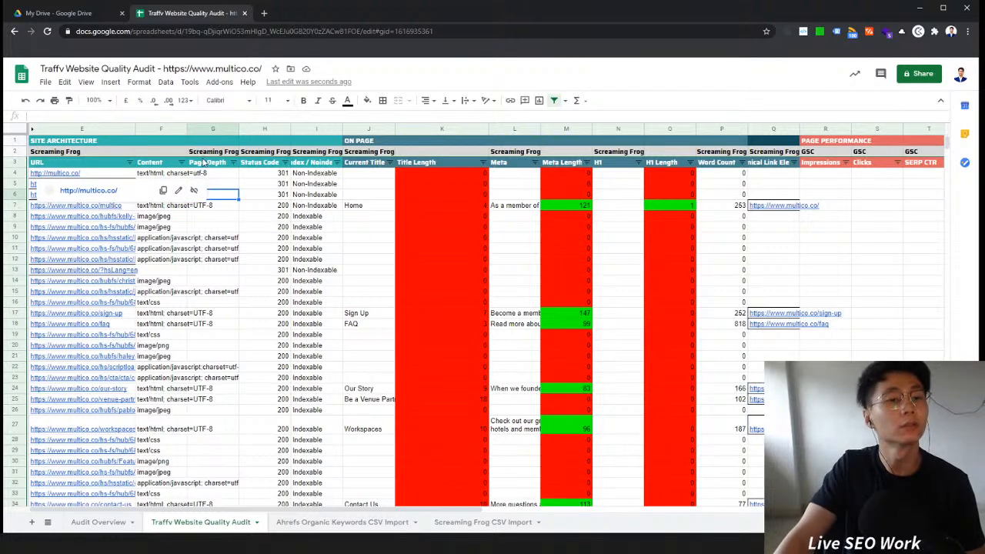
key("ctrl+a")
scroll(246, 344, "down", 10)
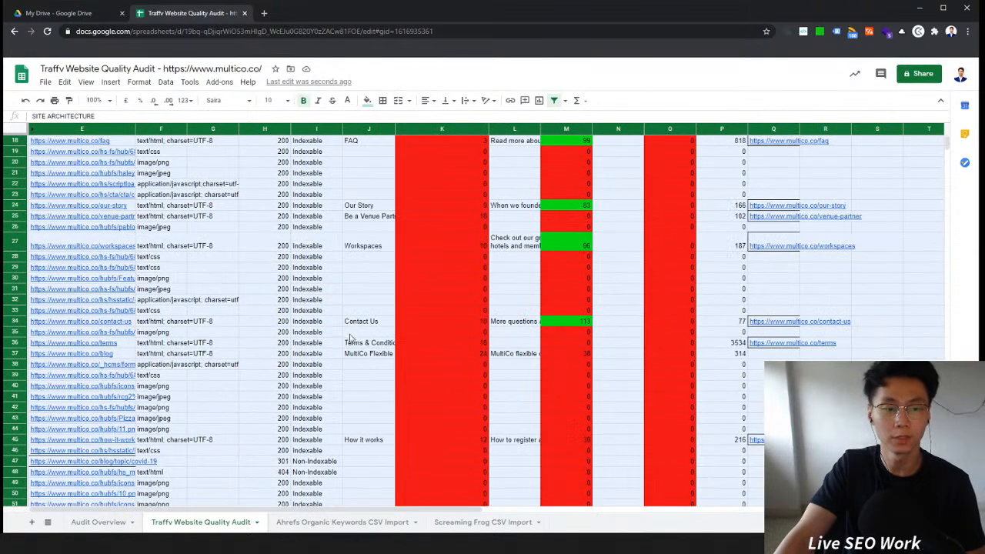
Step: Delete the empty rows 201 to 10039 below the crawl data
left_click(253, 388)
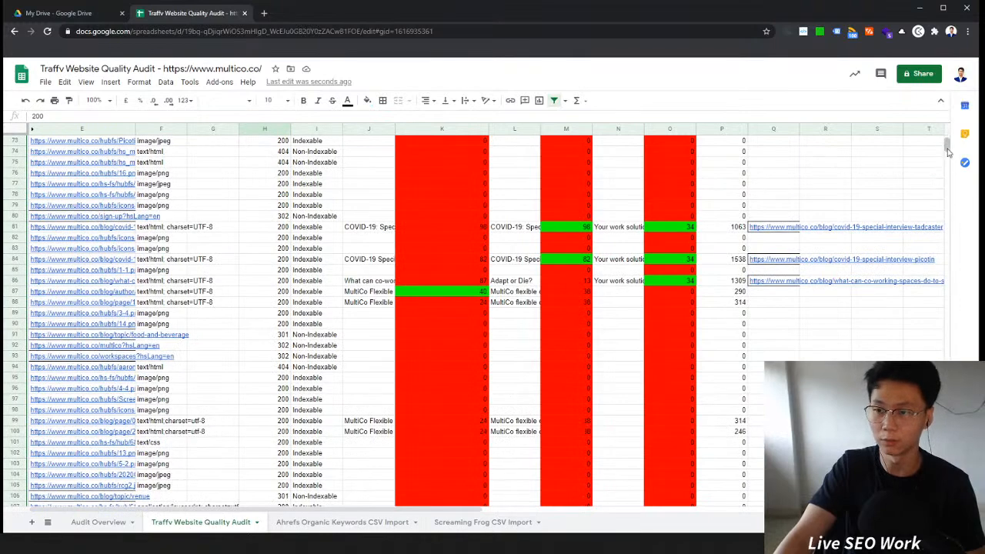
left_click_drag(947, 148, 947, 162)
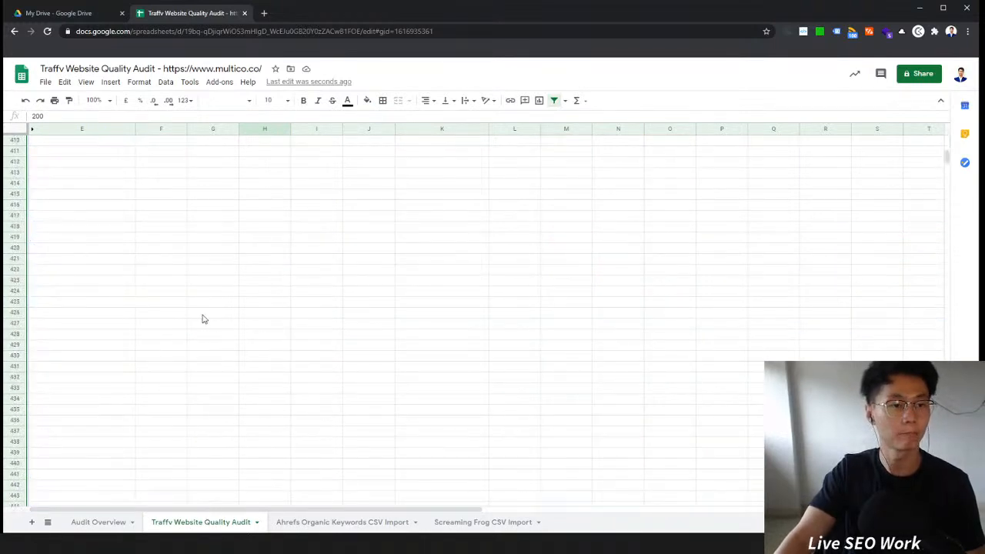
scroll(204, 368, "up", 10)
scroll(203, 377, "up", 11)
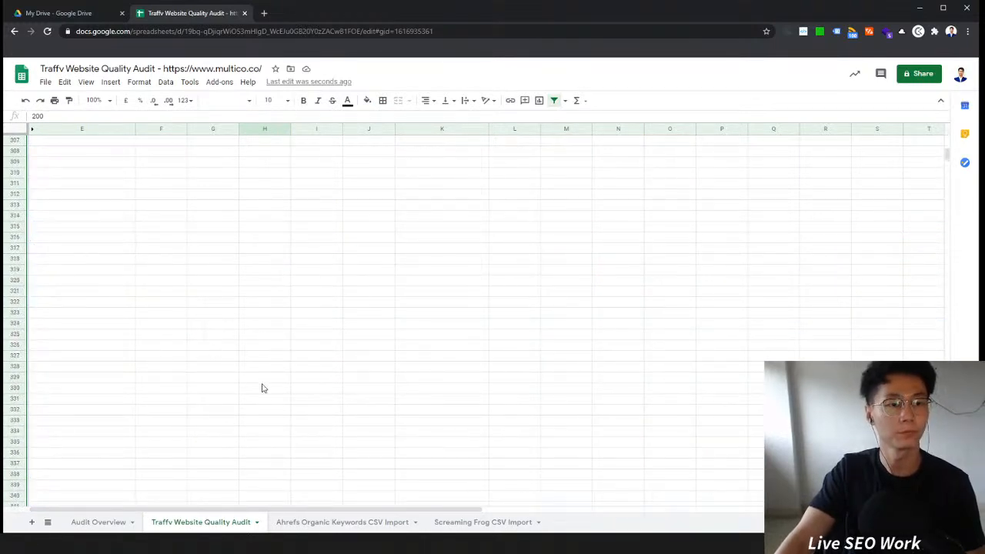
scroll(262, 396, "up", 3)
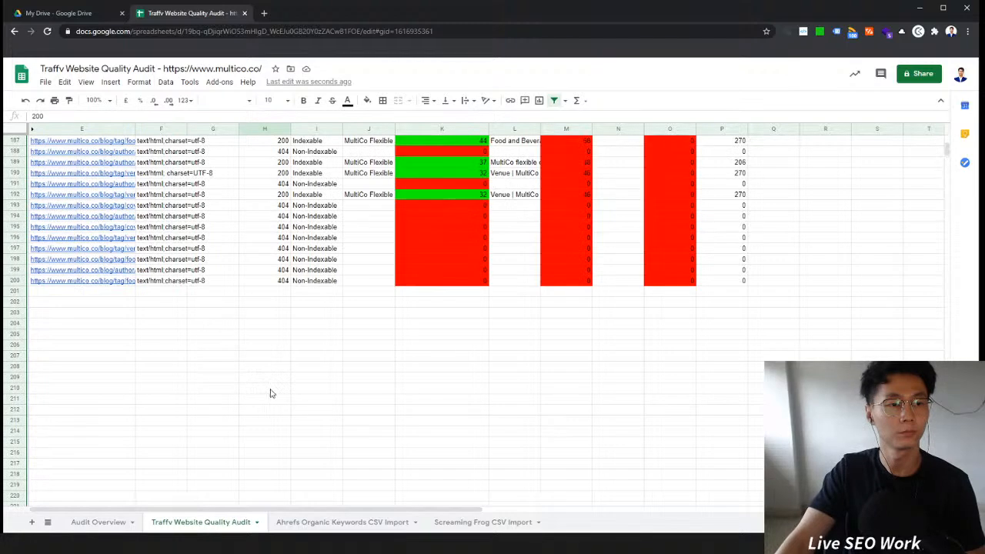
left_click(23, 293)
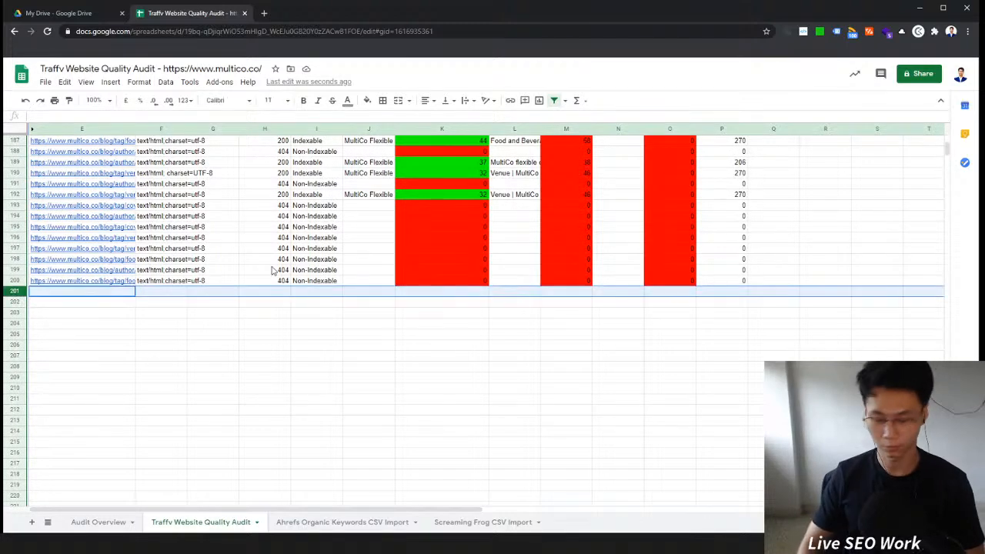
key("ctrl+shift+Down")
key("alt+e")
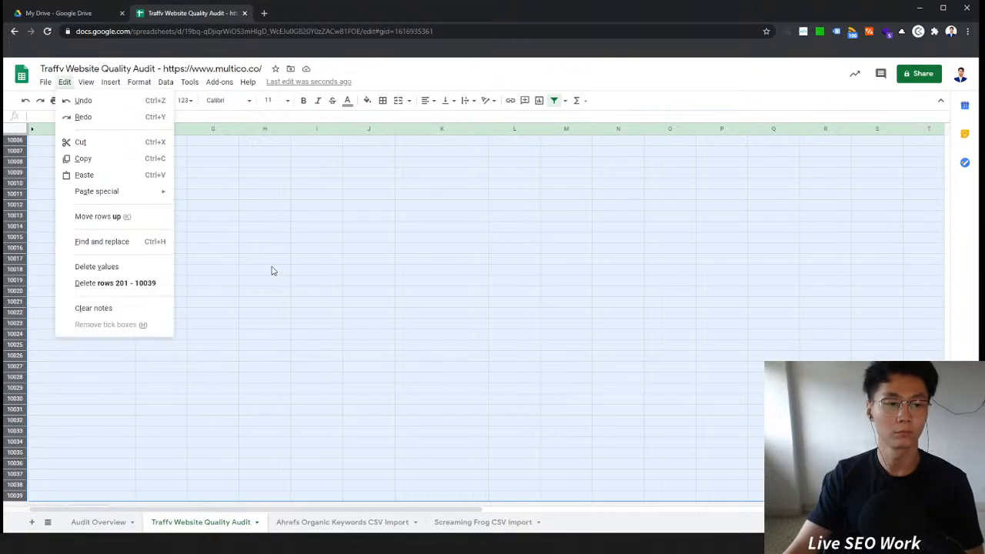
key("d")
Step: Format the whole sheet with the Saira font at size 10 and left-aligned text
scroll(346, 290, "up", 2)
left_click(271, 227)
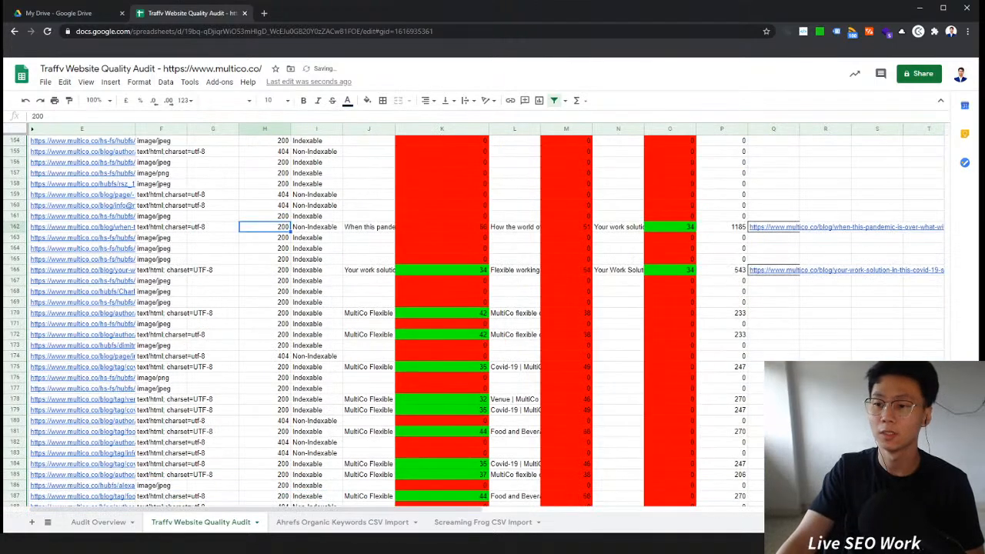
scroll(229, 151, "up", 20)
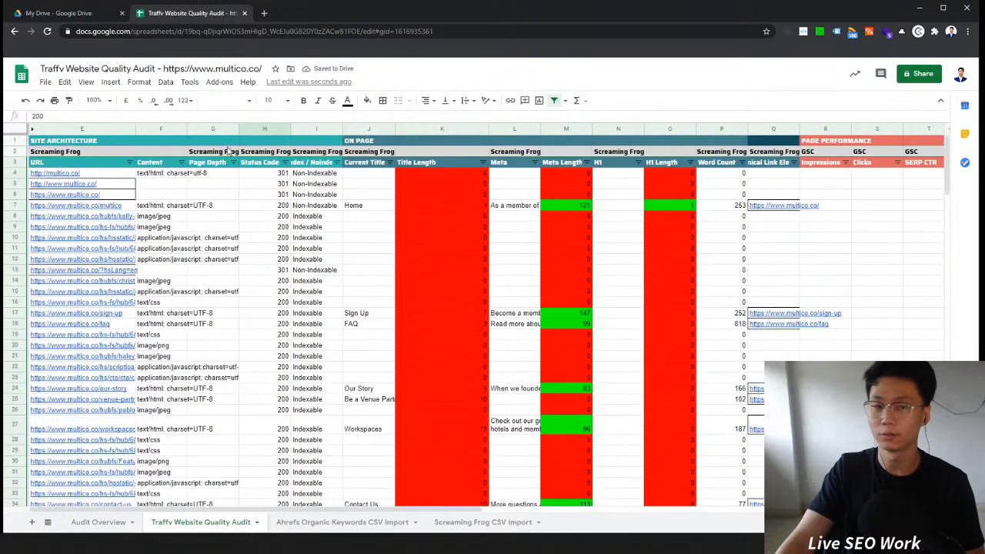
left_click(11, 129)
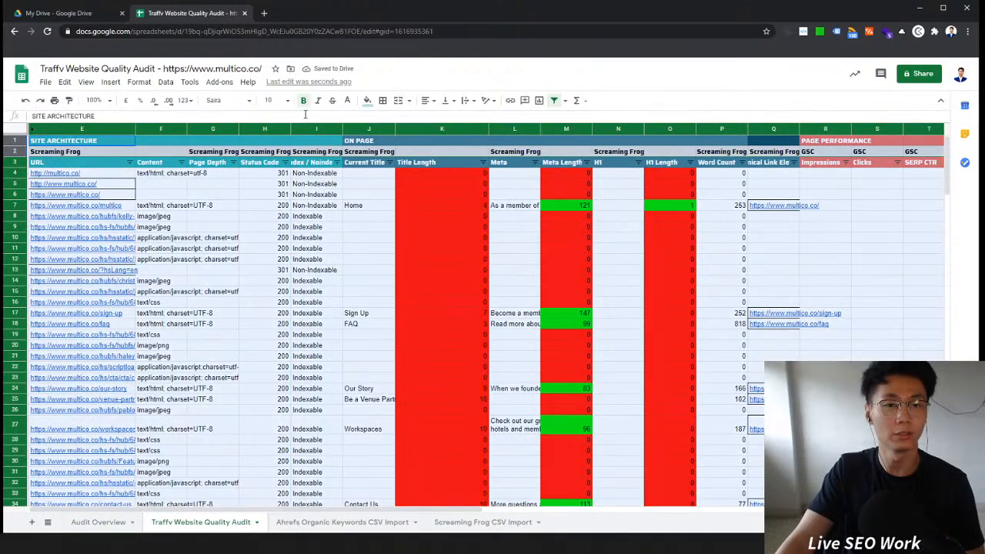
left_click(382, 101)
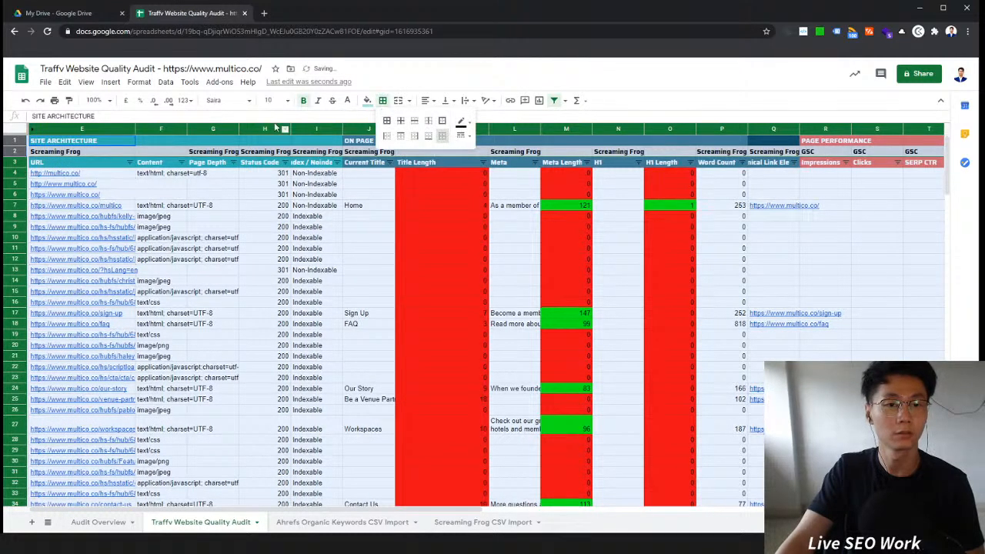
left_click(227, 100)
left_click(238, 209)
left_click(277, 101)
left_click(273, 184)
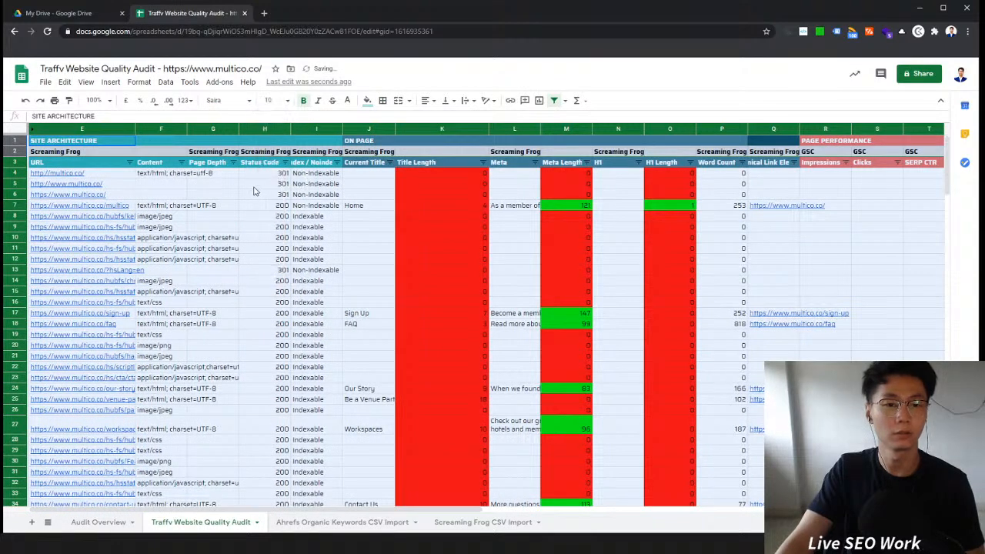
left_click(426, 101)
left_click(427, 119)
left_click(285, 293)
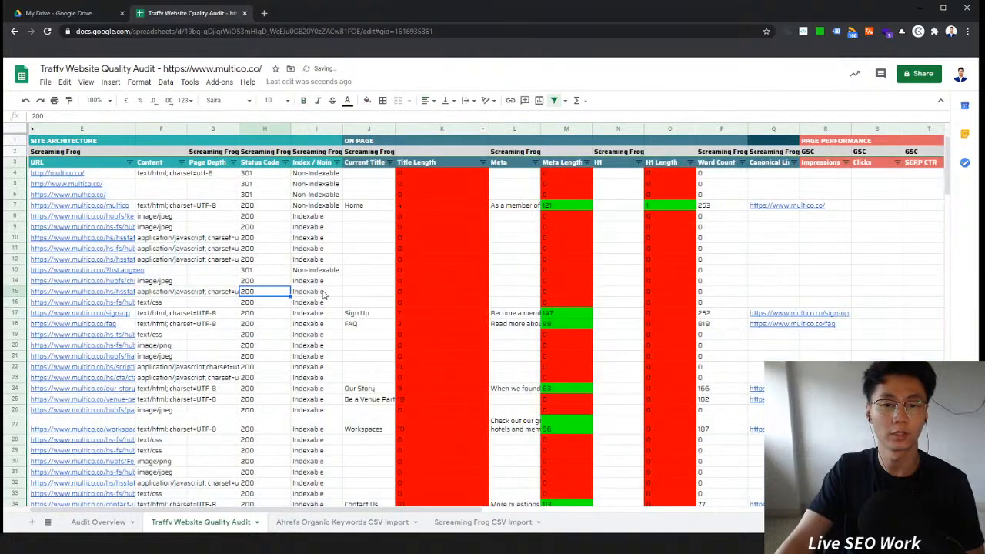
Step: Filter the Content column to show only blank values
left_click(181, 163)
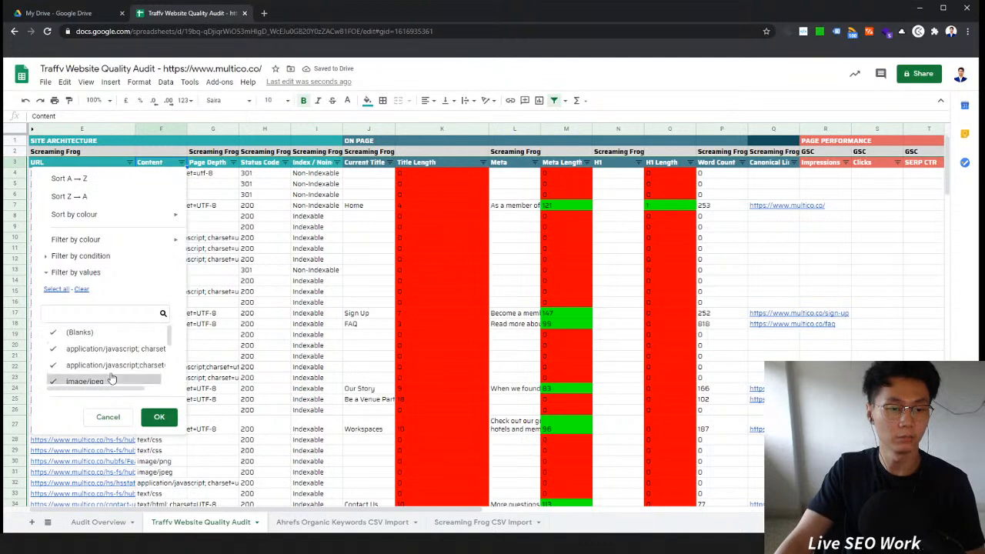
left_click(81, 288)
left_click(78, 332)
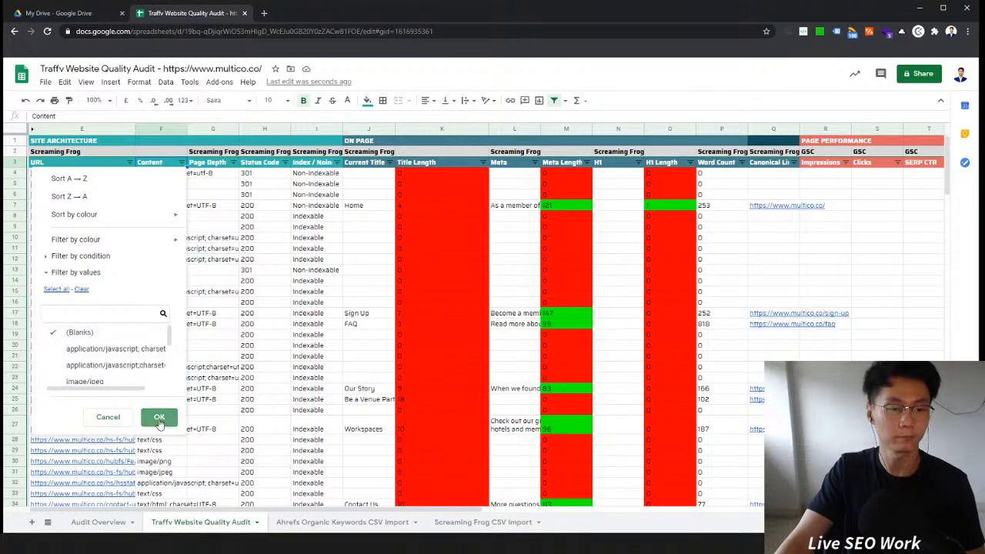
left_click(160, 419)
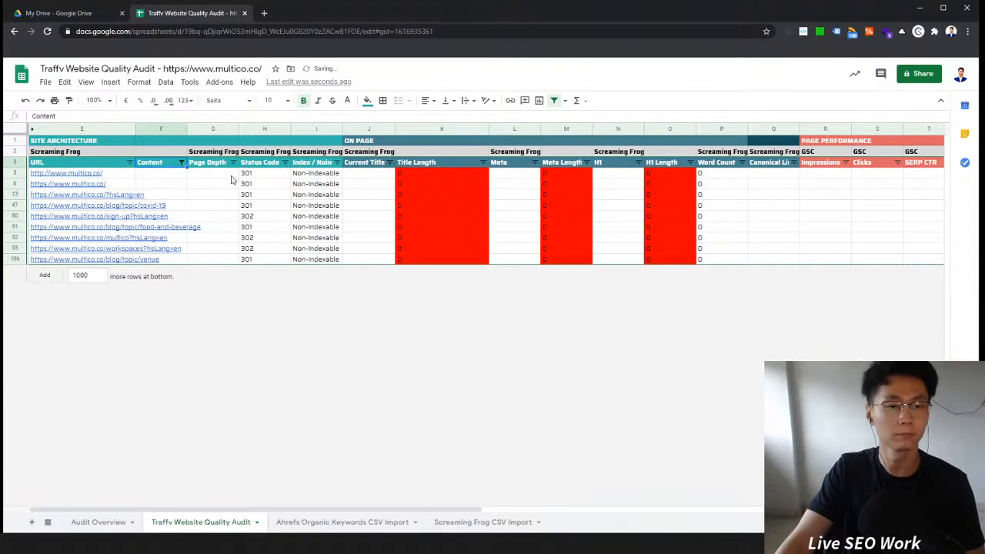
left_click(168, 185)
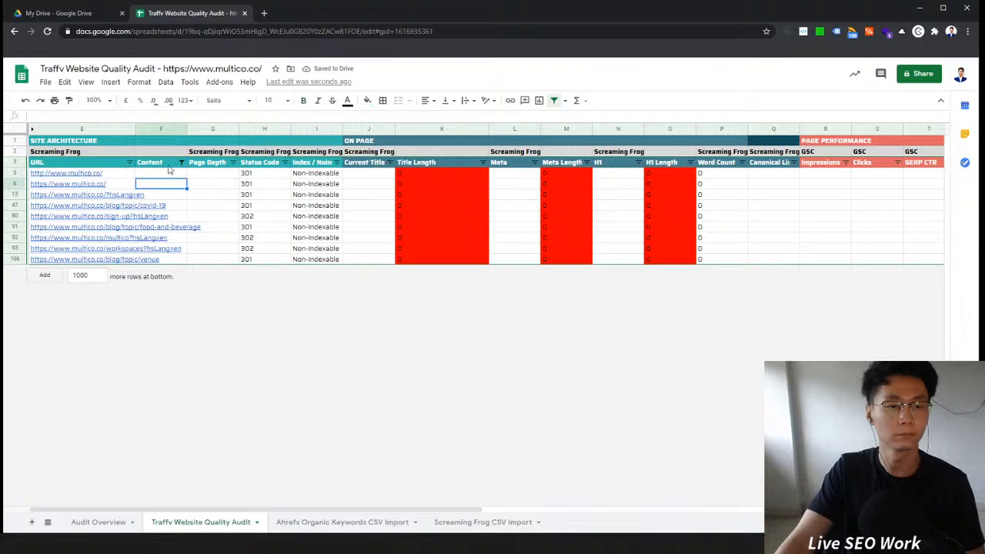
Step: Filter the Content column to show the non-HTML resources such as images, JavaScript and CSS files
left_click(180, 163)
left_click(231, 195)
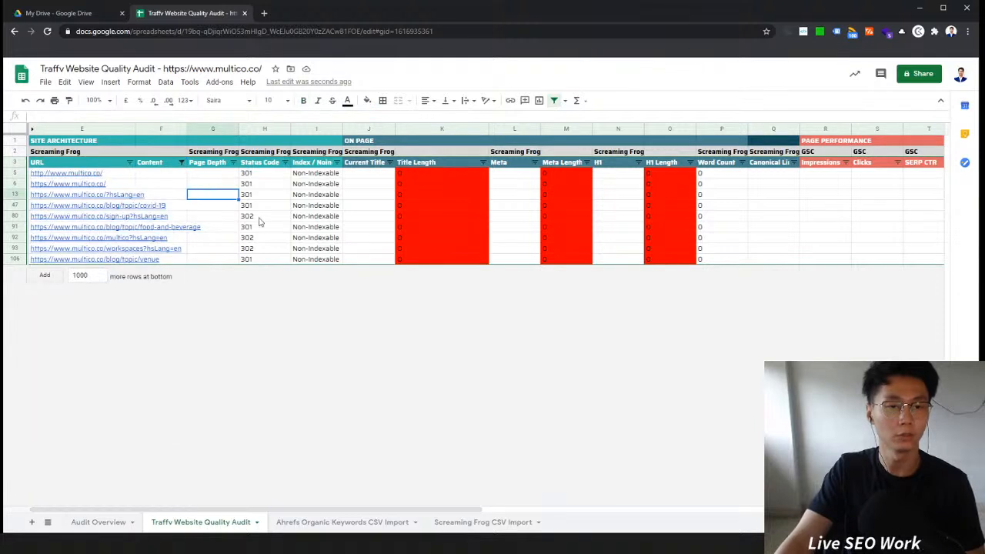
left_click(180, 162)
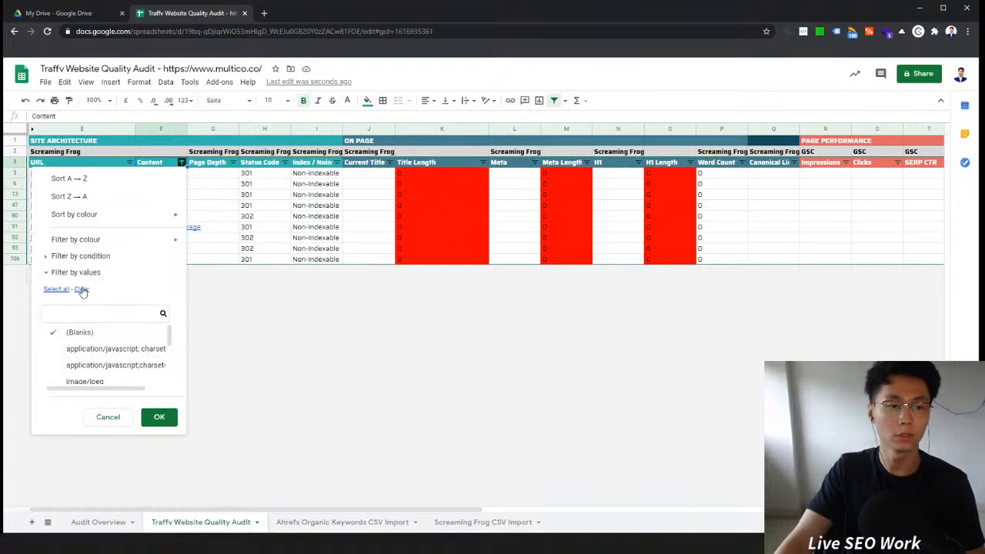
left_click_drag(169, 336, 168, 376)
left_click(116, 374)
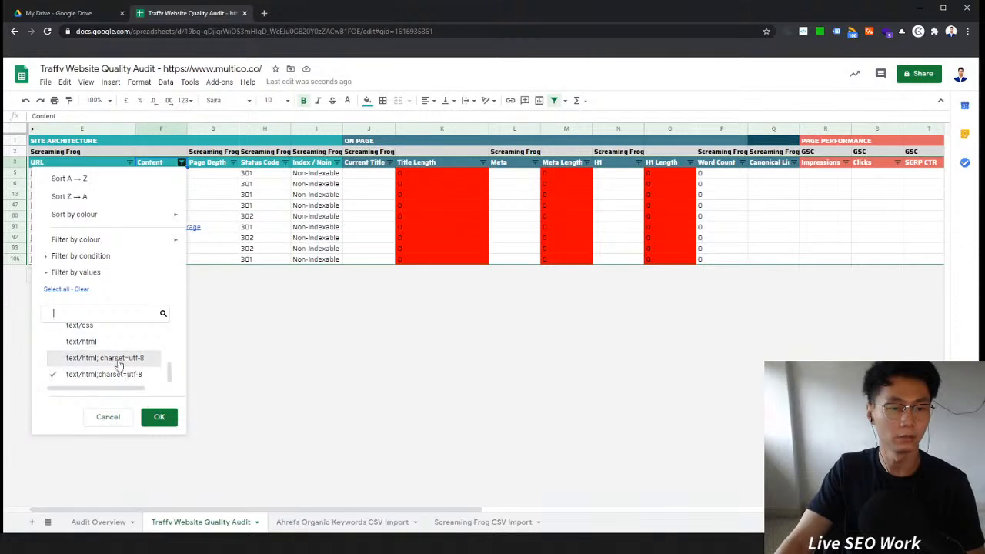
left_click(115, 358)
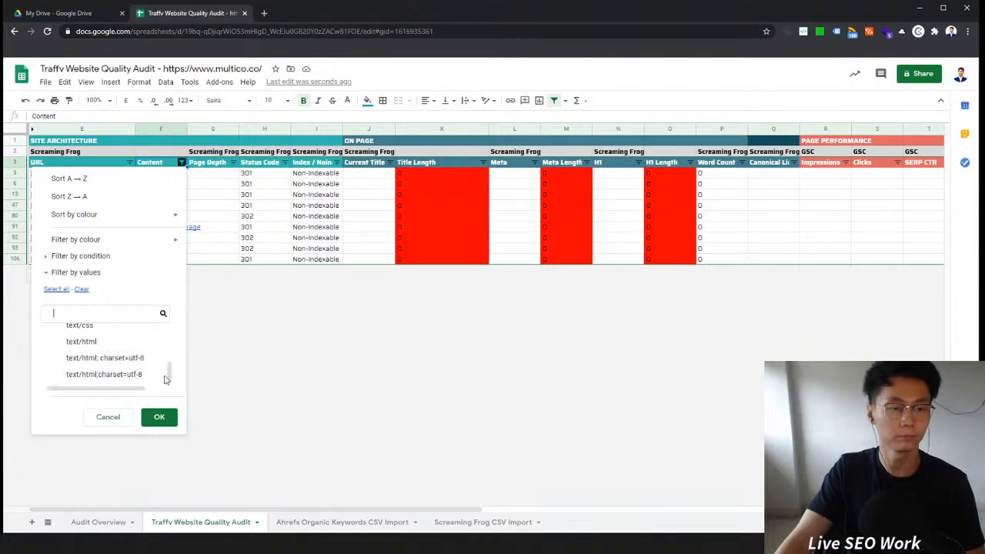
left_click_drag(170, 371, 171, 332)
left_click(115, 361)
left_click(116, 345)
left_click(115, 330)
left_click(110, 341)
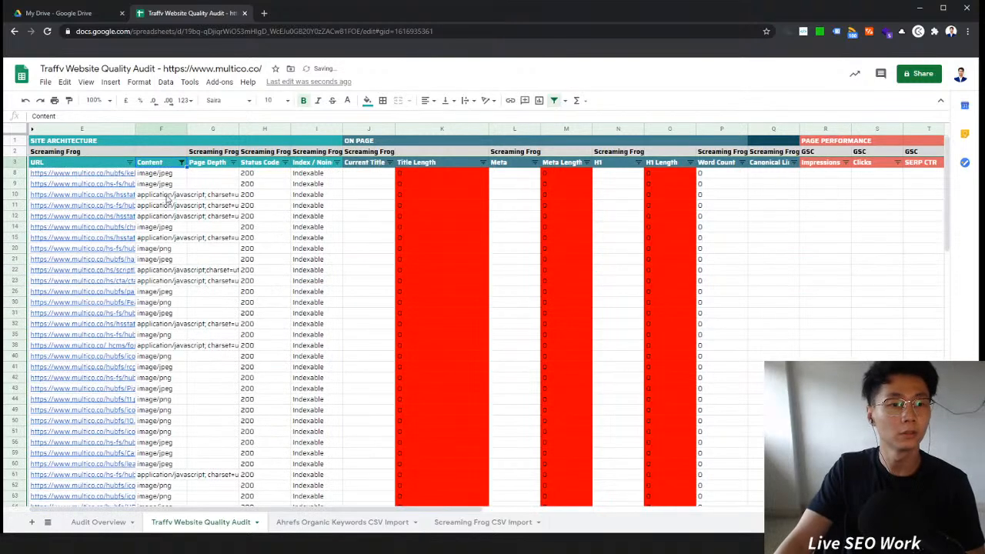
Step: Inspect the filtered resource URLs and select the thought-catalog unsplash image URL
left_click(119, 194)
left_click(100, 234)
left_click(97, 297)
left_click(94, 359)
left_click(96, 237)
left_click(109, 359)
scroll(173, 361, "down", 5)
left_click(85, 359)
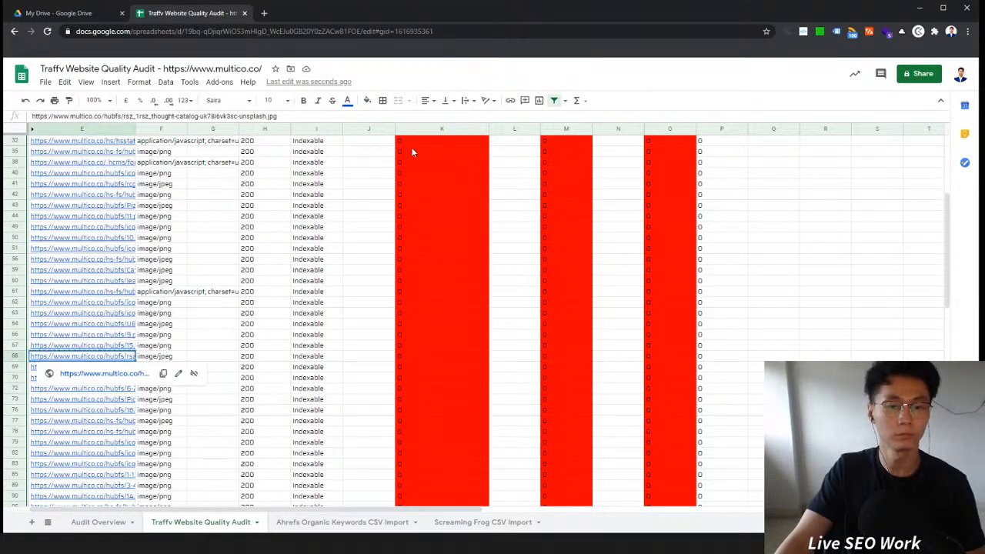
Step: Open a new tab, run a site: search with the copied URL, then load the image URL directly
scroll(394, 200, "up", 8)
left_click(264, 13)
type("google")
key("Return")
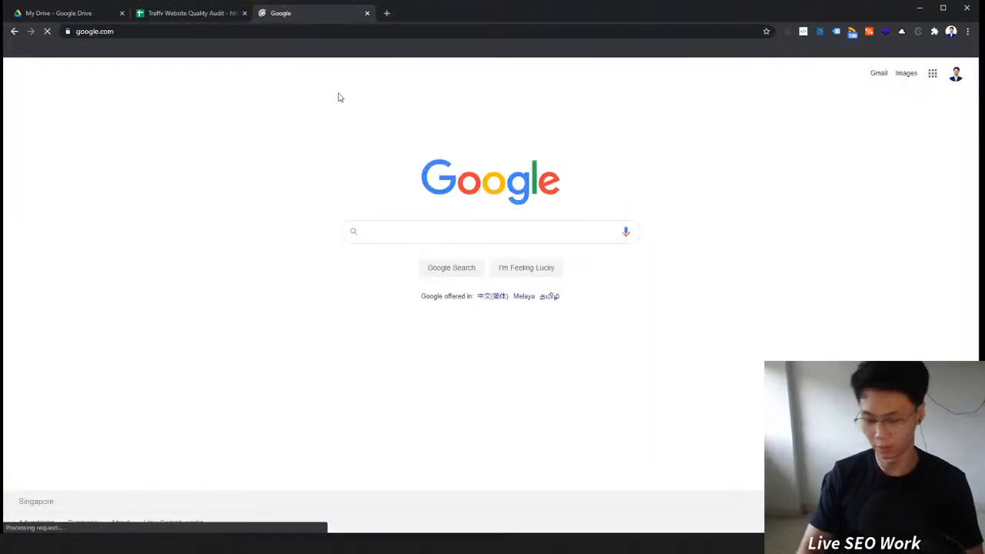
type("site:")
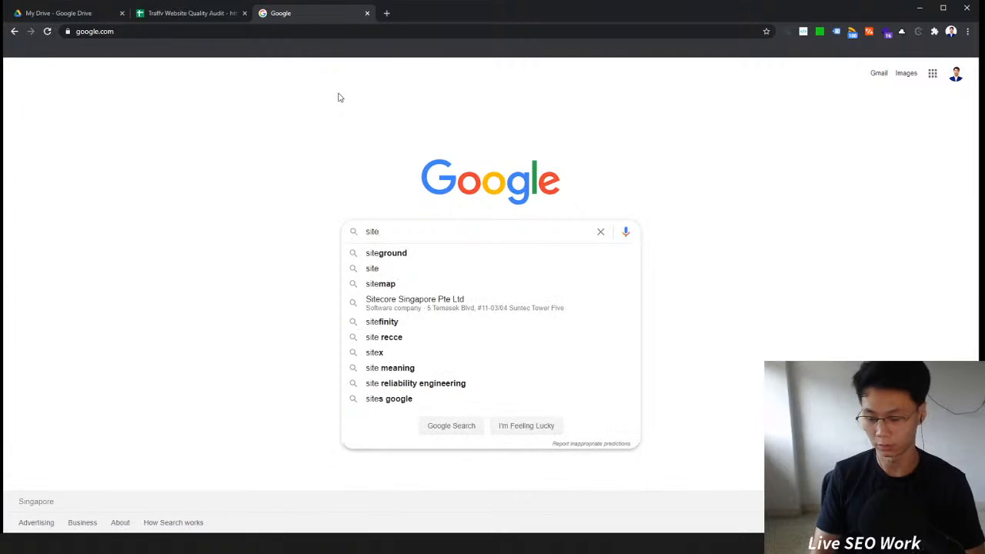
type("https://www.multico.co/hubfs/rsz_1rsz_thought-catalog-uk78i6vk3sc-unsplash.jpg")
key("Return")
left_click(306, 30)
type("https://www.multico.co/hubfs/rsz_1rsz_thought-catalog-uk78i6vk3sc-unsplash.jpg")
key("Return")
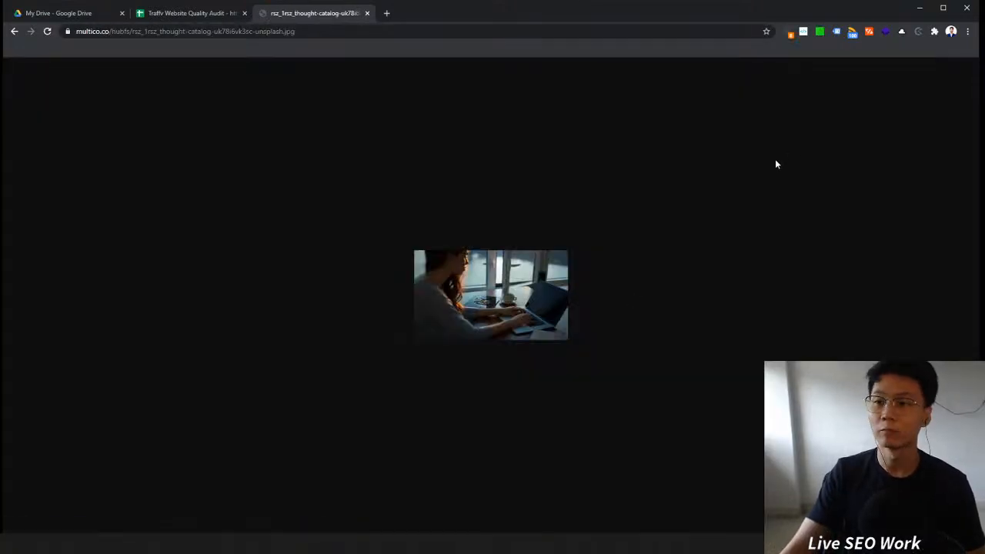
Step: Close the image tab and return to the audit sheet
right_click(575, 274)
right_click(548, 286)
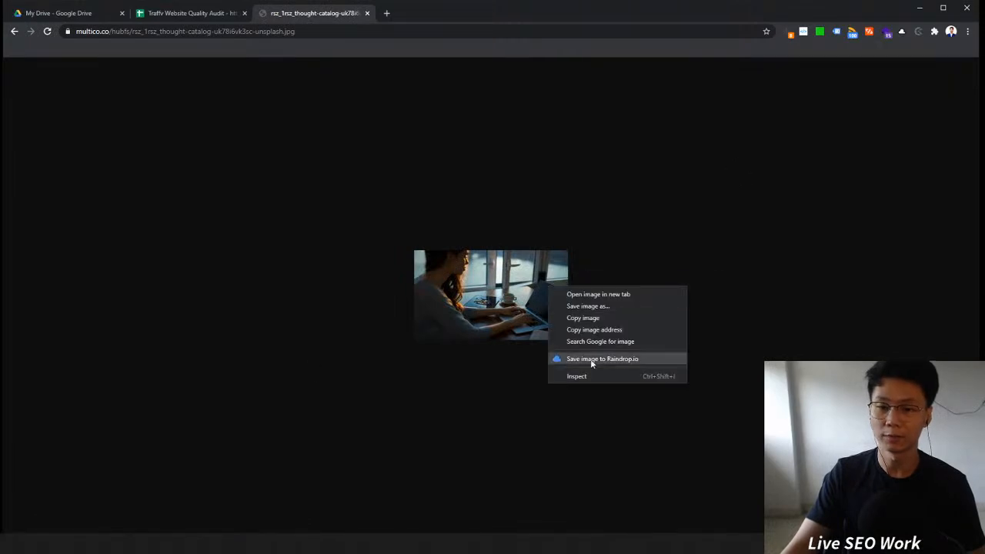
key("Escape")
left_click(192, 14)
left_click(337, 19)
left_click(367, 13)
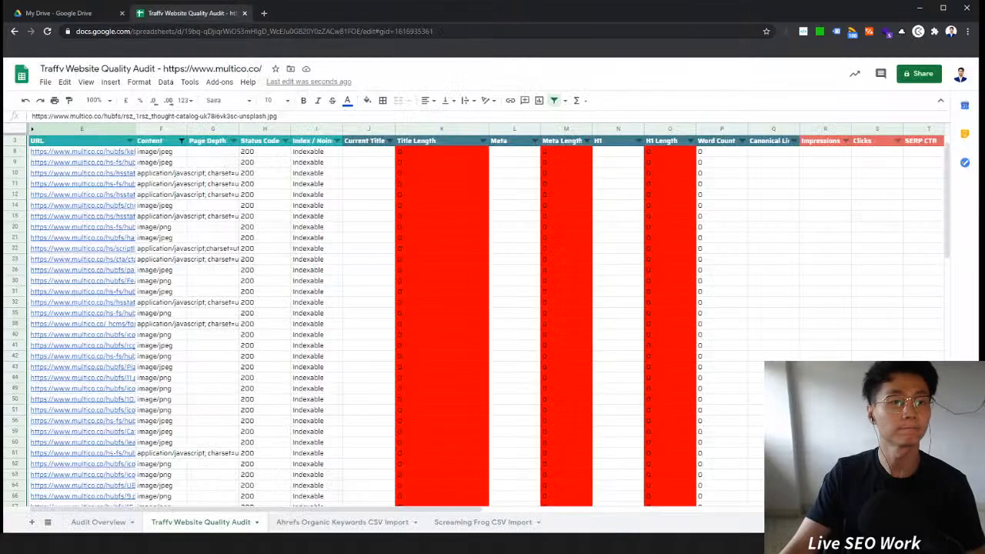
Step: Open google.com in a new tab and switch back to the audit sheet
left_click(264, 13)
type("google.com")
key("Return")
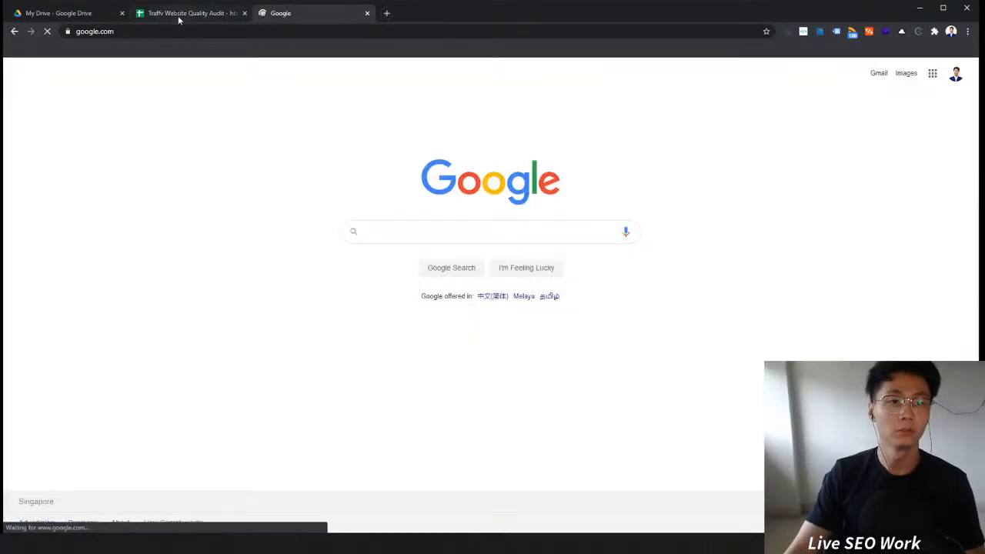
left_click(178, 16)
Step: Filter the Content column to show only application/javascript resources
left_click(181, 162)
left_click(116, 331)
left_click(115, 348)
left_click(115, 367)
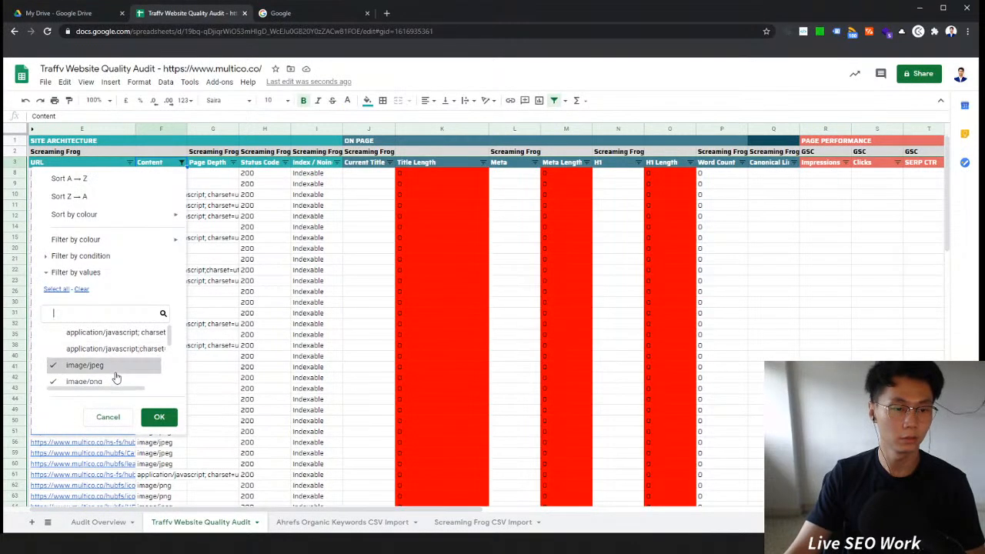
left_click(115, 373)
left_click(118, 383)
left_click_drag(169, 340, 164, 315)
left_click(115, 331)
left_click(159, 416)
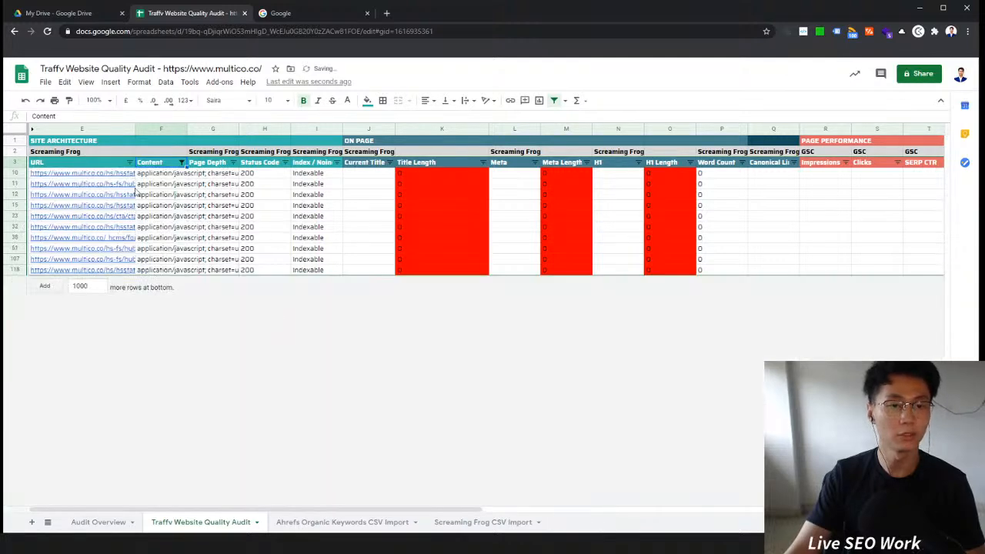
Step: Open one of the JavaScript file URLs in a new tab to check it, then close that tab
left_click(94, 184)
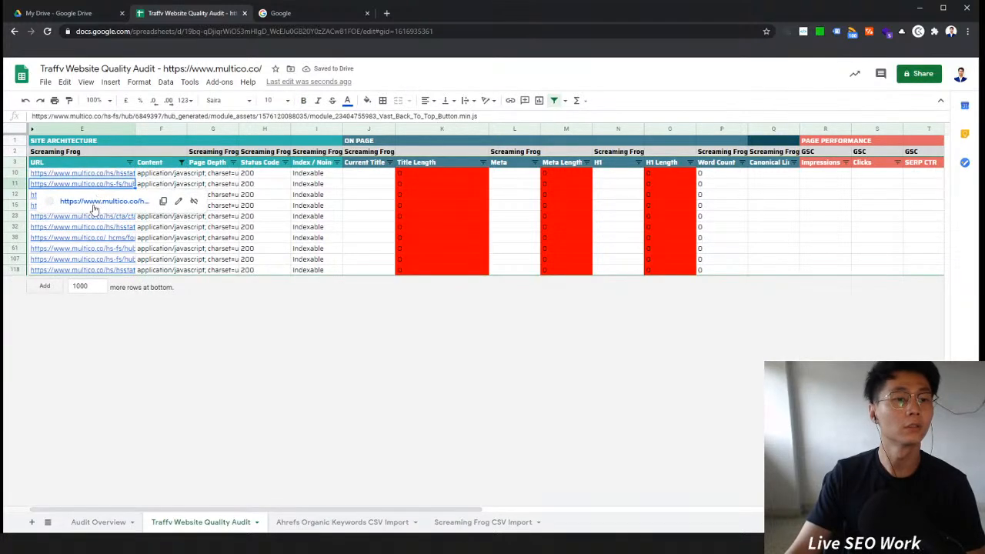
left_click(96, 201)
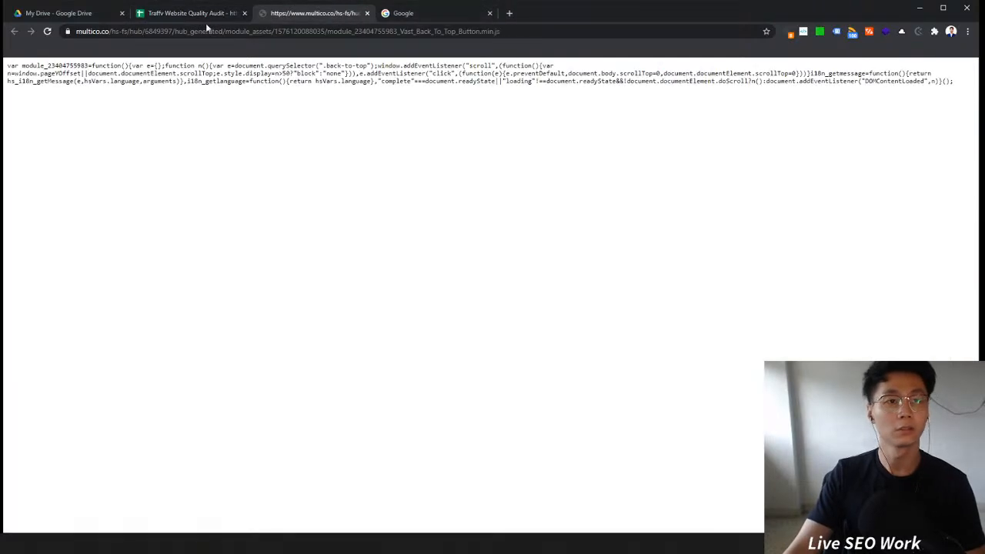
left_click(195, 32)
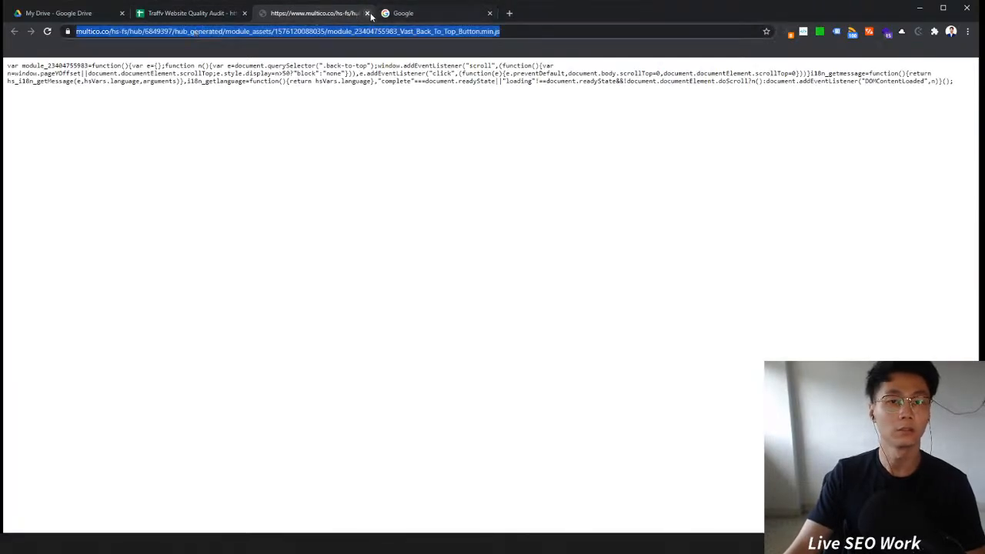
left_click(368, 14)
Step: Filter the Content column to show only the text/html entries
left_click(180, 162)
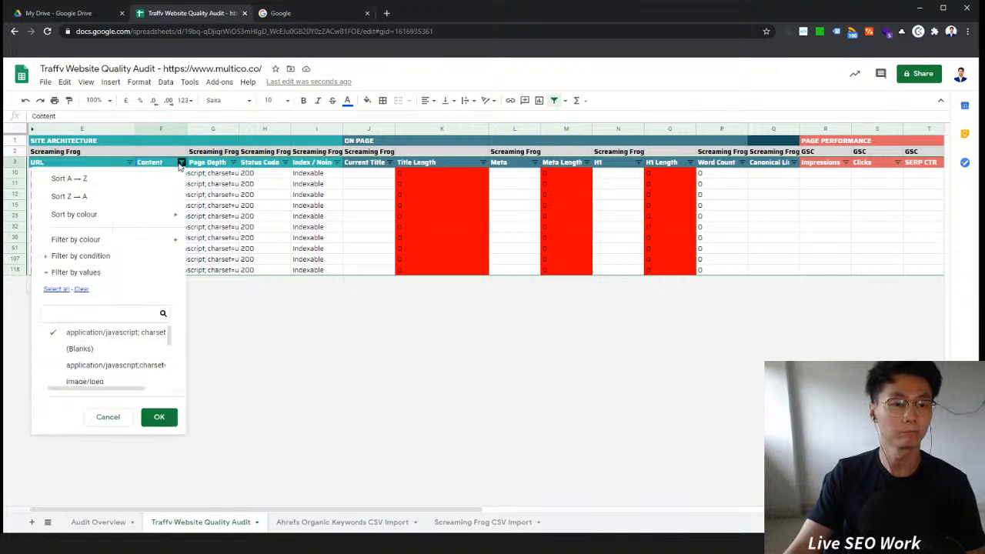
left_click(96, 350)
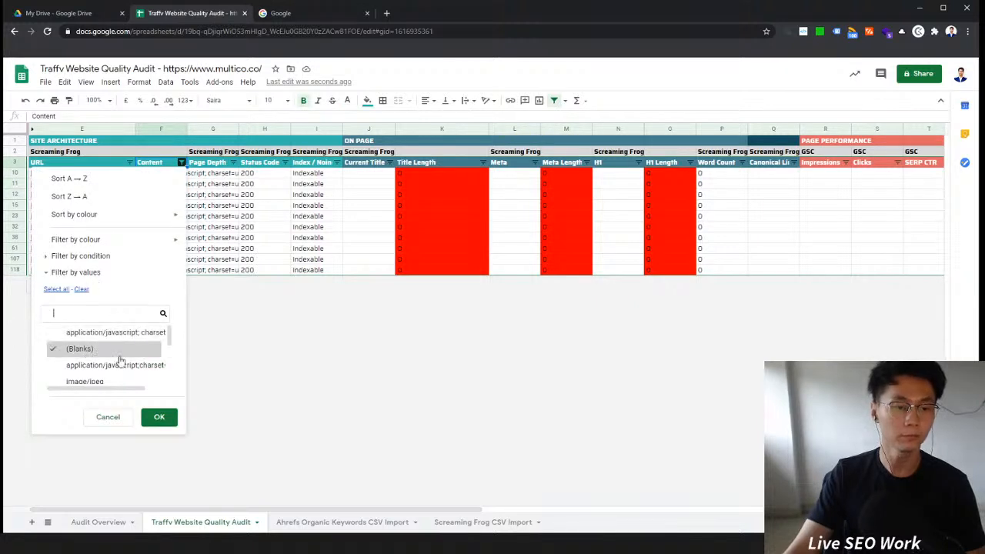
scroll(144, 367, "down", 1)
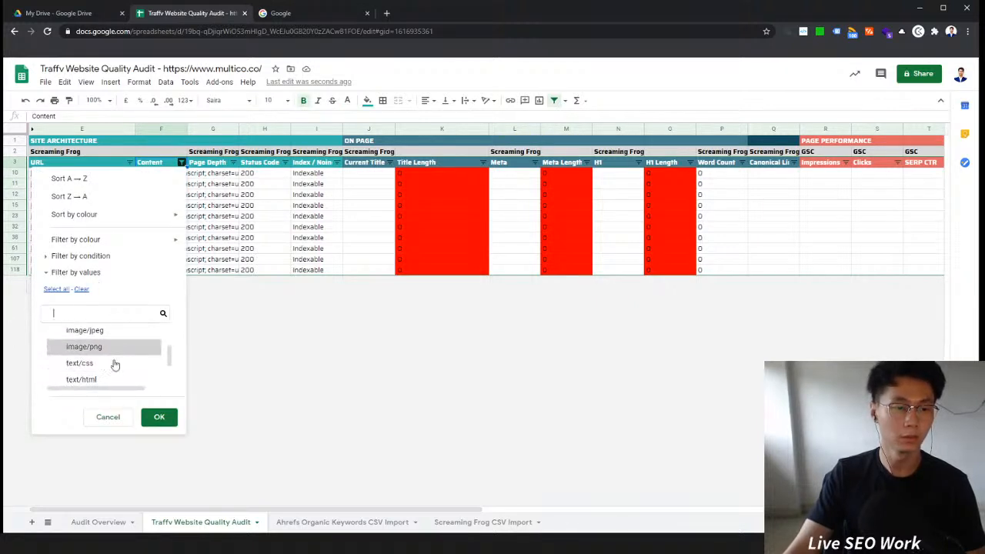
left_click(123, 378)
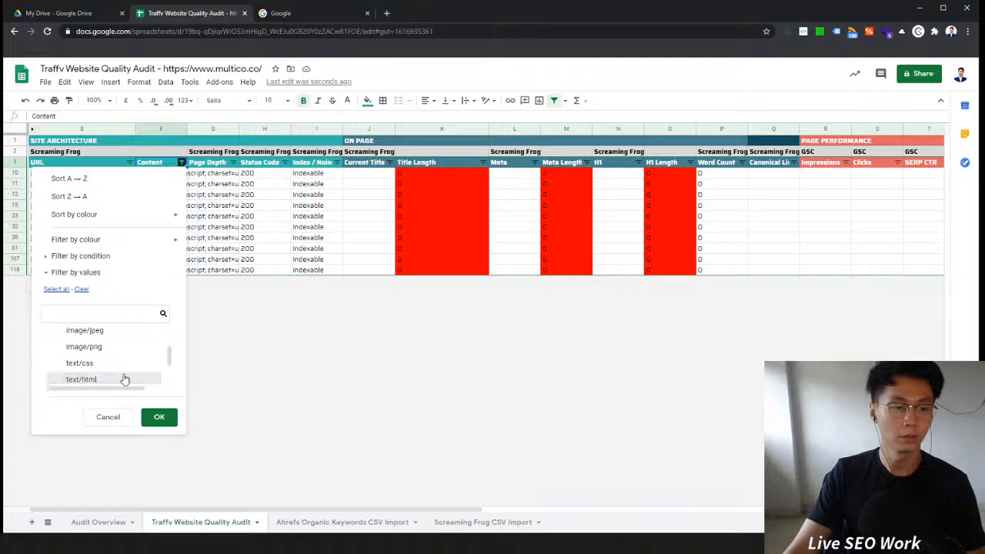
scroll(127, 369, "down", 1)
left_click(132, 359)
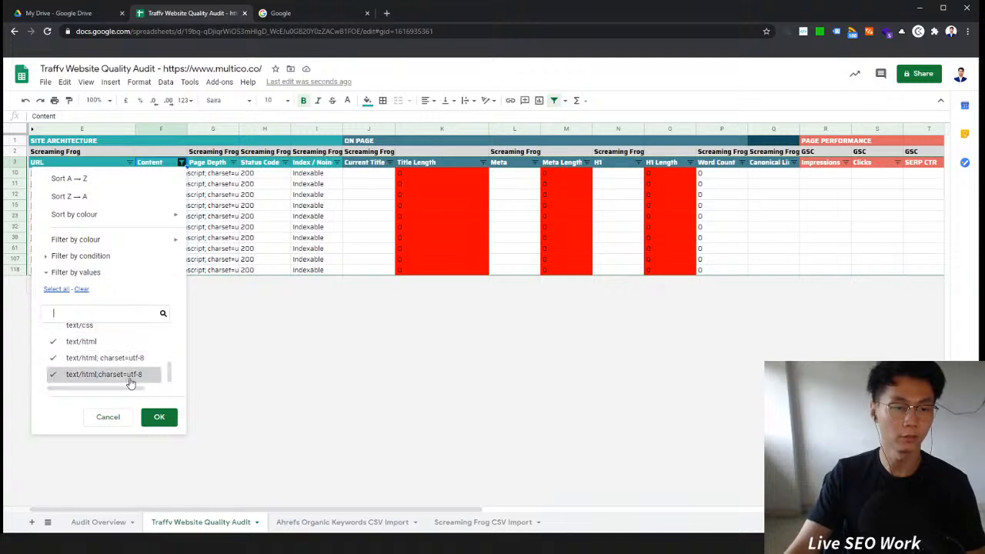
scroll(123, 370, "up", 2)
scroll(129, 369, "down", 2)
left_click(120, 375)
left_click(123, 360)
left_click(160, 416)
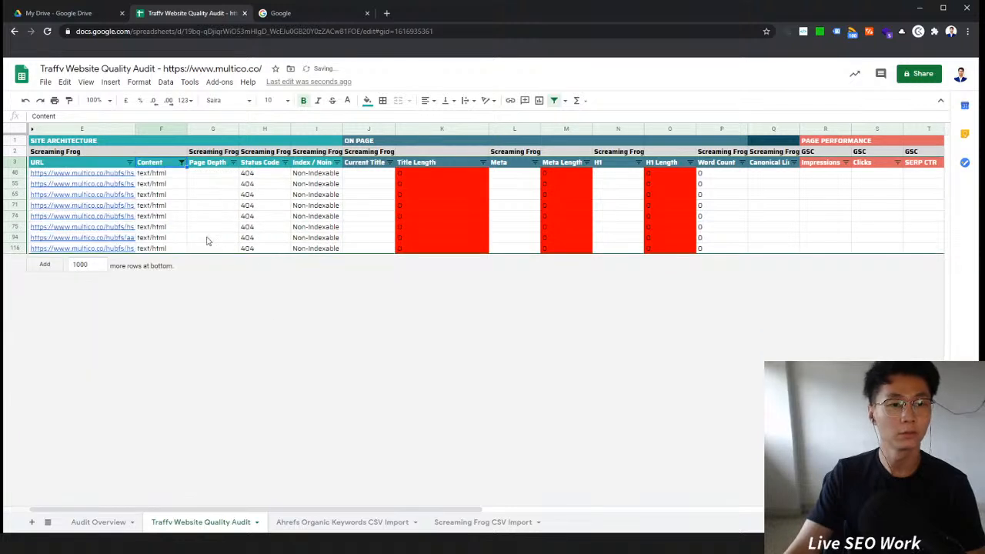
Step: Open the first text/html URL from the filtered list in a new tab to check it
left_click(115, 173)
left_click(115, 191)
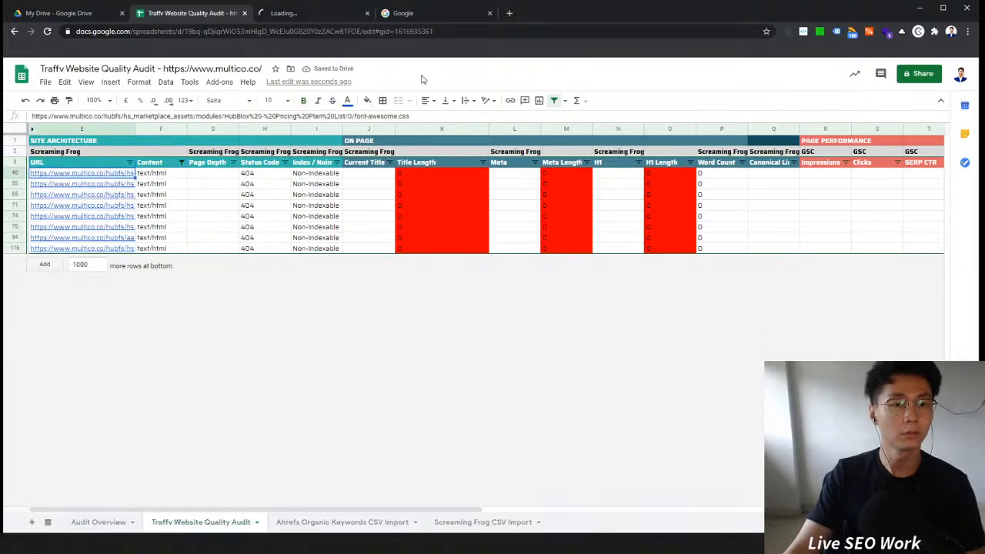
left_click(321, 15)
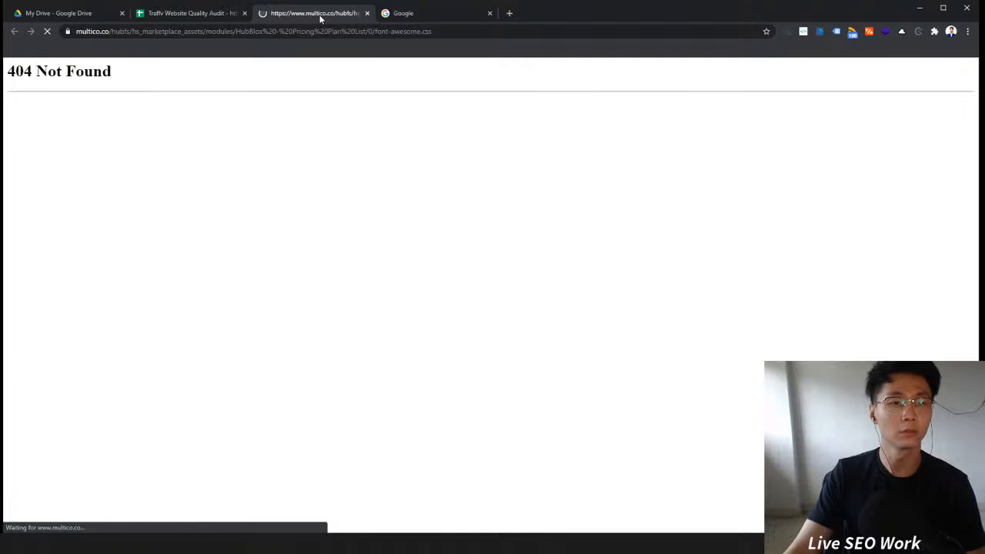
Step: Search Google for the 404 font-awesome.css URL by prefixing it with the site: operator
left_click(185, 30)
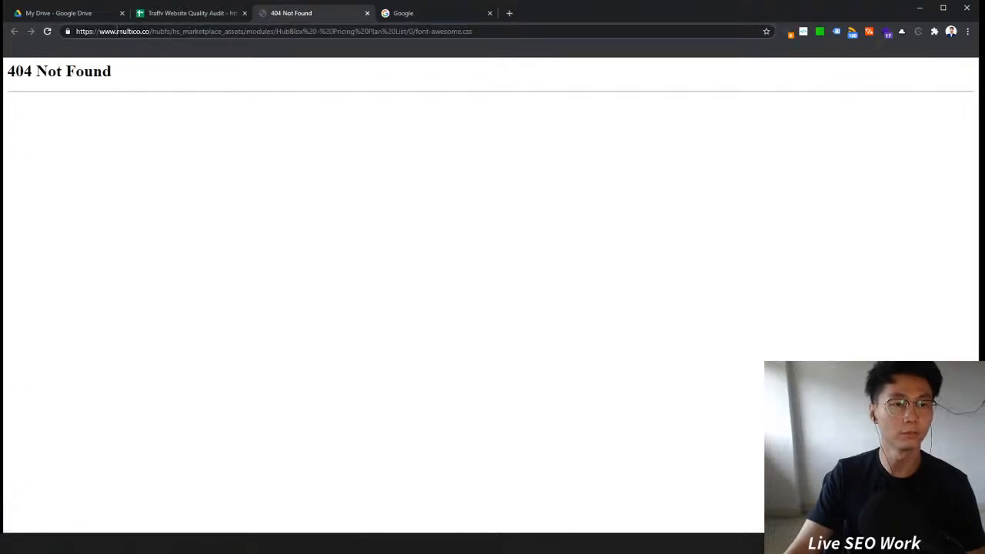
left_click_drag(117, 31, 73, 31)
type("site:")
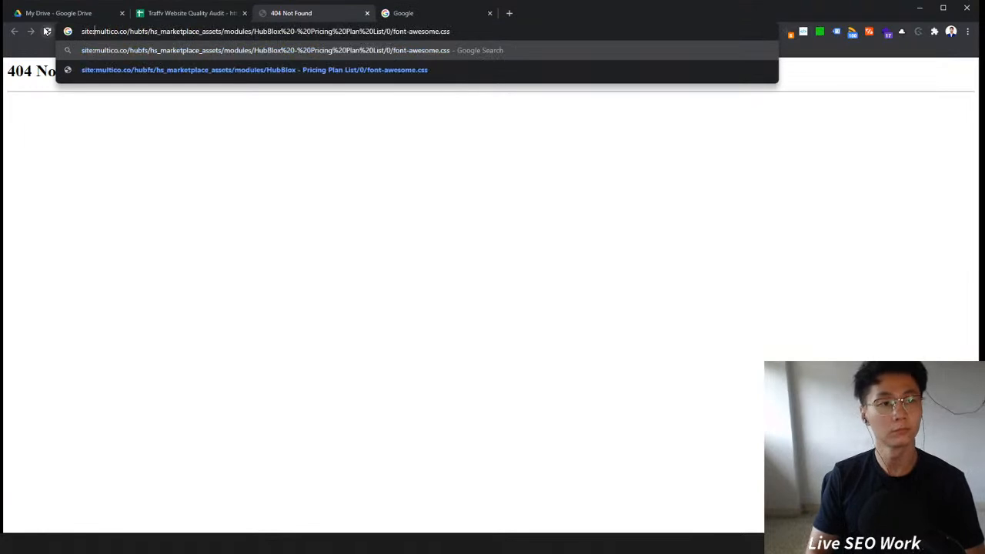
key("Return")
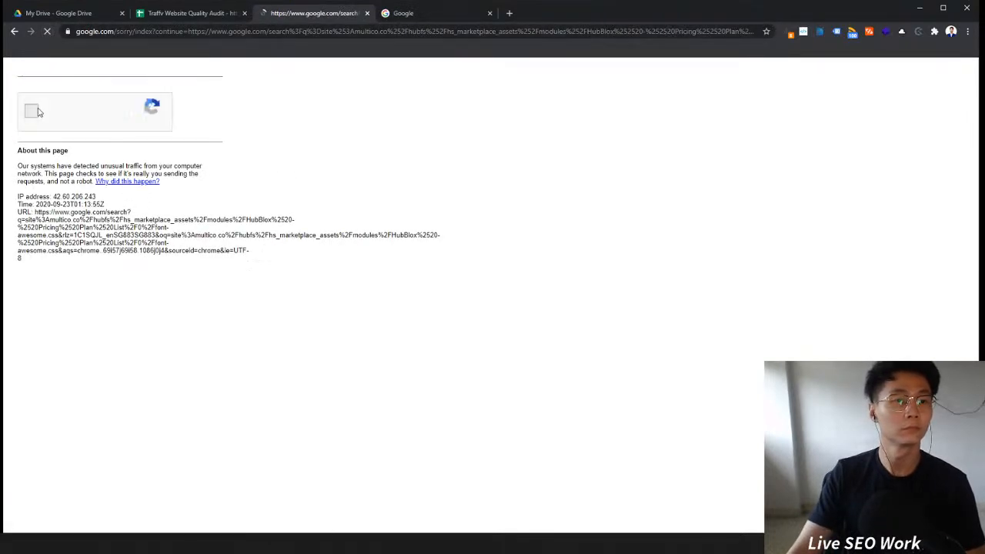
Step: Complete the reCAPTCHA challenge by selecting the bicycle images and verifying
left_click(31, 110)
left_click(88, 286)
left_click(146, 293)
left_click(80, 160)
left_click(146, 296)
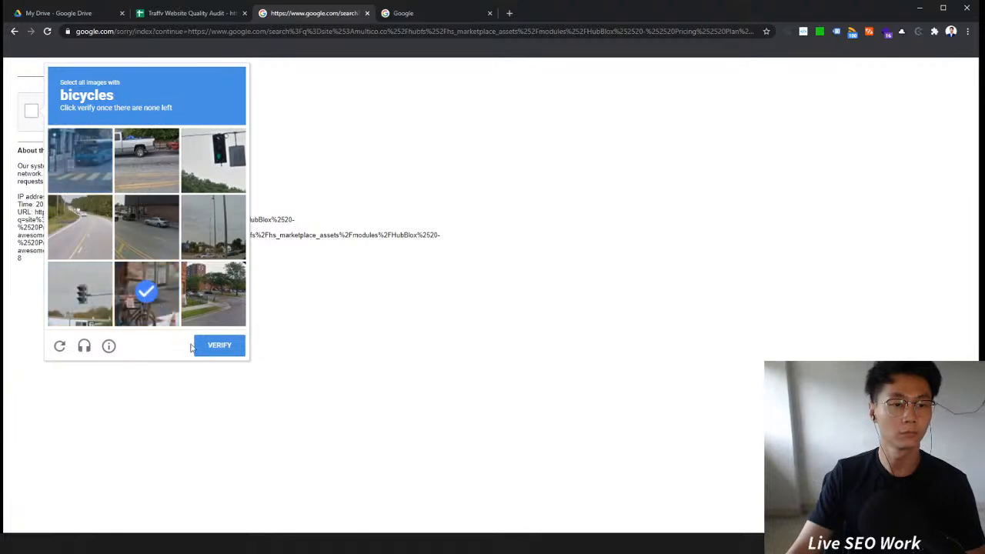
left_click(219, 346)
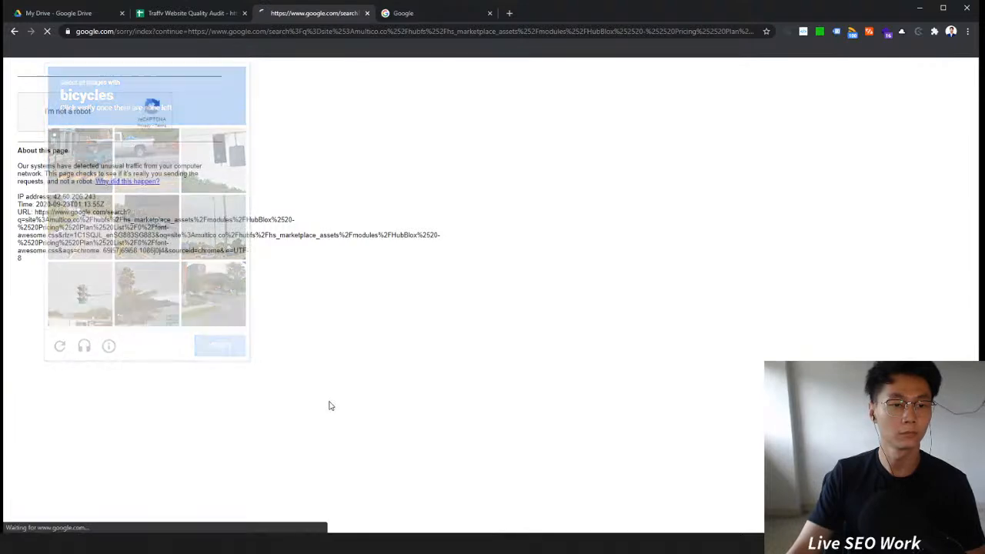
Step: Add the blanks and both text/html; charset=utf-8 and UTF-8 values to the Content column filter
left_click(180, 13)
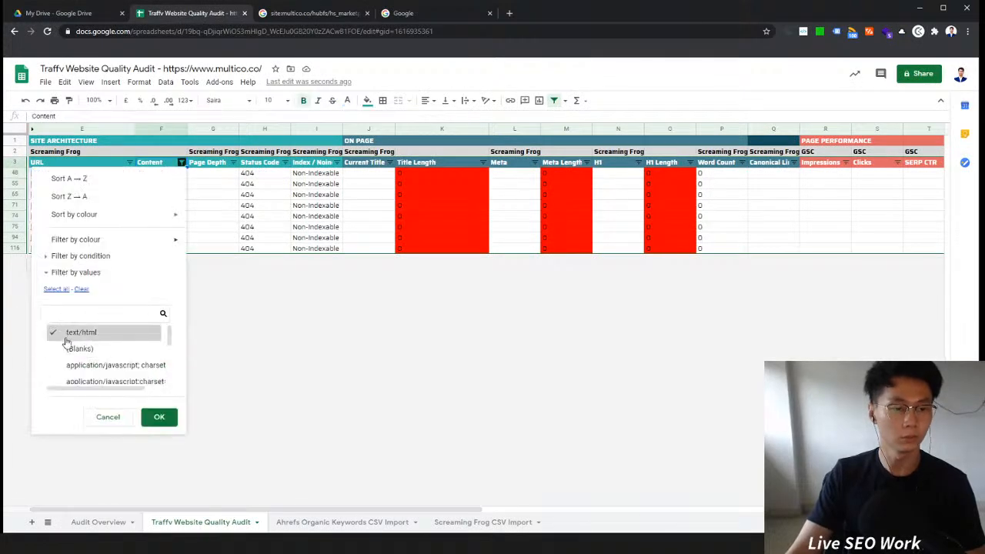
scroll(139, 362, "down", 3)
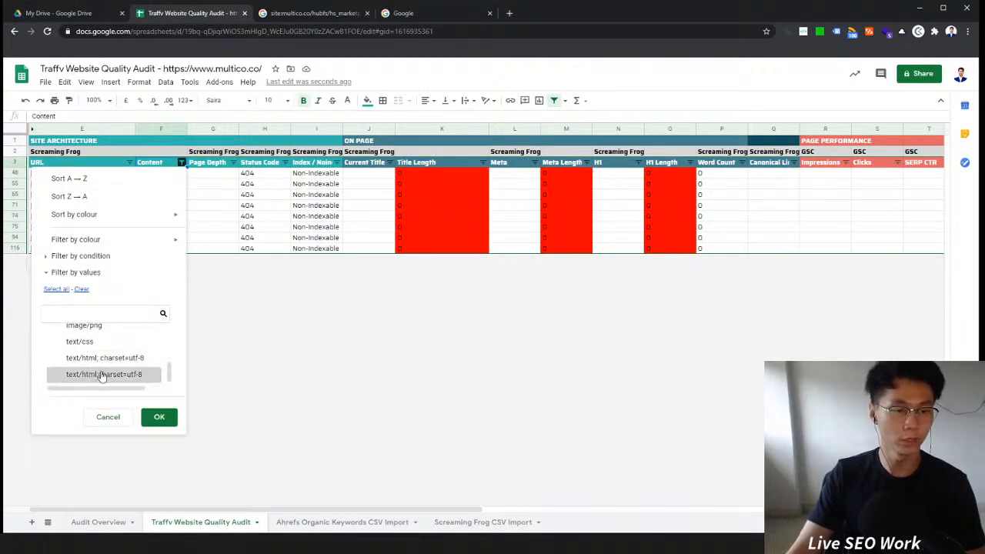
left_click(136, 360)
left_click(135, 377)
scroll(136, 377, "up", 3)
left_click(130, 347)
left_click(158, 417)
scroll(273, 340, "down", 5)
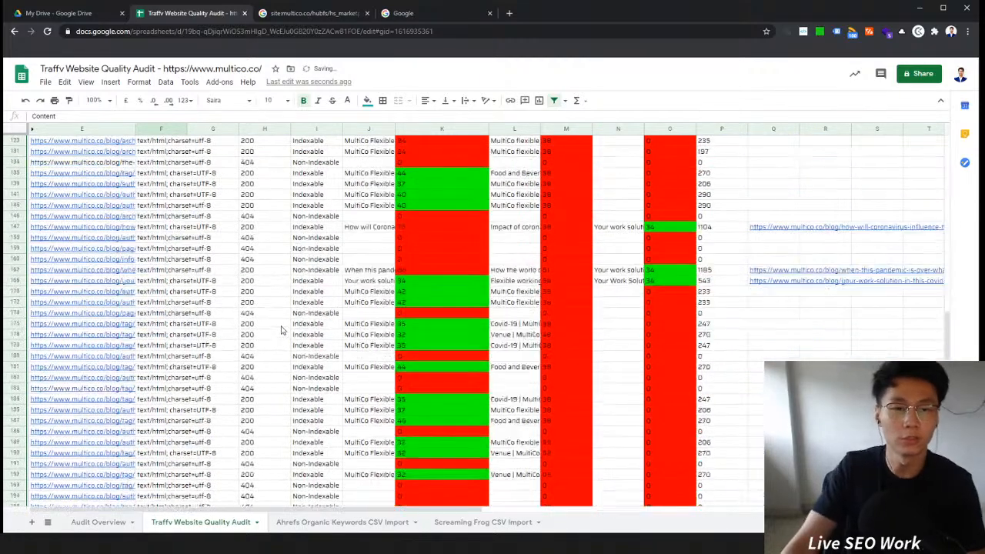
scroll(291, 329, "up", 5)
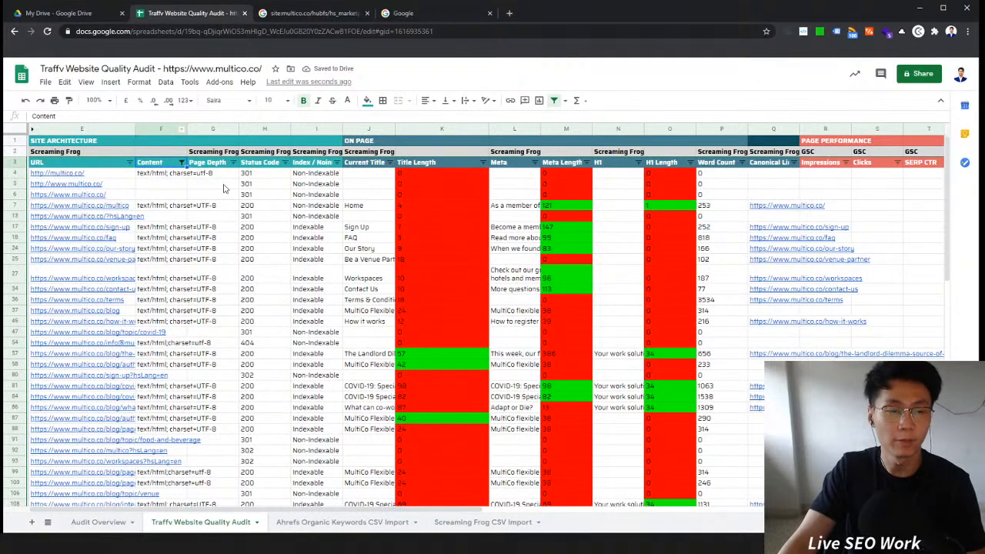
Step: Widen the URL column to show full addresses and sort it A to Z
left_click(344, 199)
left_click(313, 174)
left_click_drag(312, 179, 309, 240)
left_click(244, 249)
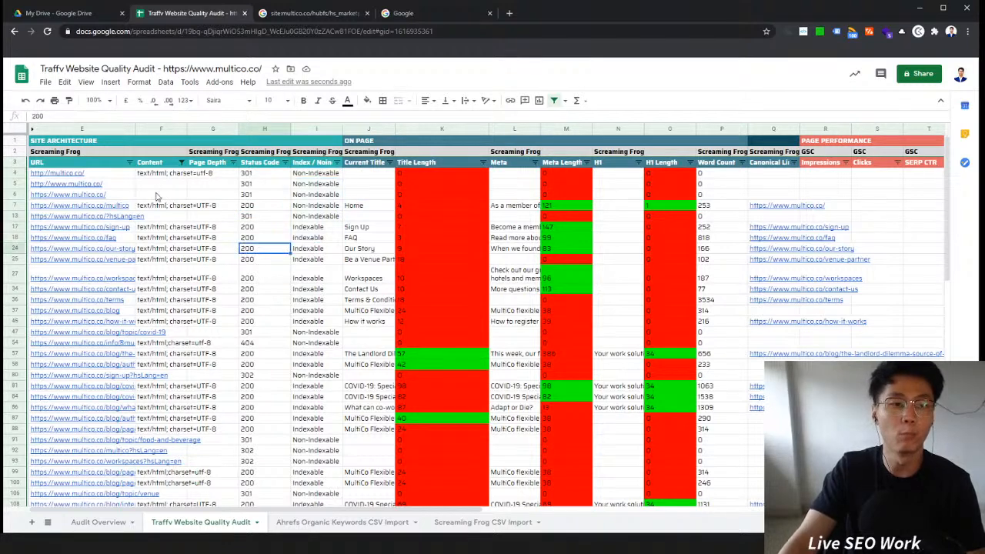
left_click(257, 209)
left_click(127, 206)
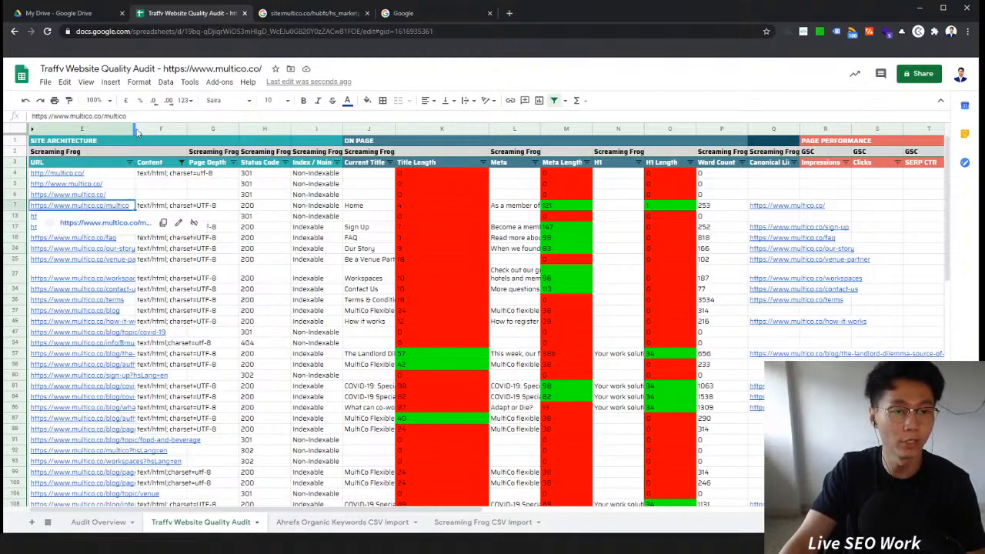
left_click_drag(135, 129, 457, 129)
left_click(451, 162)
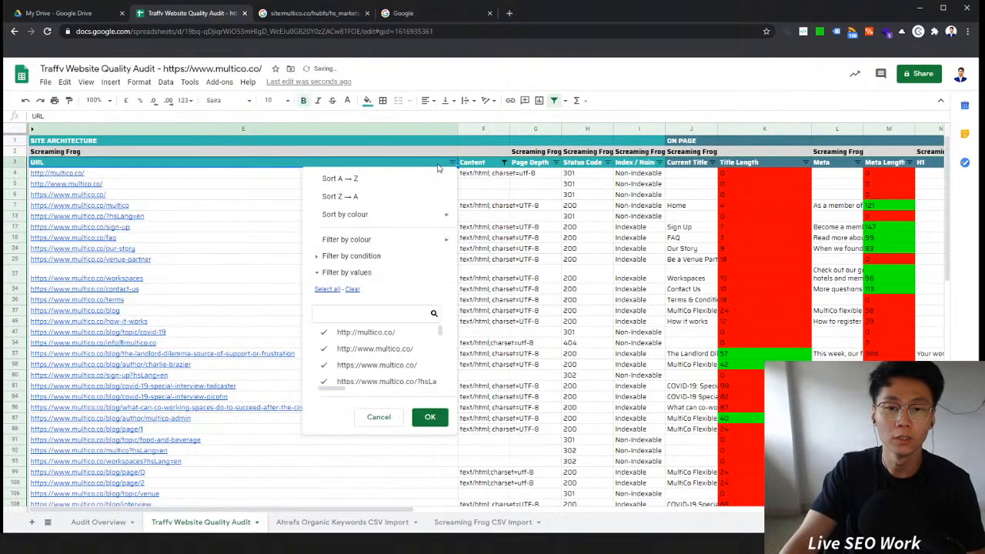
left_click(338, 178)
Step: Inspect the link previews of the homepage and redirecting URLs at the top of the sorted list
left_click(292, 211)
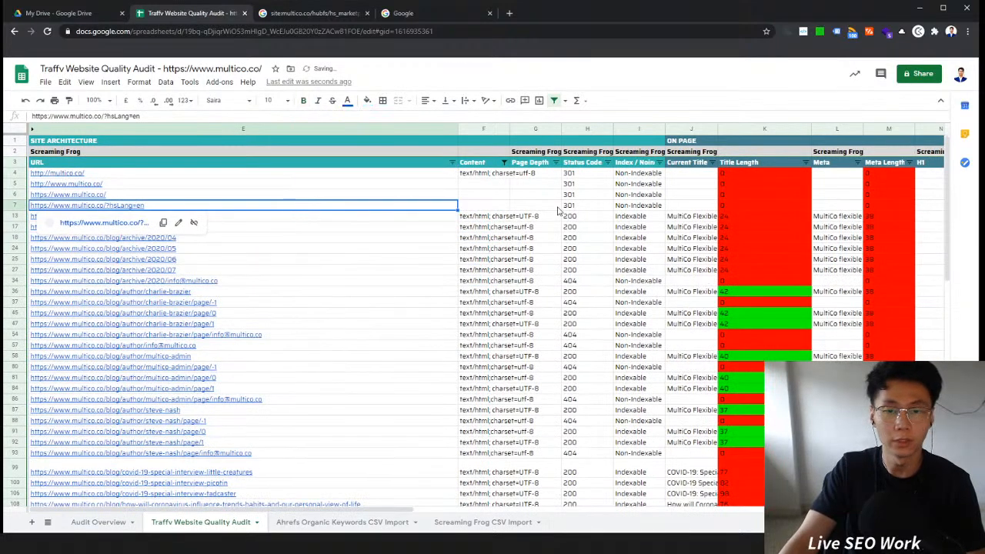
left_click(560, 211)
left_click(507, 214)
left_click(126, 205)
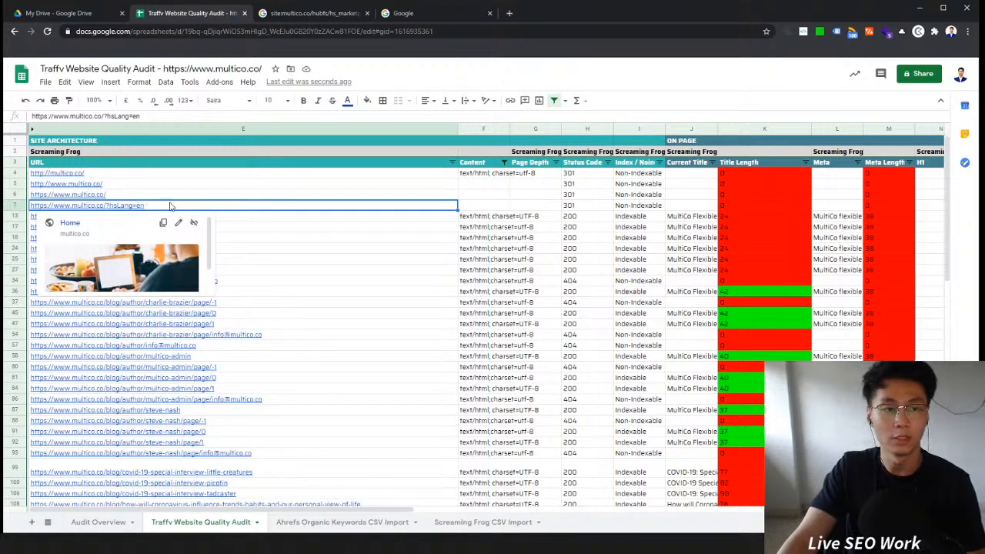
left_click(120, 196)
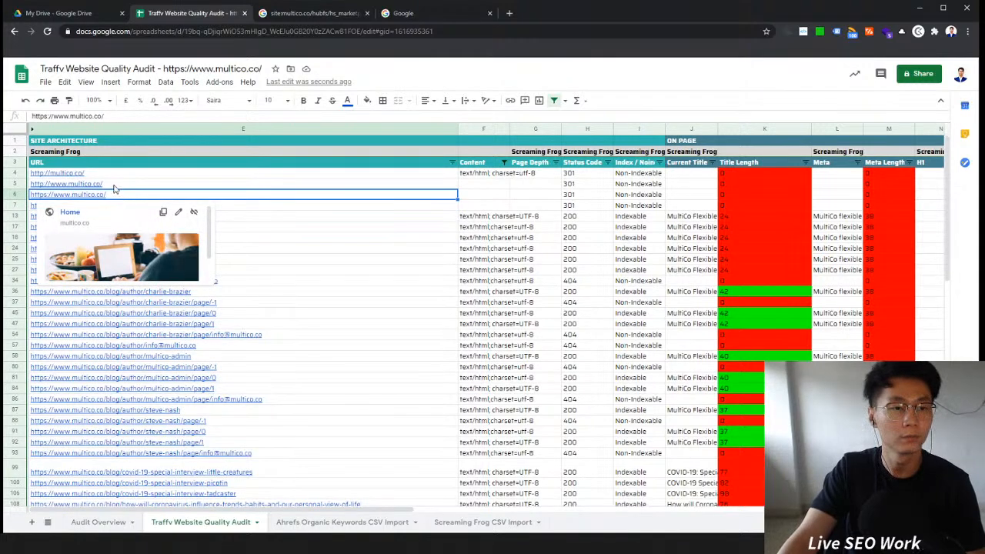
left_click(114, 186)
left_click(291, 205)
left_click(292, 197)
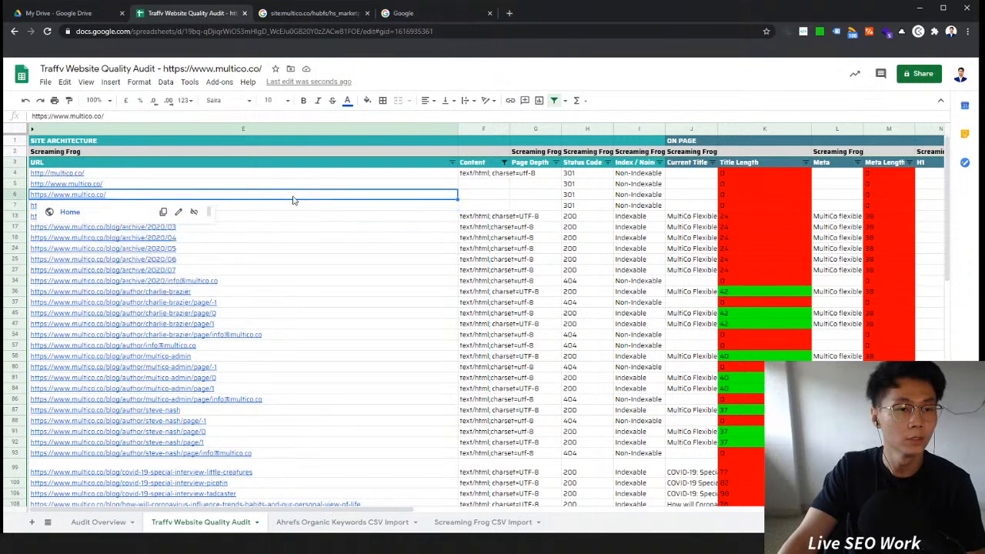
left_click(528, 230)
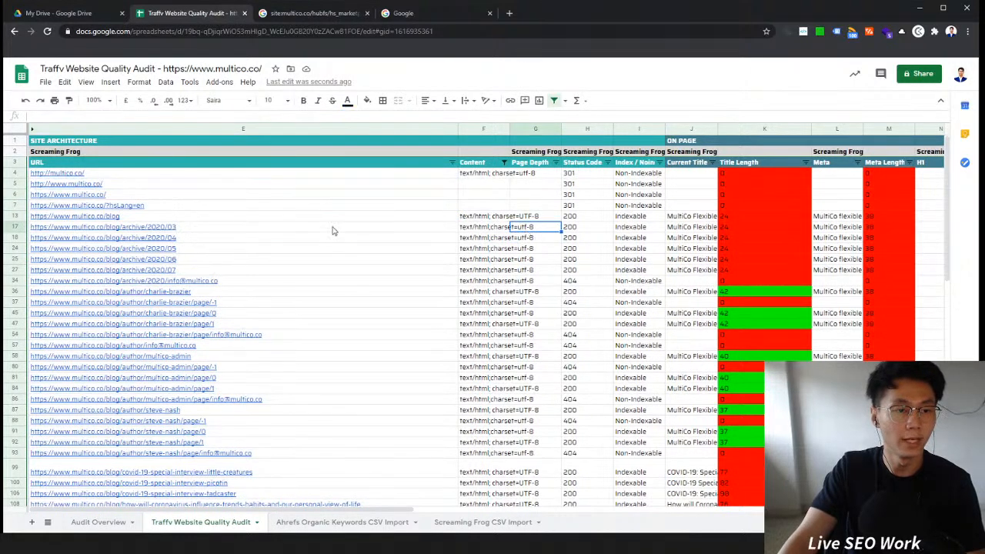
left_click(119, 196)
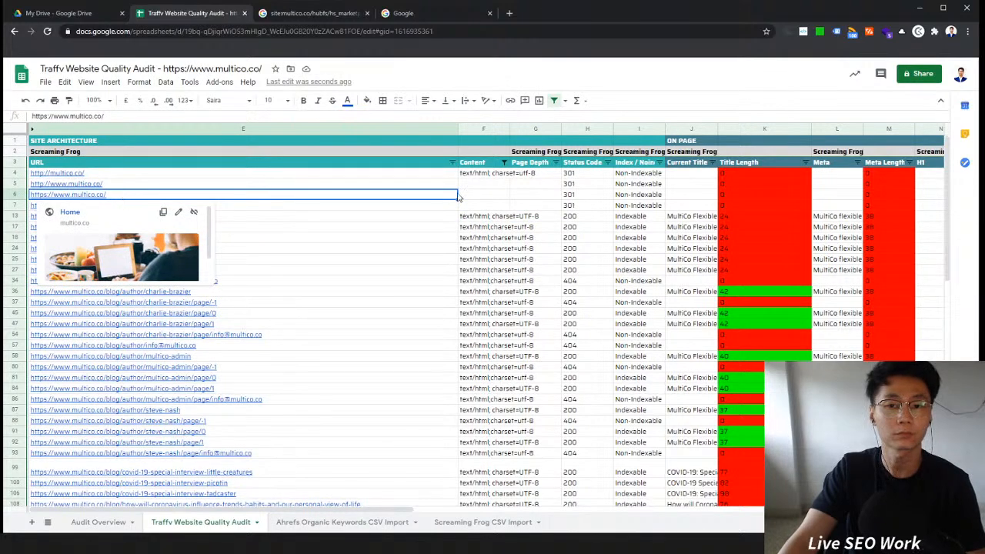
left_click(163, 186)
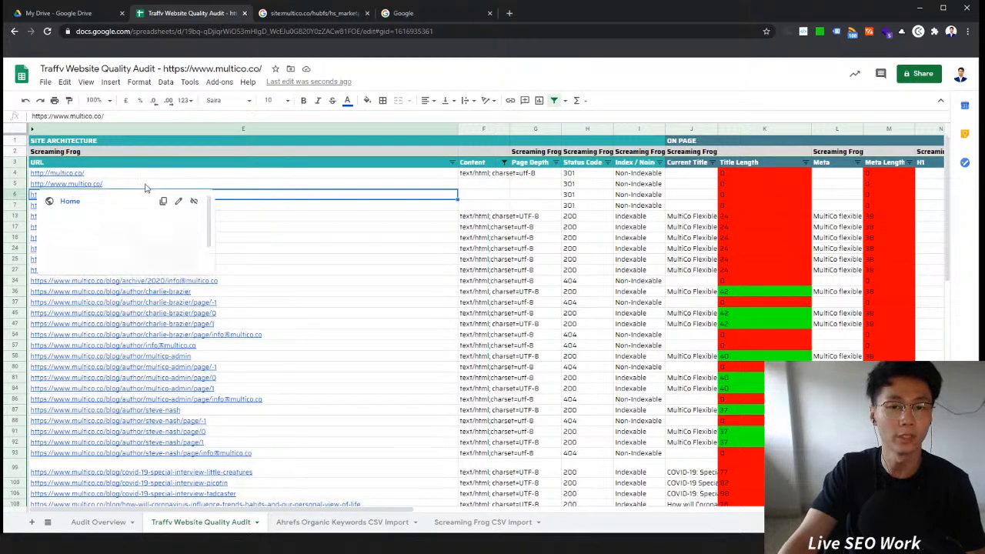
left_click(285, 176)
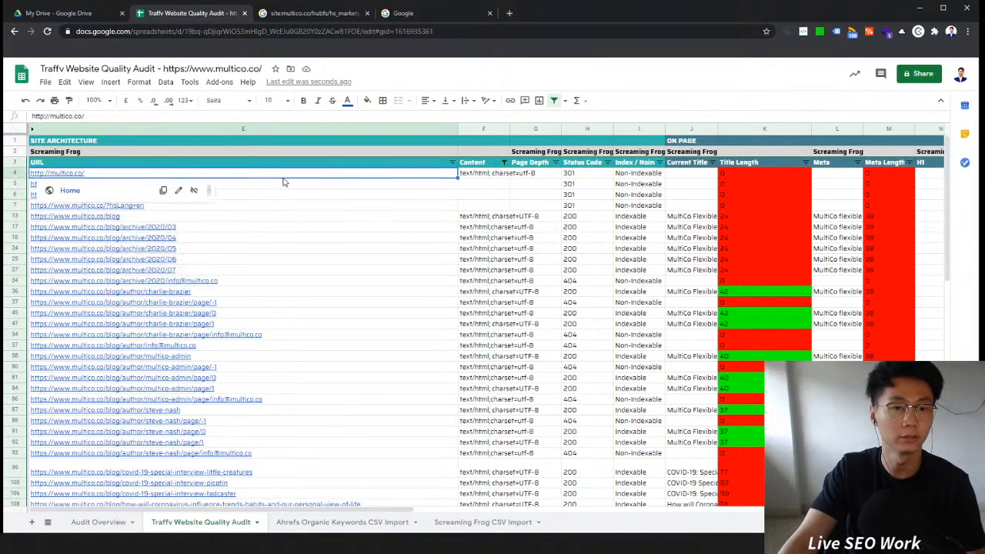
left_click(323, 184)
left_click(377, 205)
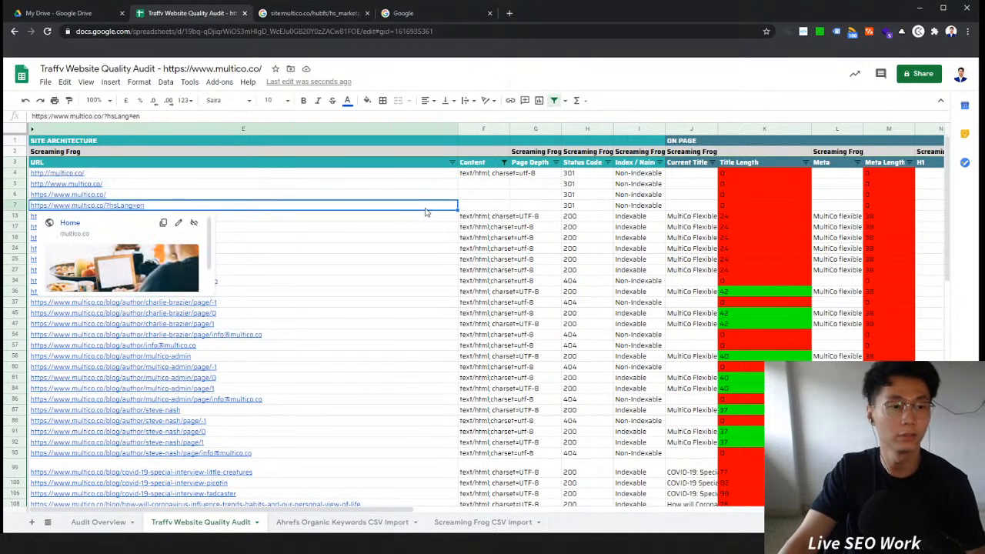
left_click(154, 196)
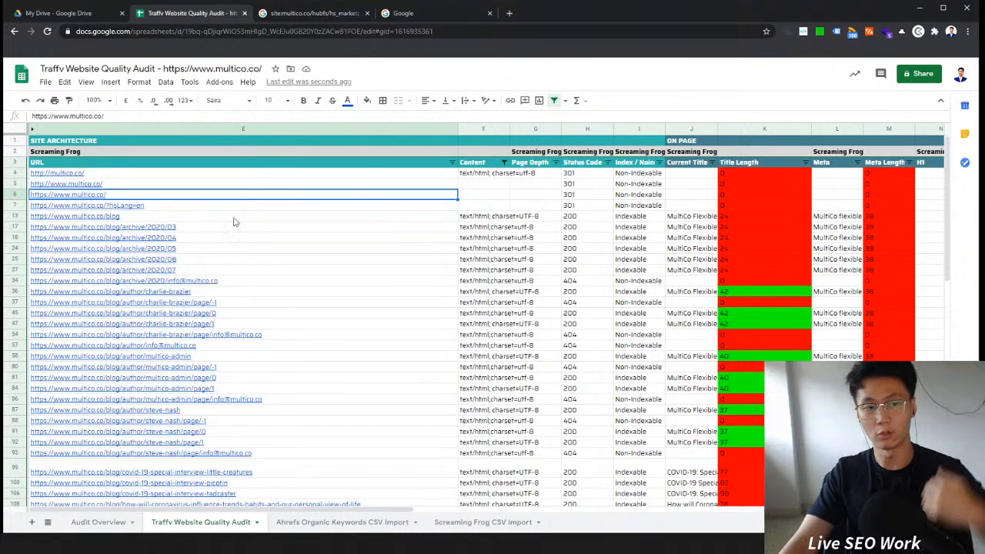
left_click(483, 218)
left_click(412, 219)
Step: Filter the Status Code column to show only the 302 entries
left_click(609, 154)
left_click(605, 171)
left_click(607, 162)
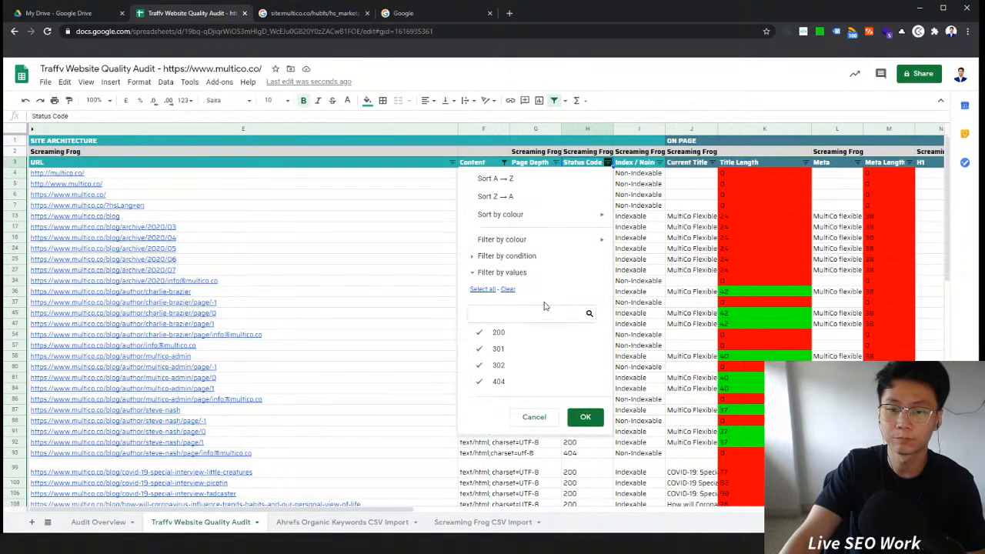
left_click(508, 291)
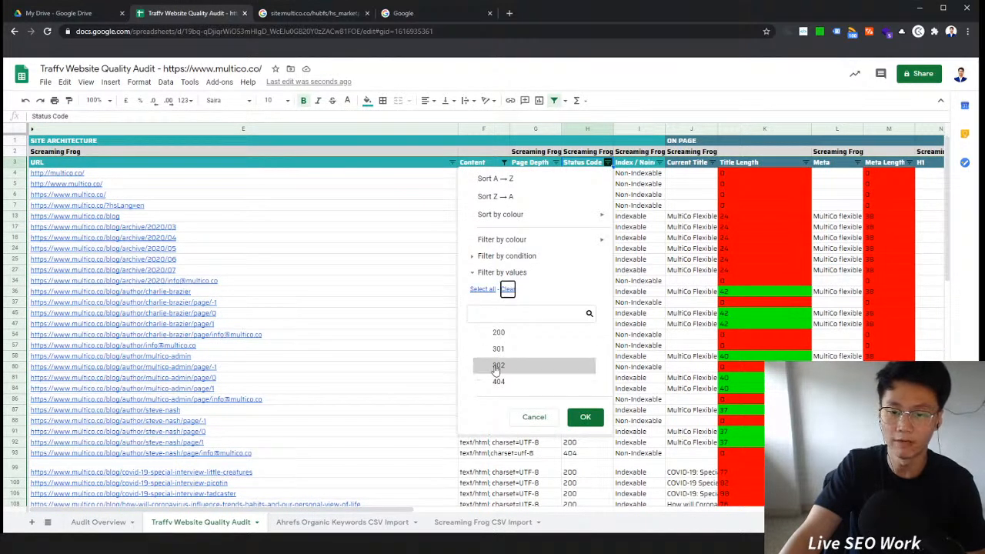
left_click(535, 362)
left_click(584, 416)
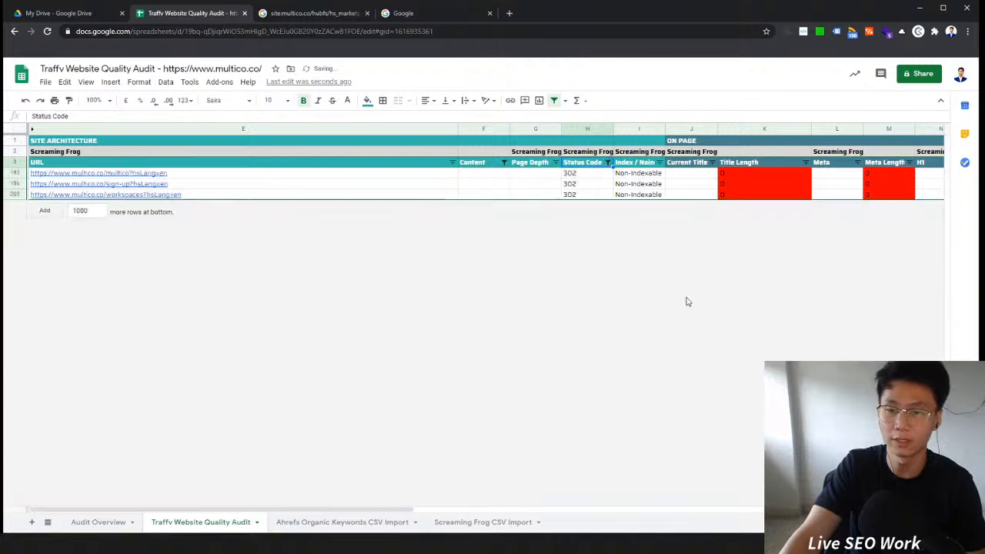
Step: Open the workspaces?hsLang=en 302 URL in a new tab
left_click(206, 174)
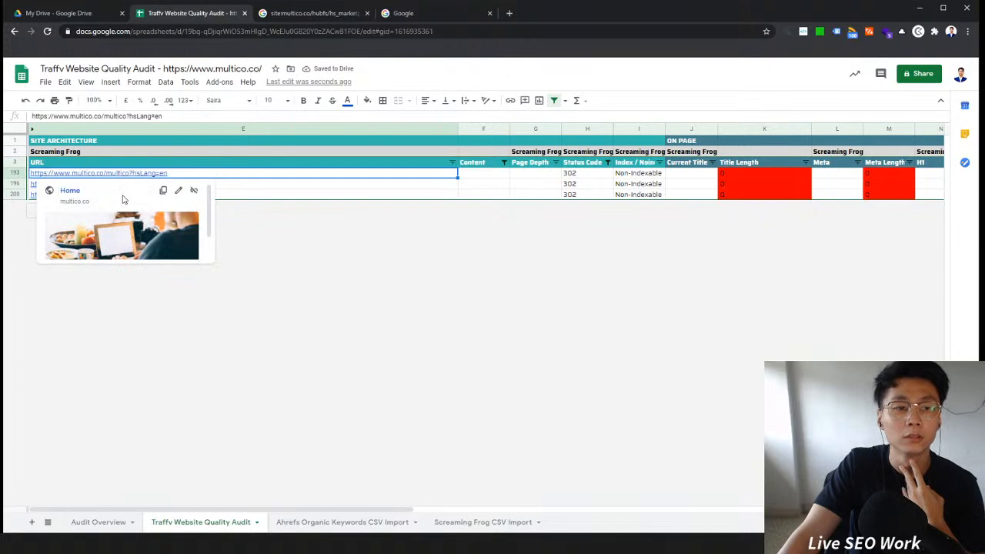
left_click(252, 187)
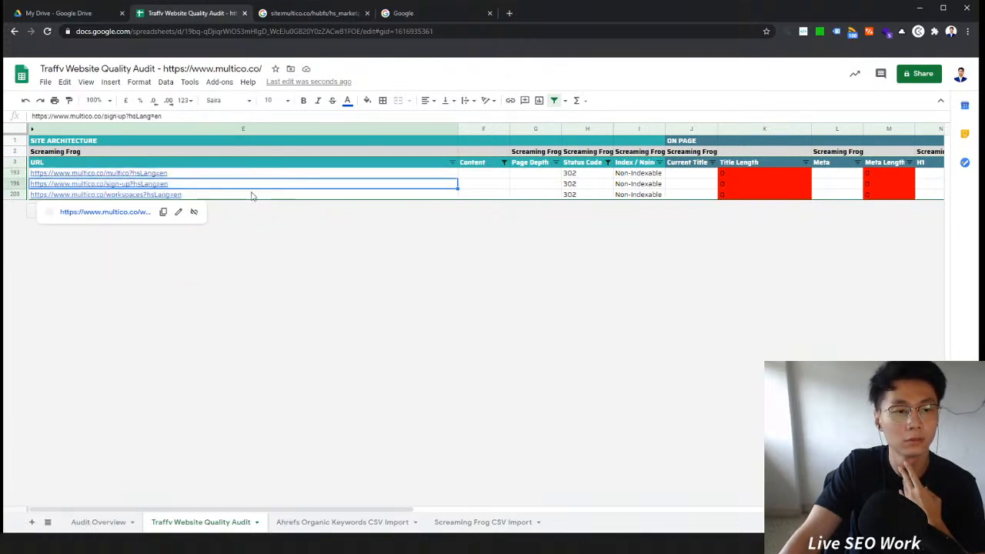
left_click(542, 187)
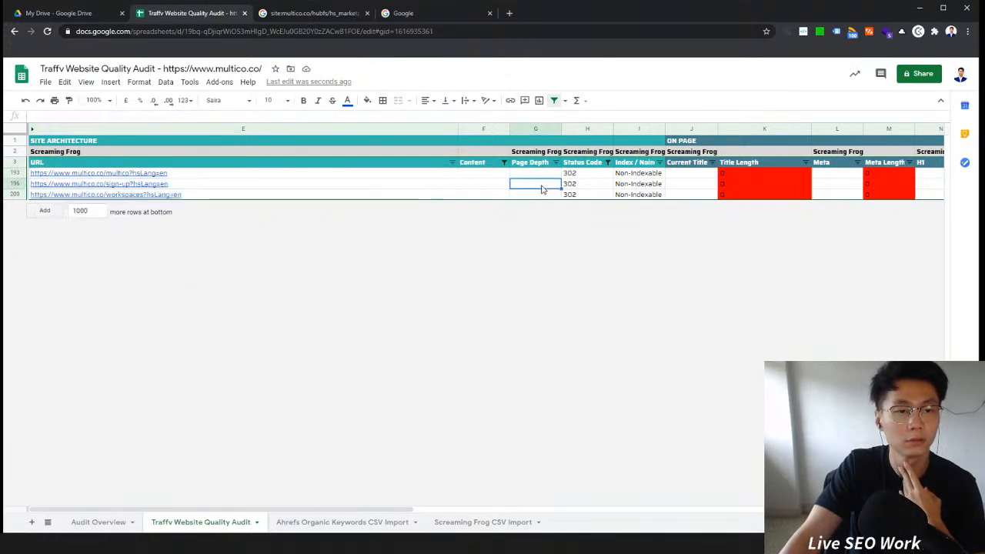
left_click(302, 194)
left_click(100, 212)
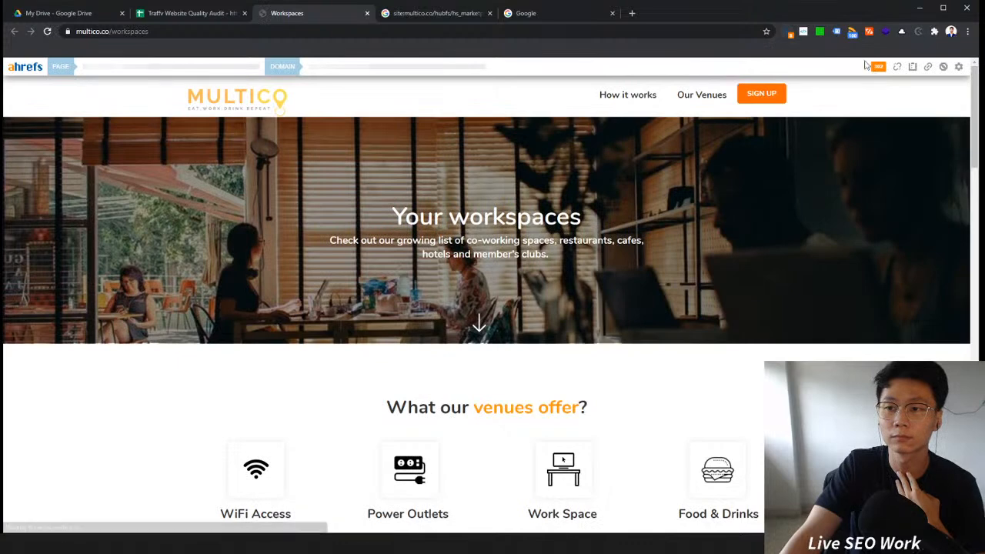
Step: Inspect the page's redirect path and HTTP headers for both the 302 and 200 entries in the Ahrefs toolbar
left_click(876, 68)
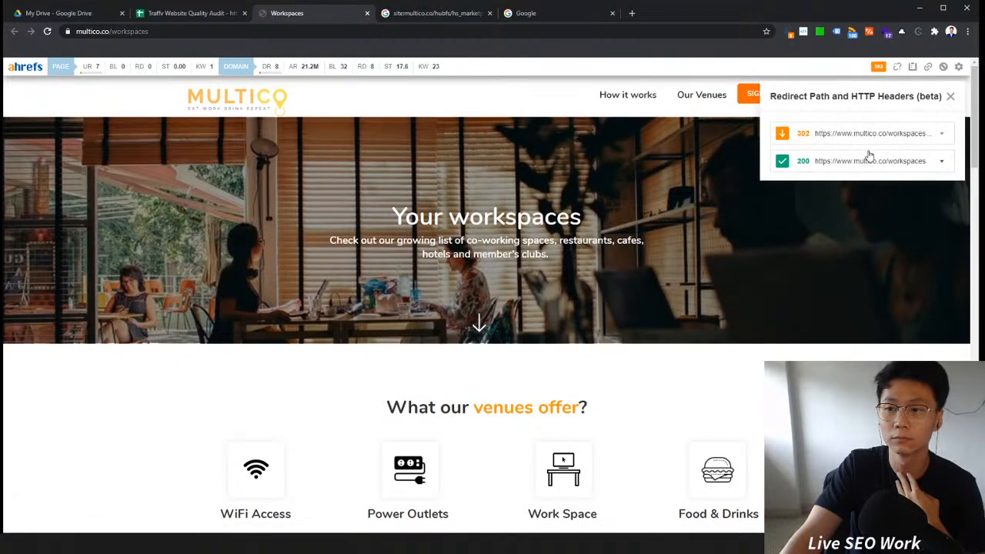
left_click(907, 132)
left_click_drag(902, 167, 842, 166)
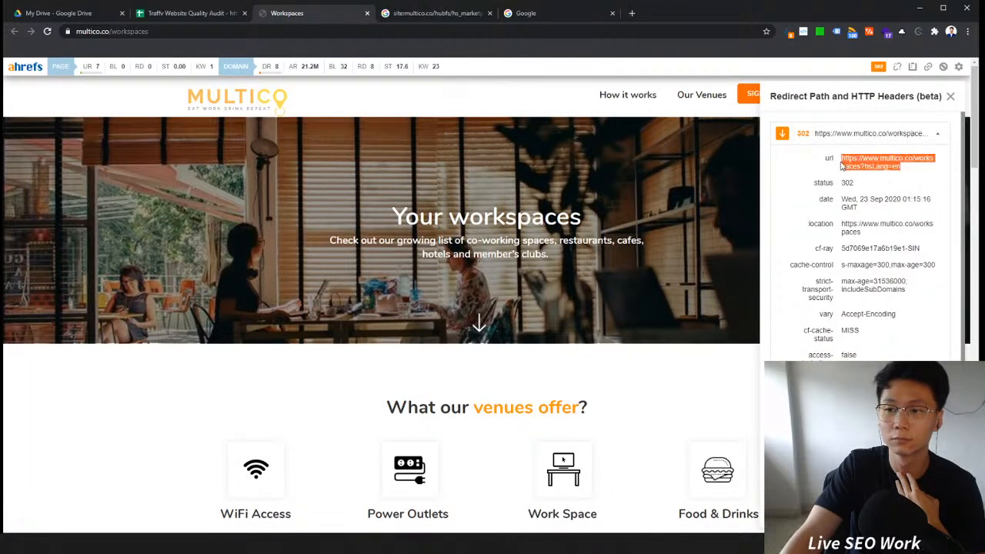
left_click(858, 137)
left_click(866, 165)
left_click_drag(903, 202, 844, 185)
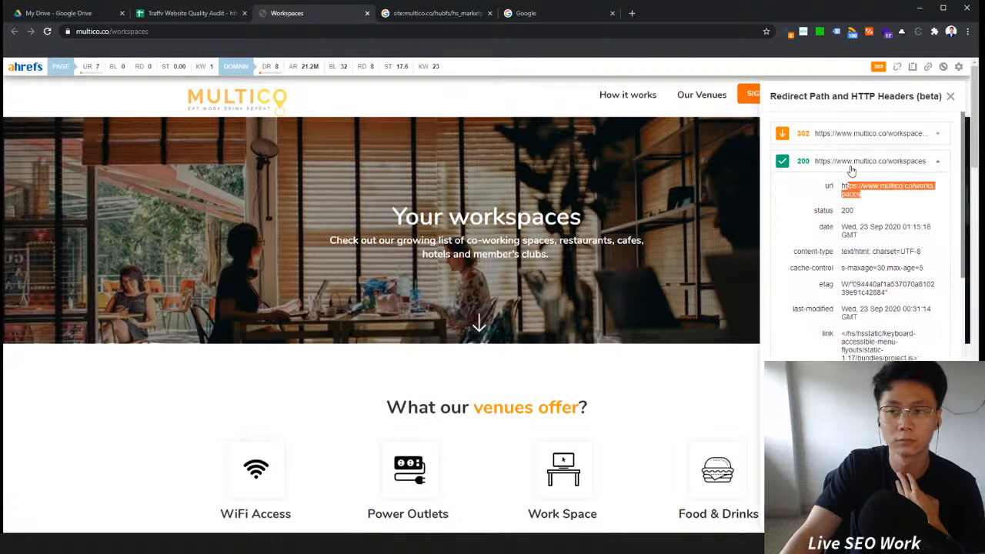
scroll(874, 222, "down", 8)
scroll(875, 221, "up", 3)
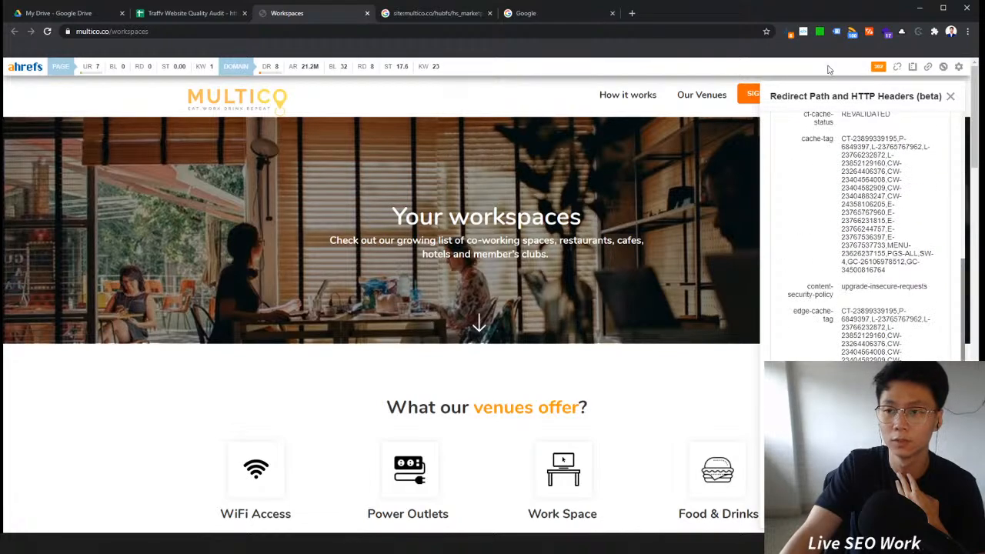
Step: Open the Ahrefs on-page data report for the workspaces page
left_click(788, 32)
left_click(789, 32)
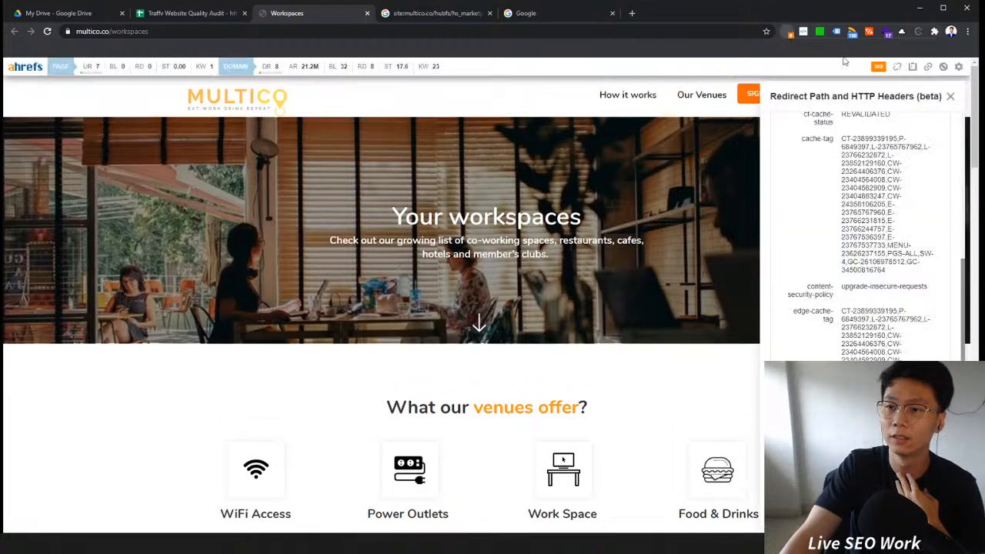
left_click(912, 67)
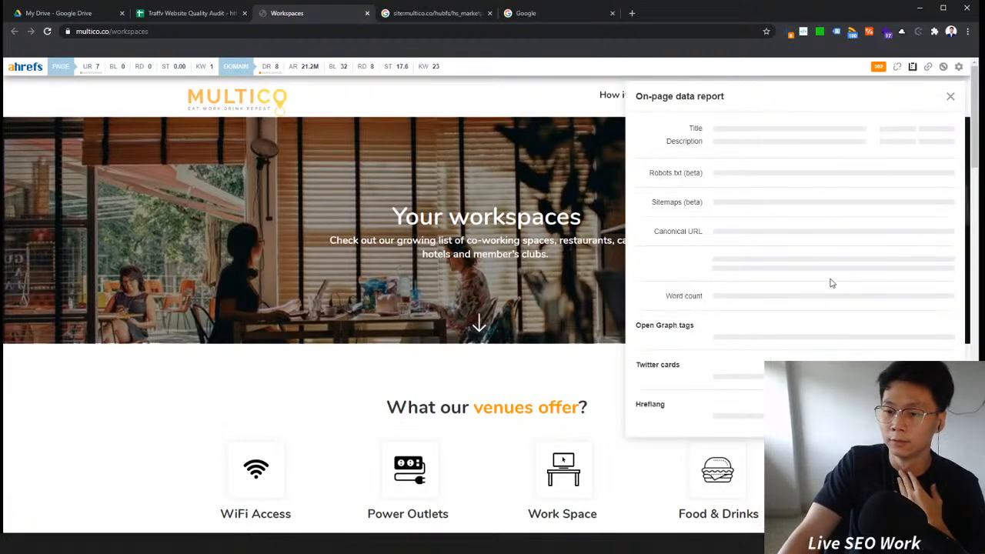
Step: Review the rest of the on-page data report for the workspaces page, then return to the audit spreadsheet
scroll(831, 284, "down", 2)
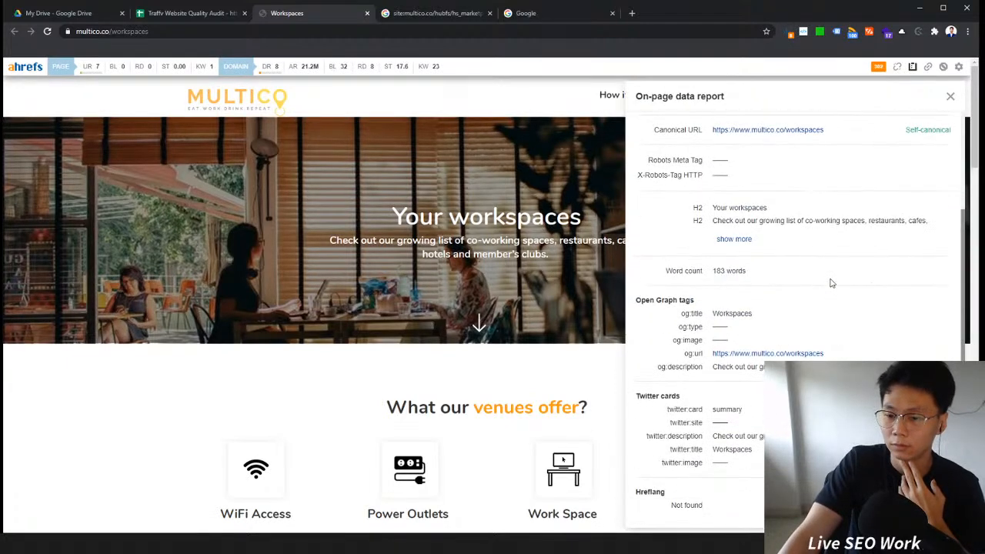
left_click(788, 33)
left_click(154, 15)
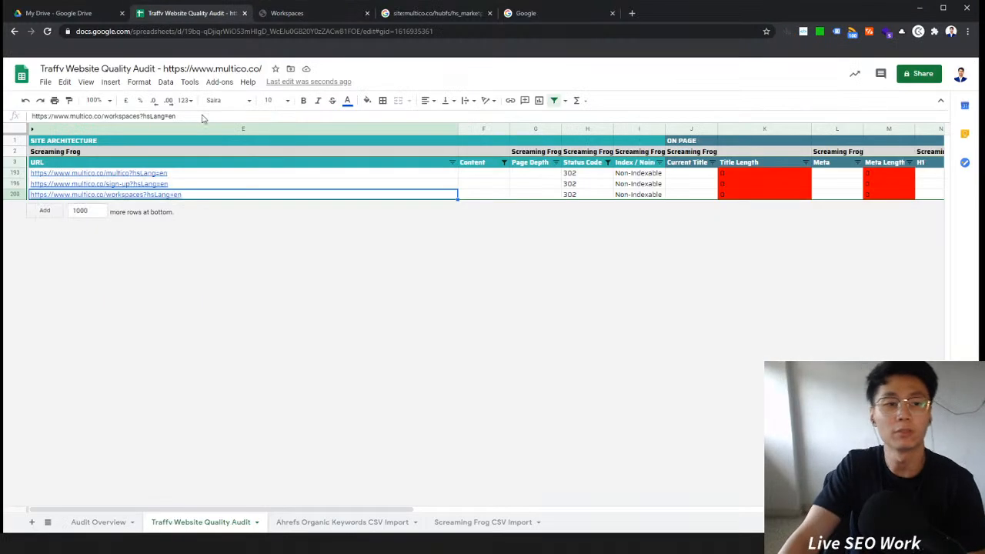
left_click(558, 174)
left_click(585, 175)
left_click(548, 176)
left_click(462, 175)
left_click_drag(599, 178, 540, 187)
left_click(540, 185)
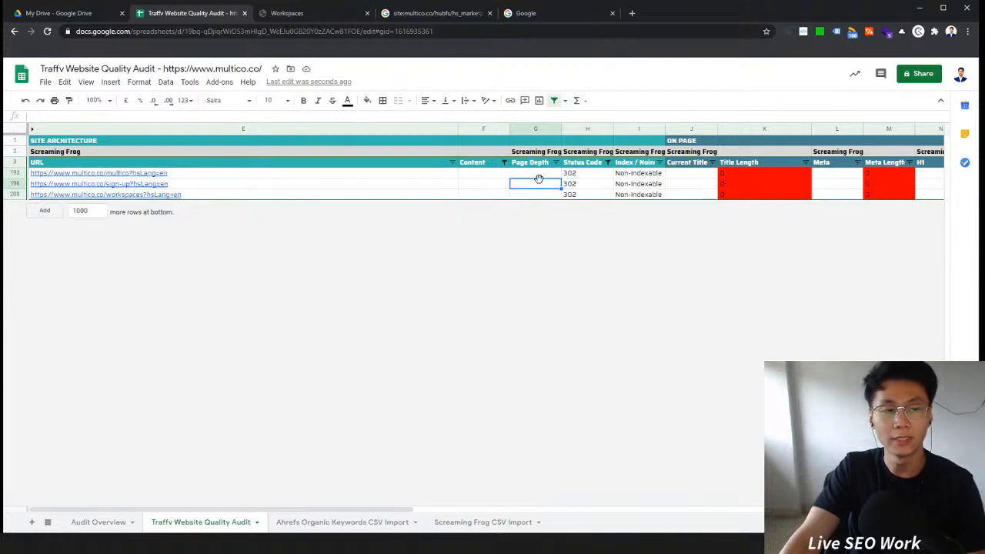
mouse_move(438, 186)
mouse_move(417, 197)
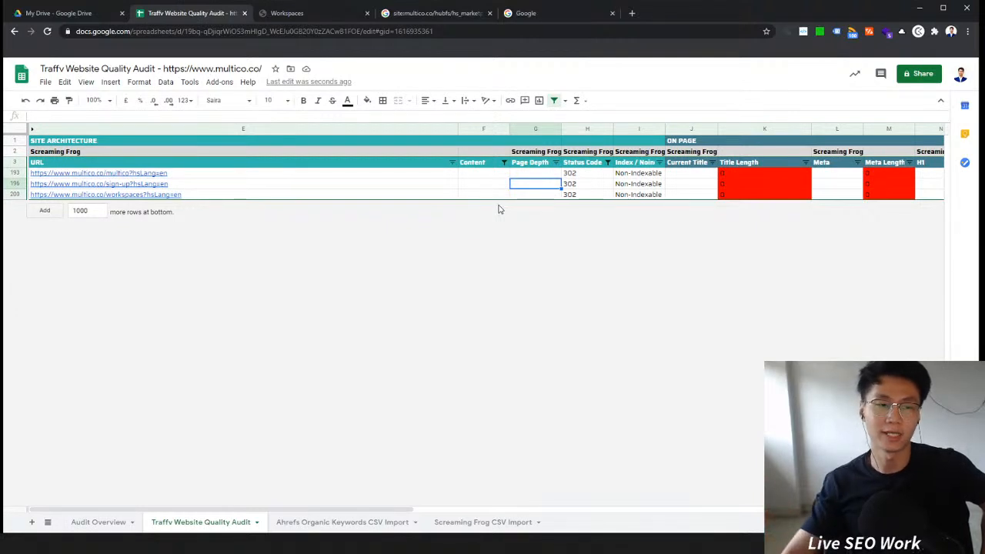
left_click_drag(377, 176, 504, 195)
left_click(553, 191)
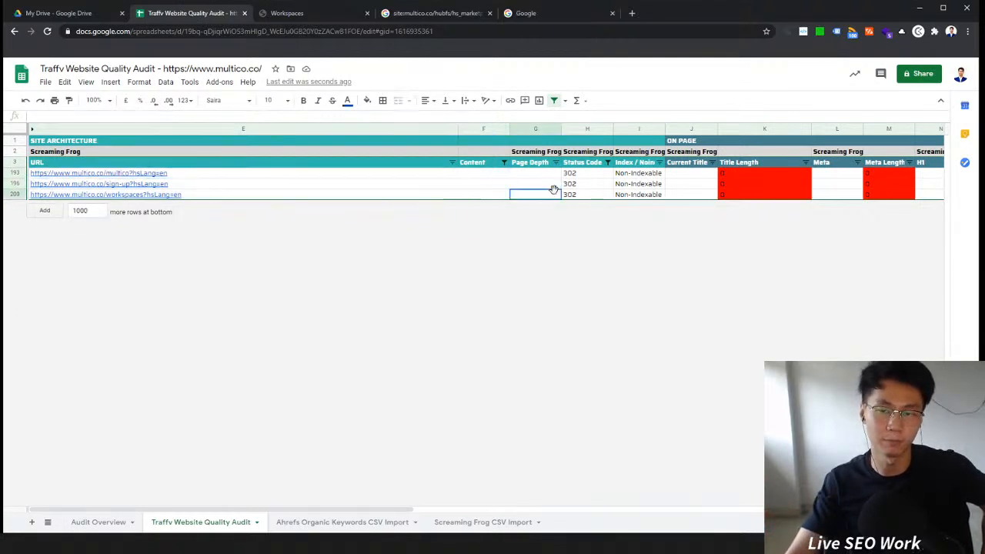
Step: Filter the Status Code column to show only the 301 entries
left_click(608, 163)
left_click(527, 333)
left_click(521, 366)
left_click(586, 417)
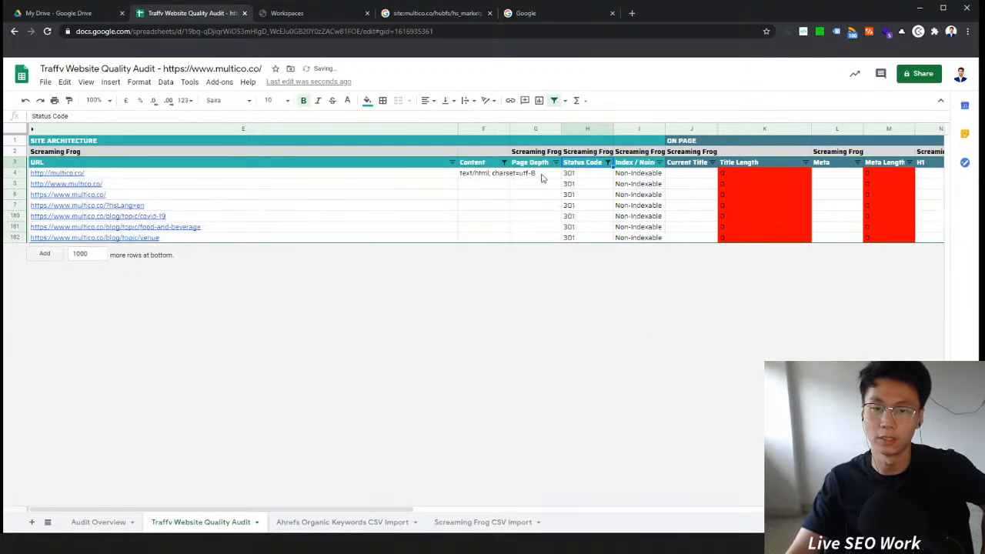
Step: Open the blog/topic/food-and-beverage 301 URL in a new tab
left_click(370, 238)
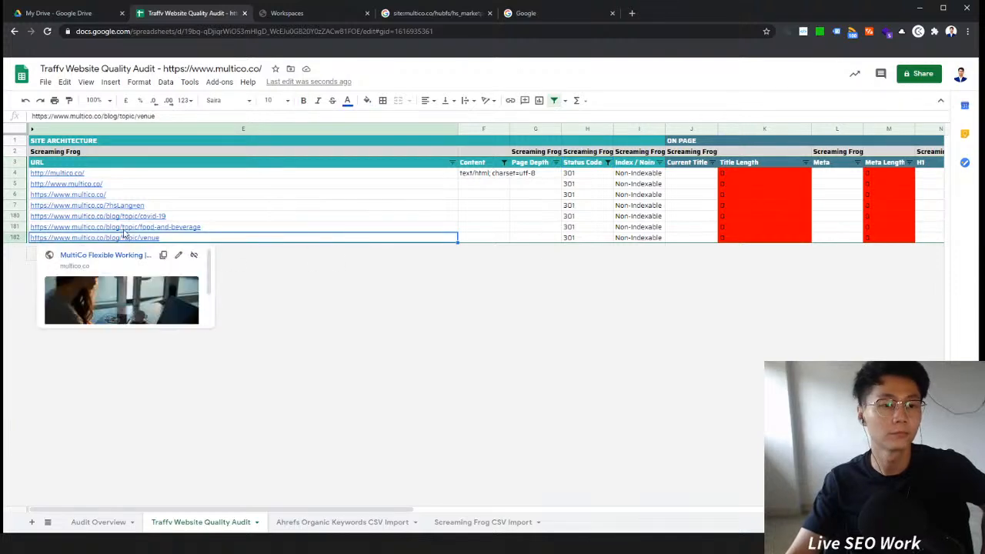
left_click(123, 229)
left_click(110, 243)
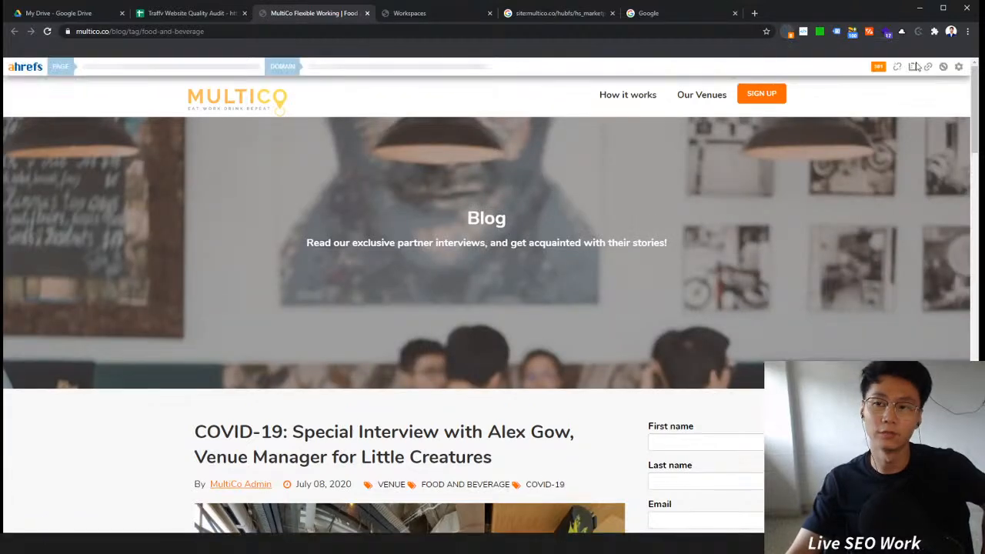
Step: Inspect the food-and-beverage page's on-page data report and the redirect path headers for its 301 and 200 entries
left_click(788, 34)
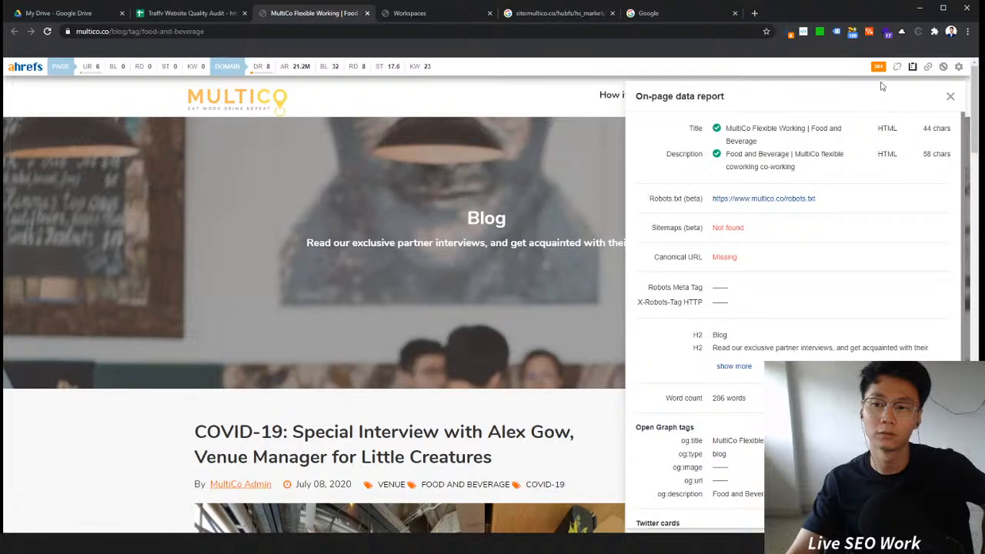
left_click(878, 67)
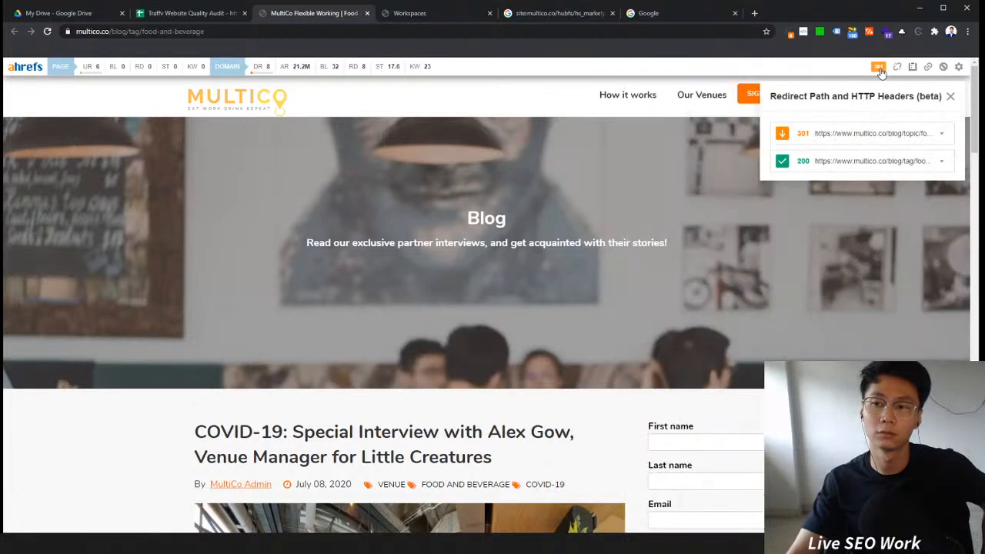
left_click(890, 135)
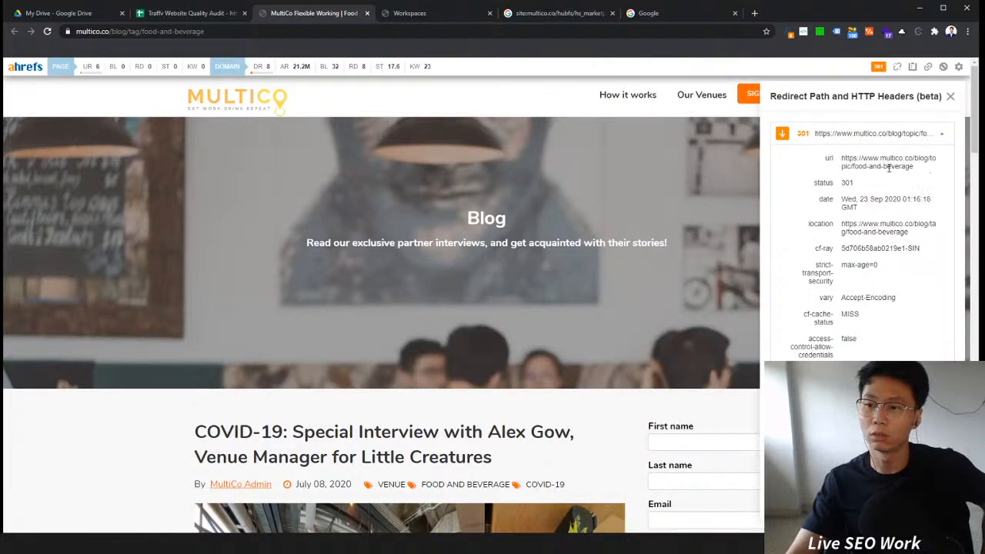
left_click(890, 140)
left_click(889, 163)
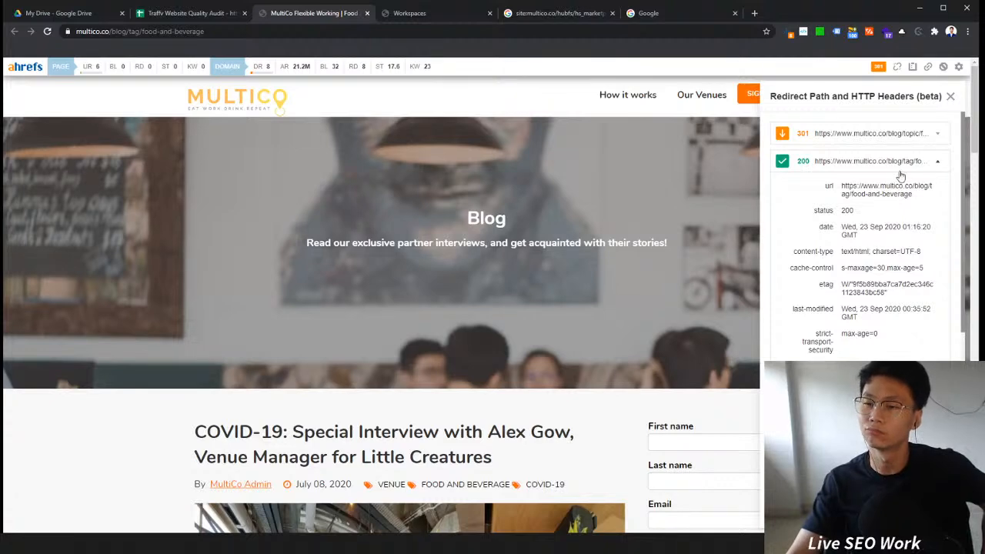
left_click(900, 174)
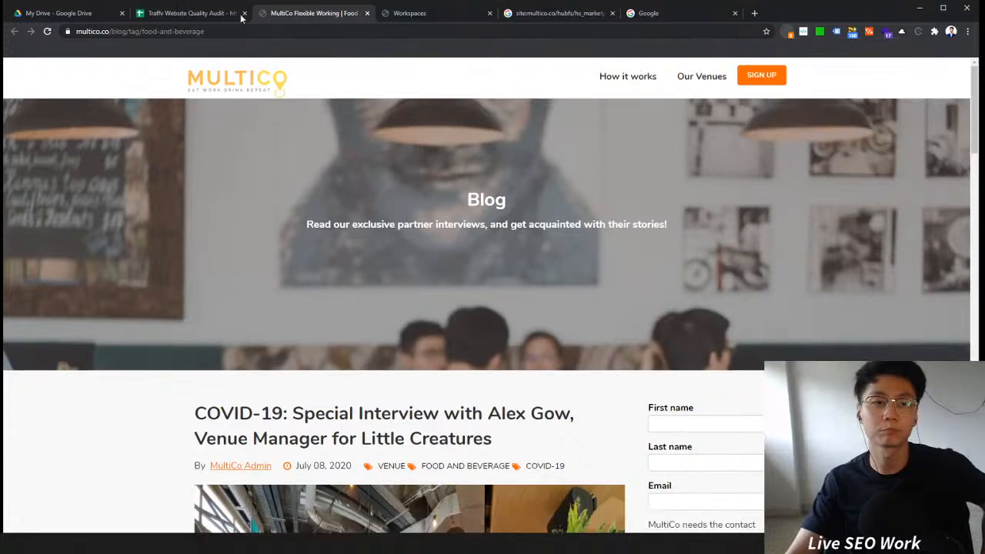
Step: Open the blog/topic/venue 301 URL in a new tab
left_click(231, 16)
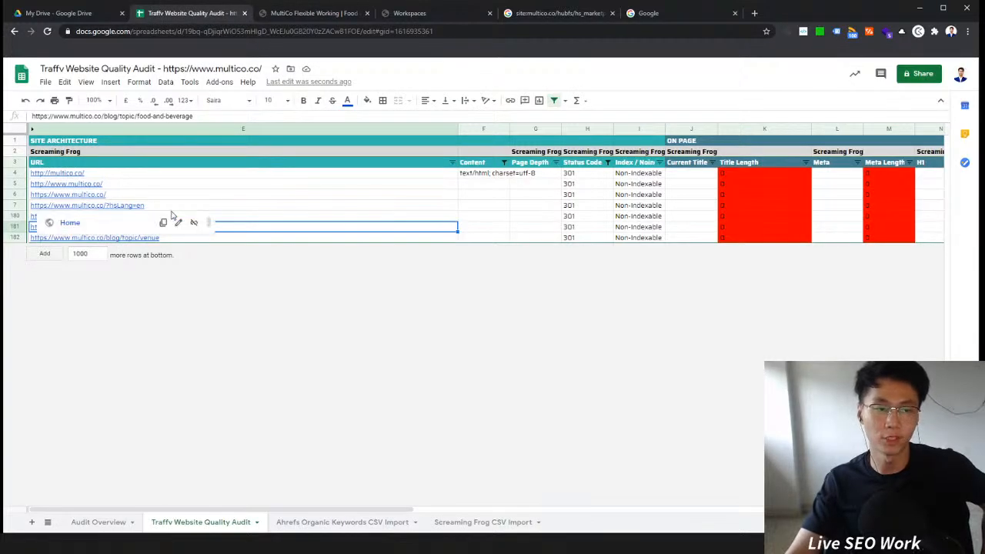
left_click(481, 194)
left_click(385, 193)
left_click(482, 216)
key("Right")
key("Right")
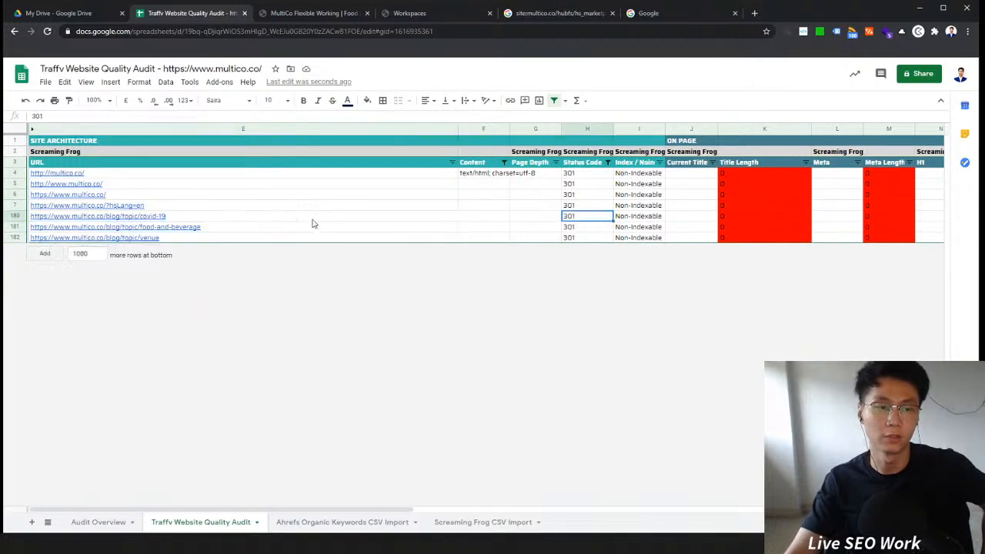
left_click(220, 227)
left_click(250, 218)
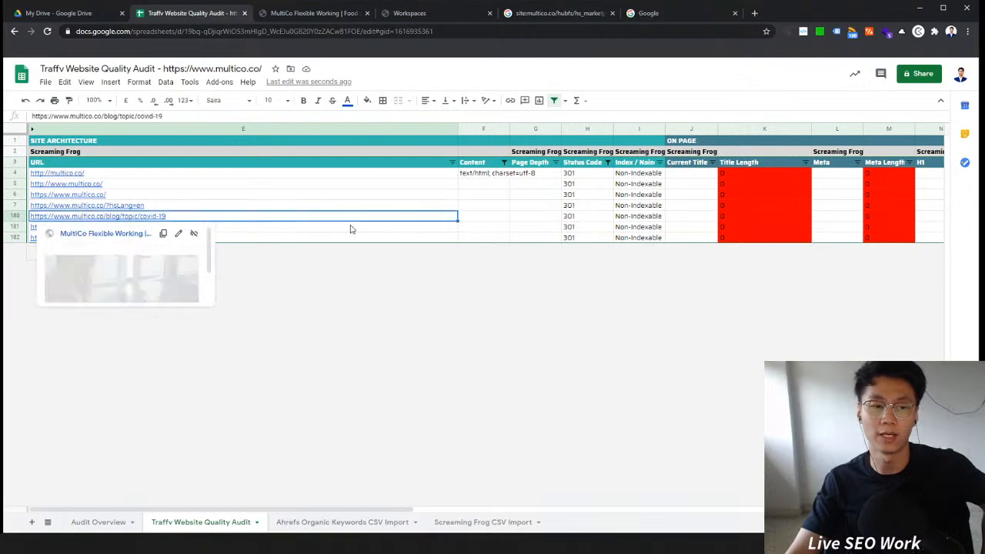
left_click(359, 227)
left_click(340, 237)
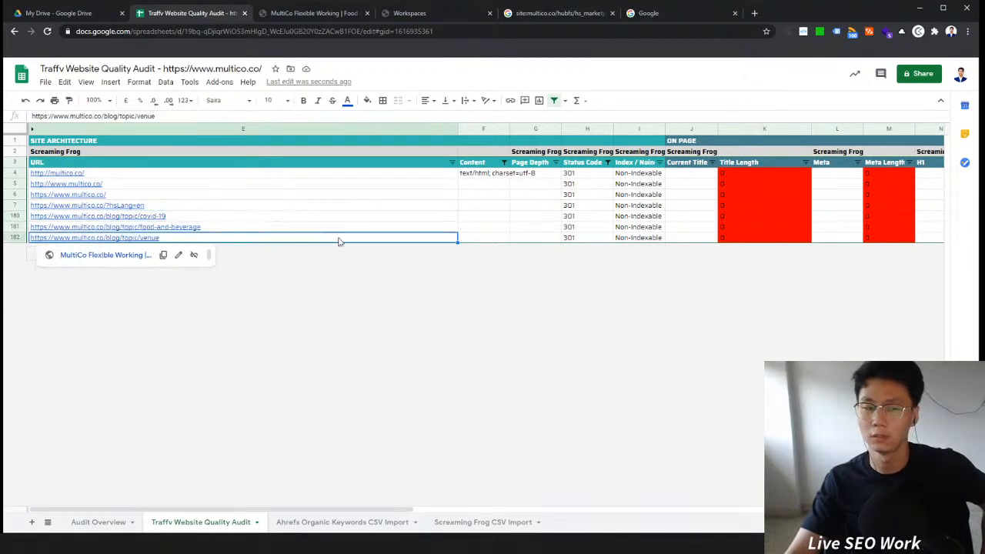
left_click(99, 257)
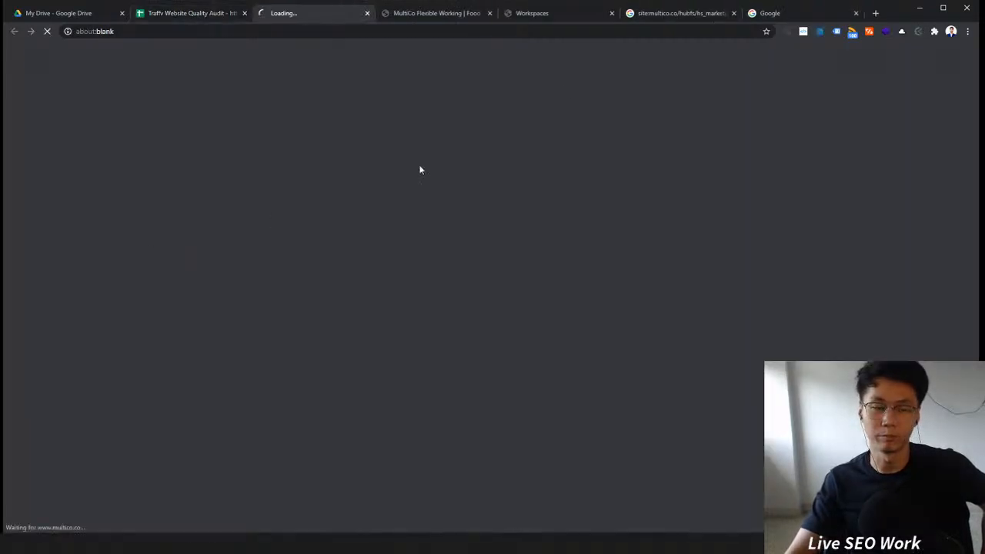
left_click(204, 23)
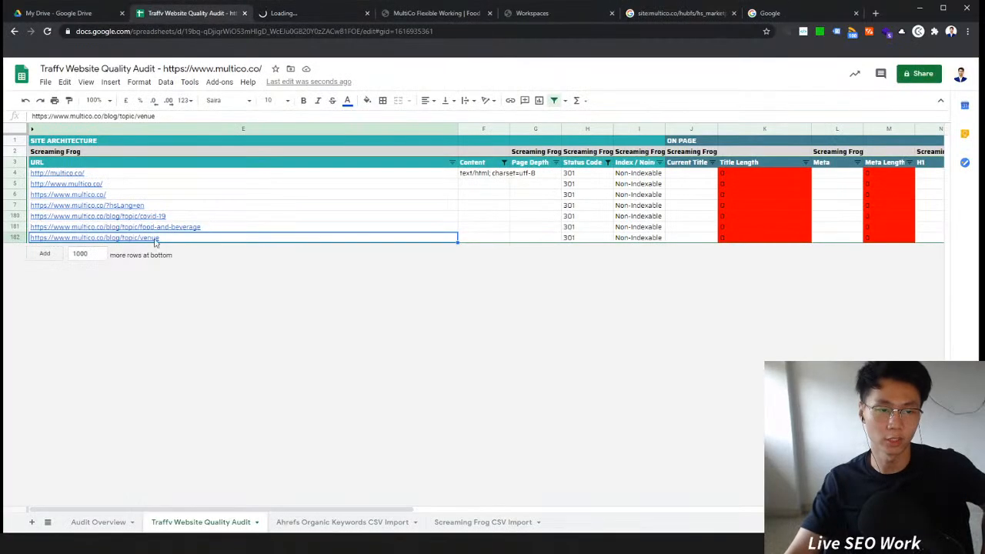
mouse_move(95, 243)
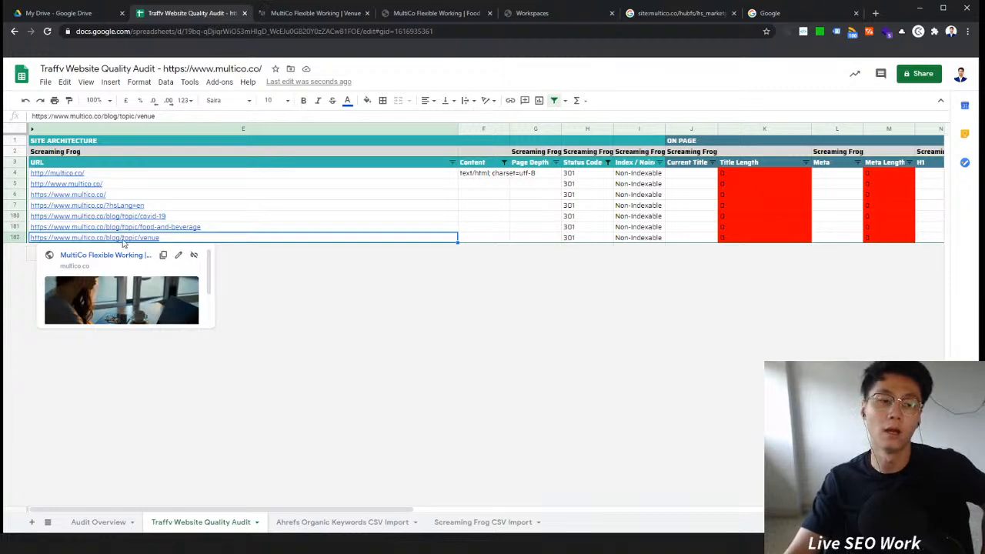
left_click(263, 14)
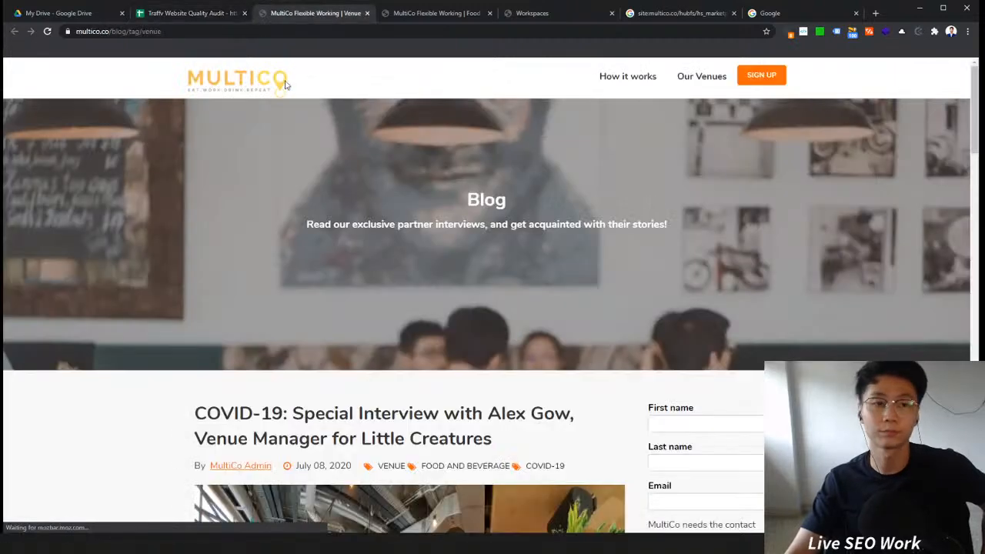
Step: Examine the venue page's redirected address, then close its tab
left_click(181, 32)
left_click_drag(206, 32, 76, 92)
left_click(207, 272)
scroll(208, 275, "down", 4)
scroll(208, 276, "up", 4)
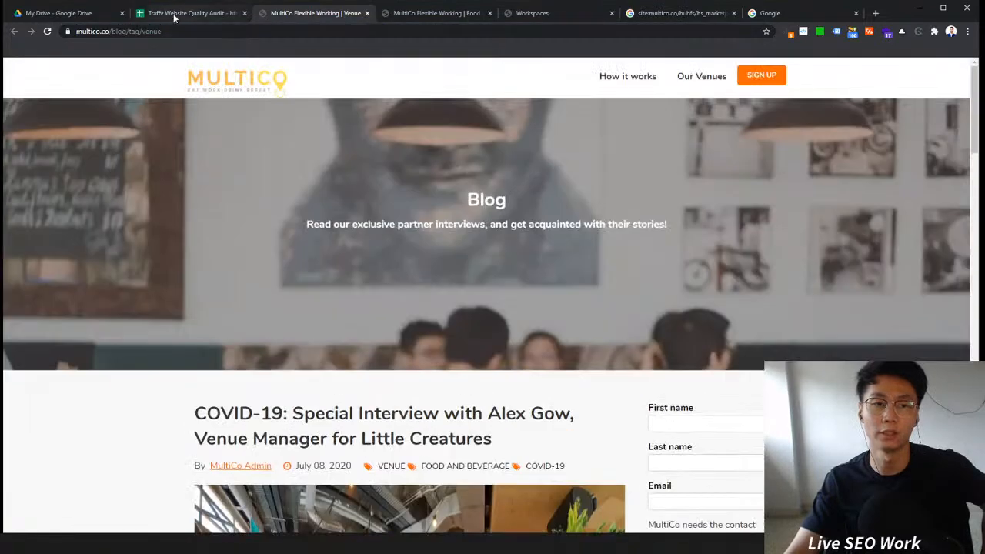
left_click(196, 13)
left_click(308, 13)
left_click(367, 13)
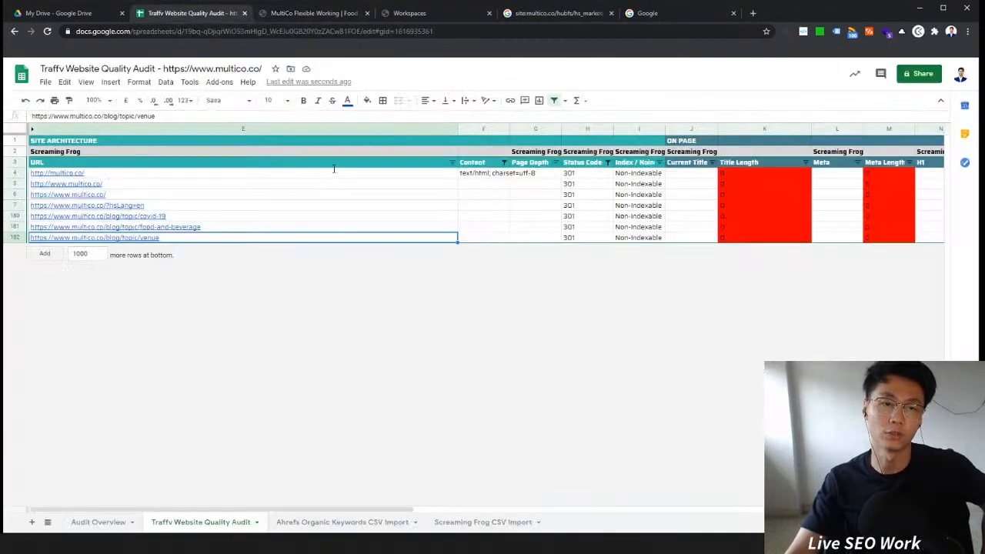
Step: Filter the Status Code column to show only the 404 entries
left_click(607, 162)
left_click(519, 331)
left_click(552, 382)
left_click(585, 416)
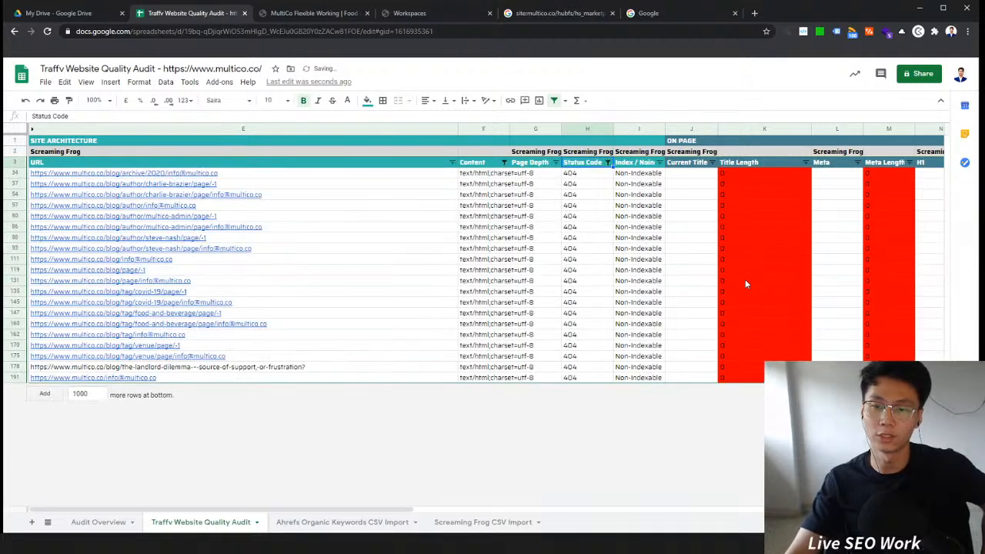
Step: Open the multico-admin page/-1 and food-and-beverage page/-1 404 URLs in new tabs to check them
left_click(386, 217)
left_click(116, 229)
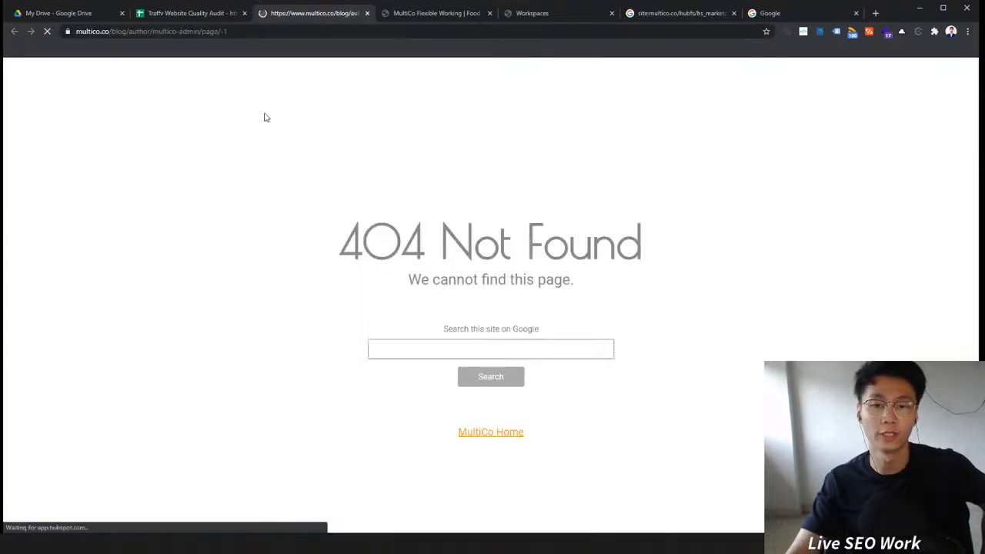
left_click(191, 19)
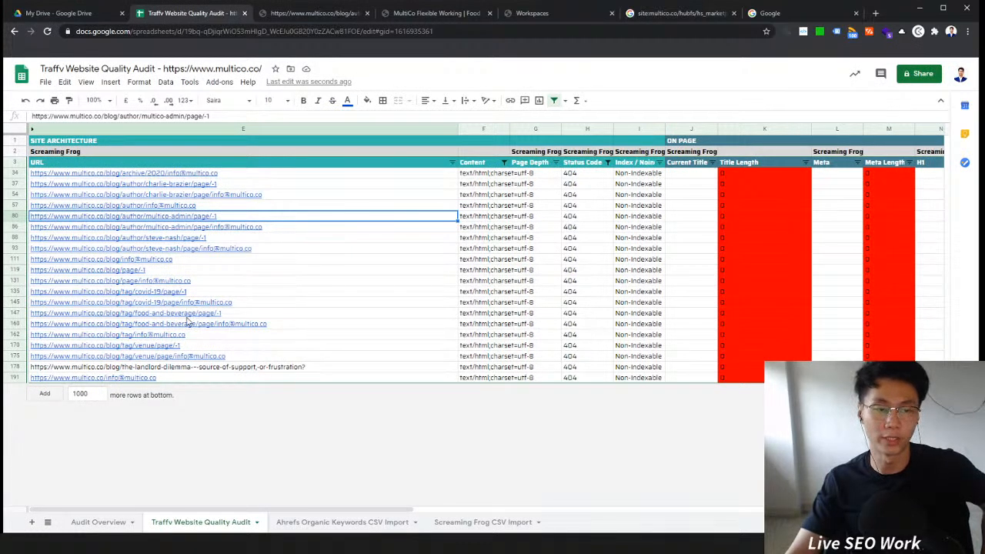
mouse_move(262, 320)
left_click(150, 331)
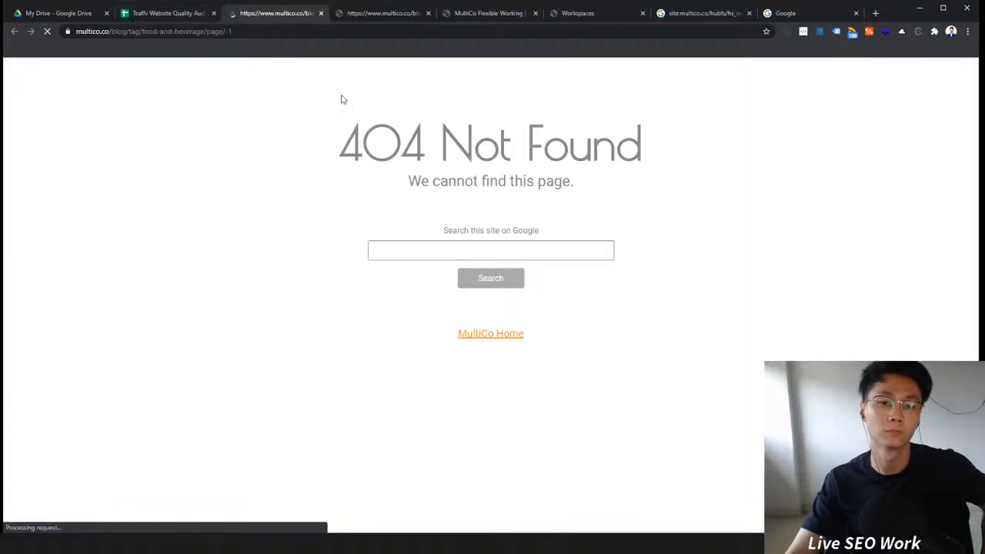
left_click(321, 13)
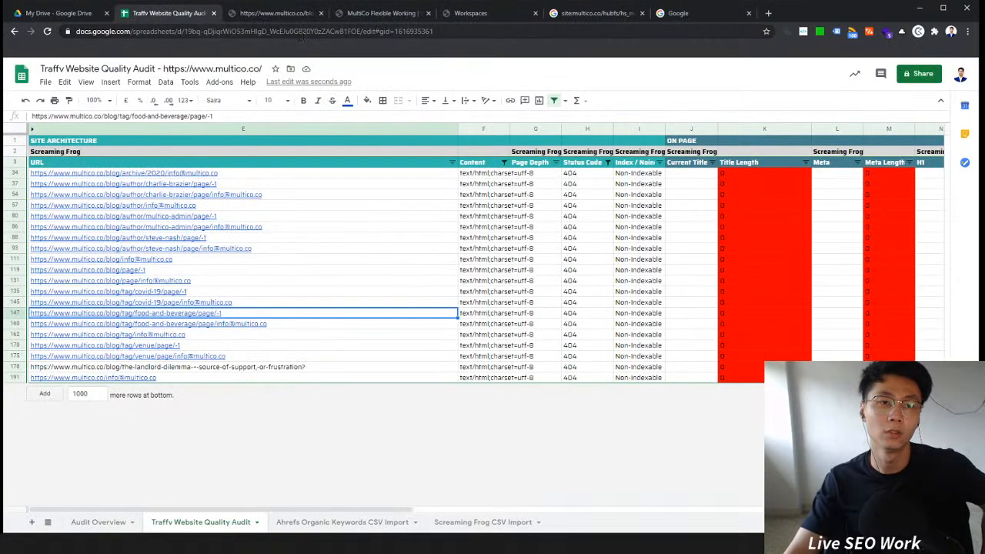
Step: In Audit Overview, add a Technical row with the note 404 Pages
left_click(585, 194)
left_click(582, 162)
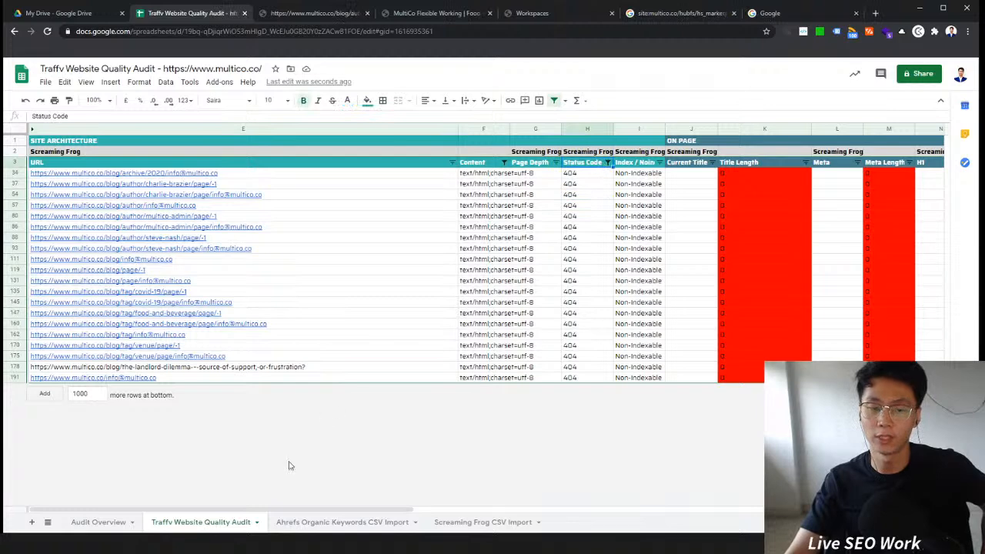
left_click(99, 521)
left_click(104, 174)
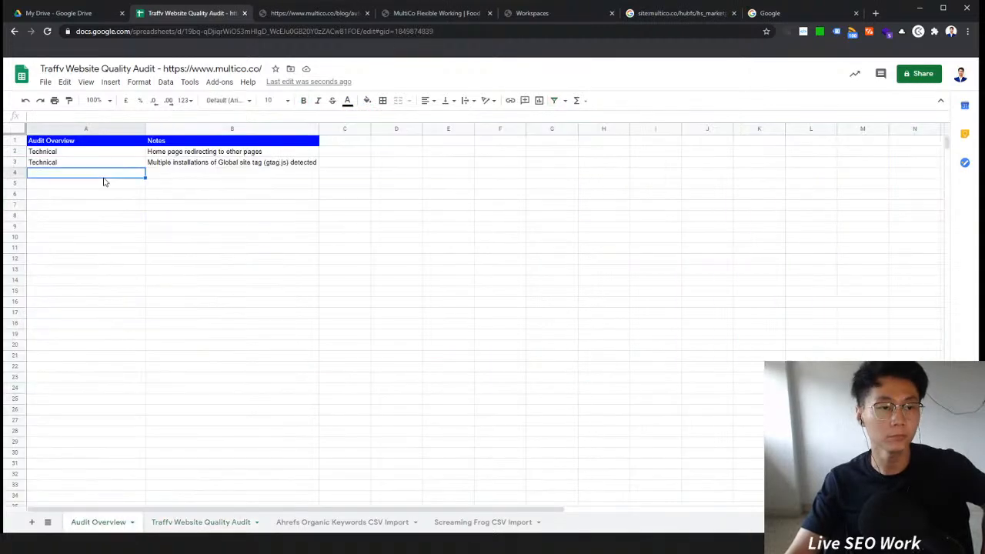
type("Techni")
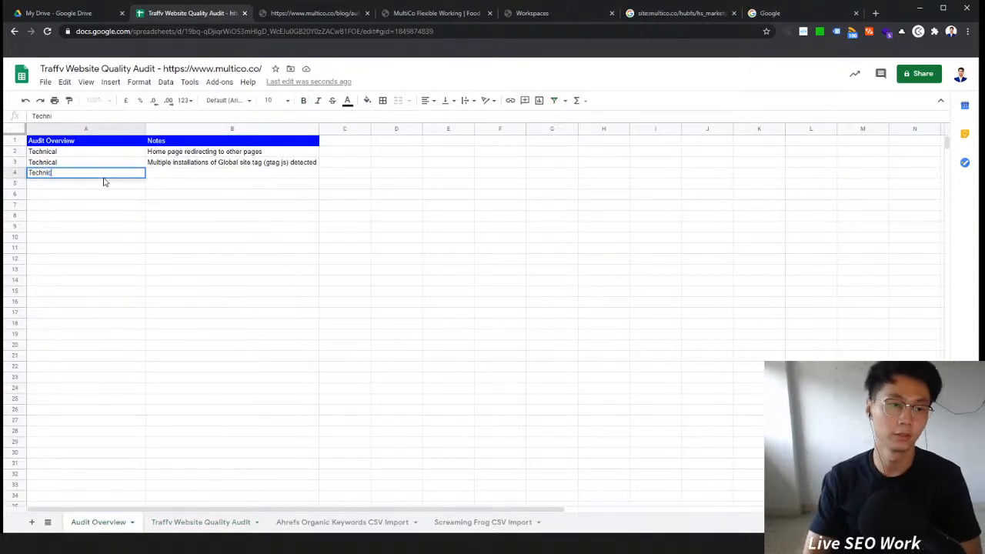
type("cal")
left_click(153, 177)
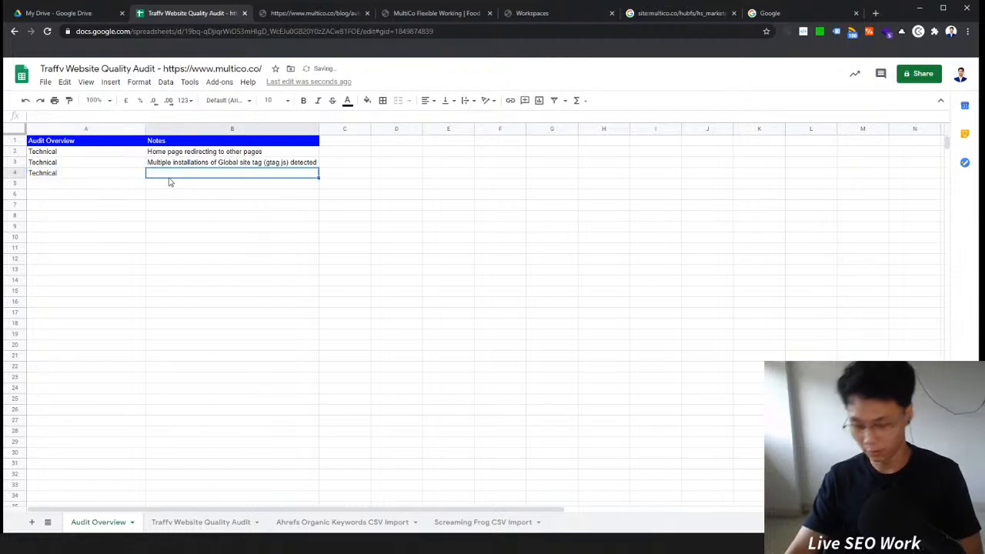
type("404 Pages")
key("Return")
Step: Add another Technical row below with the note 302 Pages
left_click(75, 176)
key("ctrl+c")
left_click(79, 185)
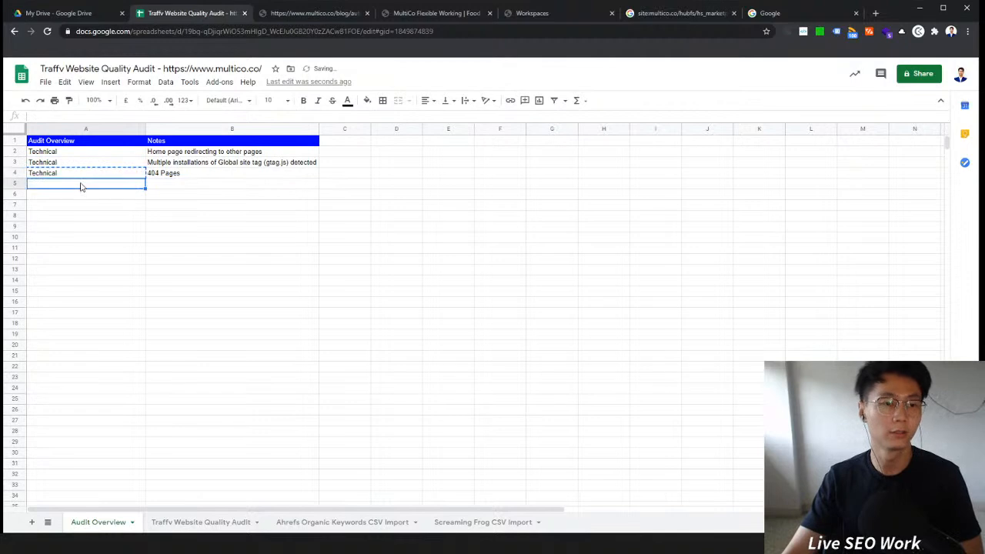
key("ctrl+v")
left_click(188, 185)
type("302 P")
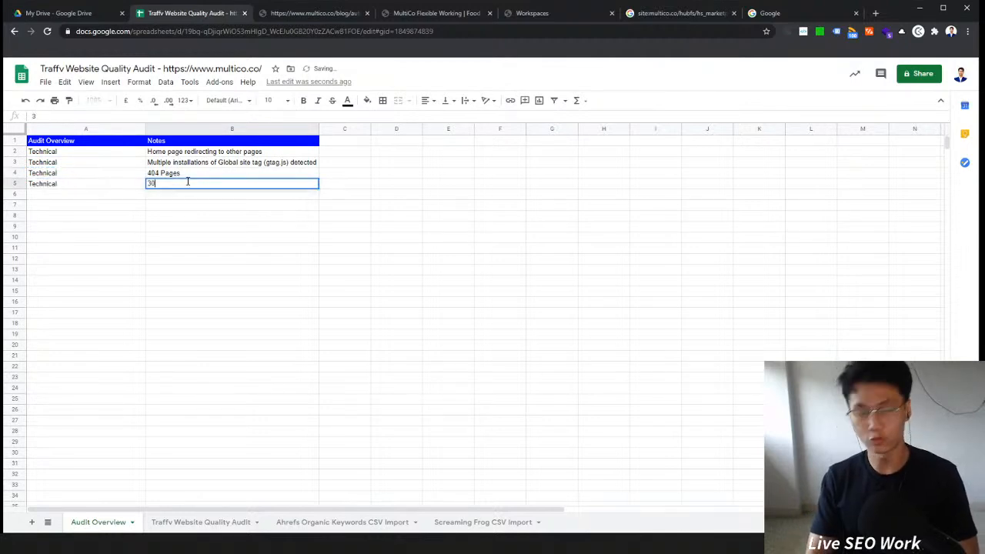
key("Return")
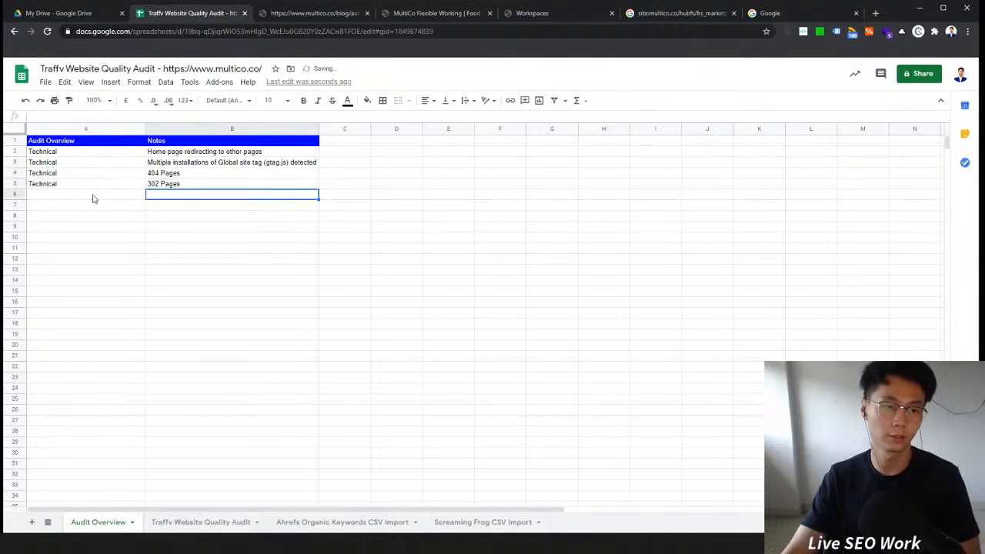
Step: In Audit Overview, add a Technical row with the note 301 pages
left_click(94, 194)
type("Technical")
key("Return")
left_click(174, 194)
type("301 pages")
key("Return")
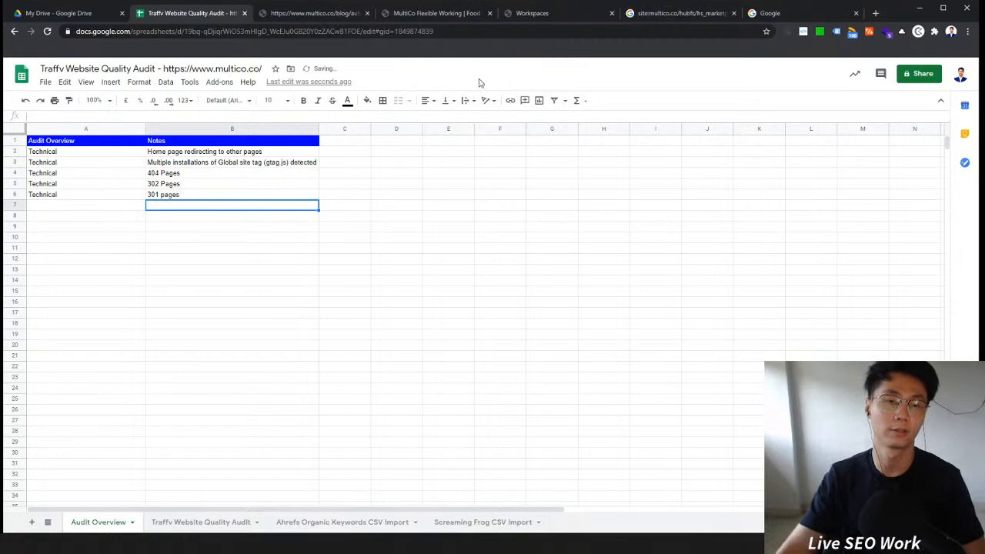
Step: Close the MultiCo website tabs opened for checking and return to the spreadsheet
left_click(413, 15)
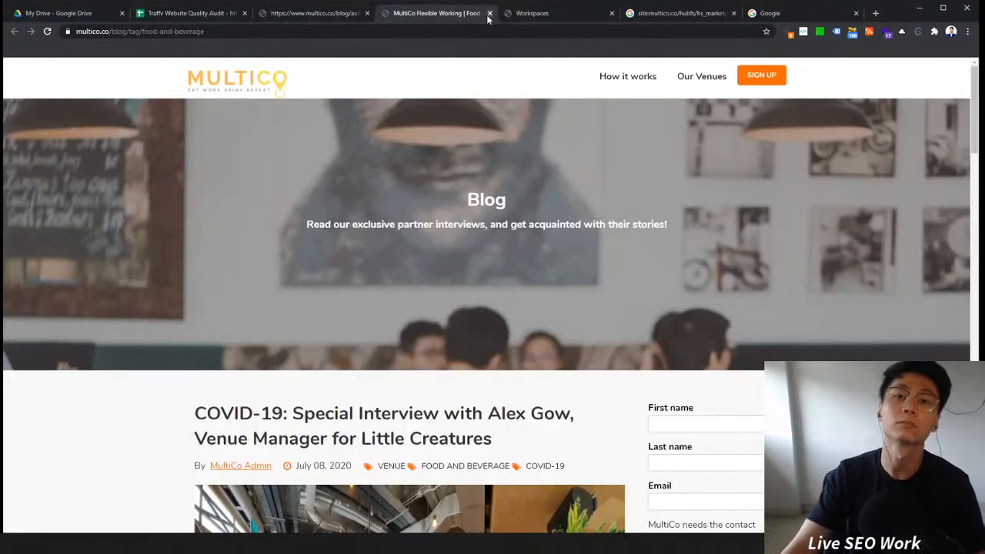
left_click(300, 15)
left_click(367, 13)
left_click(367, 13)
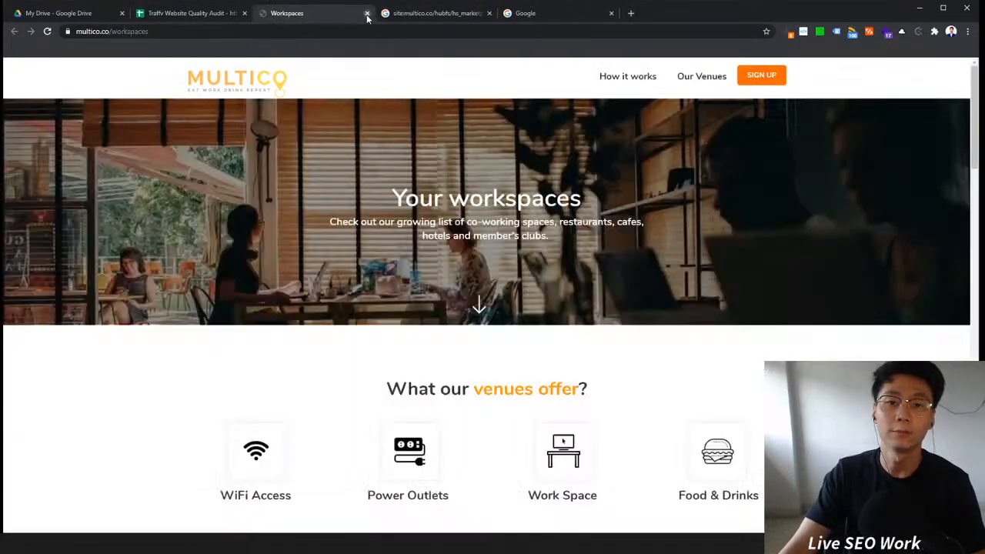
left_click(367, 14)
left_click(367, 13)
left_click(210, 17)
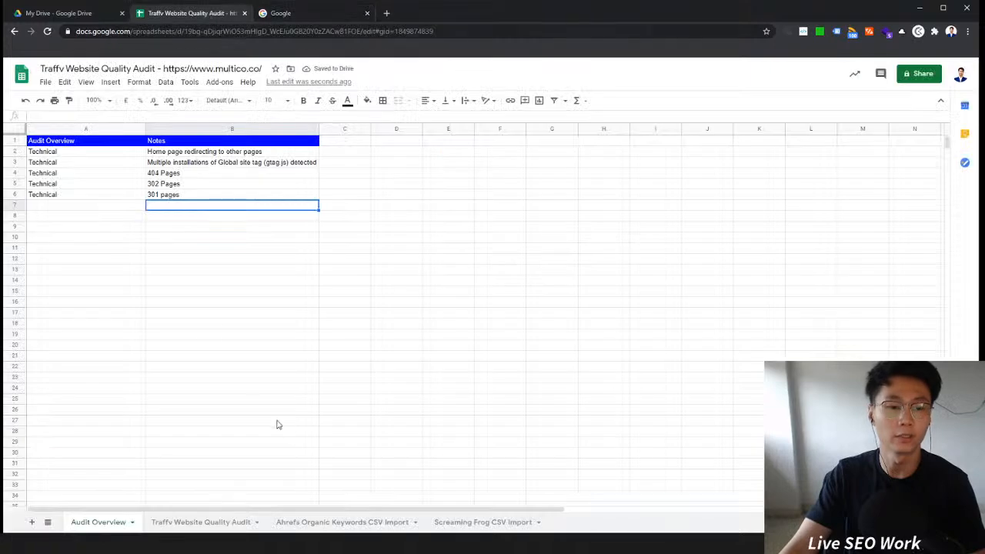
Step: In the Traffv Website Quality Audit sheet, change the Status Code filter to show the 200 entries instead of 404
left_click(199, 522)
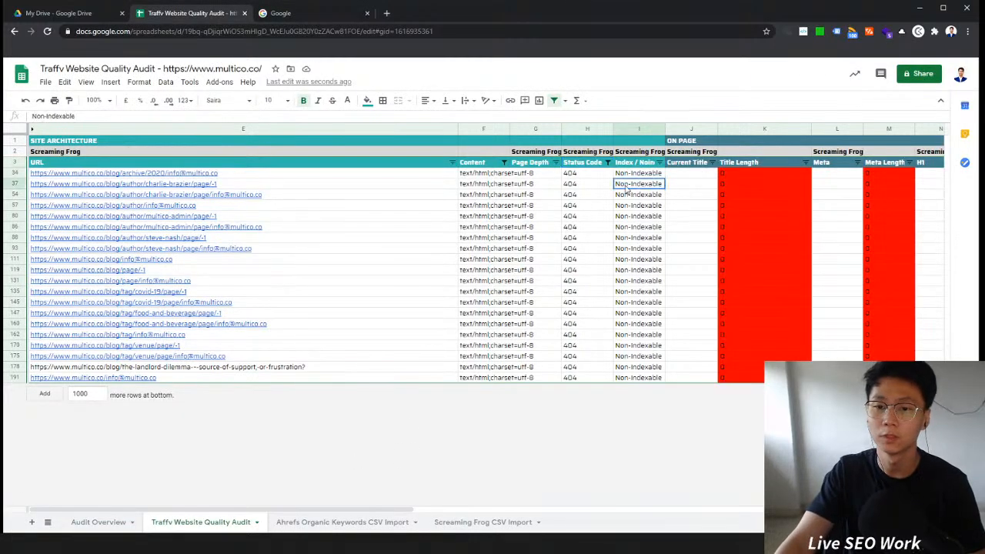
left_click(607, 162)
left_click(528, 332)
left_click(528, 349)
left_click(585, 416)
scroll(670, 308, "down", 5)
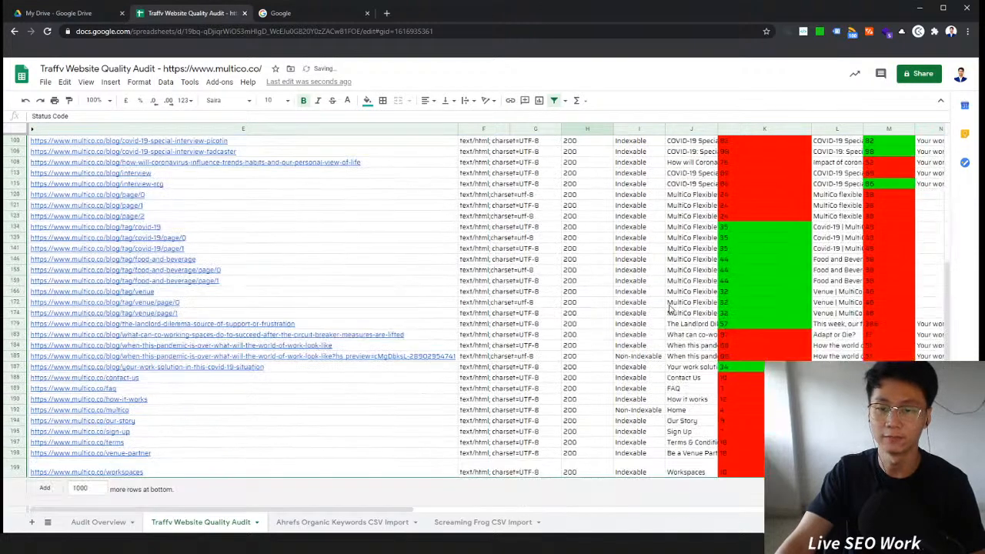
Step: Resize rows 2 to 200 to a fixed height of 21 pixels
scroll(662, 308, "up", 3)
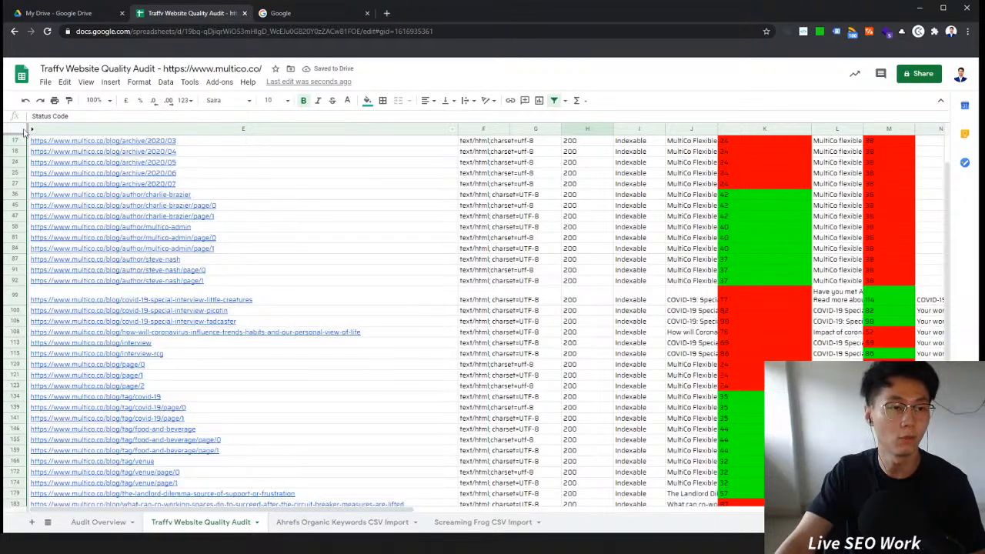
scroll(23, 132, "up", 3)
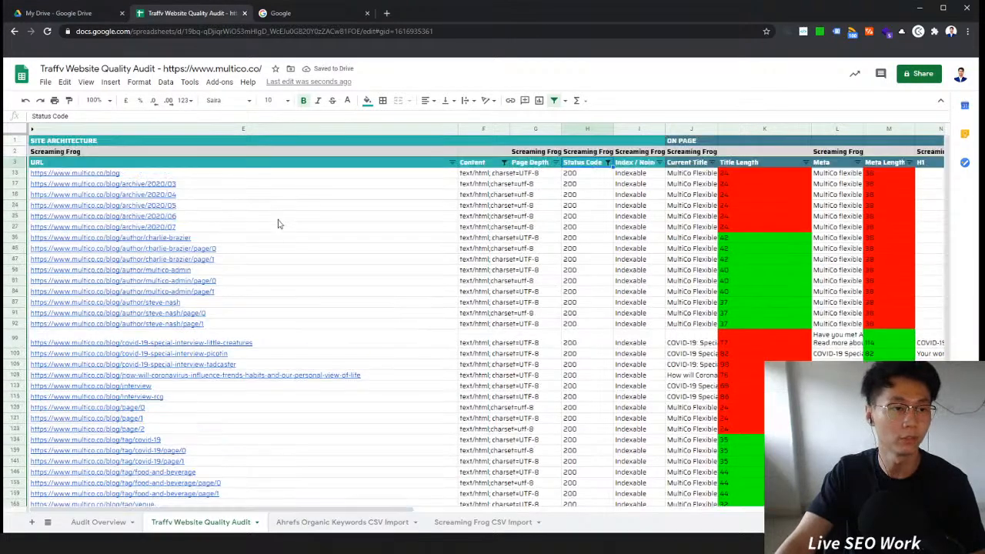
left_click(18, 134)
left_click(23, 142)
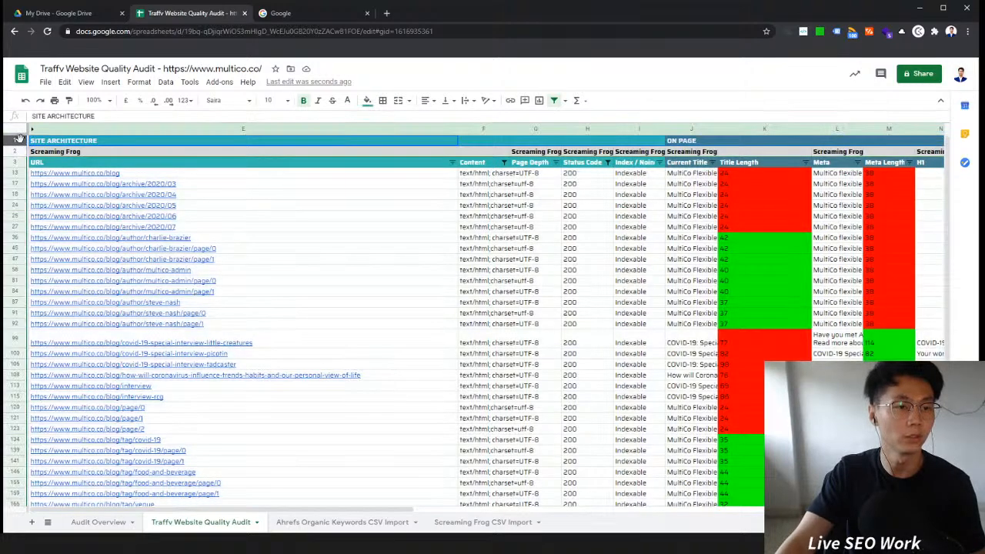
left_click(21, 130)
left_click(24, 144)
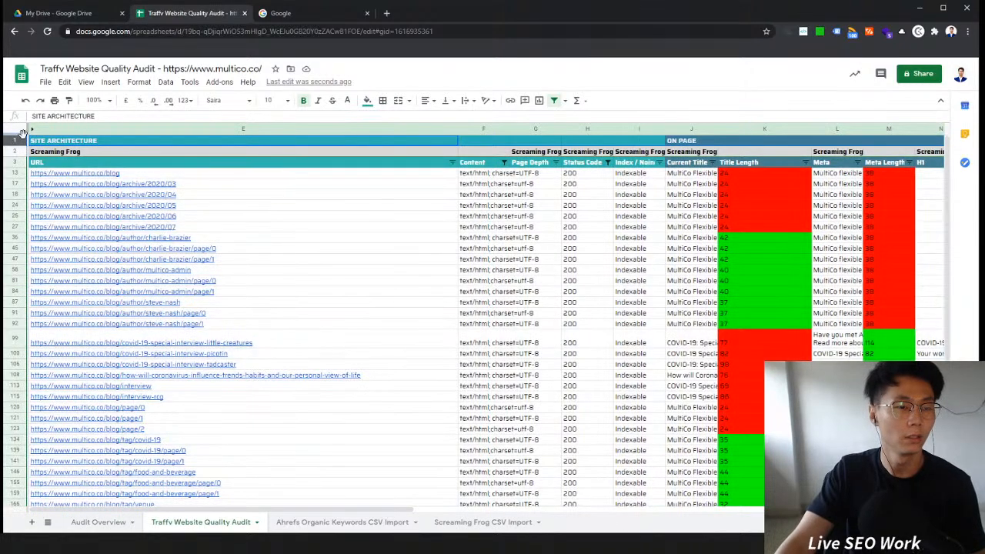
left_click(21, 132)
left_click(31, 146)
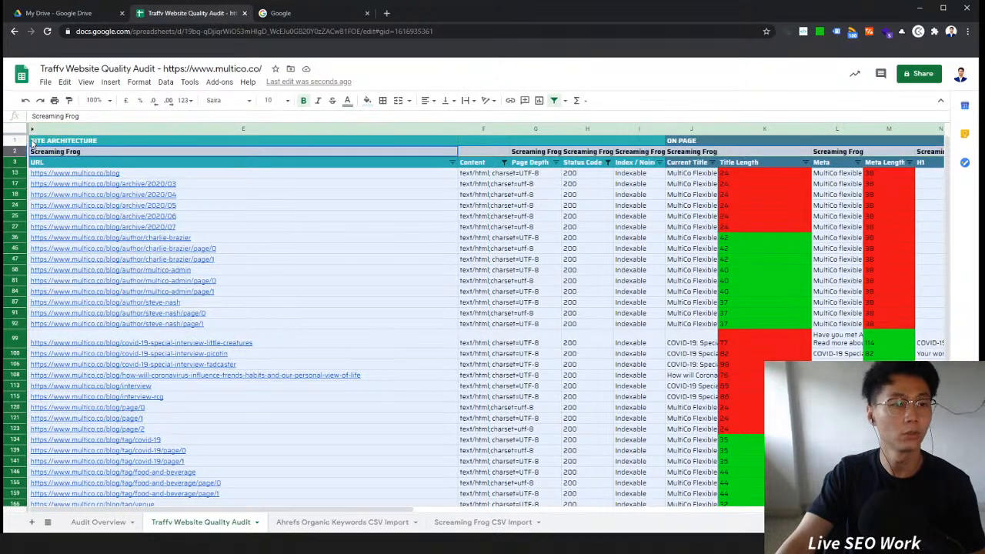
right_click(14, 157)
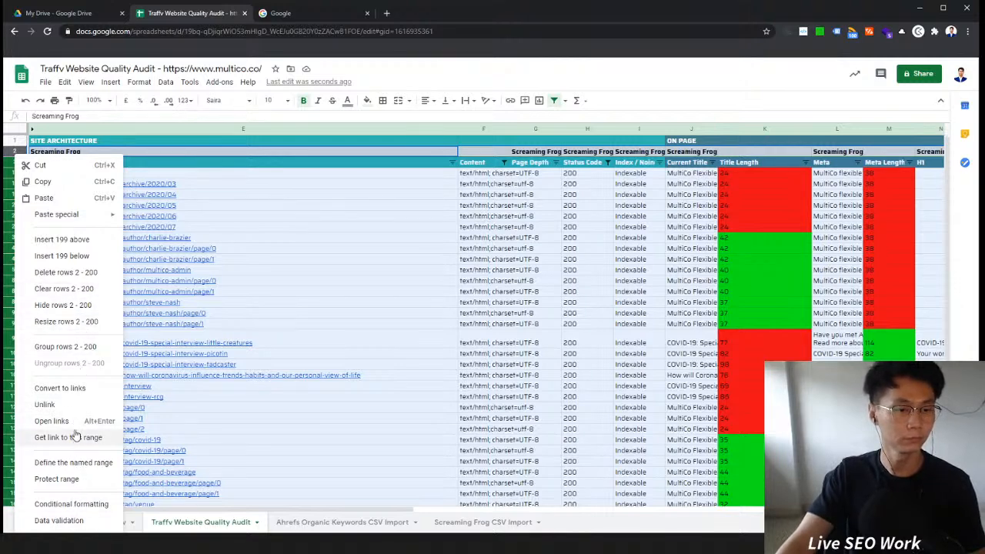
left_click(73, 319)
left_click(483, 322)
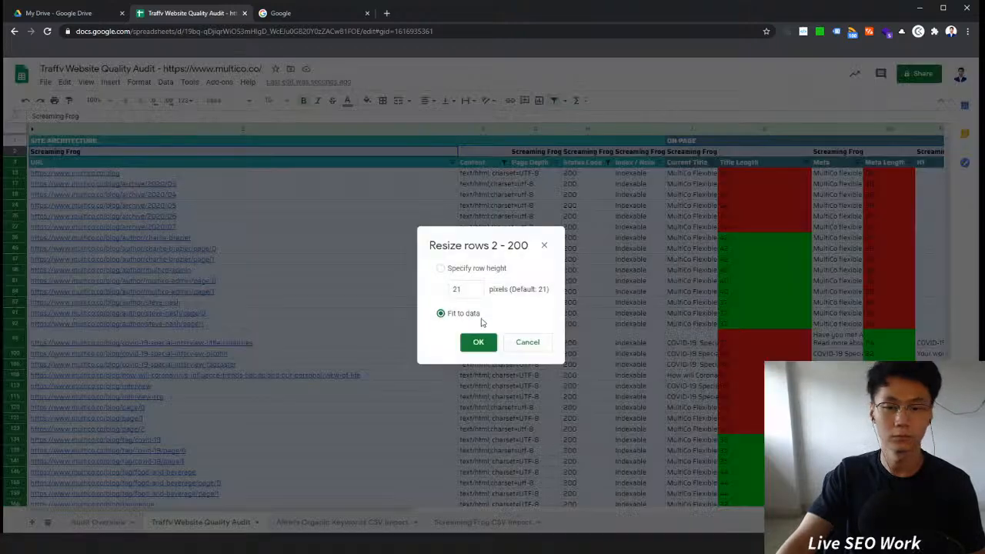
left_click(460, 279)
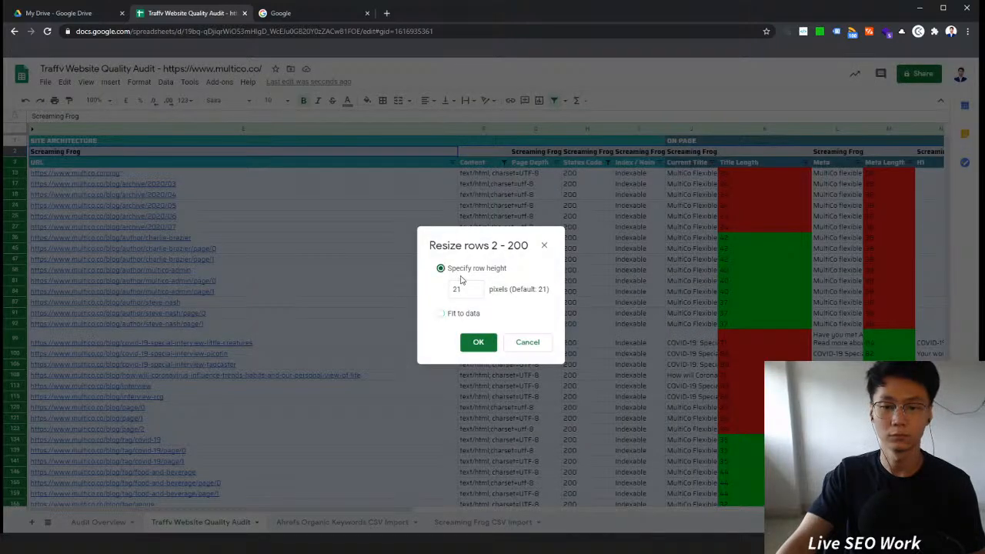
left_click(478, 341)
left_click(374, 314)
left_click(546, 260)
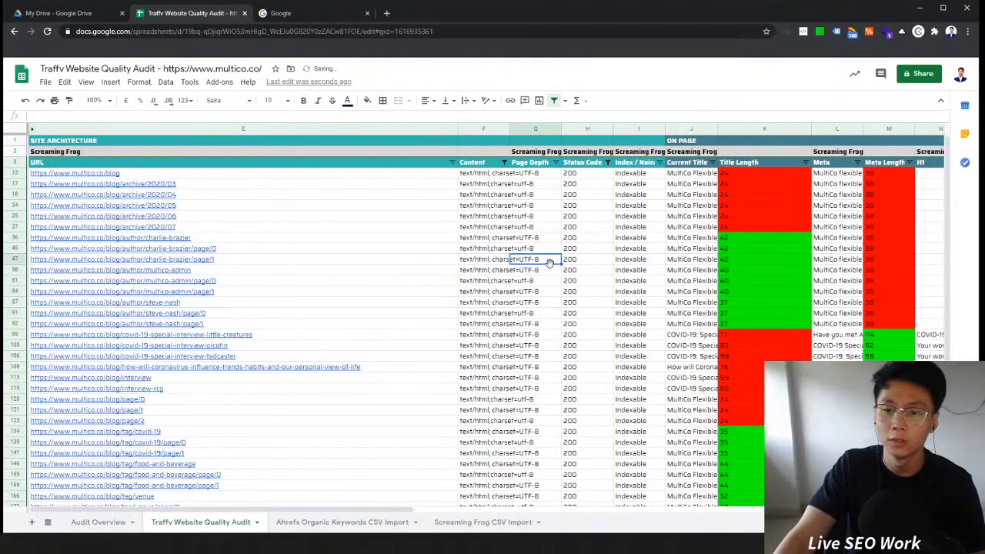
Step: Auto-fit the Current Title column width to its contents
left_click(676, 184)
double_click(716, 128)
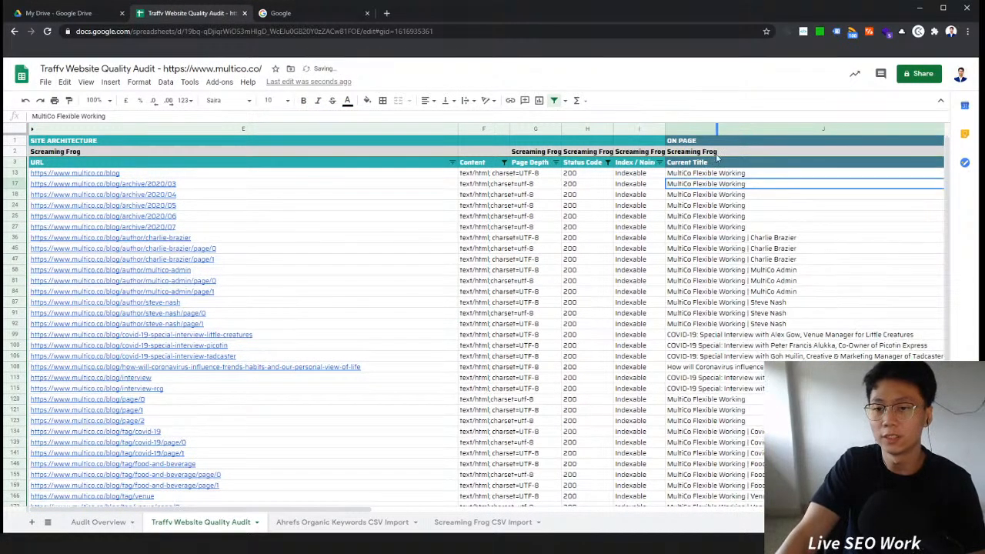
left_click_drag(759, 175, 692, 462)
scroll(692, 454, "up", 5)
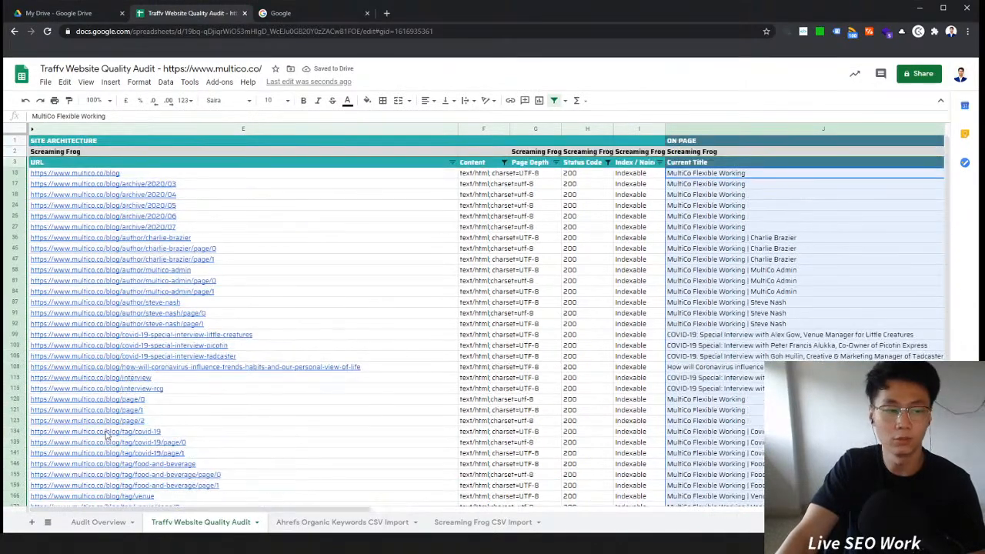
Step: In Audit Overview, add an On-page row with the note Duplicated Page Titles
left_click(97, 521)
left_click(88, 208)
type("O")
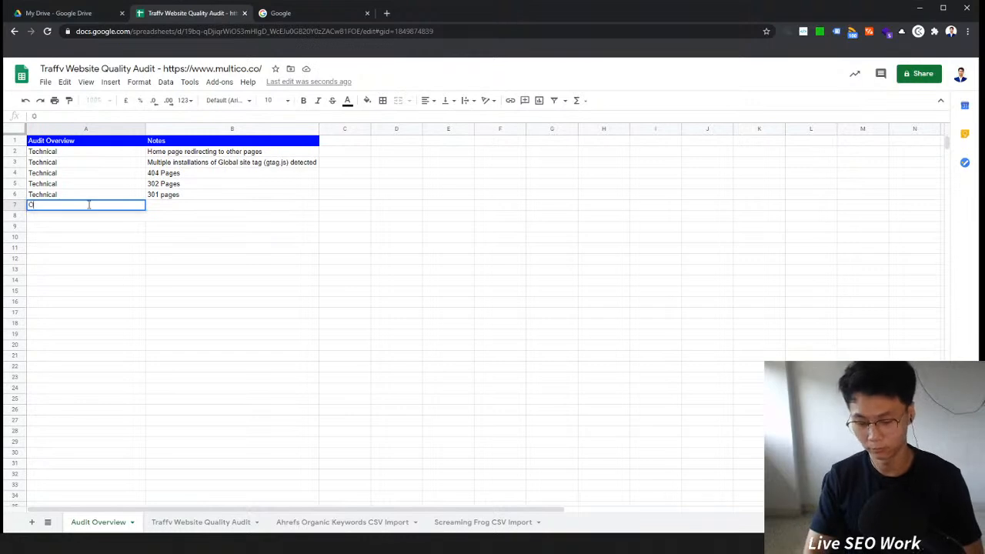
key("Return")
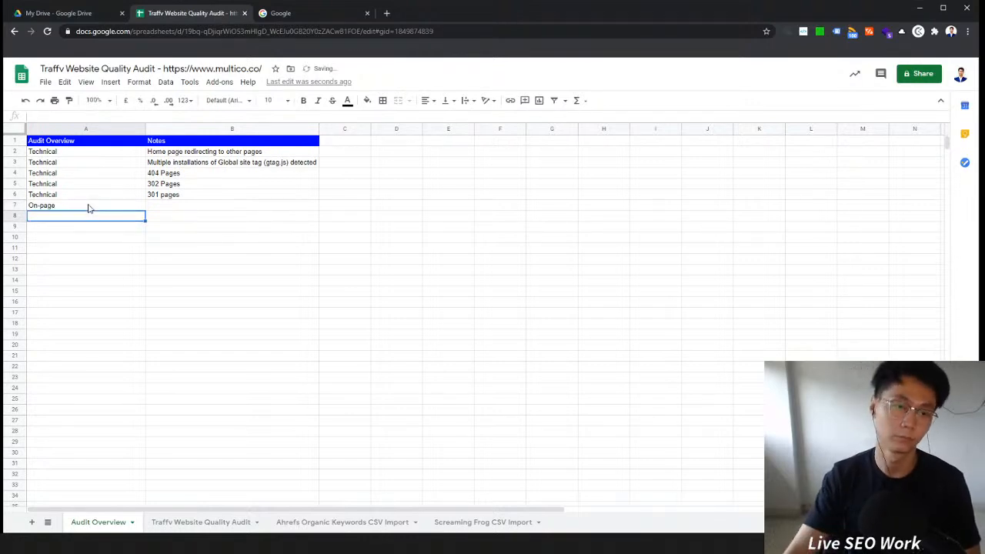
left_click(161, 207)
type("Duplicated P")
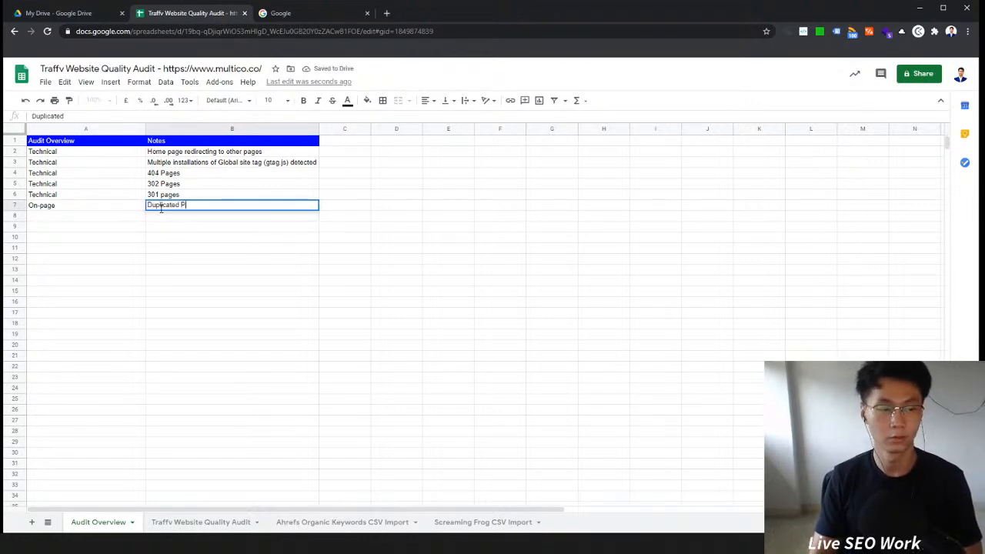
type("age Titles")
key("Return")
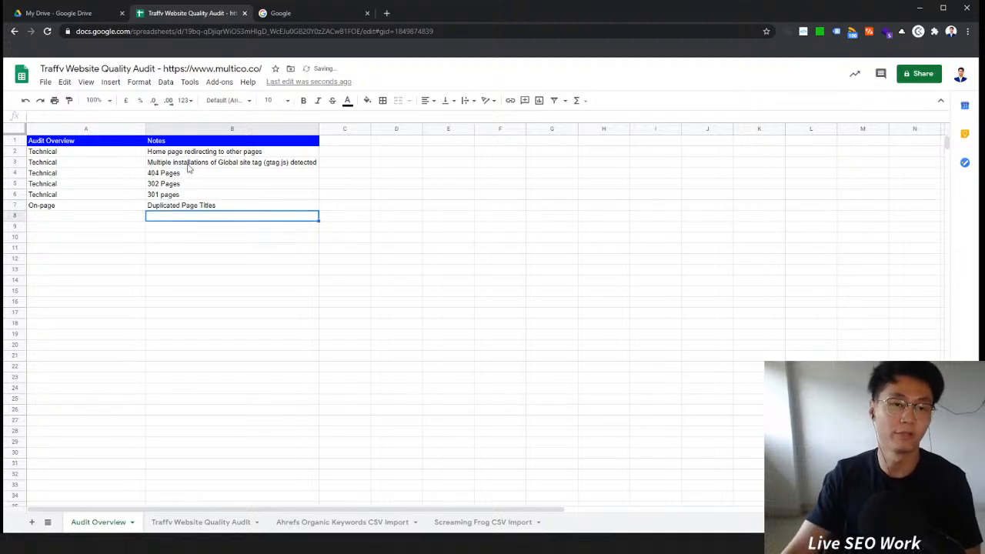
Step: Examine the Title Length values against the page titles in the Traffv Website Quality Audit sheet
left_click(308, 13)
left_click(216, 13)
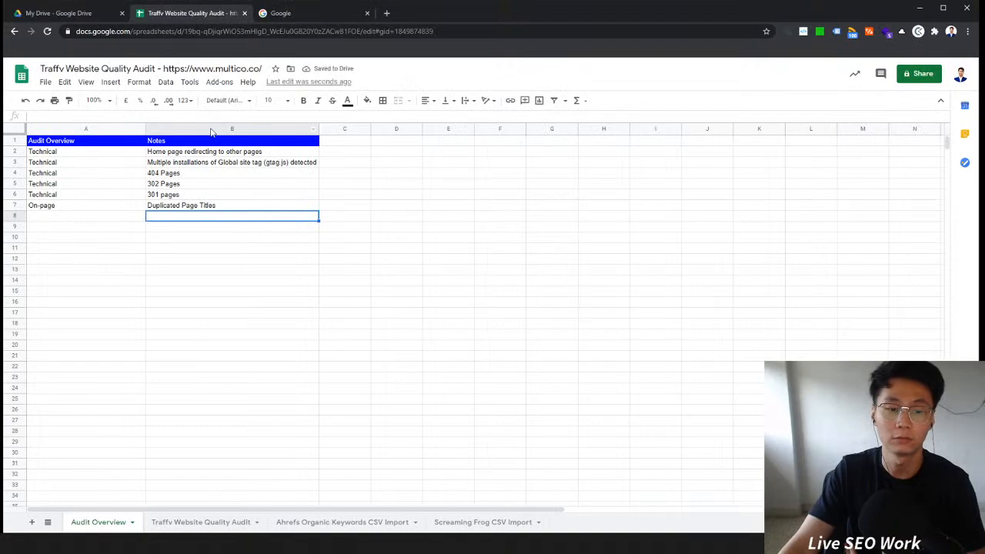
left_click(308, 521)
left_click(219, 522)
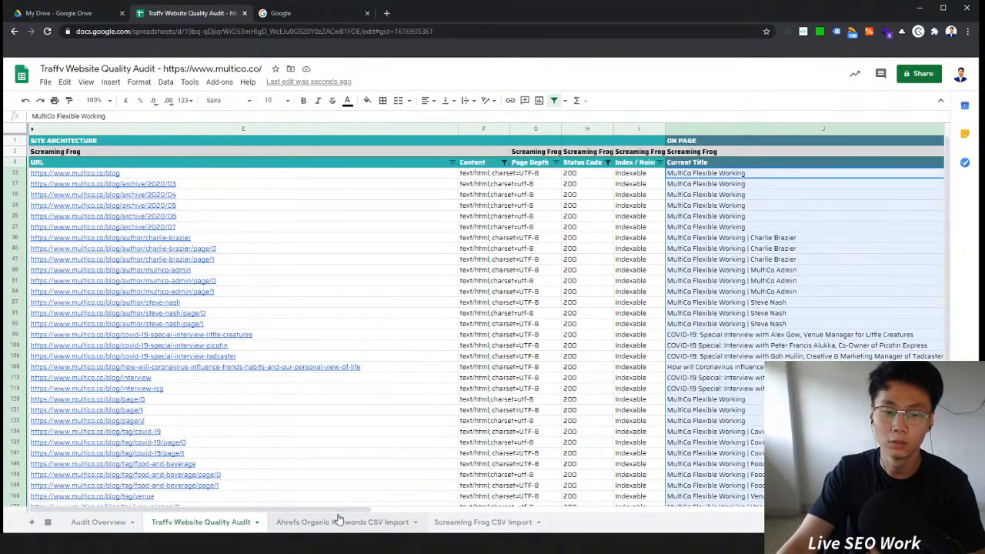
left_click_drag(338, 511, 538, 509)
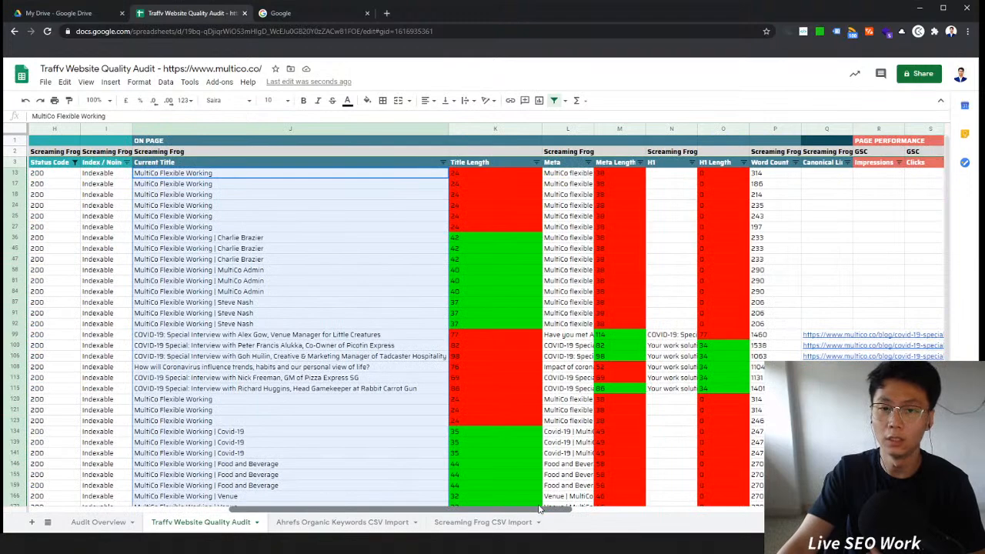
left_click(508, 270)
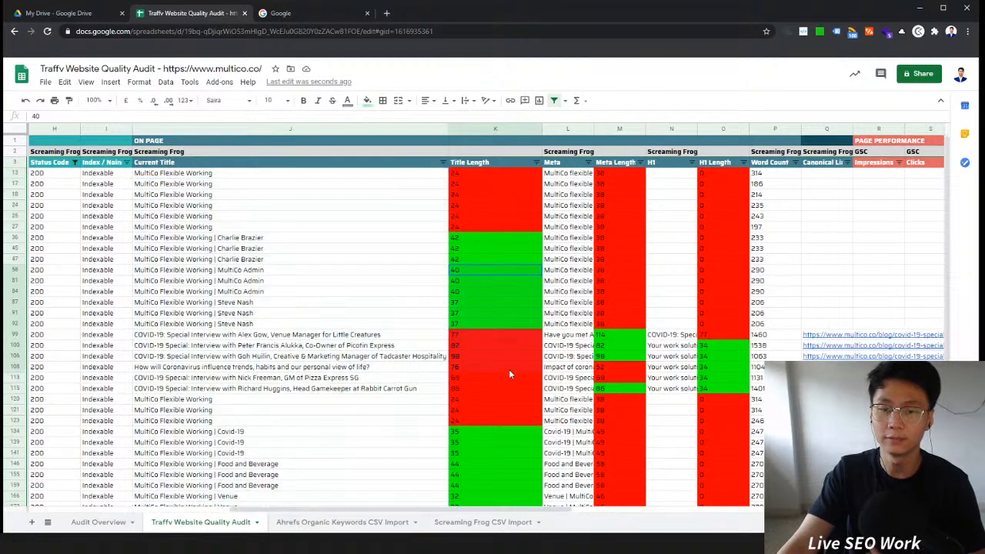
left_click_drag(497, 220, 497, 465)
scroll(497, 462, "down", 3)
scroll(497, 463, "up", 3)
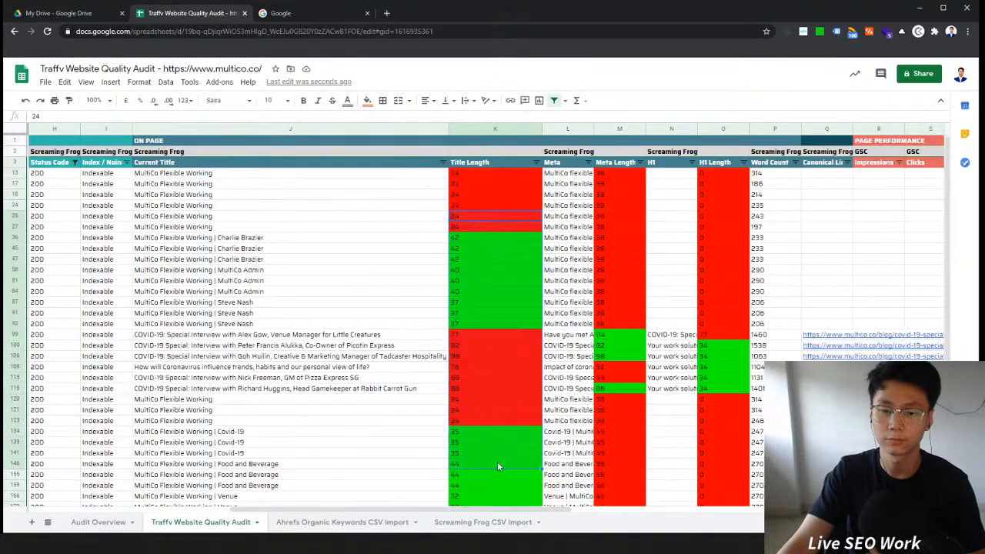
scroll(496, 463, "down", 3)
left_click(496, 443)
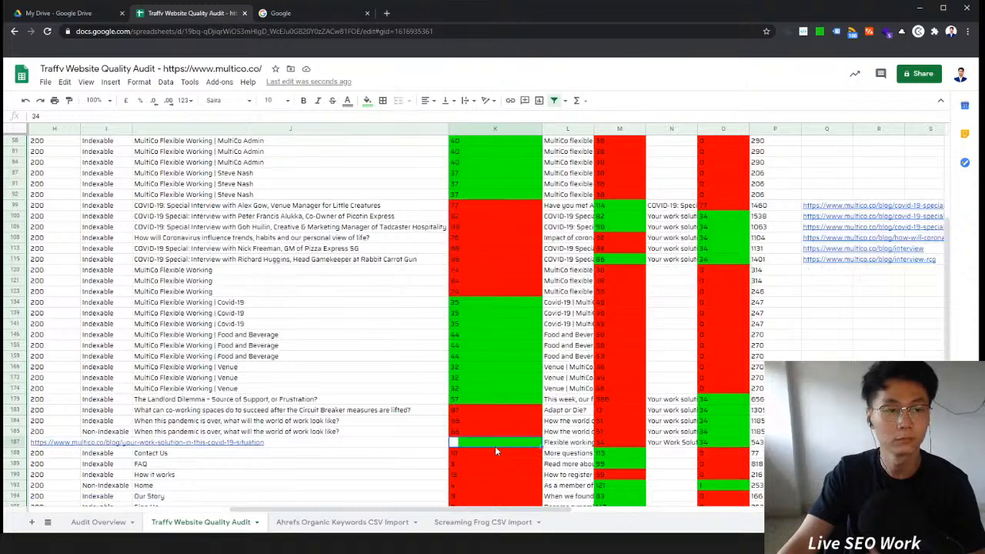
left_click(389, 445)
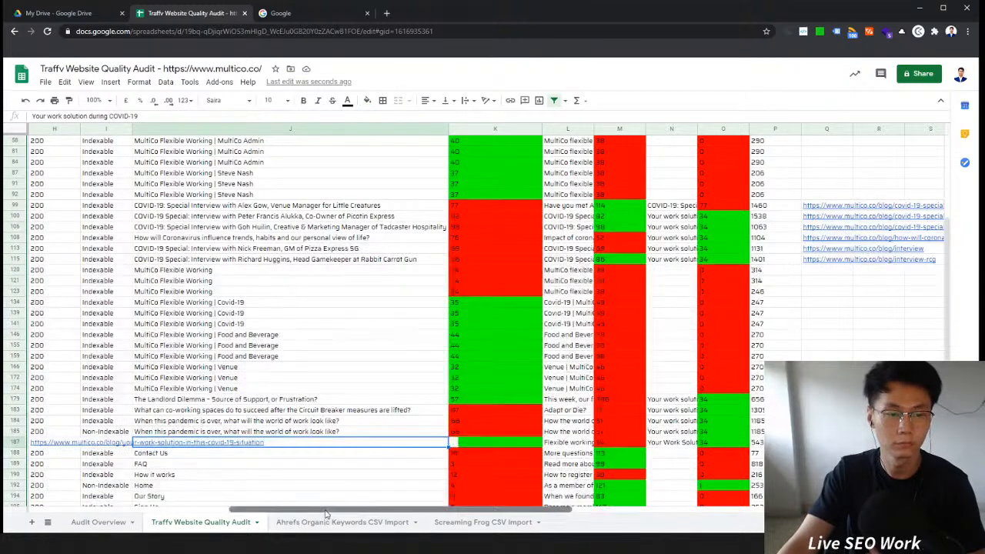
left_click_drag(326, 513, 131, 511)
left_click(492, 444)
scroll(531, 451, "up", 2)
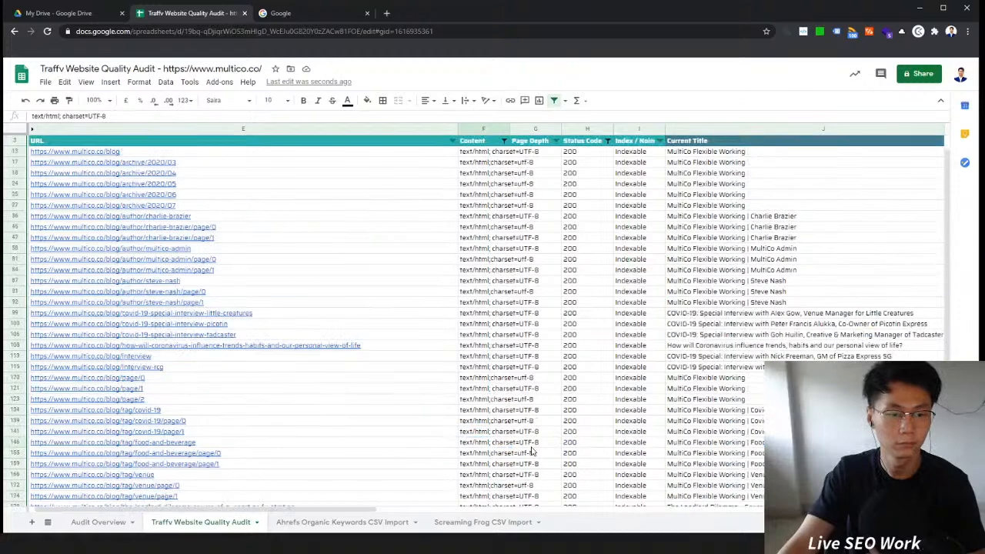
Step: Open the blog/tag/covid-19 URL and check its indexing with a Google site: search, returning to the page
left_click(174, 432)
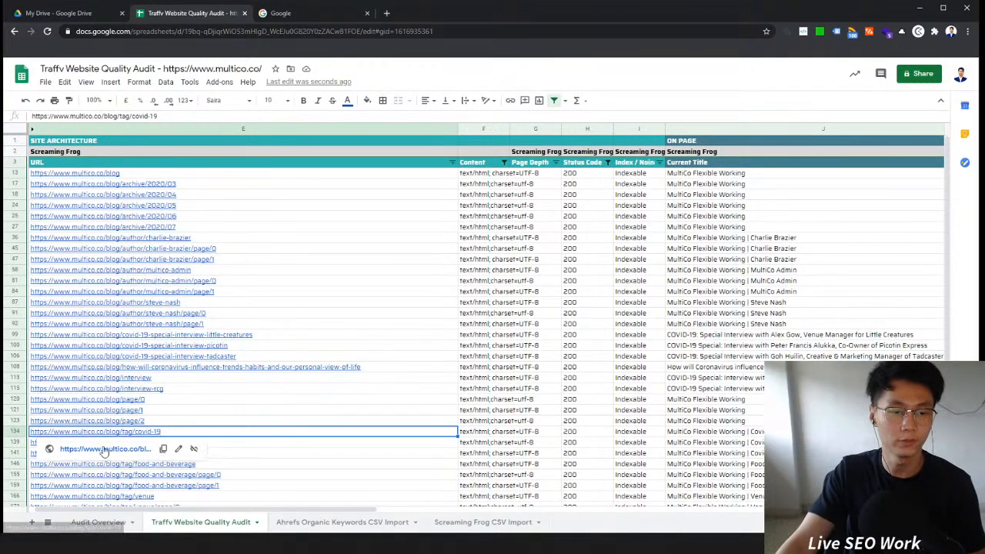
left_click(104, 449)
left_click(313, 10)
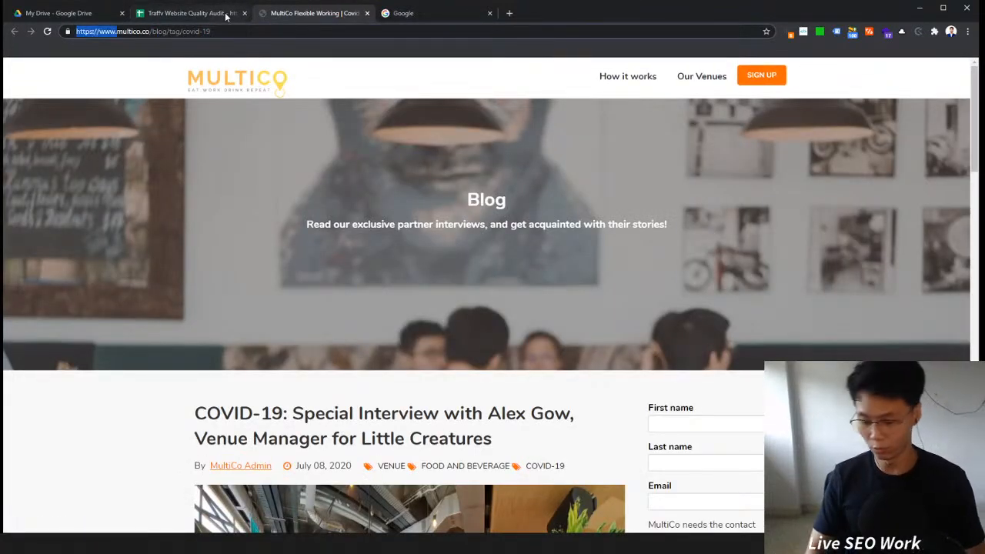
type("site:")
key("Return")
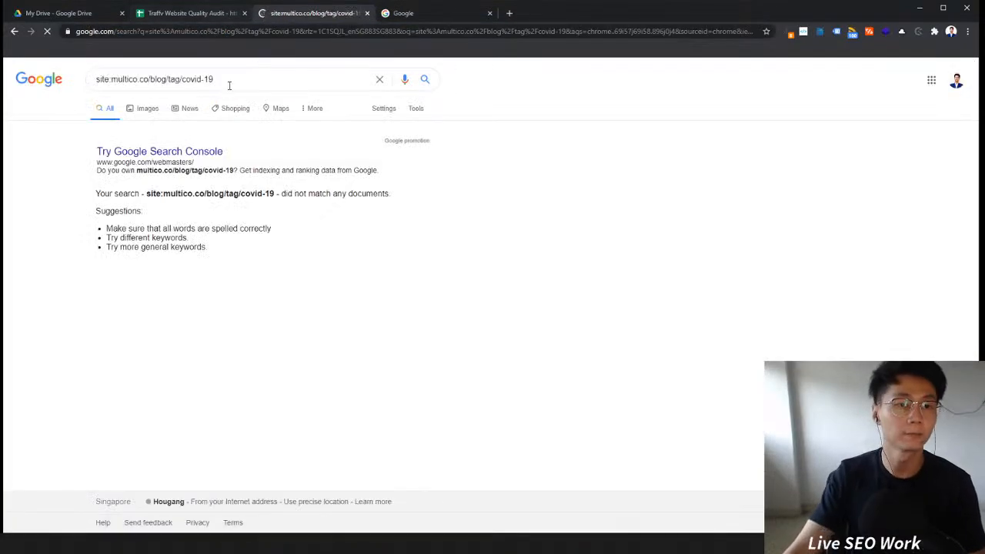
left_click(240, 19)
left_click(266, 14)
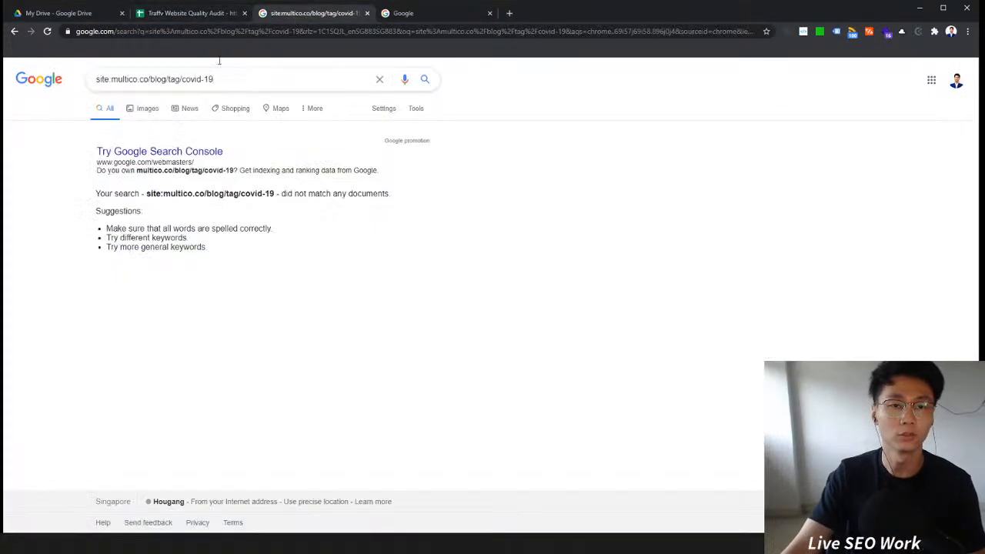
left_click(16, 32)
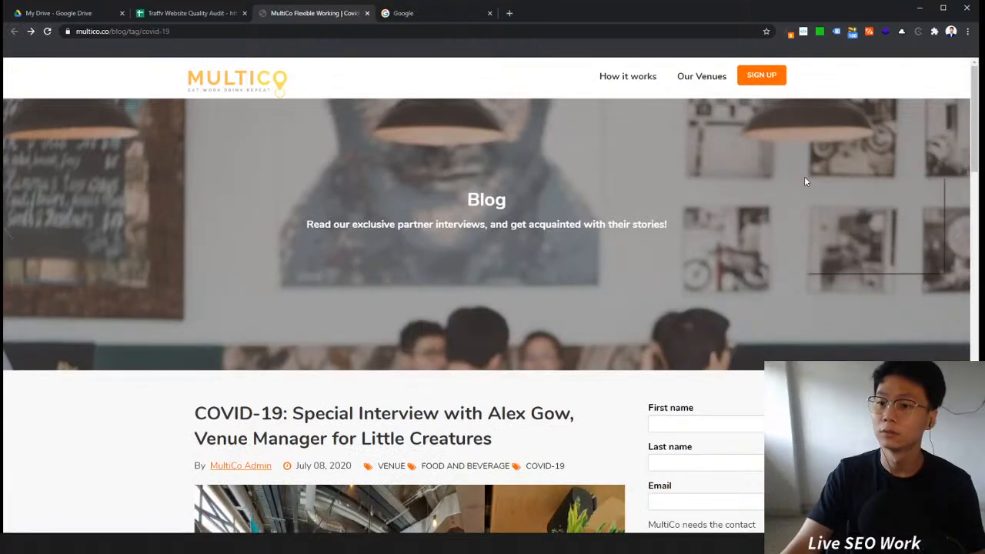
right_click(805, 179)
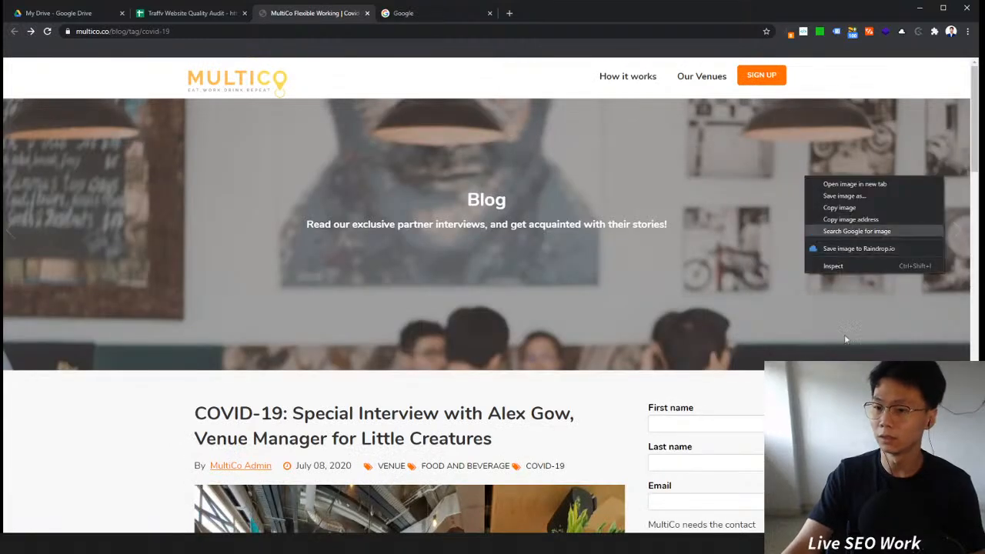
Step: Search the covid-19 tag page's source code for noindex and canonical tags
right_click(820, 423)
left_click(854, 403)
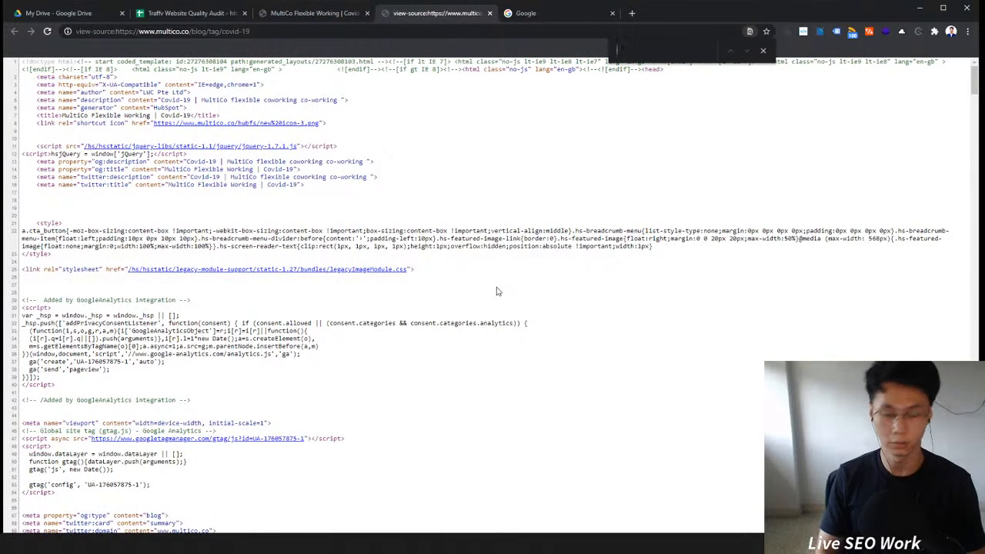
type("no")
key("BackSpace")
key("BackSpace")
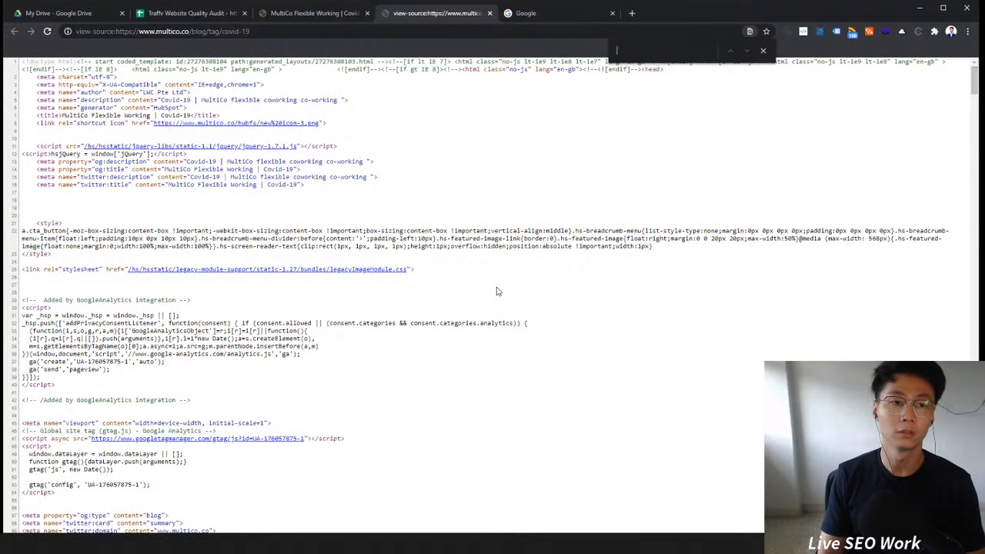
type("cano")
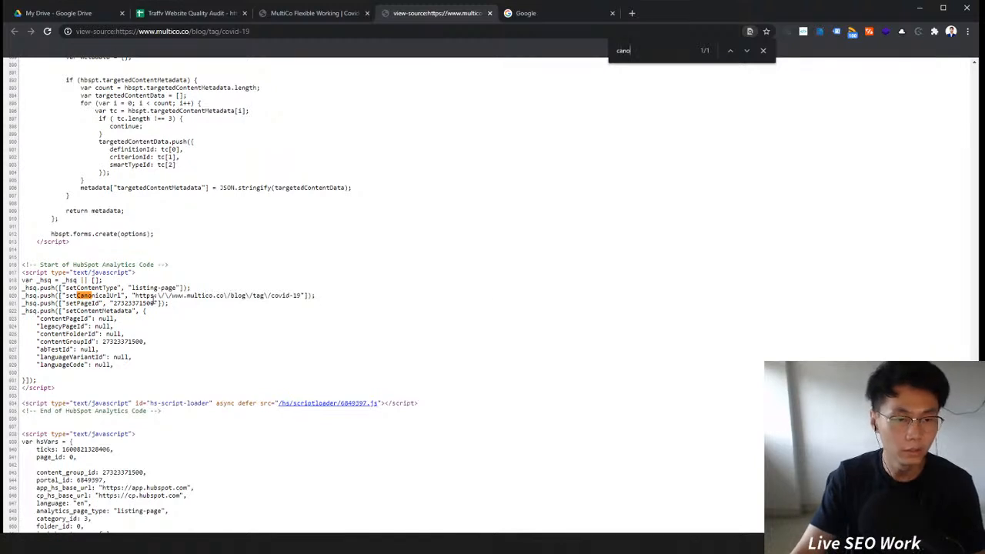
left_click_drag(134, 296, 242, 297)
left_click(232, 297)
left_click(263, 297)
key("ctrl+f")
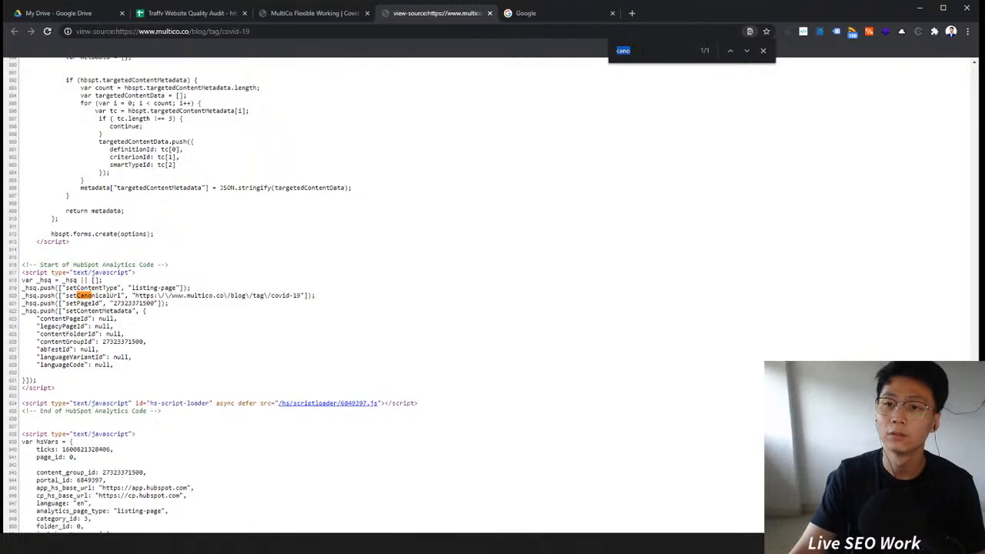
left_click(764, 51)
triple_click(701, 143)
left_click(489, 14)
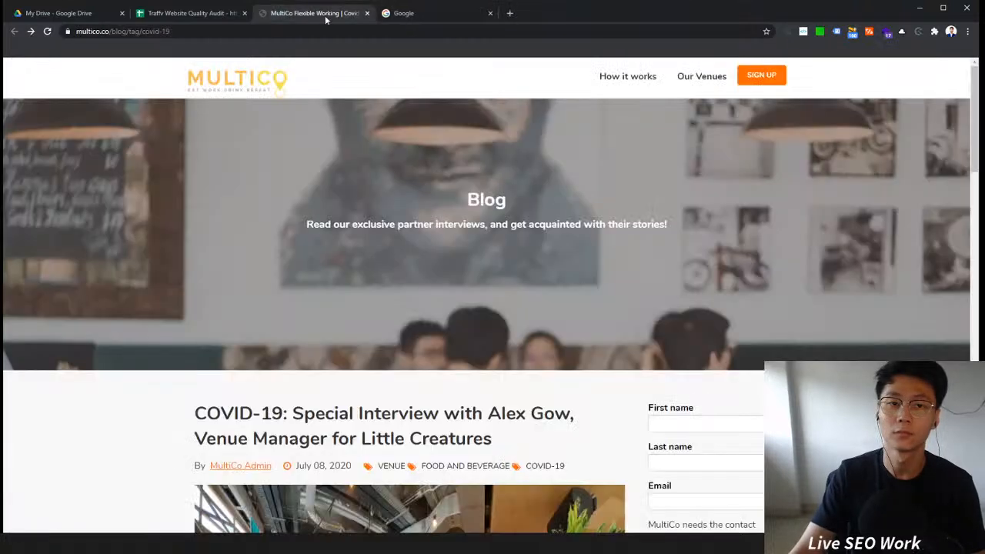
Step: Check the page's on-page data report in the Ahrefs SEO toolbar
left_click(785, 33)
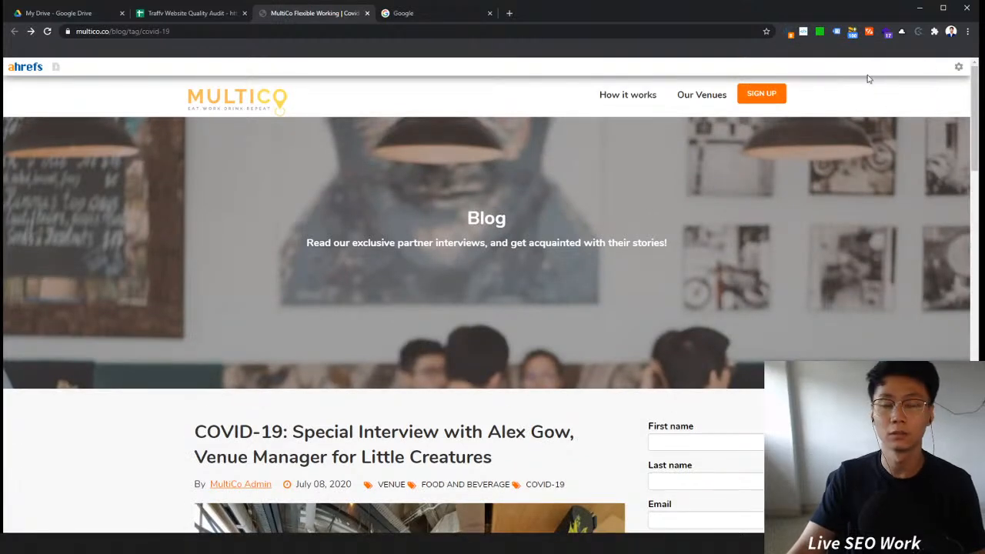
left_click(790, 34)
left_click(47, 31)
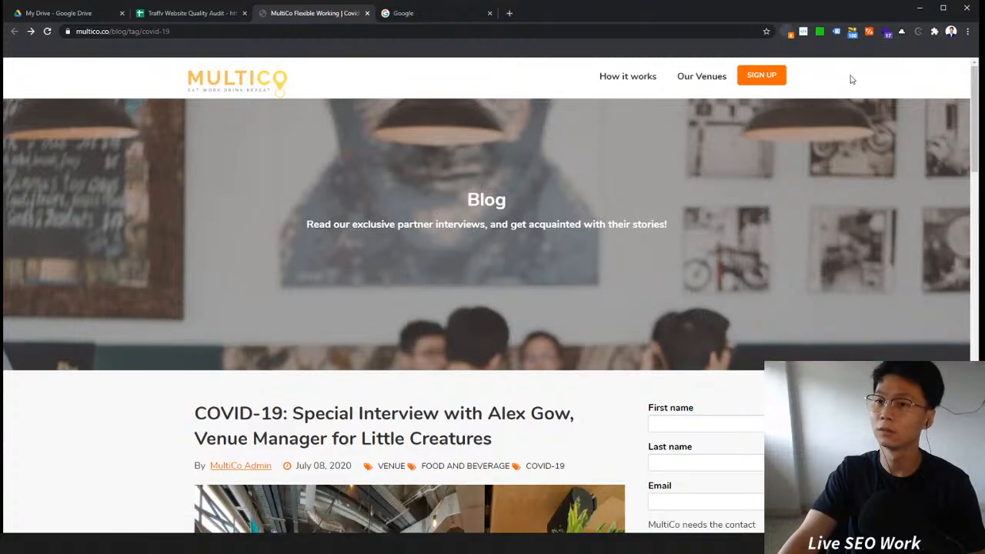
left_click(790, 31)
left_click(912, 67)
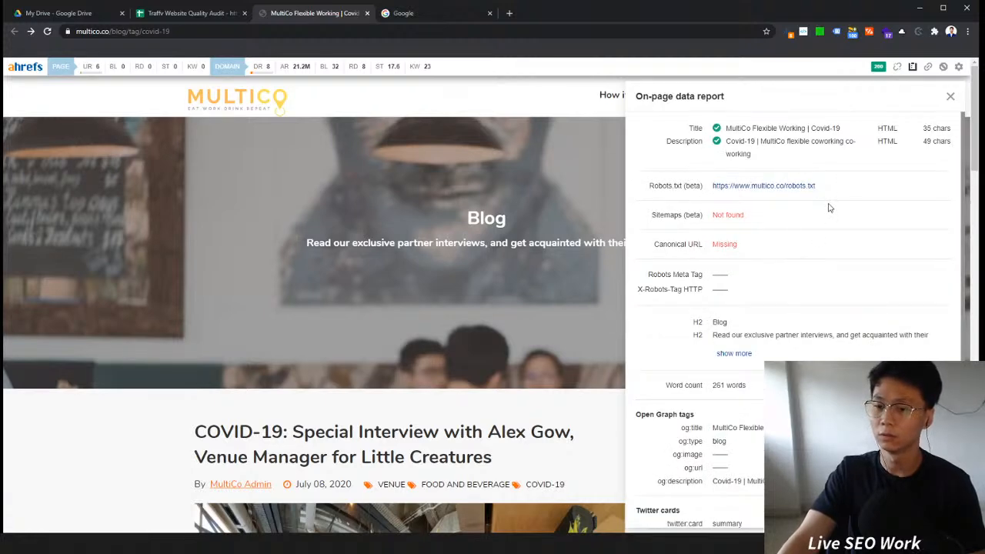
scroll(800, 223, "down", 2)
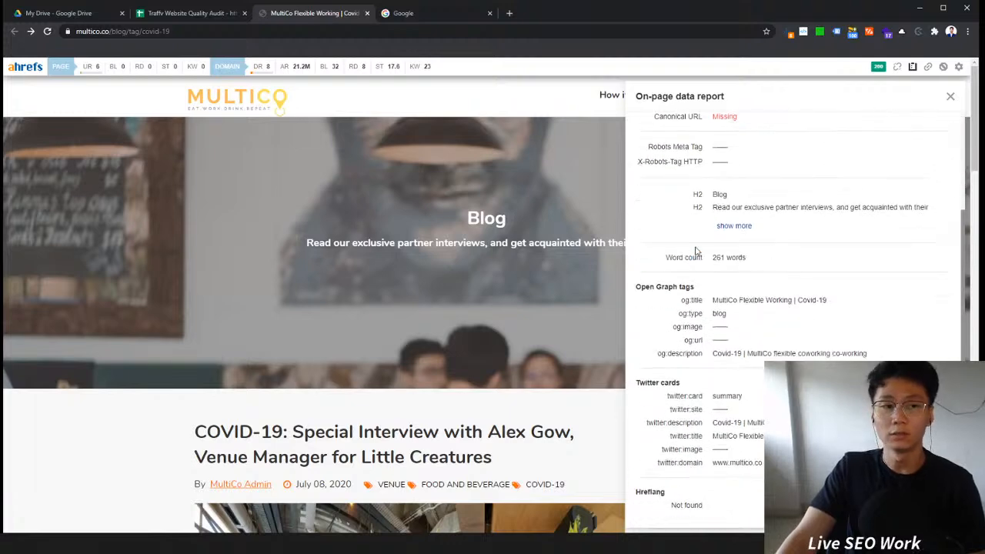
scroll(808, 262, "down", 5)
scroll(853, 185, "up", 2)
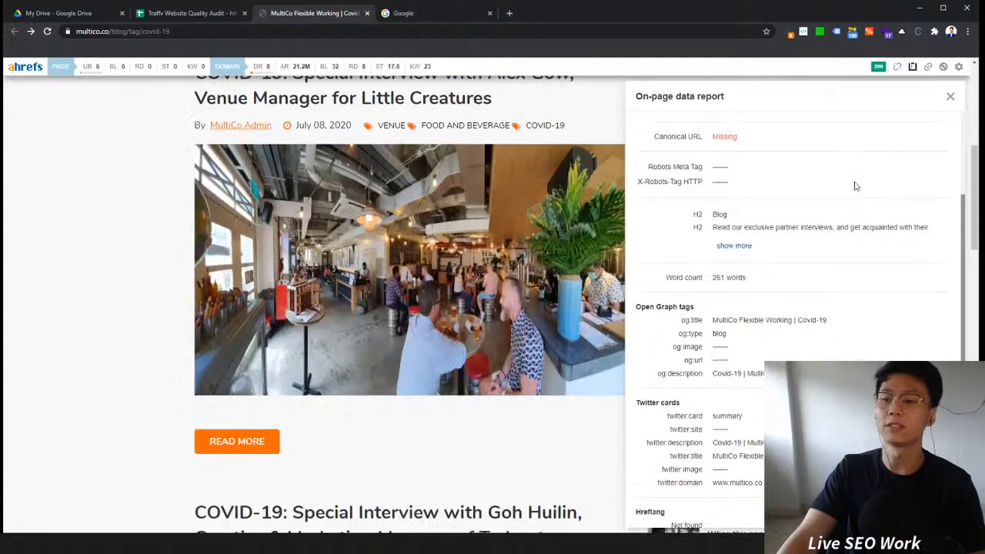
left_click(952, 94)
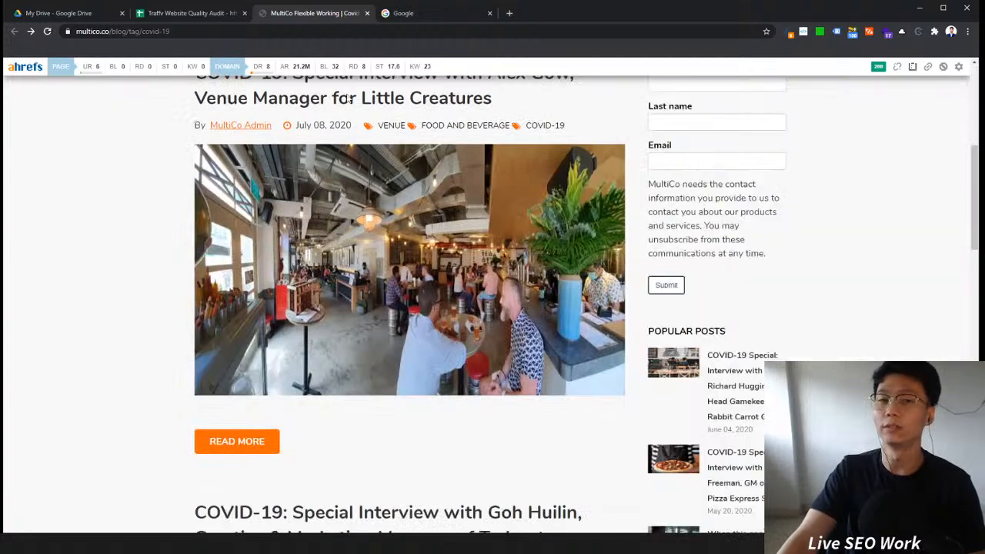
left_click(791, 35)
Step: In Audit Overview, insert a Technical row above the On-page row with the note Thin Pages Indexed
left_click(189, 13)
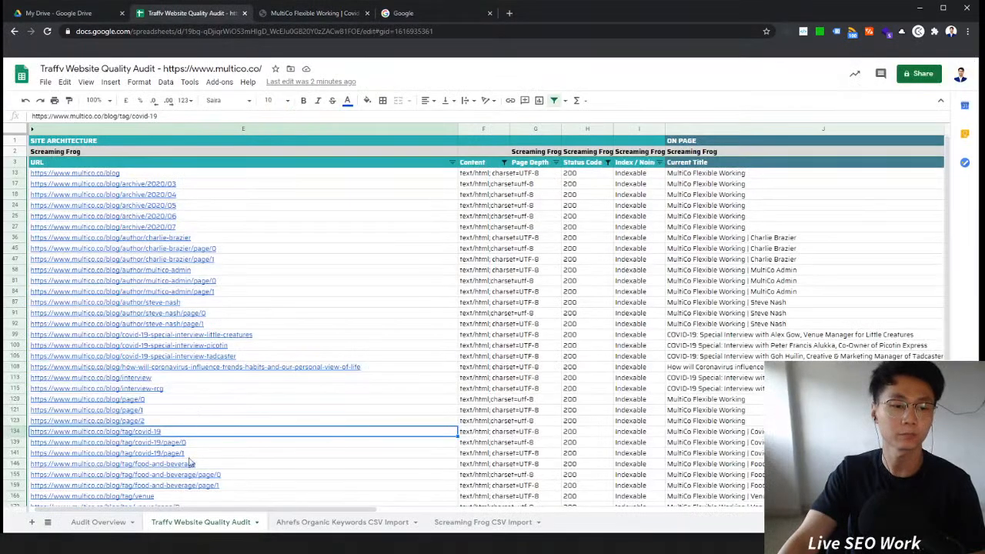
left_click(100, 522)
left_click(16, 205)
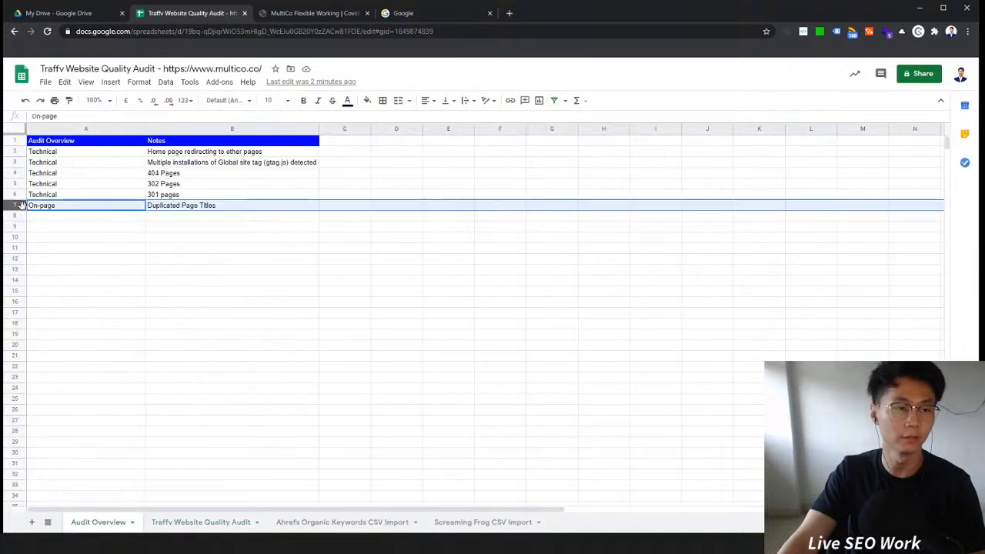
right_click(15, 204)
left_click(66, 290)
left_click(57, 208)
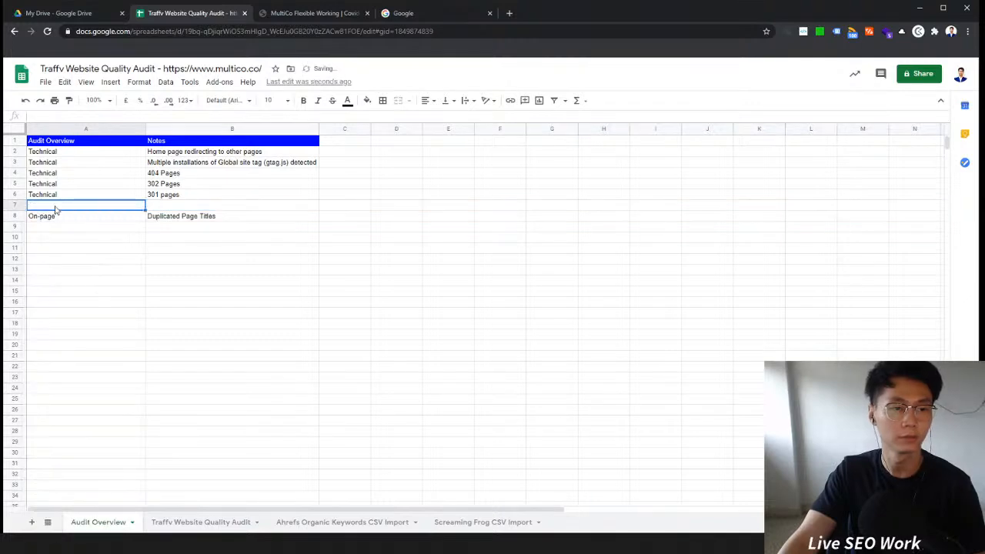
left_click(56, 197)
key("ctrl+c")
left_click(65, 207)
key("ctrl+v")
left_click(174, 209)
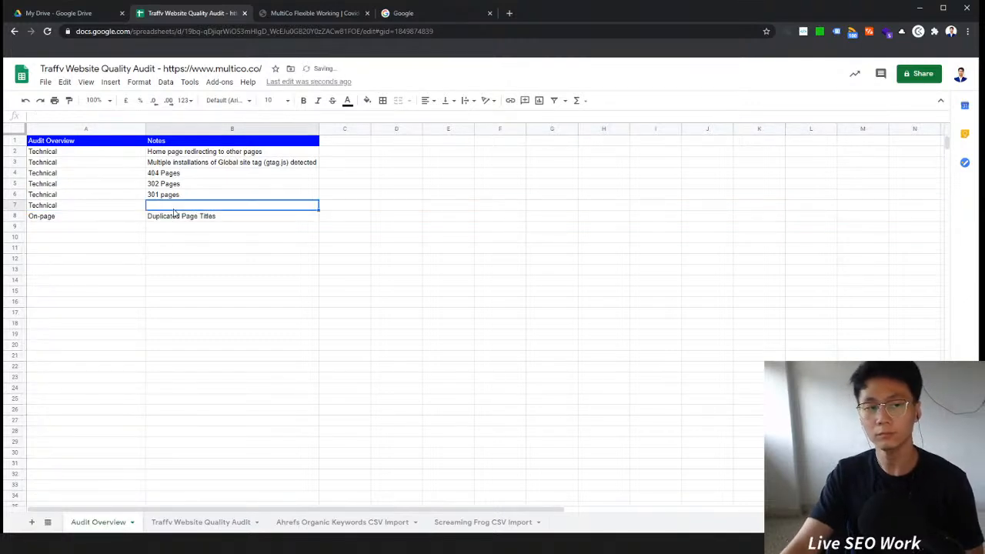
type("Noindex")
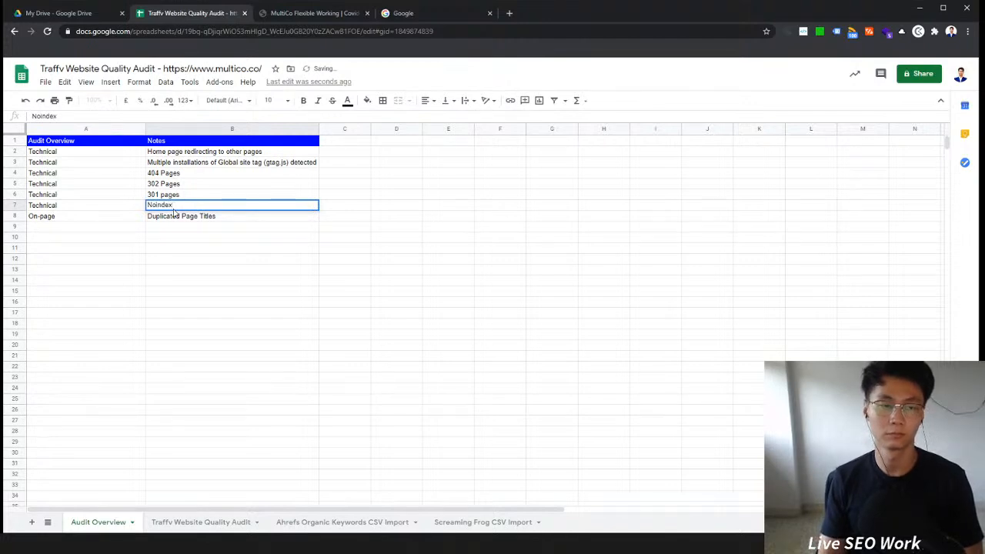
type("Thin ")
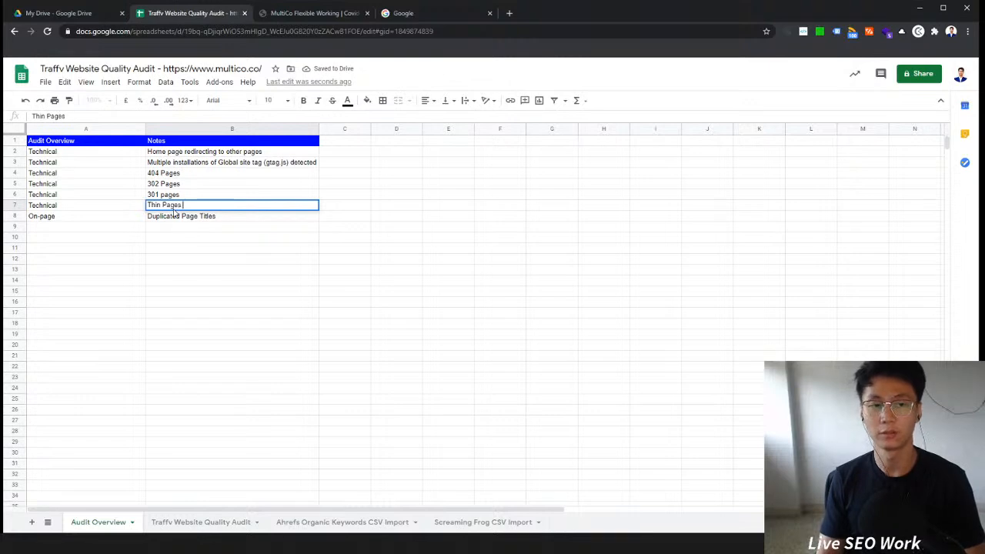
type("Pages ")
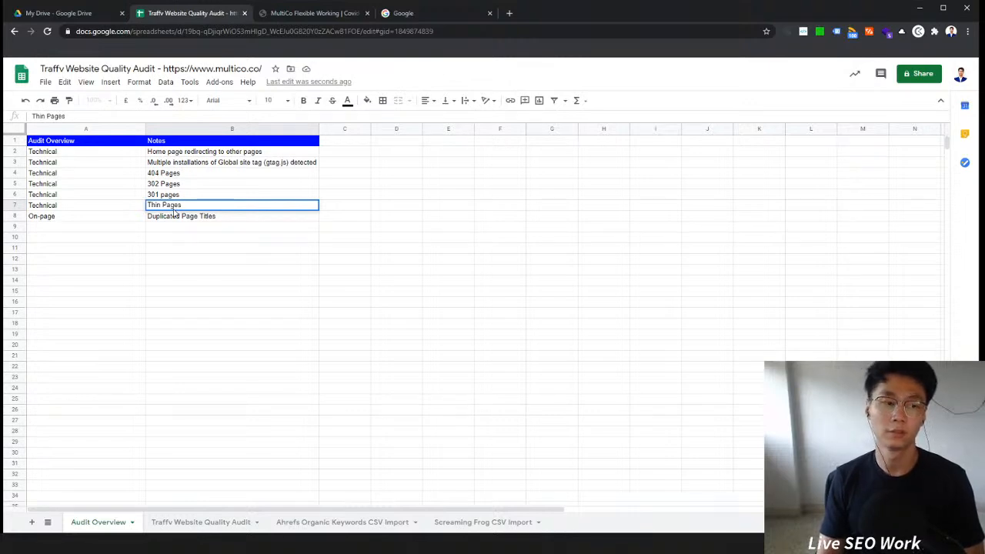
type("Indexed")
key("Return")
key("Up")
left_click(114, 207)
key("Right")
Step: Add an On-page row below Duplicated Page Titles with the note Below Average Word Count
left_click(347, 14)
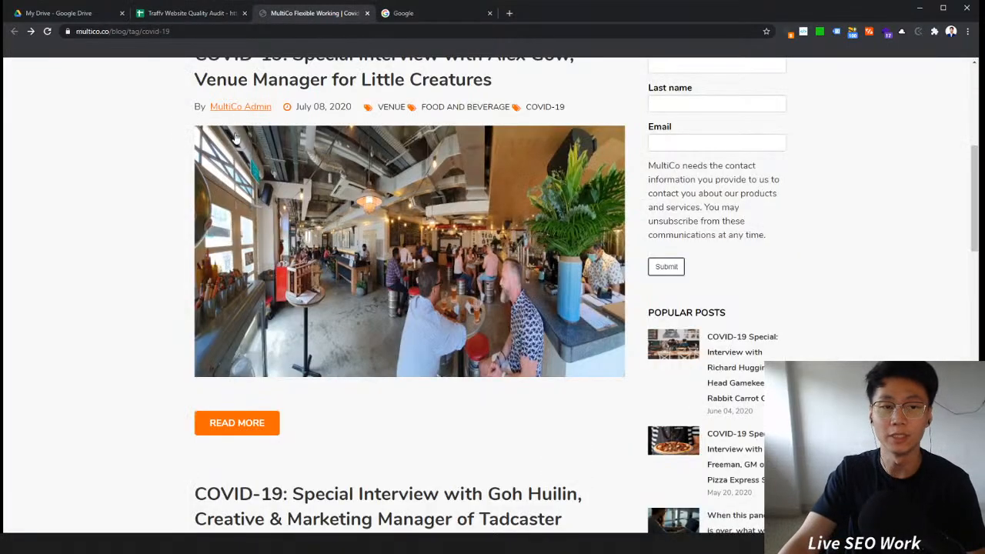
scroll(396, 277, "down", 4)
scroll(396, 277, "up", 1)
scroll(396, 277, "down", 4)
scroll(396, 277, "up", 4)
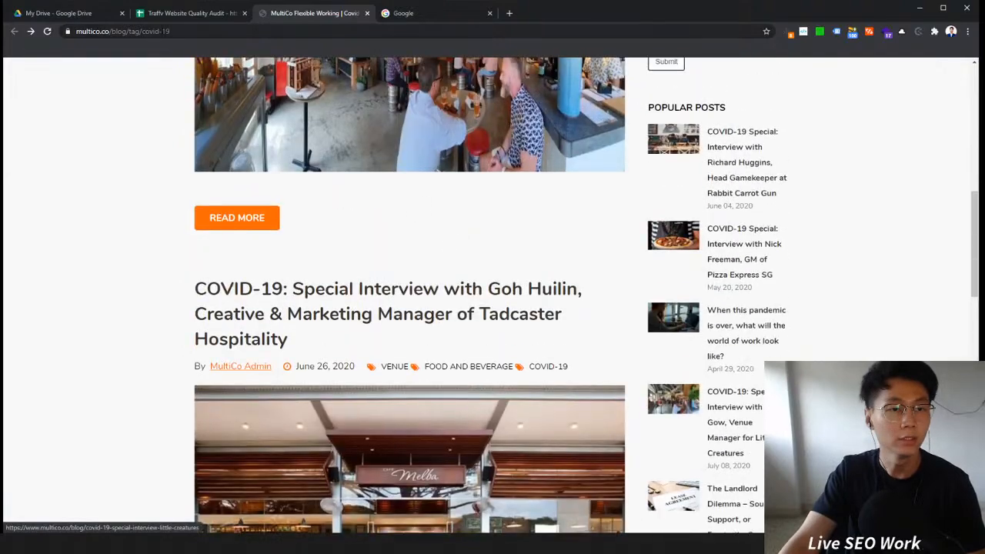
left_click(166, 17)
left_click(102, 219)
left_click(200, 216)
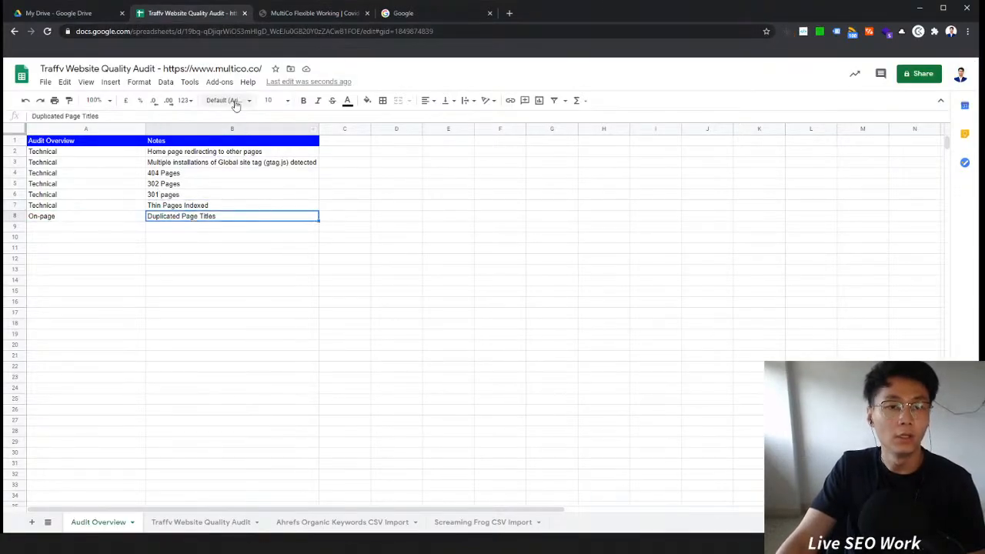
left_click(93, 220)
key("ctrl+c")
left_click(106, 240)
left_click(116, 228)
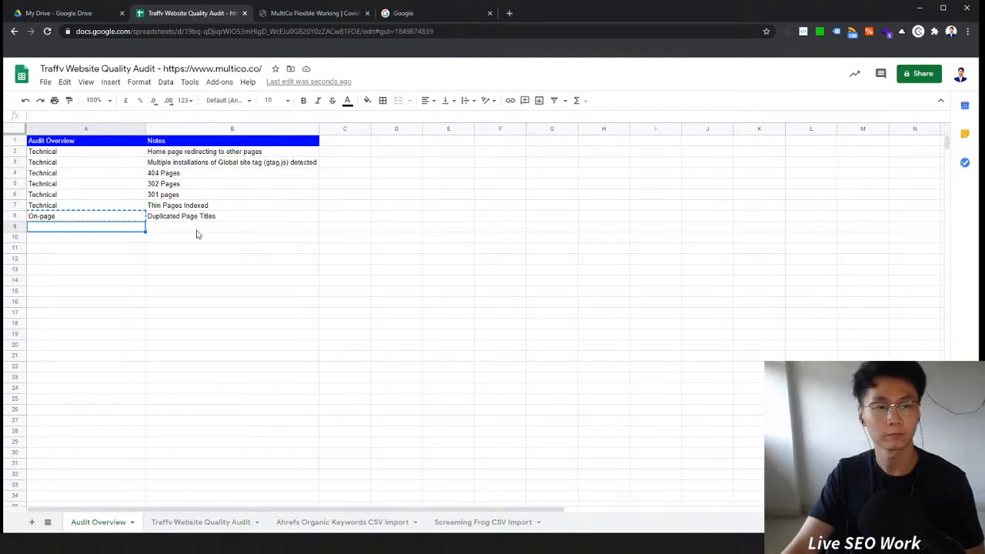
key("ctrl+v")
left_click(197, 230)
left_click(198, 219)
key("ctrl+c")
left_click(200, 229)
left_click(206, 219)
left_click(211, 230)
left_click(212, 219)
left_click(213, 230)
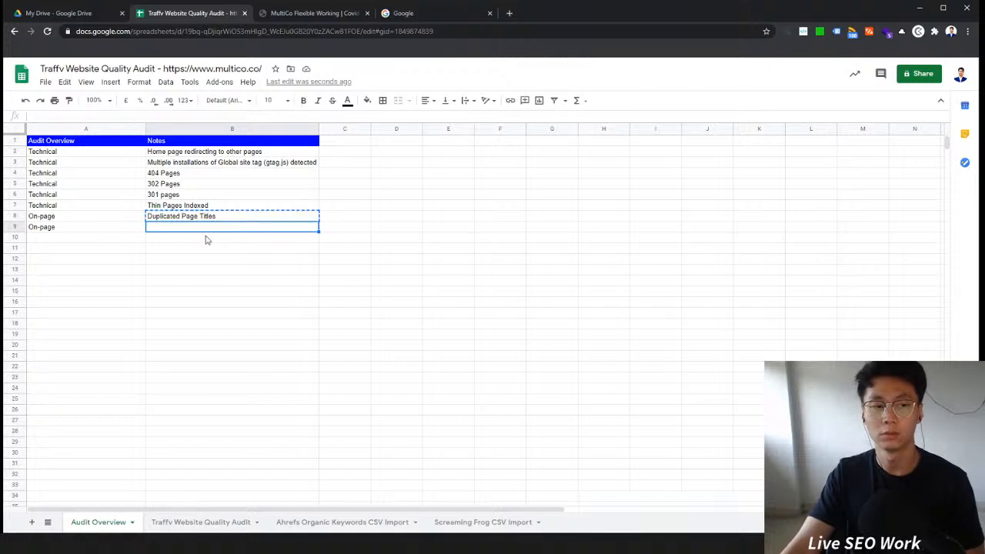
left_click(20, 206)
left_click(276, 239)
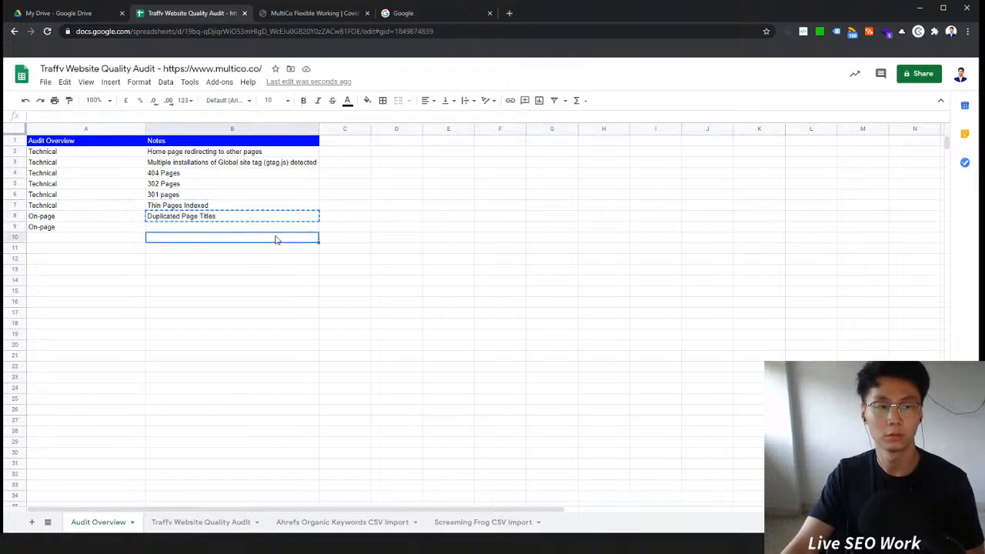
left_click(165, 227)
type("Below")
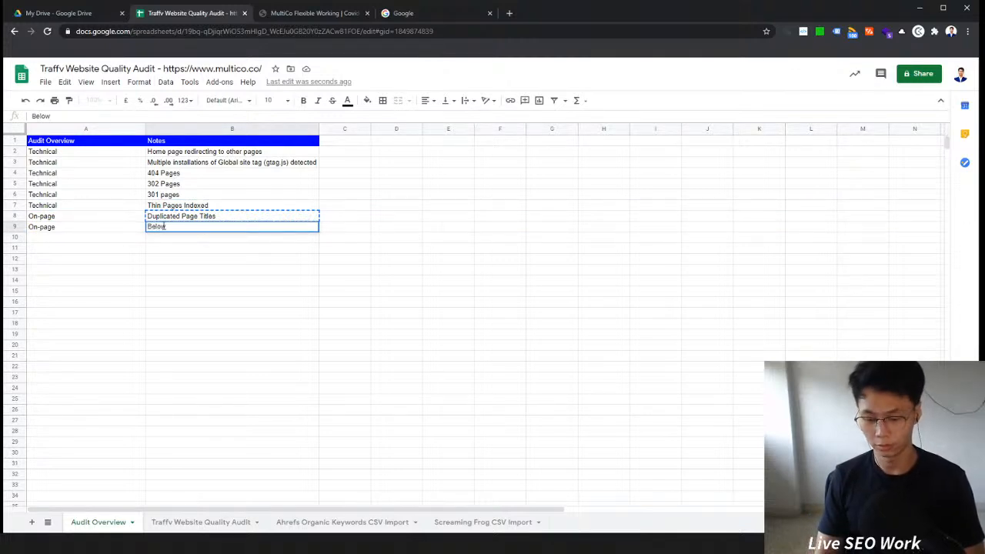
type(" Average Word Count")
key("Return")
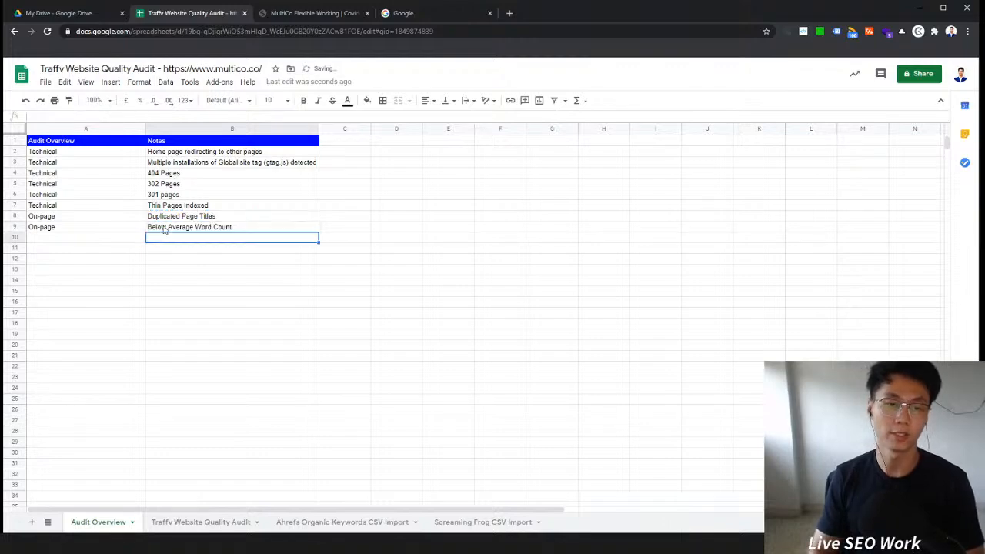
Step: Add a conditional format rule on Word Count range P4:P200 highlighting values less than 500 in red
left_click(315, 14)
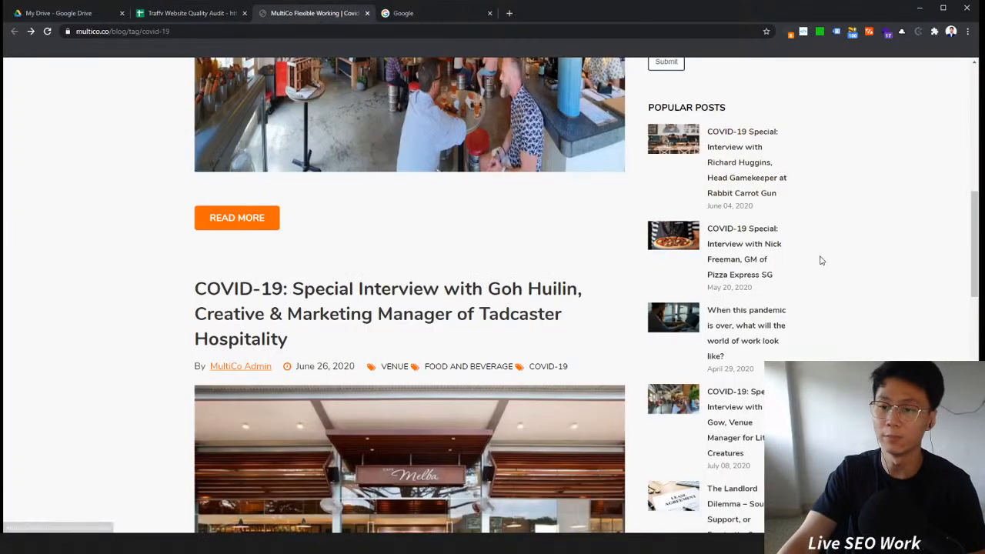
scroll(820, 260, "up", 5)
scroll(820, 260, "up", 3)
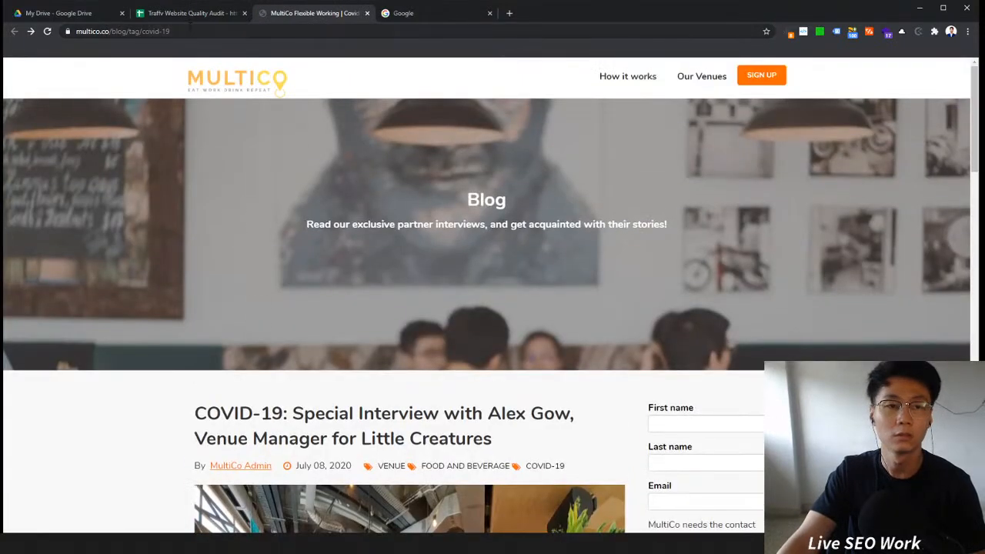
left_click(191, 13)
left_click(219, 523)
left_click_drag(263, 510, 588, 510)
left_click(668, 184)
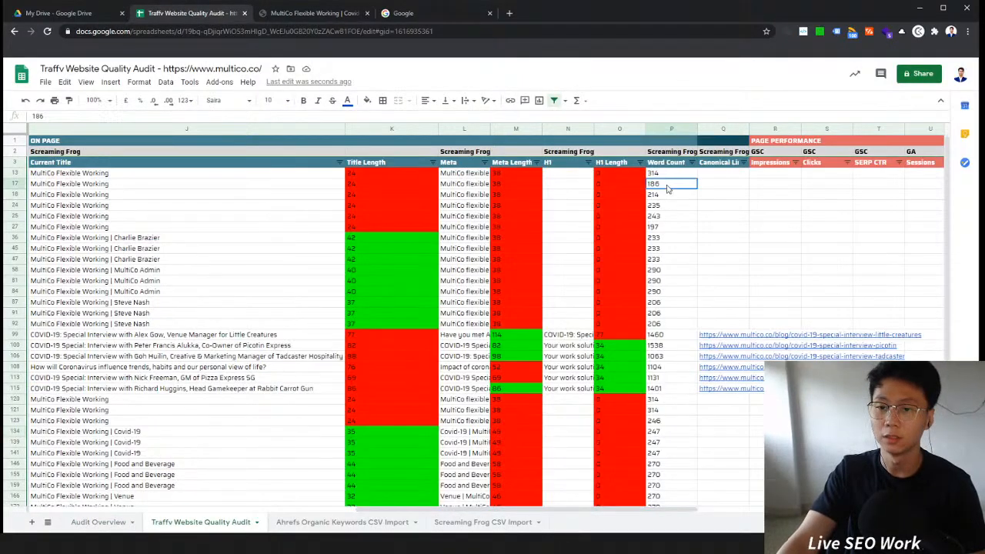
left_click(668, 129)
left_click(671, 142, "ctrl")
left_click(673, 152, "ctrl")
left_click(675, 162, "ctrl")
right_click(675, 174)
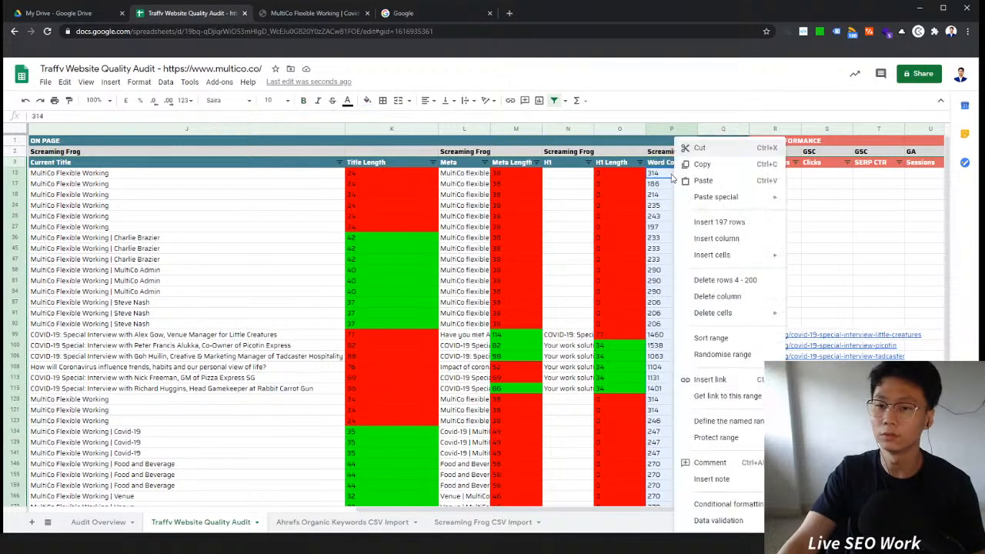
left_click(719, 503)
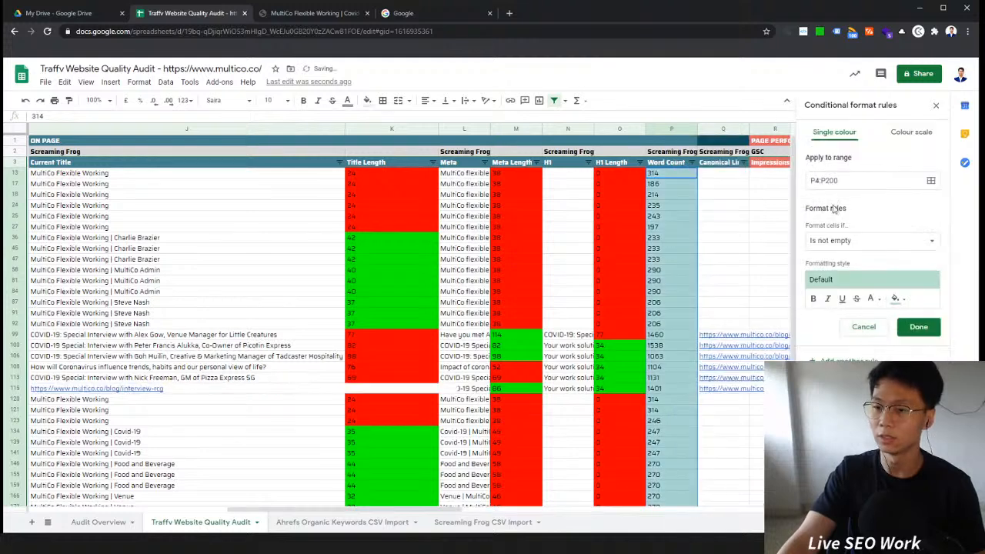
left_click(863, 246)
scroll(877, 328, "down", 1)
left_click(846, 404)
left_click(847, 265)
type("500")
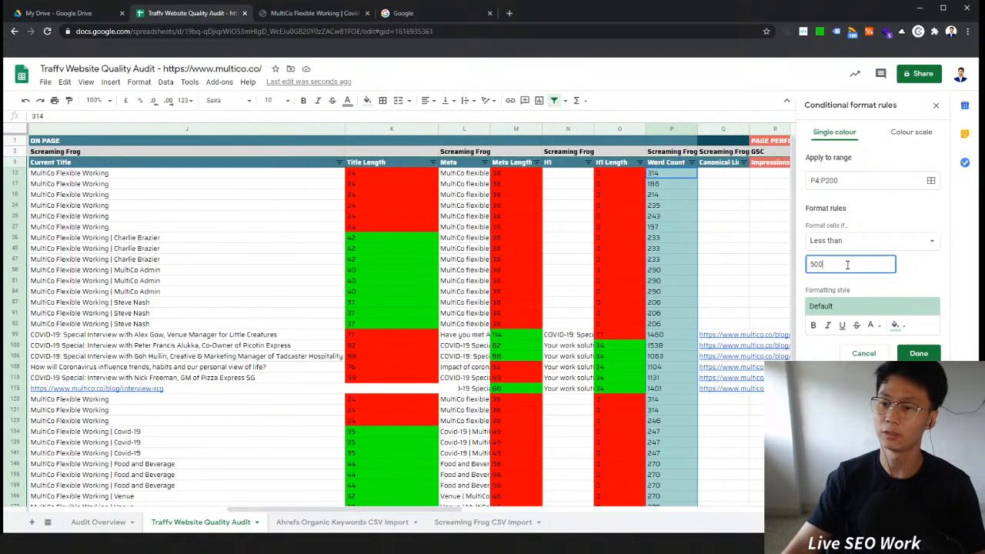
left_click(892, 325)
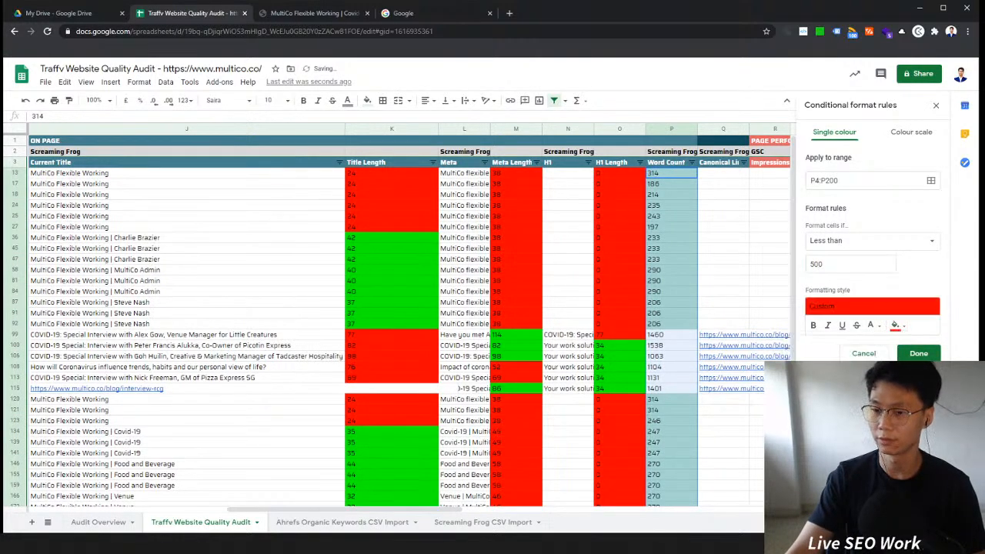
left_click(805, 374)
left_click(918, 353)
left_click(671, 205)
left_click(668, 173)
scroll(681, 303, "down", 6)
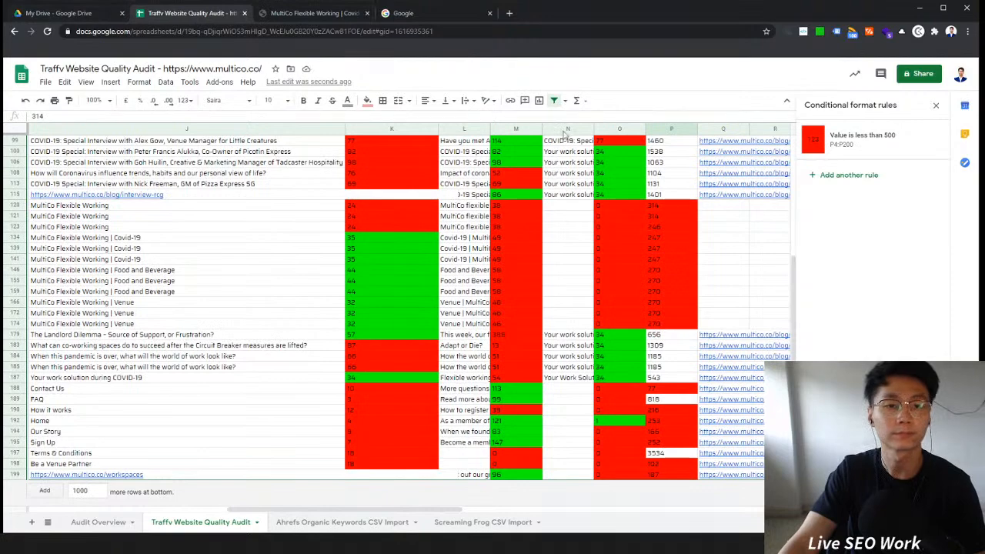
scroll(564, 127, "up", 2)
scroll(563, 299, "up", 2)
left_click(464, 205)
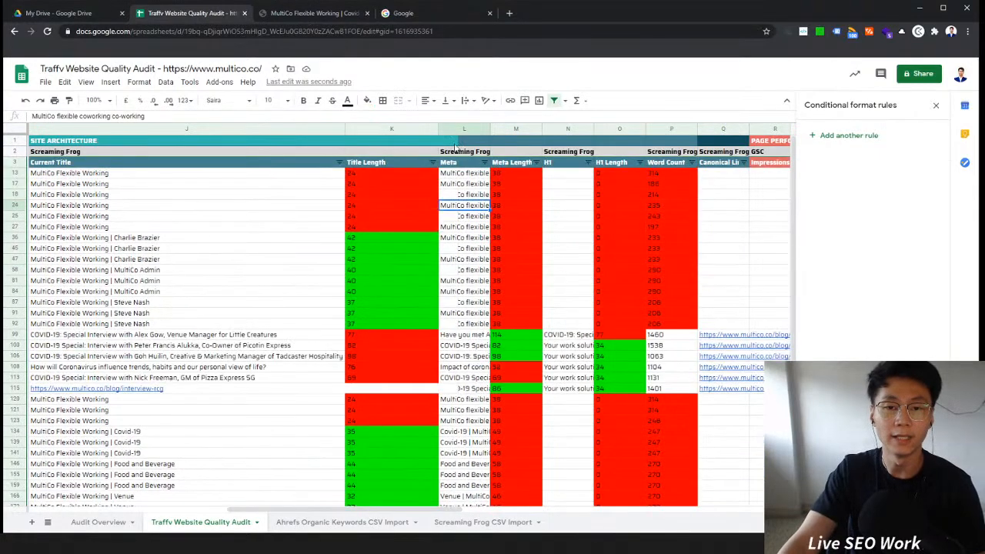
Step: Examine the meta description cells in the Meta column of the audit sheet
left_click(460, 143)
left_click(464, 163)
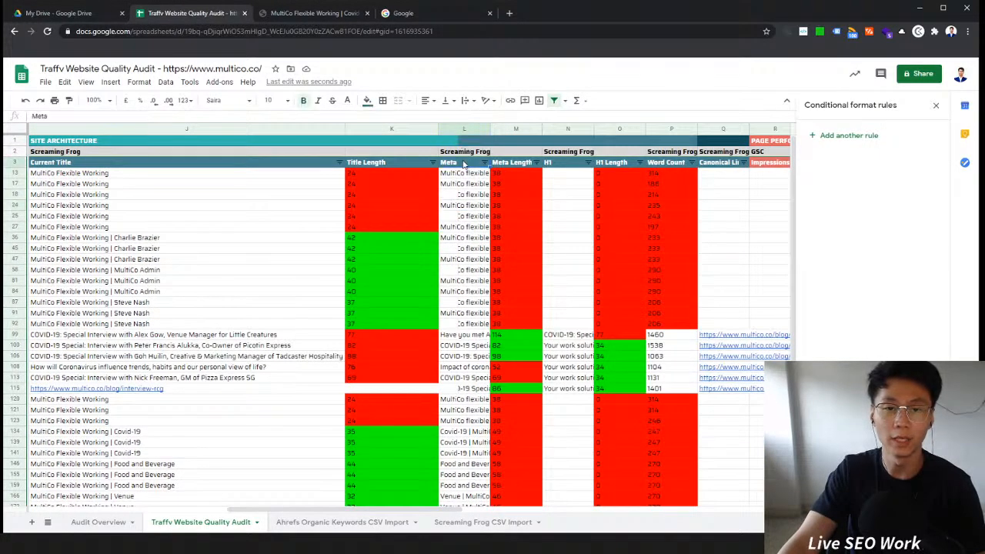
left_click(444, 173)
left_click(459, 184)
left_click(465, 194)
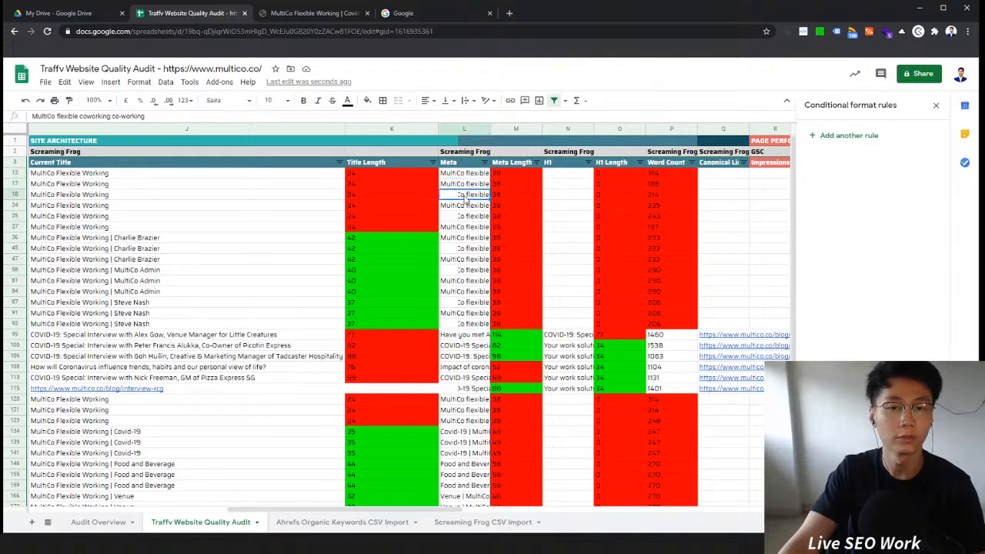
double_click(464, 196)
left_click(472, 228)
left_click(463, 197)
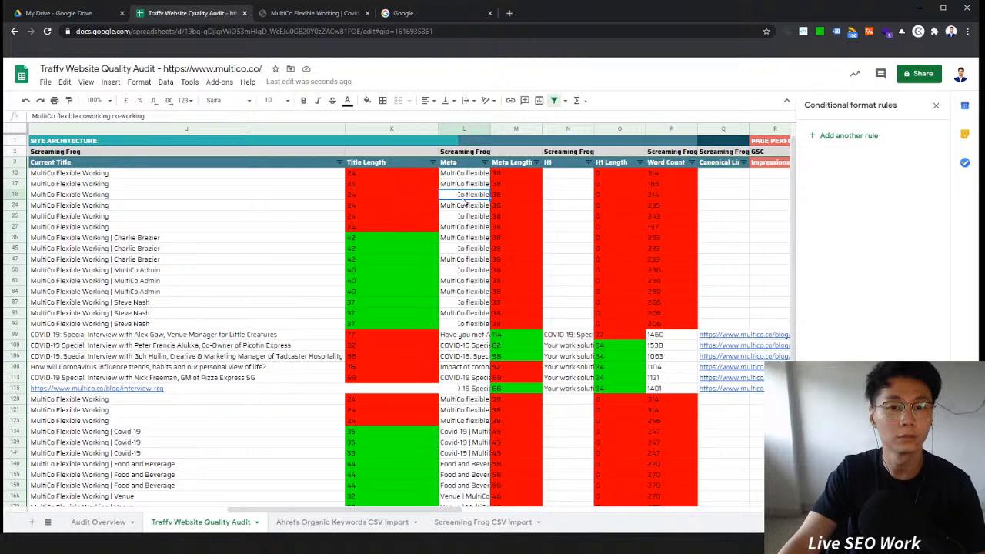
left_click(432, 196)
left_click(460, 197)
double_click(460, 198)
left_click(481, 230)
left_click(463, 197)
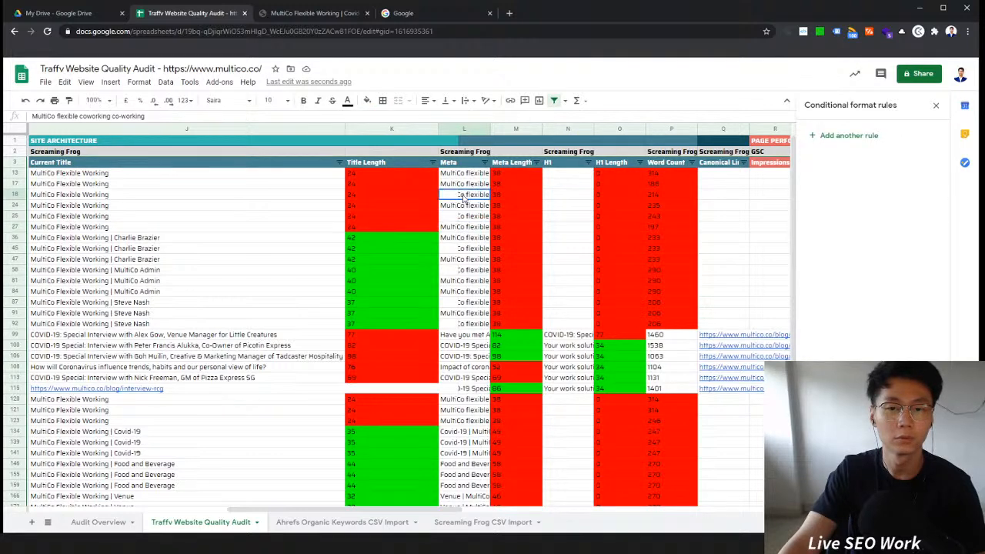
Step: Auto-fit the Meta column's width to its full meta descriptions
double_click(488, 129)
left_click(537, 230)
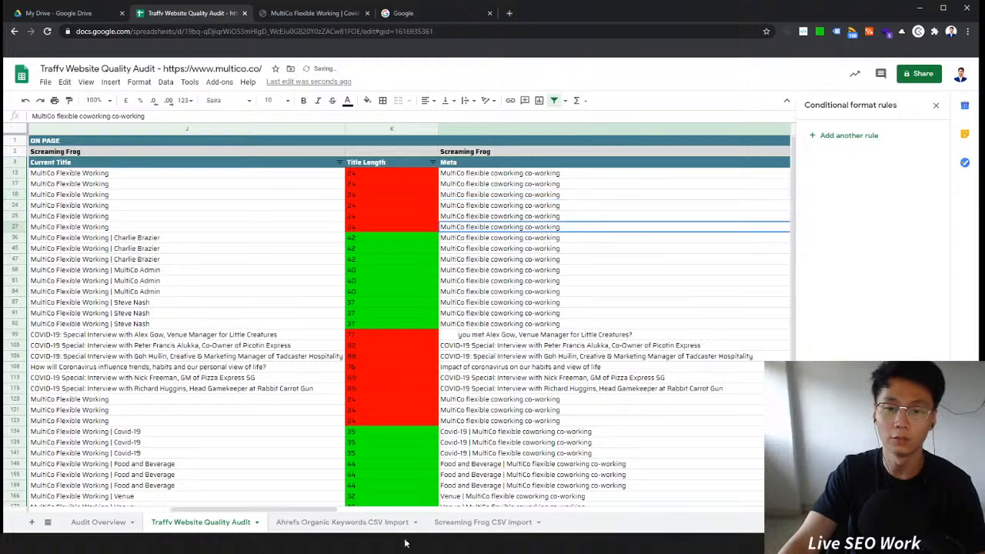
left_click(461, 336)
double_click(454, 335)
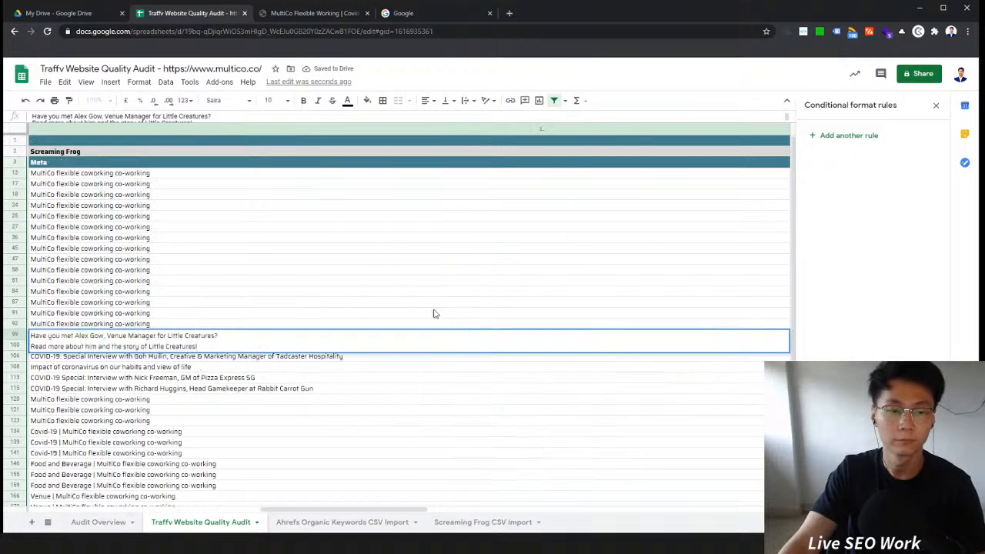
left_click(413, 305)
left_click(380, 338)
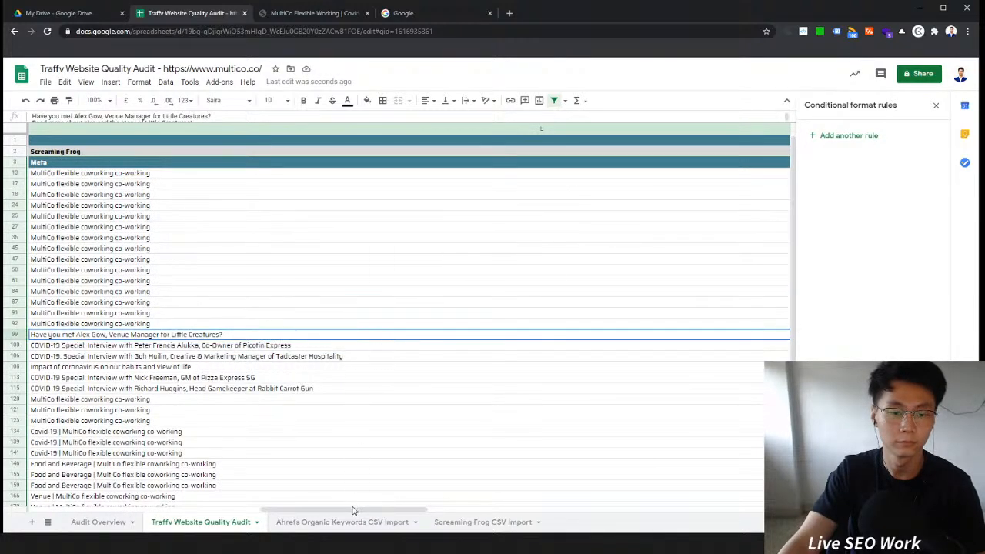
Step: Narrow the Meta column so the neighbouring Screaming Frog and performance columns fit on screen
left_click_drag(389, 511, 594, 512)
left_click_drag(486, 512, 521, 511)
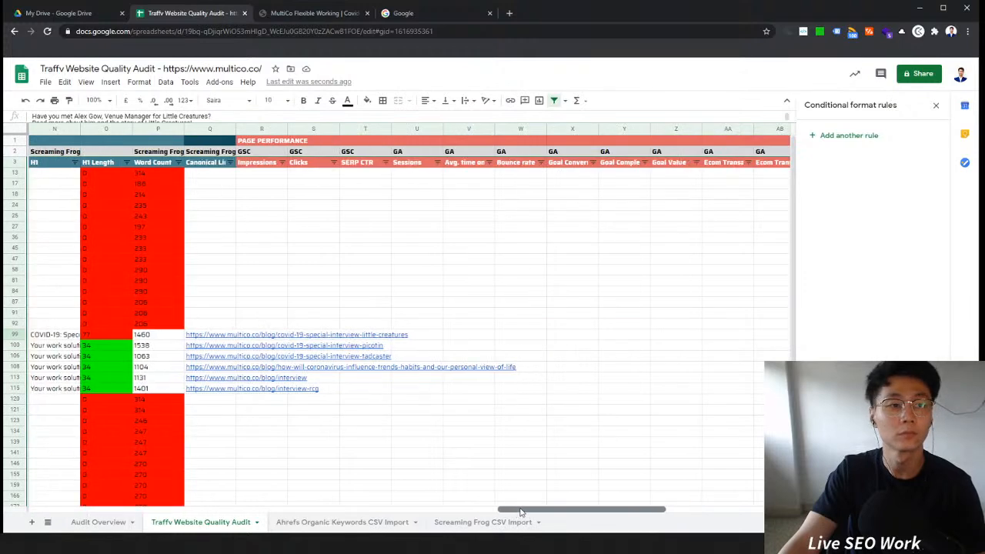
left_click(107, 101)
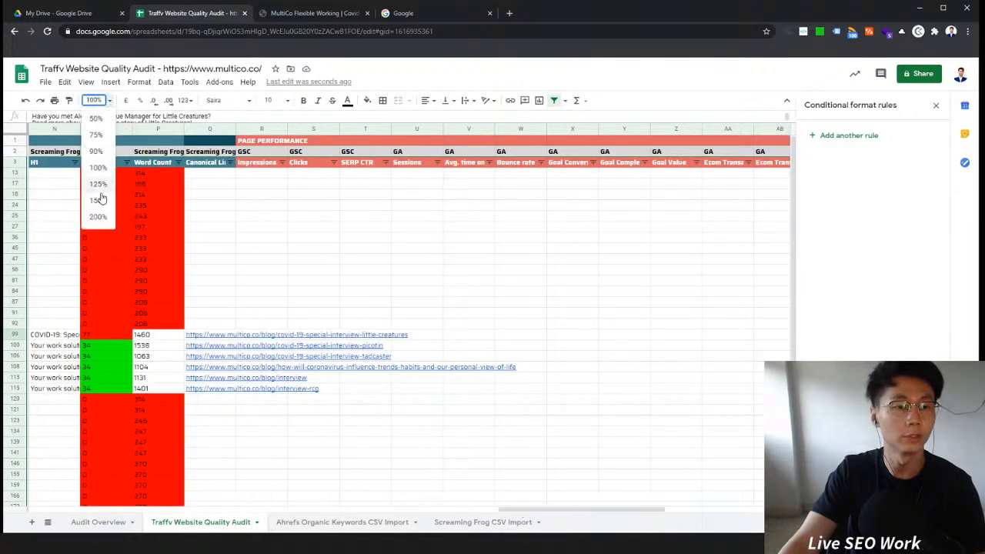
left_click(99, 200)
left_click(100, 100)
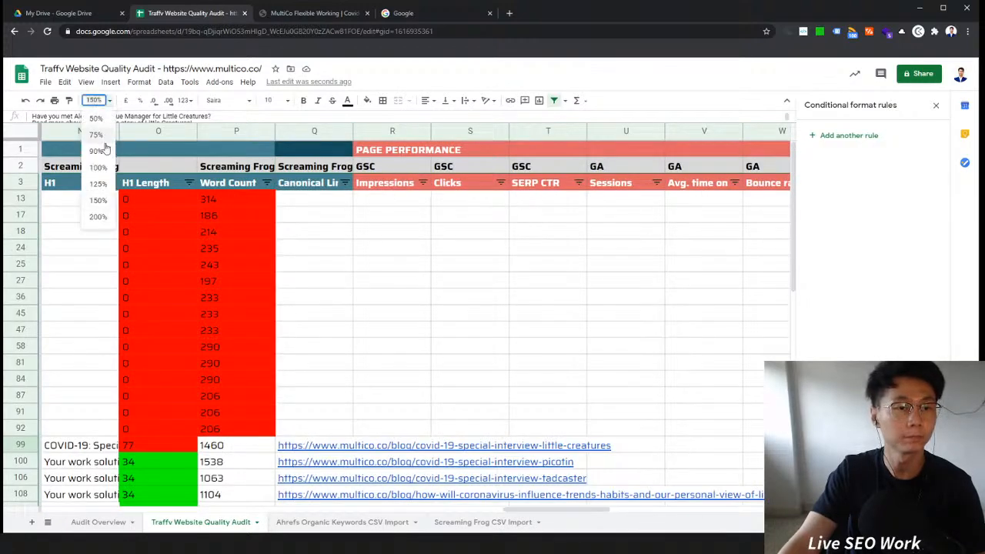
left_click(97, 135)
left_click_drag(500, 511, 440, 510)
left_click(95, 100)
left_click(95, 120)
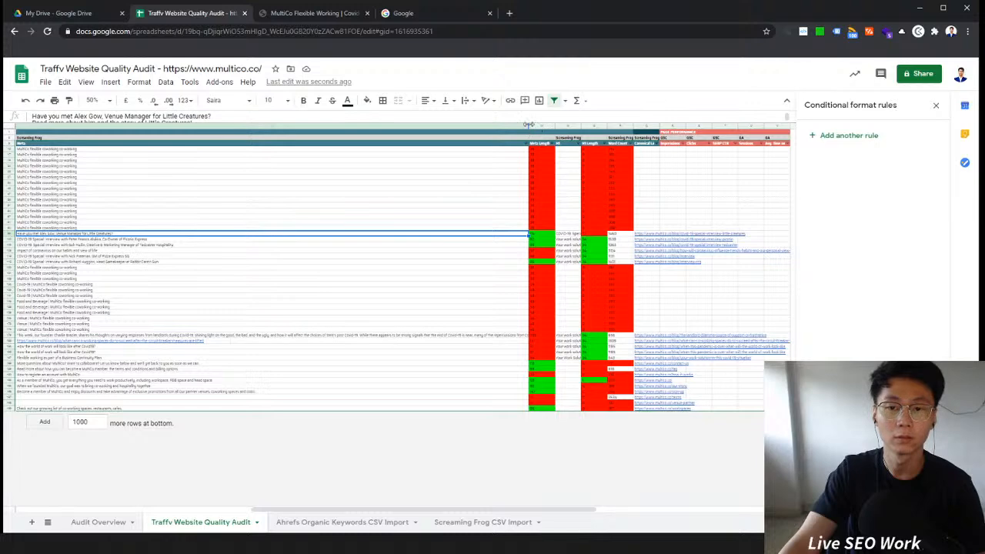
left_click_drag(525, 124, 185, 136)
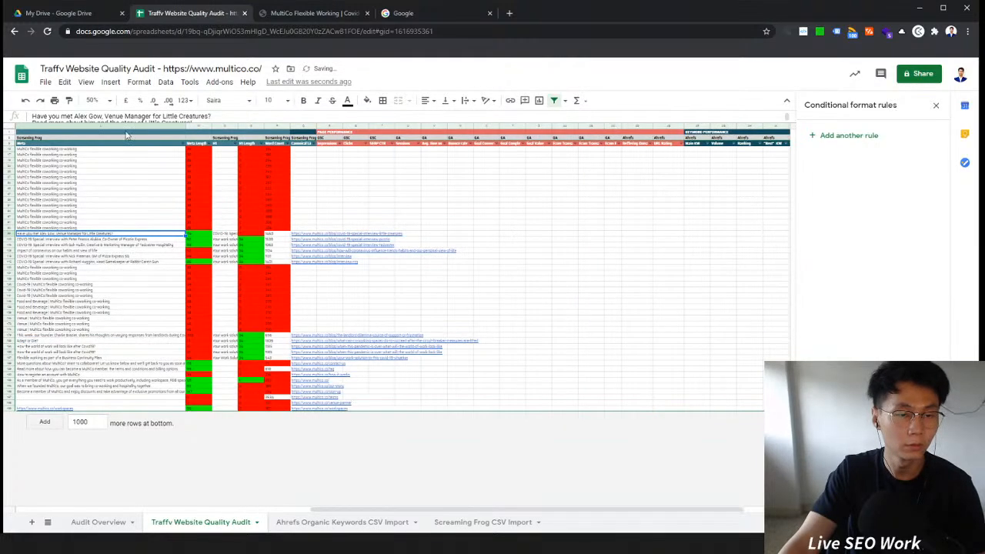
left_click(94, 100)
left_click(97, 168)
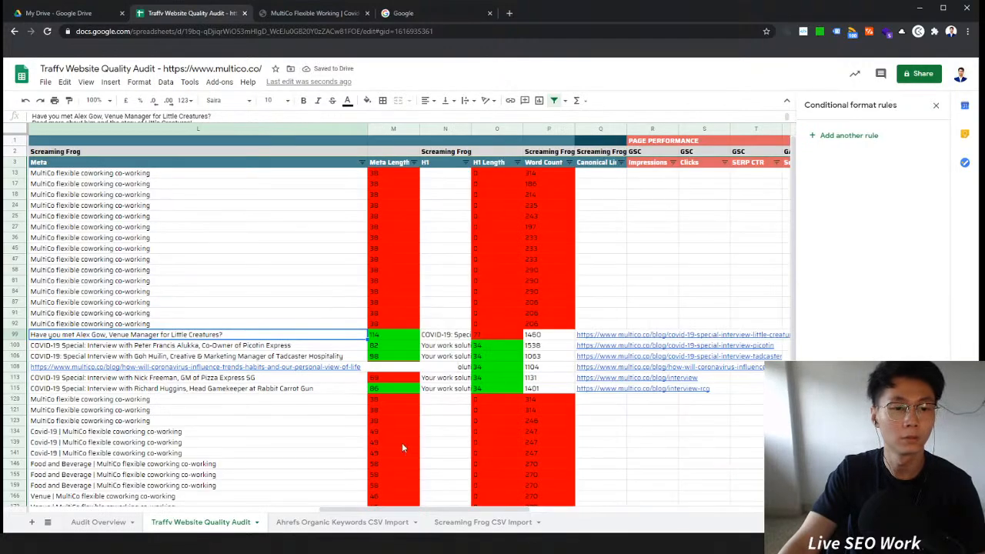
Step: Review the crawl data columns and glance over the notes in Audit Overview
left_click_drag(405, 510, 290, 514)
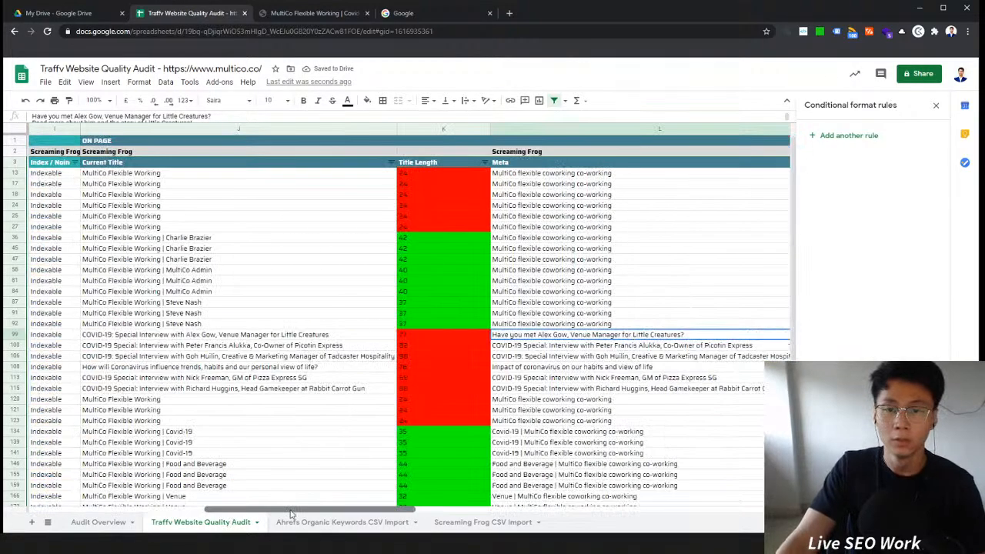
left_click(539, 174)
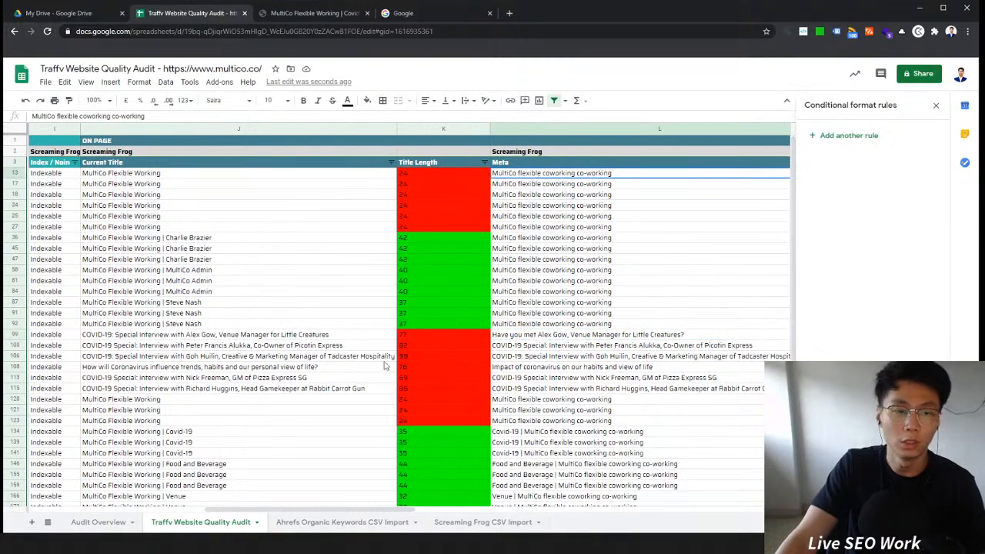
left_click_drag(389, 506, 326, 509)
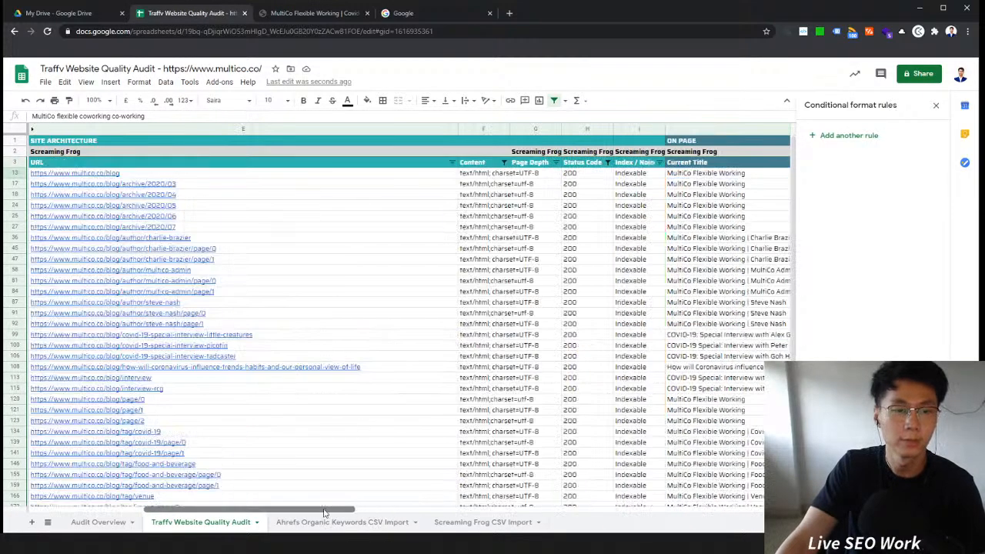
left_click(98, 522)
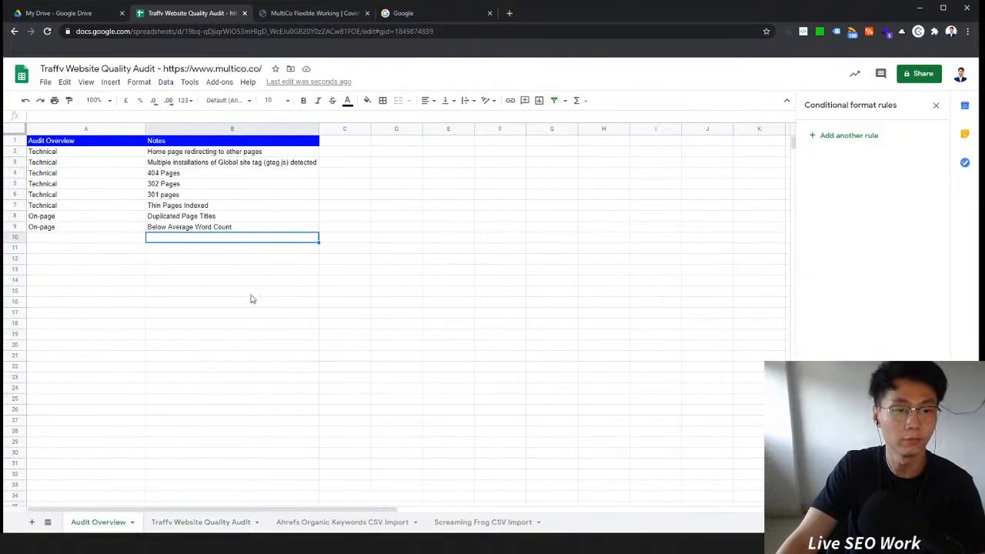
left_click(196, 523)
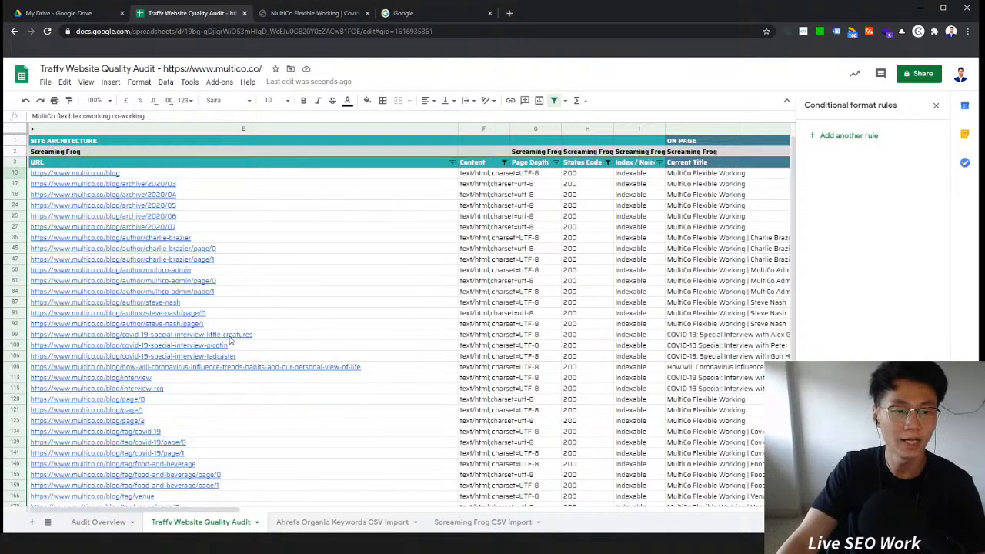
scroll(300, 265, "down", 6)
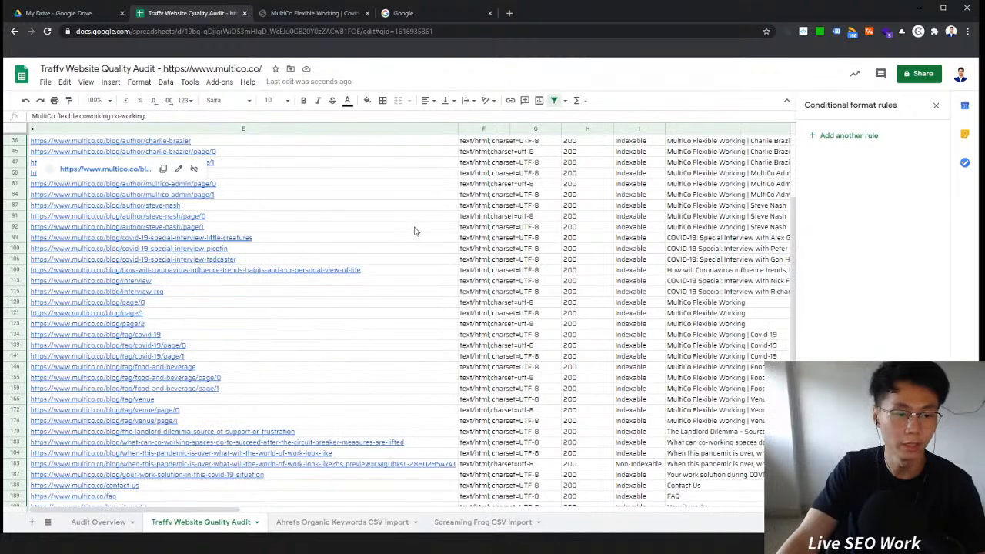
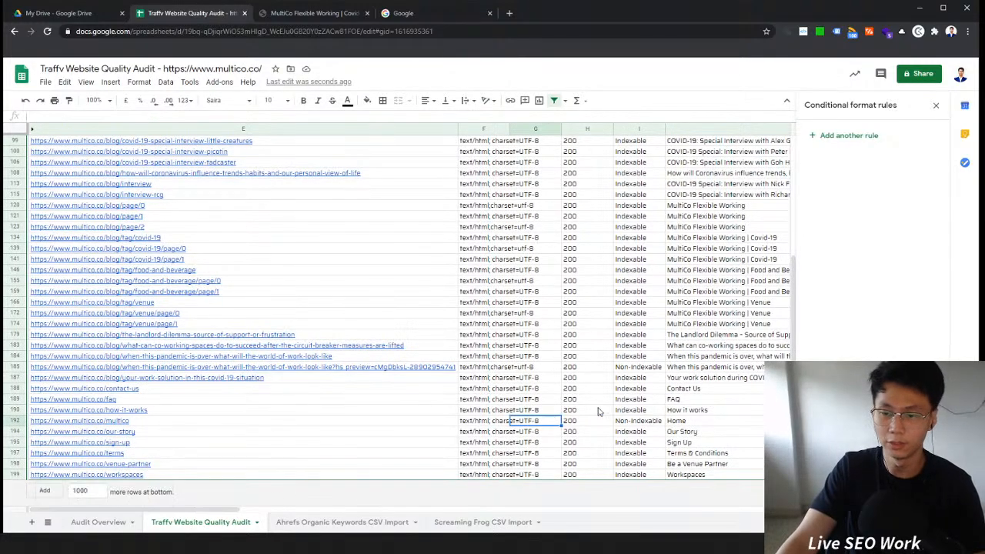
Step: Scroll through the crawl data rows and columns to review indexability, titles and meta descriptions
left_click(691, 401)
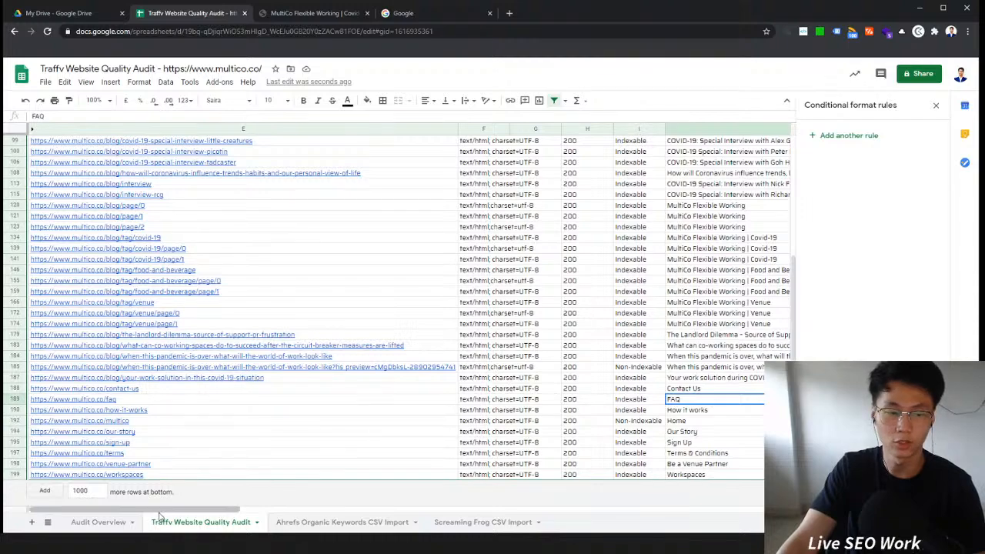
scroll(650, 475, "up", 1)
scroll(650, 474, "up", 10)
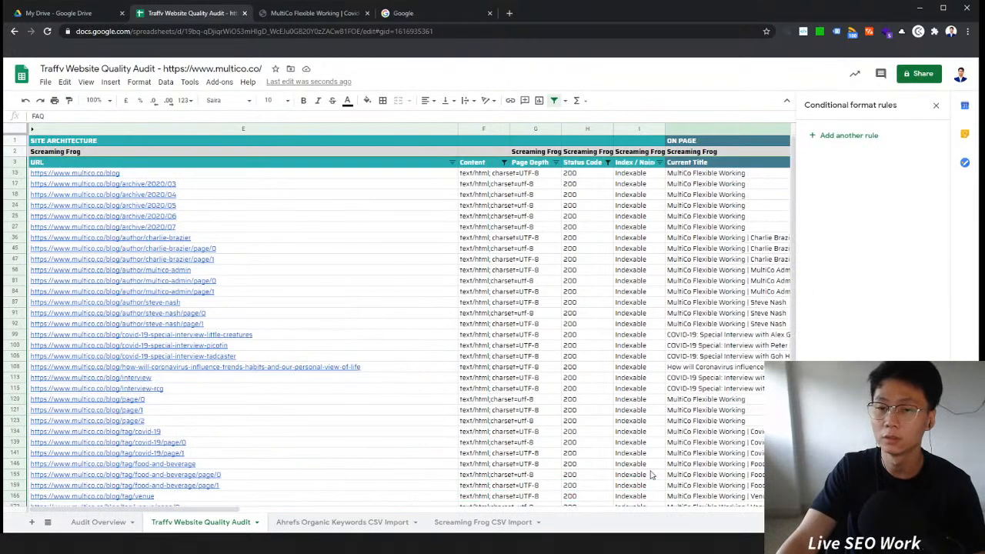
scroll(650, 475, "down", 6)
left_click(640, 431)
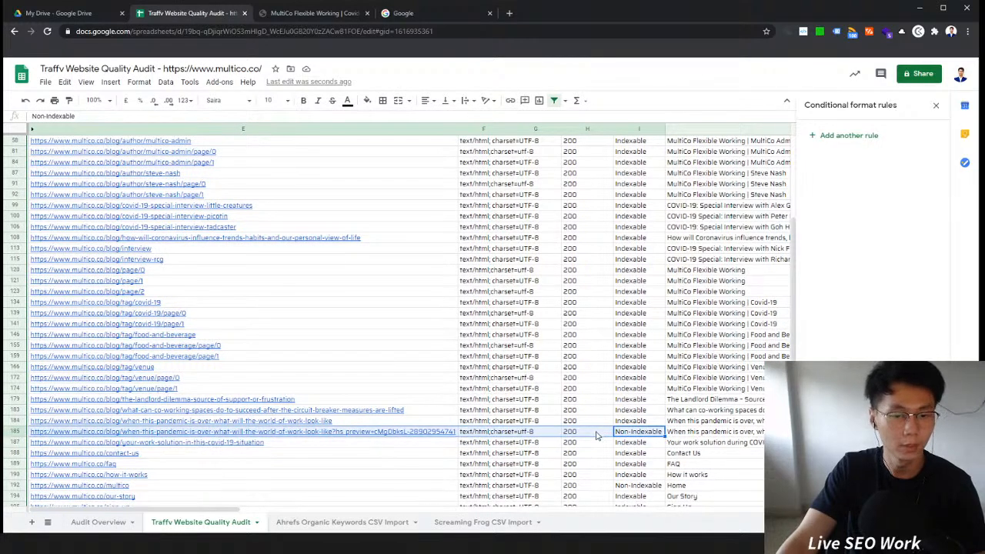
left_click_drag(241, 512, 452, 514)
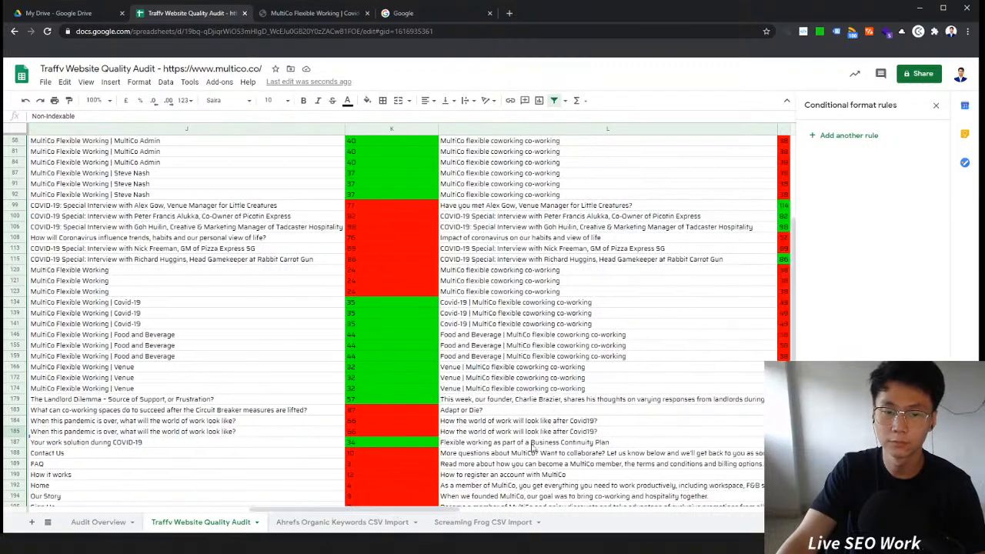
scroll(622, 389, "up", 3)
scroll(554, 253, "down", 3)
left_click(569, 326)
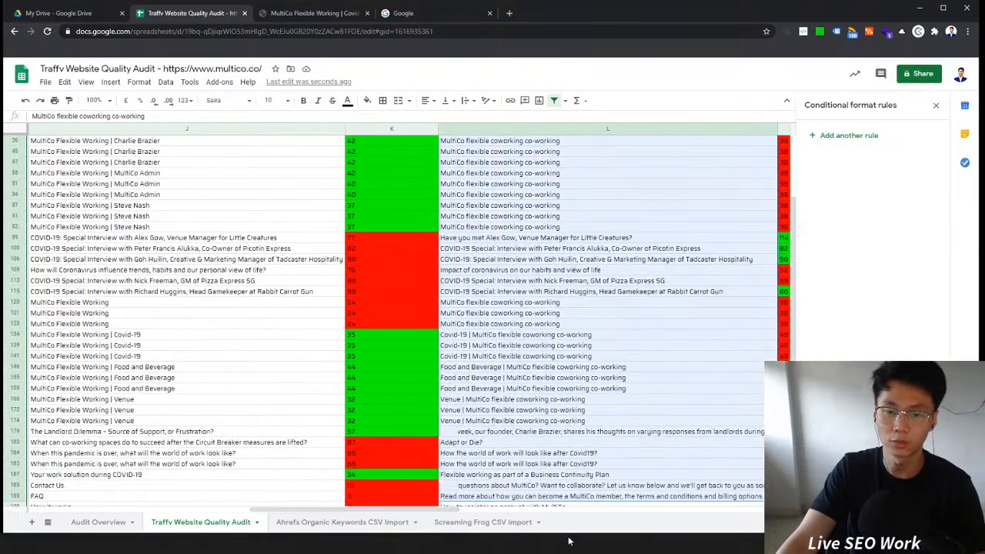
Step: Add an On-page row noting Duplicated Meta Descriptions in Audit Overview
left_click(97, 522)
left_click(174, 219)
left_click_drag(101, 222, 142, 229)
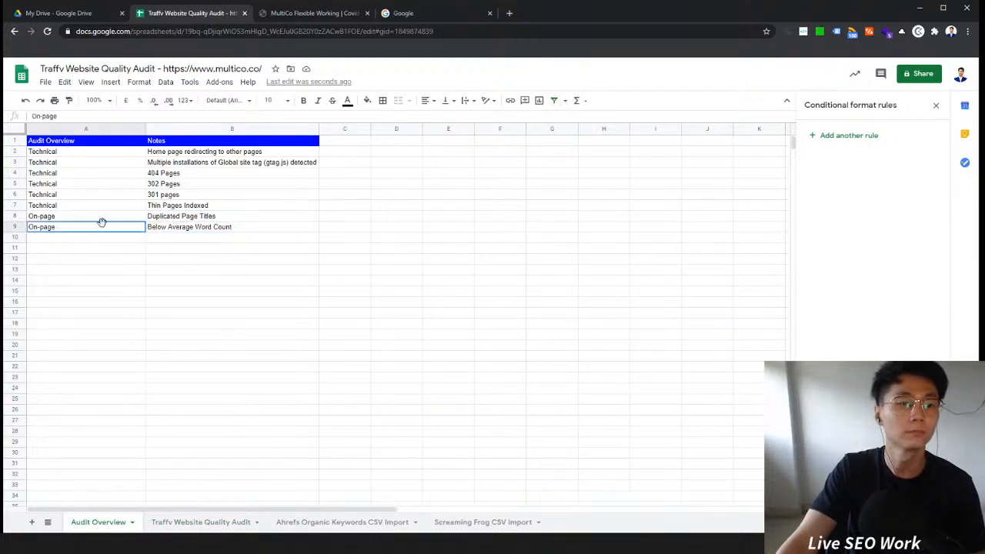
key("ctrl+c")
left_click(91, 239)
key("ctrl+v")
left_click(176, 238)
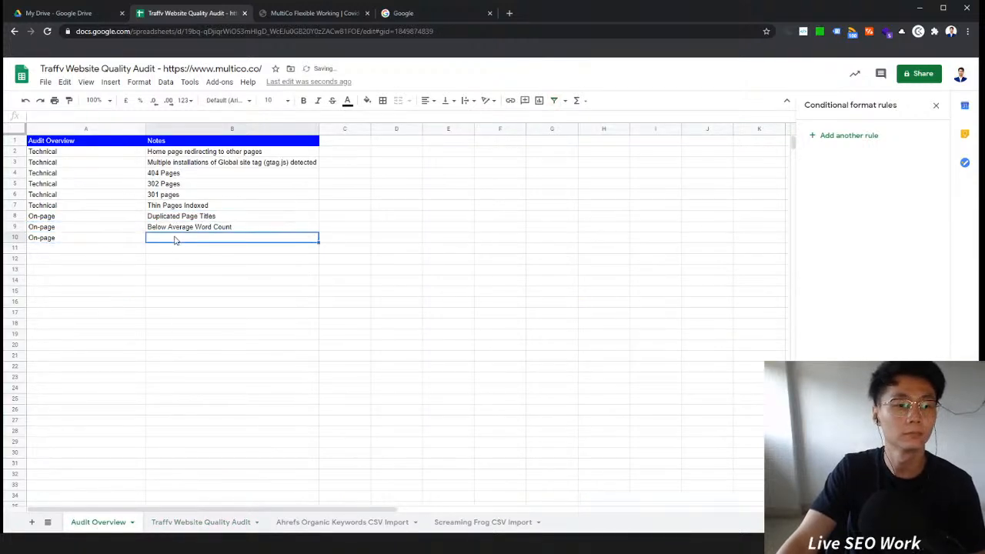
type("D")
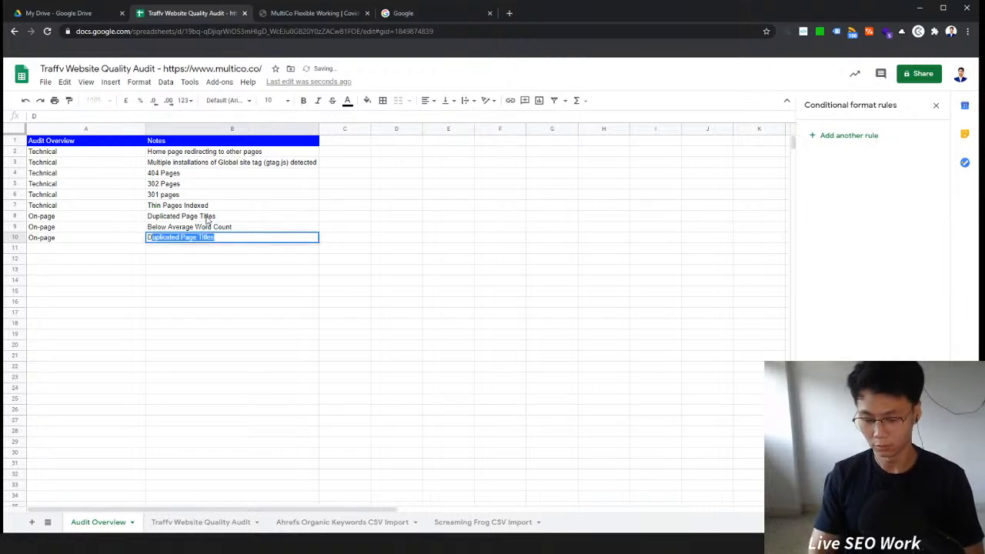
type("uplicated Meta ")
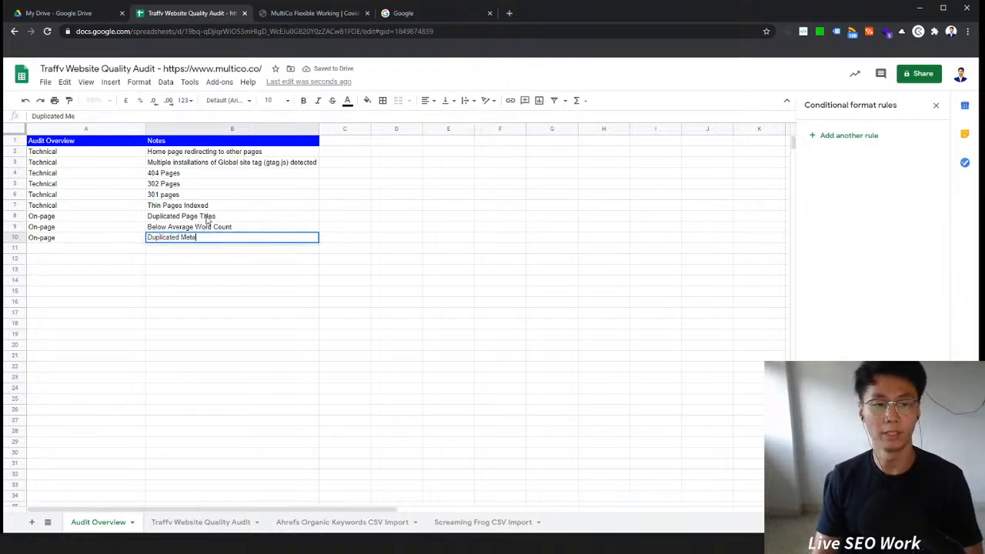
type("Des")
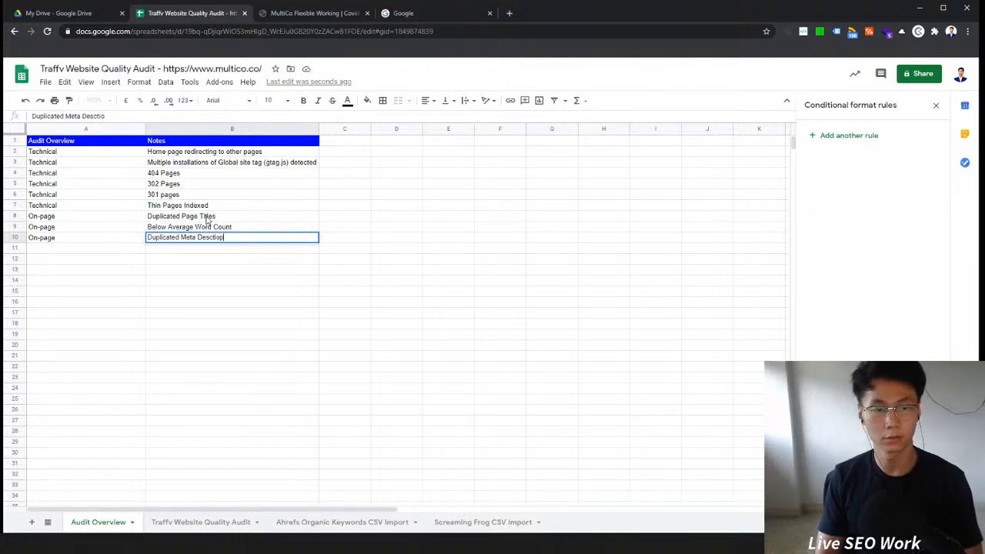
type("criptions")
key("Return")
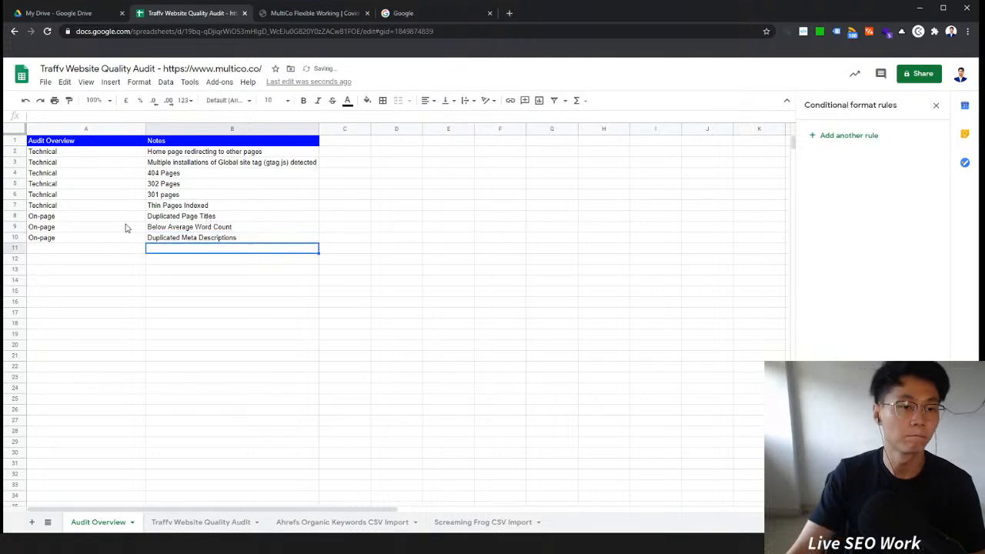
Step: Glance over the MultiCo blog page, close its tab, and return to the Meta columns of the audit sheet
left_click(106, 238)
left_click(315, 17)
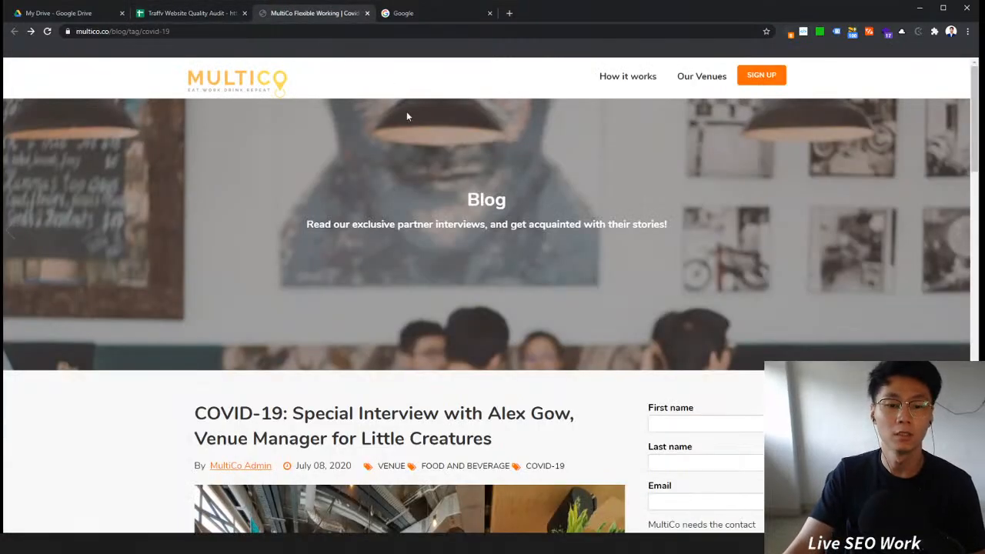
scroll(430, 123, "down", 10)
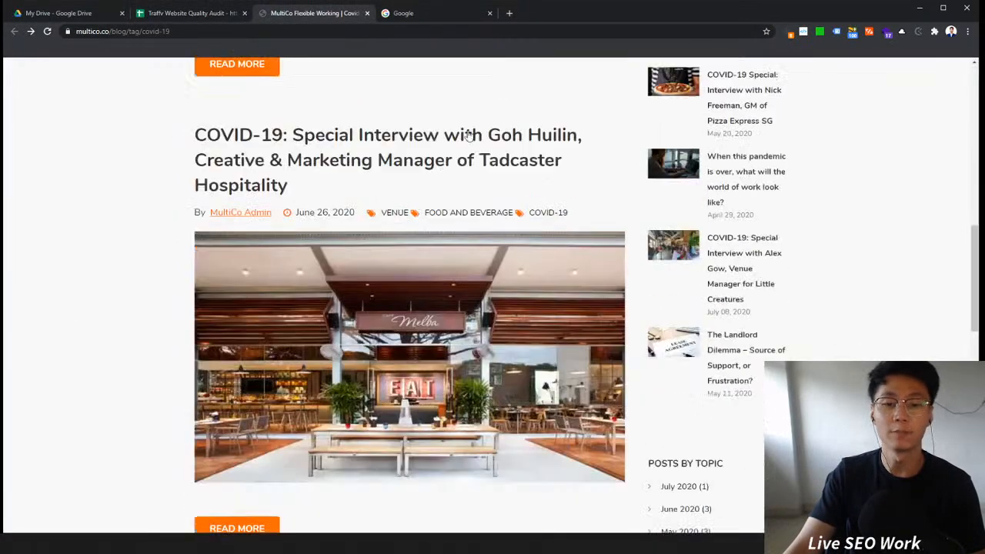
left_click(366, 13)
left_click(189, 13)
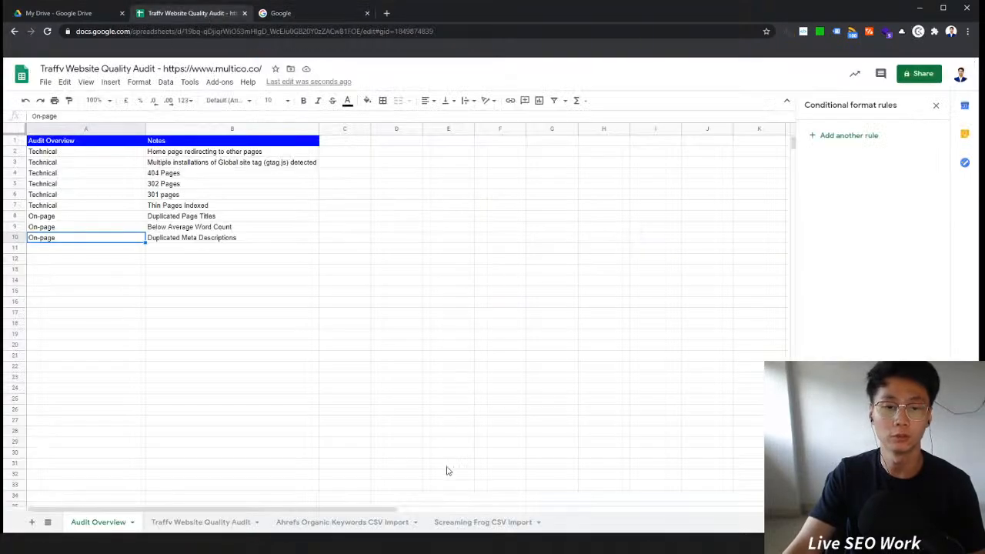
left_click(202, 522)
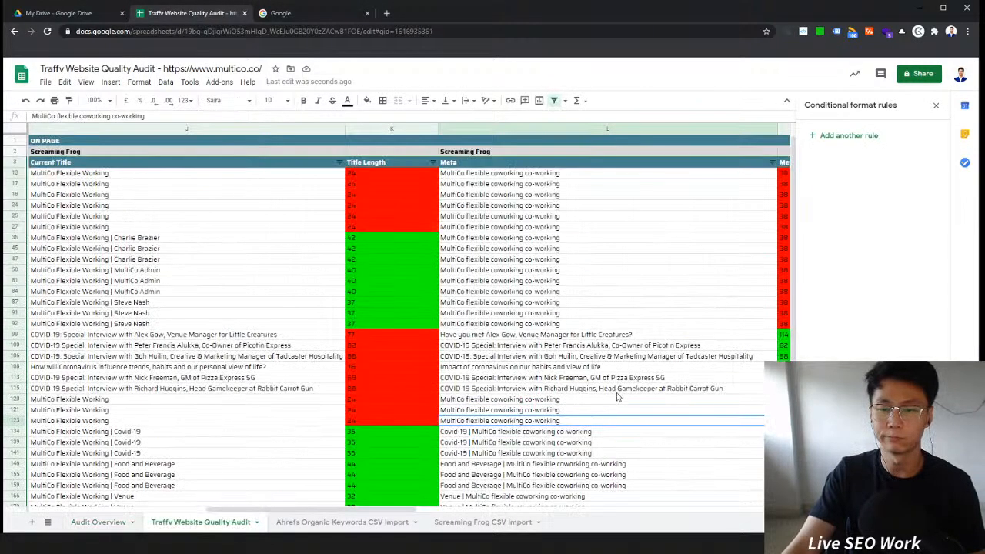
left_click_drag(413, 512, 458, 512)
Step: Add an On-page row noting Meta Descriptions too short in Audit Overview
left_click(69, 13)
left_click(186, 15)
left_click(97, 522)
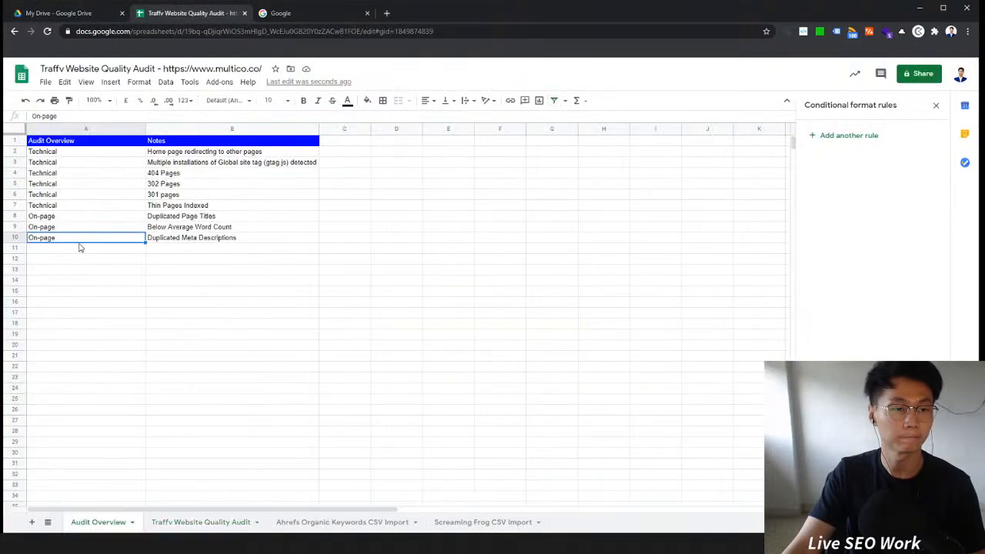
key("ctrl+c")
left_click(76, 251)
key("ctrl+v")
left_click(192, 250)
type("Meta Descriptions too short")
key("Return")
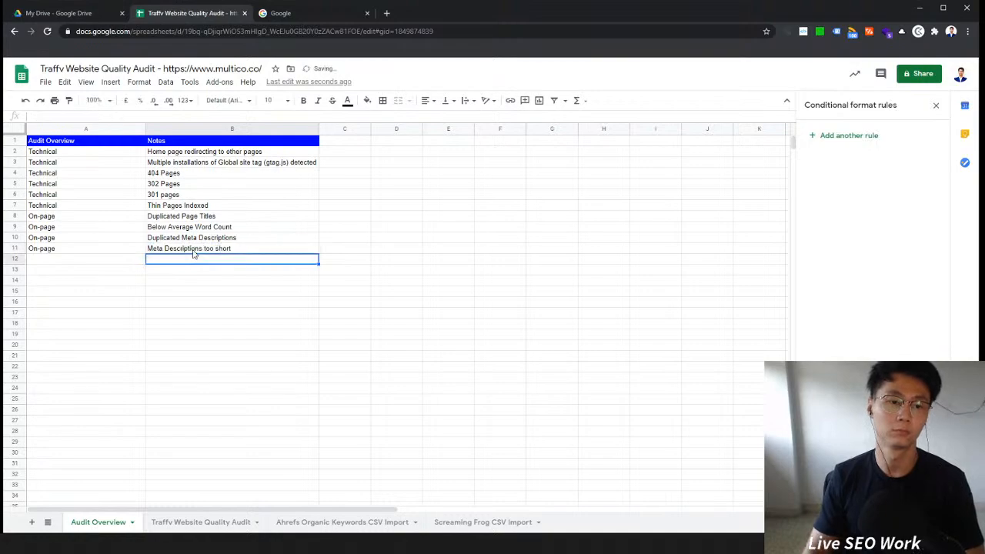
Step: Inspect the Meta Length, H1 and H1 Length columns and their conditional formatting rules
left_click(209, 523)
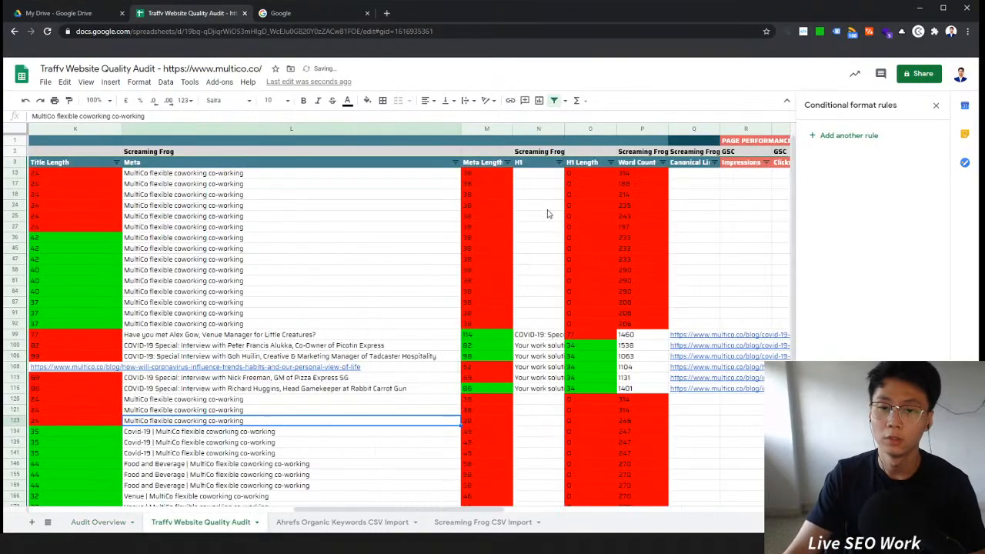
scroll(503, 231, "down", 5)
left_click(486, 366)
left_click(484, 312)
scroll(492, 323, "up", 5)
left_click(483, 281)
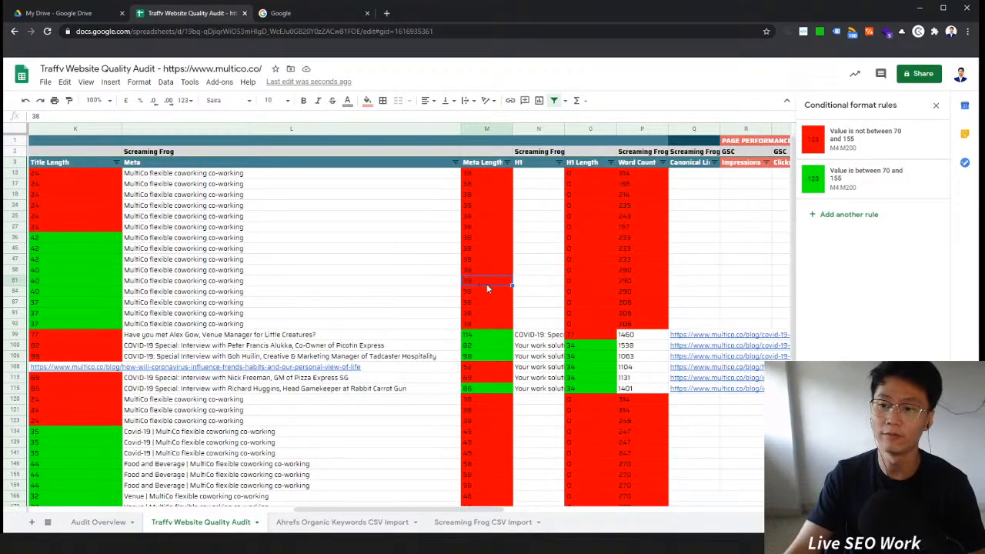
scroll(486, 283, "down", 5)
scroll(523, 281, "up", 4)
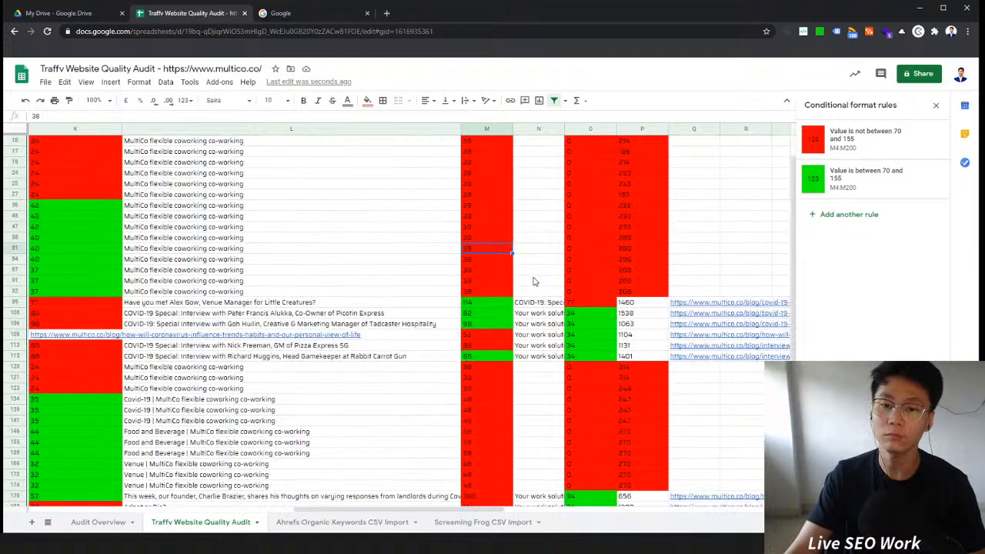
scroll(535, 279, "up", 1)
left_click(548, 291)
left_click(603, 249)
left_click(671, 253)
left_click(531, 240)
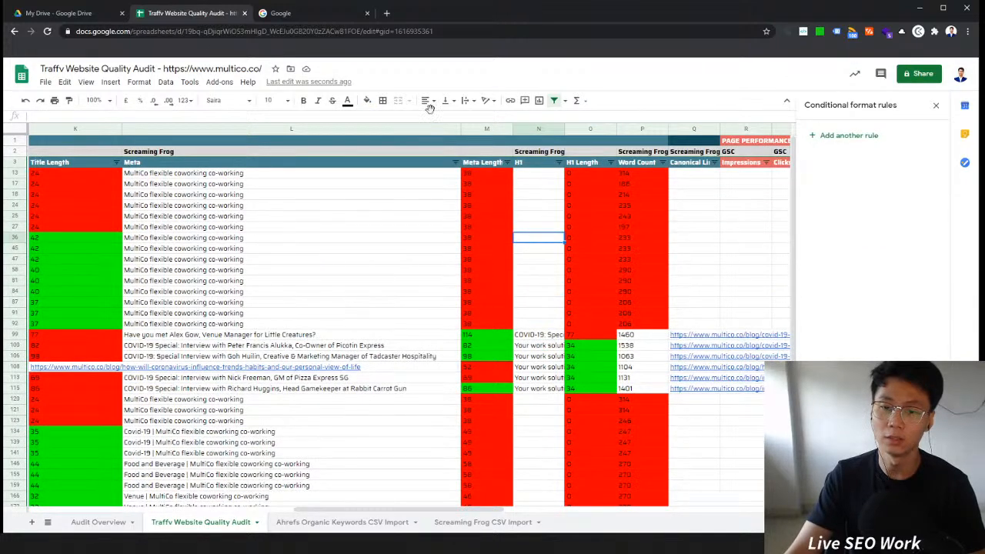
Step: Add an On-page row noting Missing H1s in Audit Overview
left_click(100, 522)
left_click(88, 261)
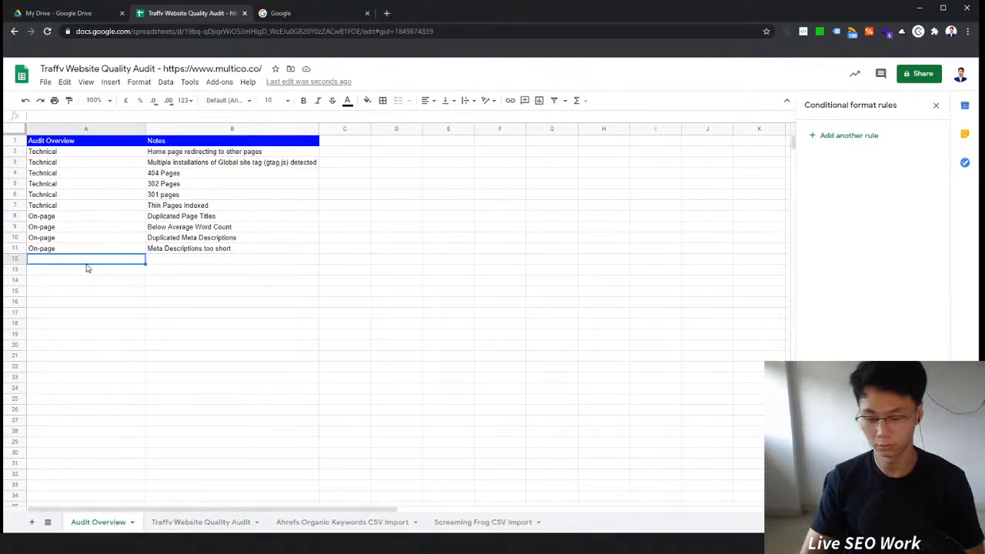
type("On-page")
key("Return")
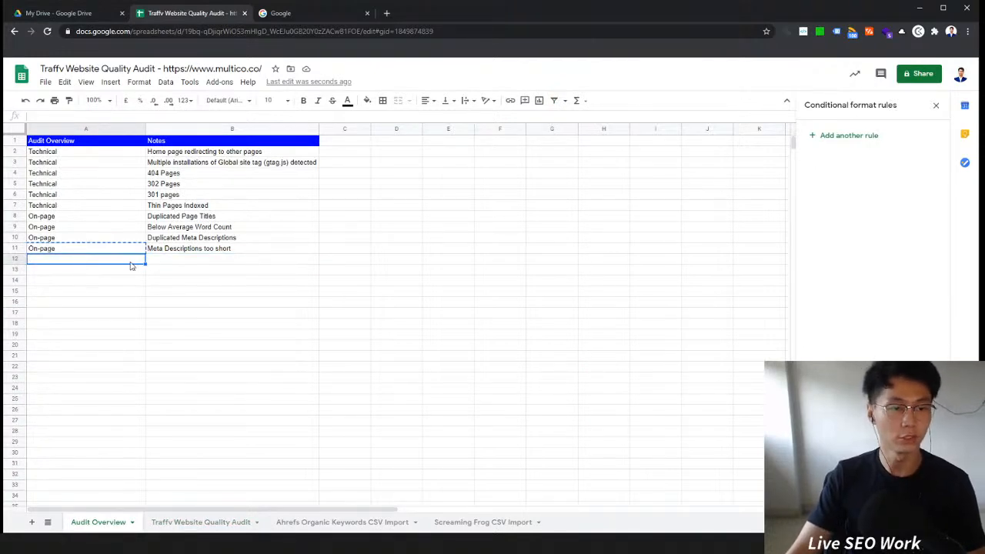
left_click(160, 256)
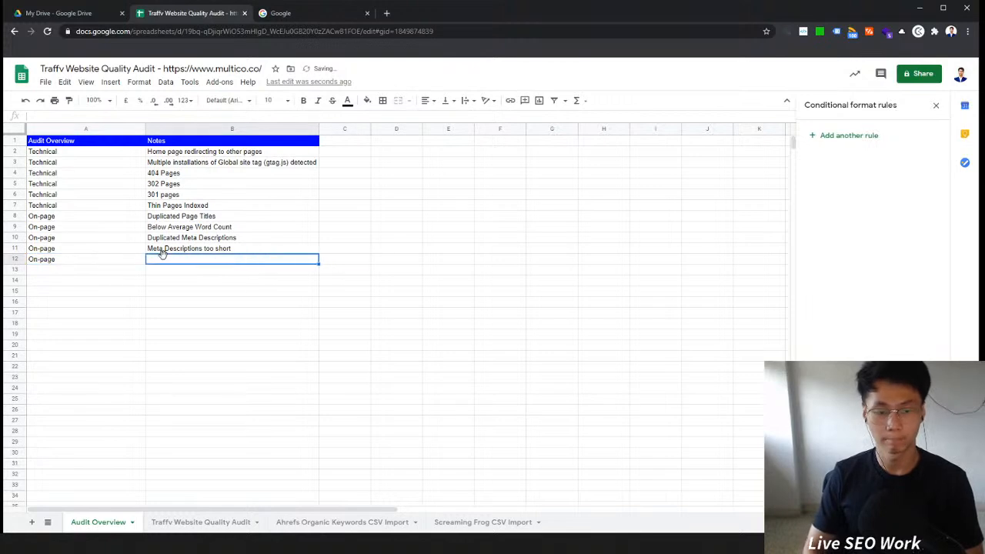
type("Missing H1s")
key("Return")
Step: Move the Canonical Link column to sit directly beside the URL column in the audit sheet
left_click(313, 13)
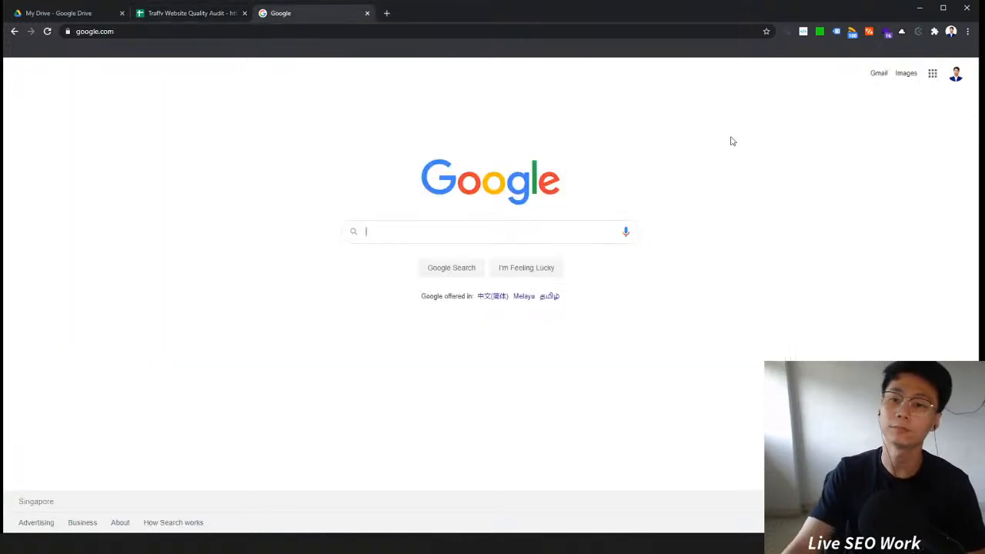
key("ctrl+shift+Tab")
left_click(244, 522)
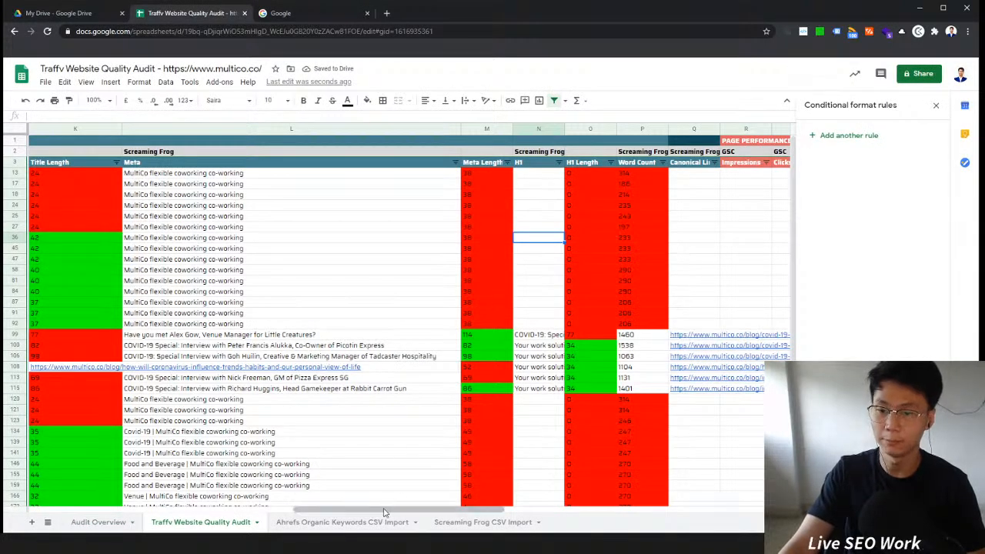
left_click_drag(384, 512, 456, 512)
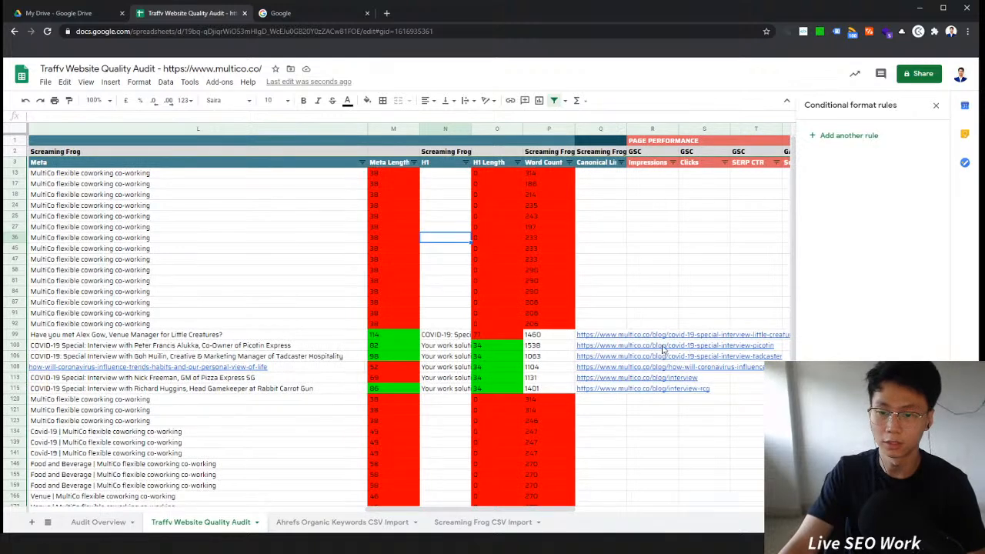
left_click(609, 345)
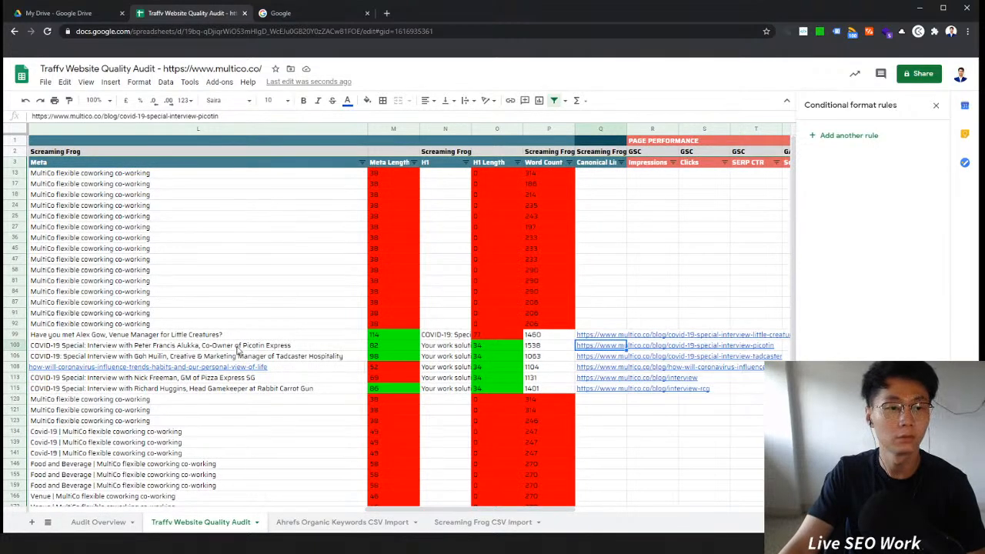
left_click(600, 128)
left_click_drag(600, 128, 489, 151)
left_click_drag(587, 132, 466, 245)
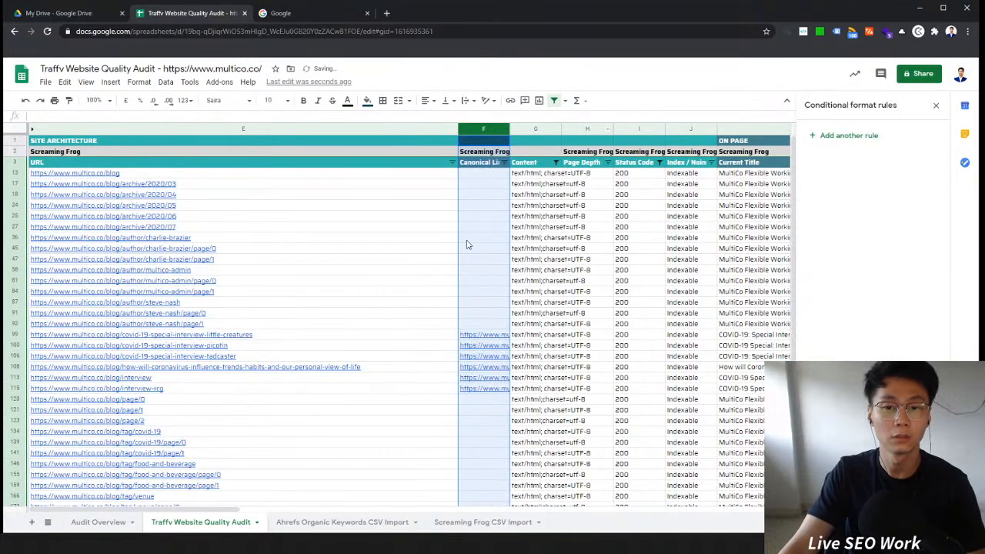
Step: Step through the canonical link cells of the blog rows and scroll across the remaining crawl columns
left_click(412, 336)
left_click(489, 337)
left_click(432, 341)
key("Down")
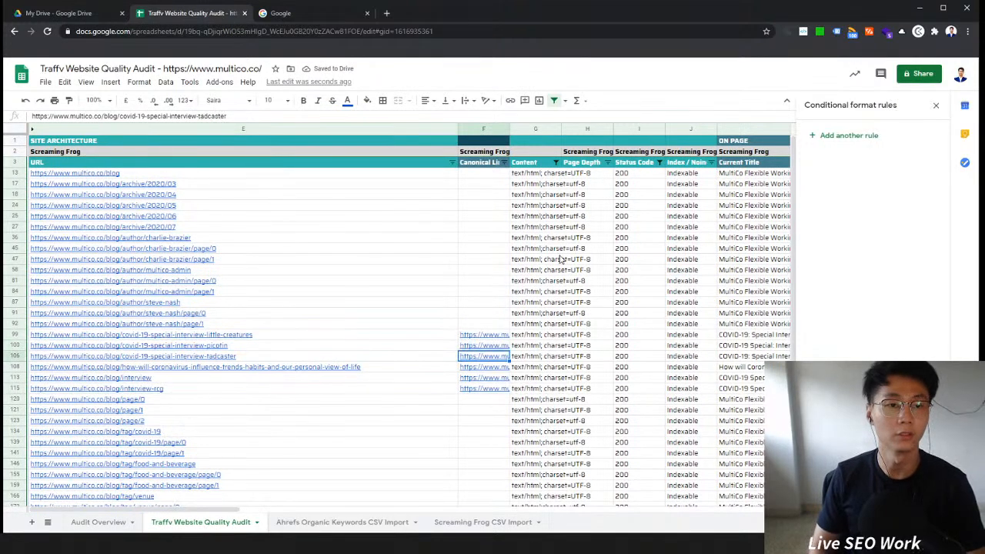
key("Down")
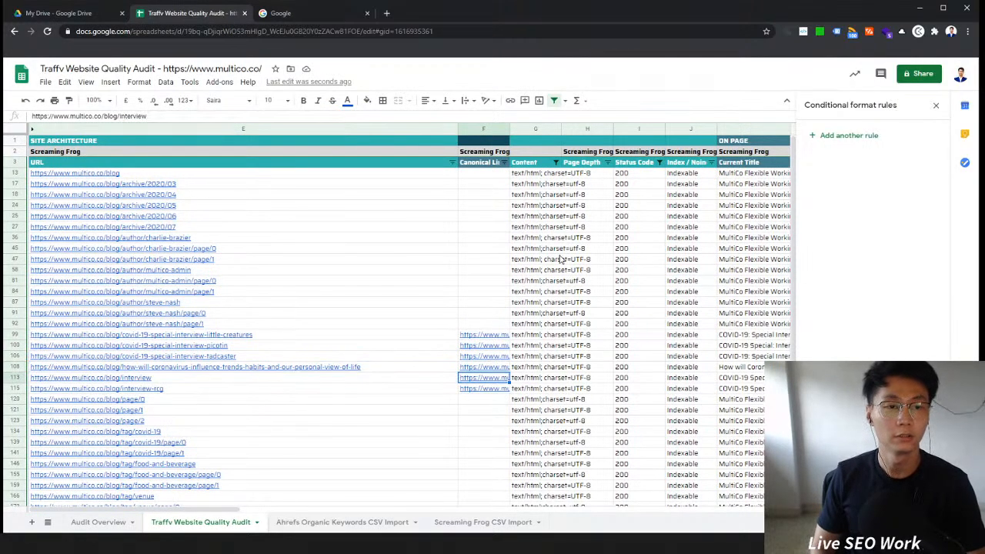
key("Down")
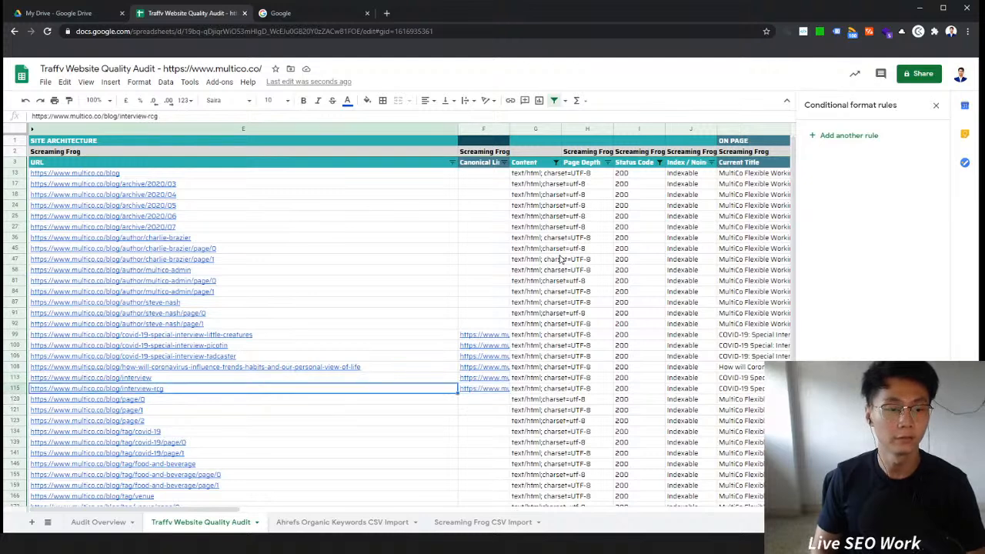
key("Delete")
key("Down")
key("Down")
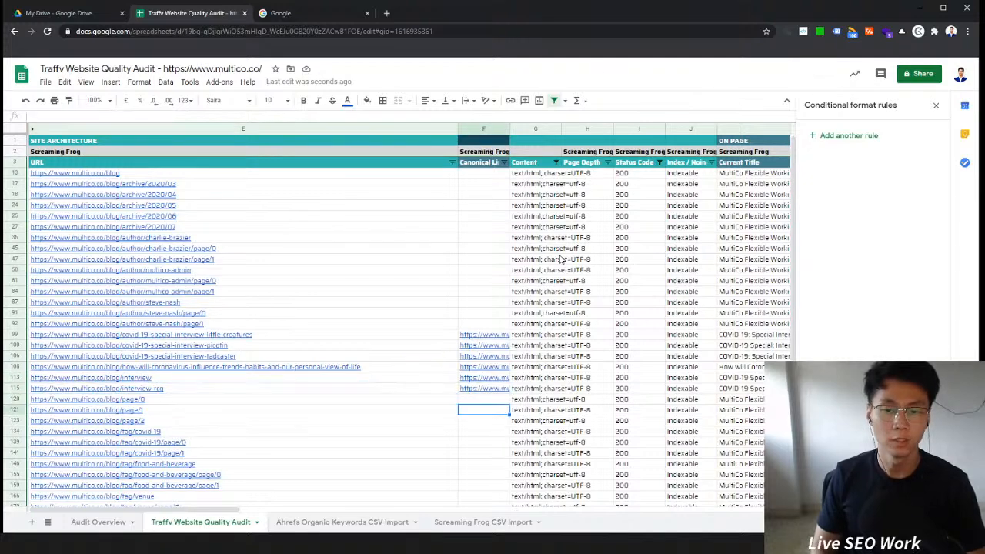
scroll(450, 325, "down", 6)
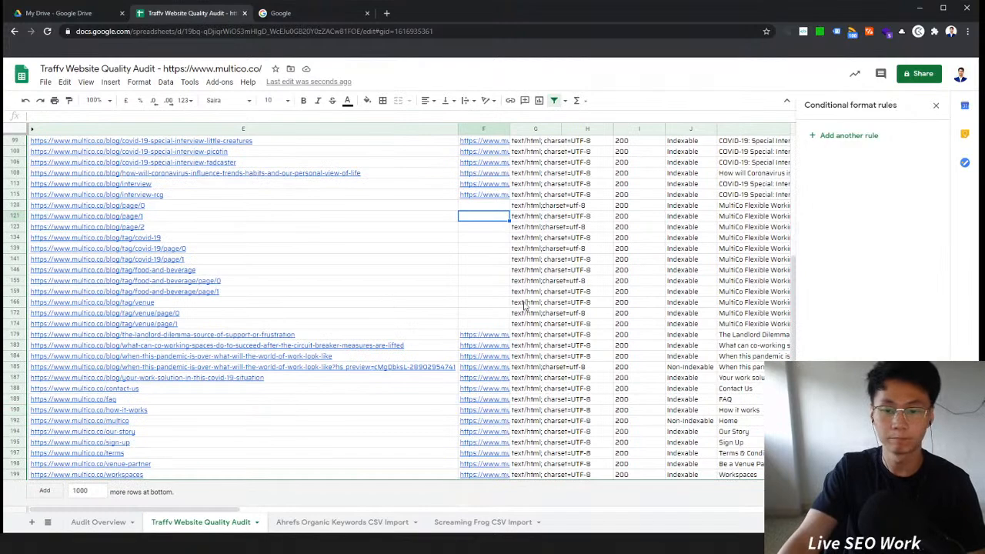
left_click_drag(239, 508, 546, 508)
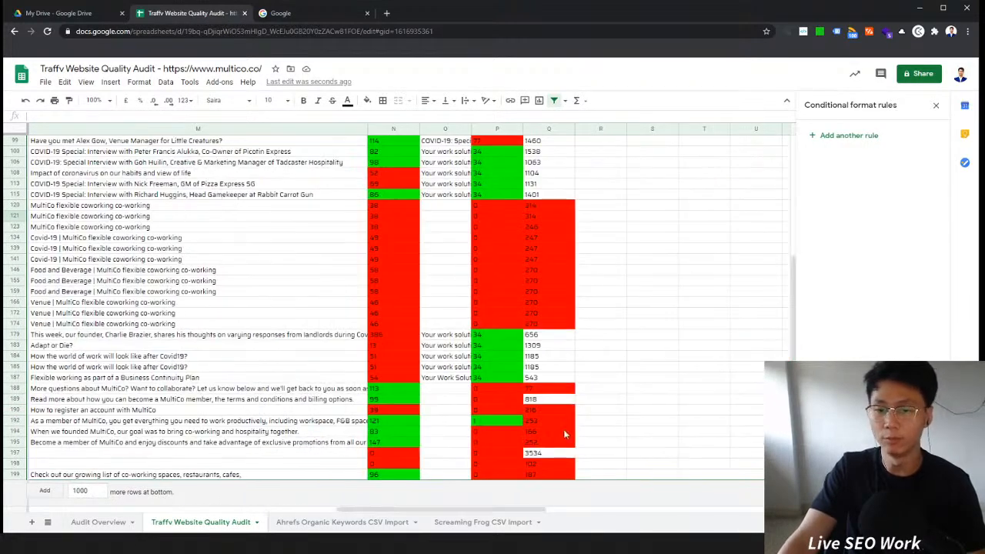
Step: Close the conditional format rules sidebar in the audit sheet
scroll(571, 400, "up", 1)
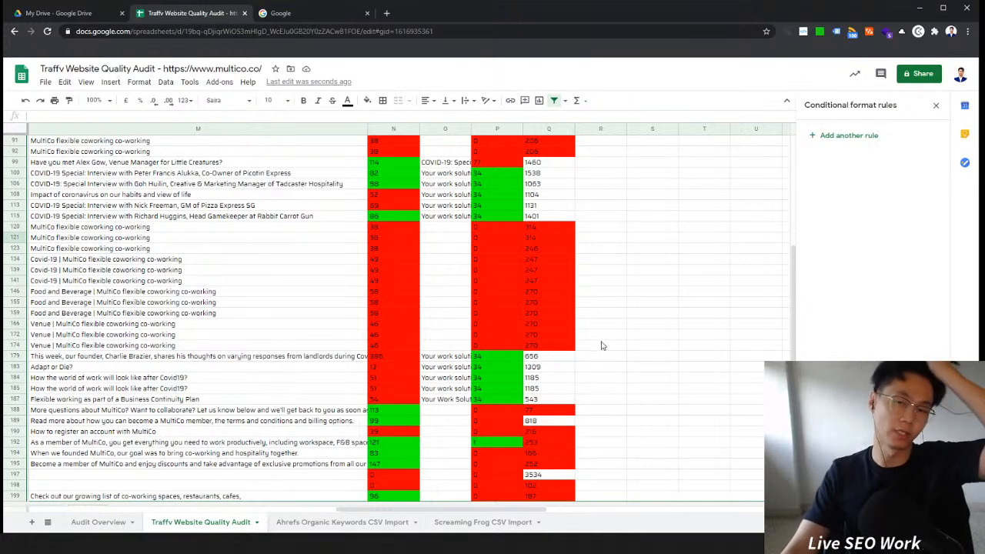
scroll(600, 347, "up", 4)
scroll(600, 350, "up", 1)
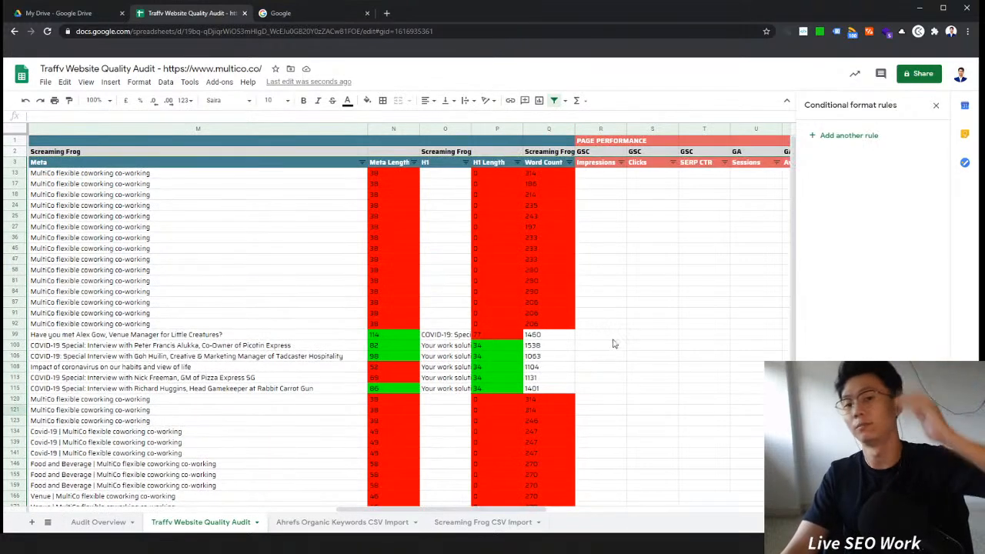
left_click(938, 106)
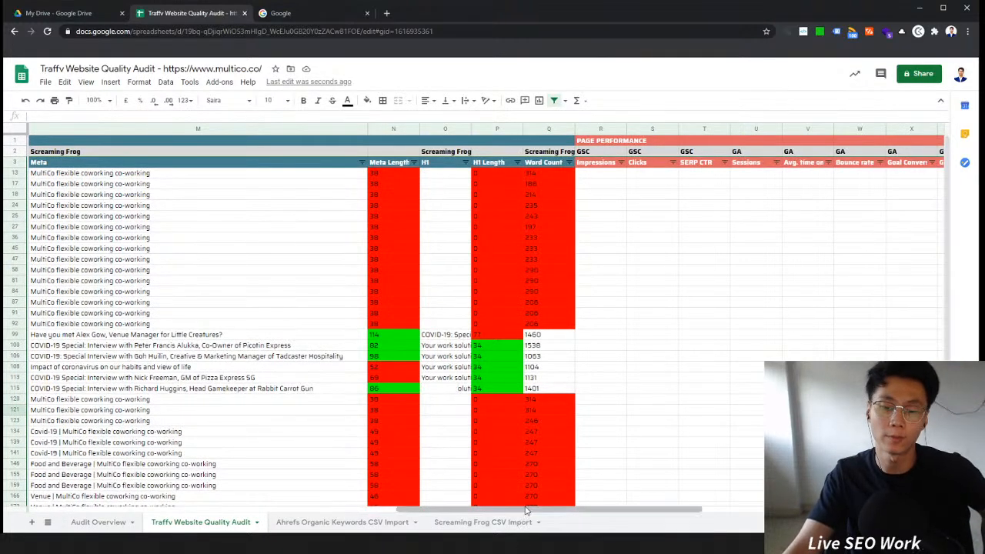
Step: Narrow the URL column so the Canonical Link and following crawl columns fit on screen
left_click_drag(526, 512, 158, 511)
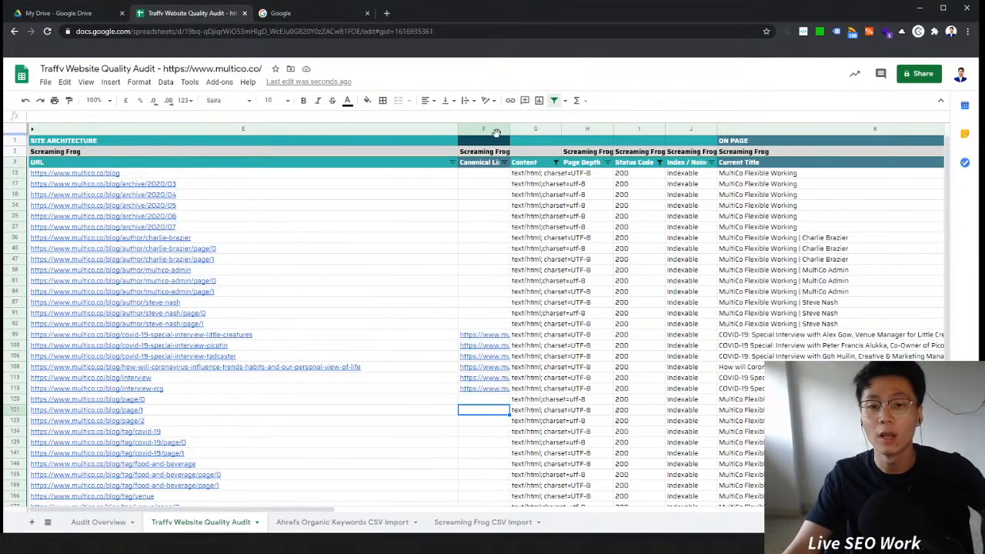
left_click_drag(458, 128, 282, 129)
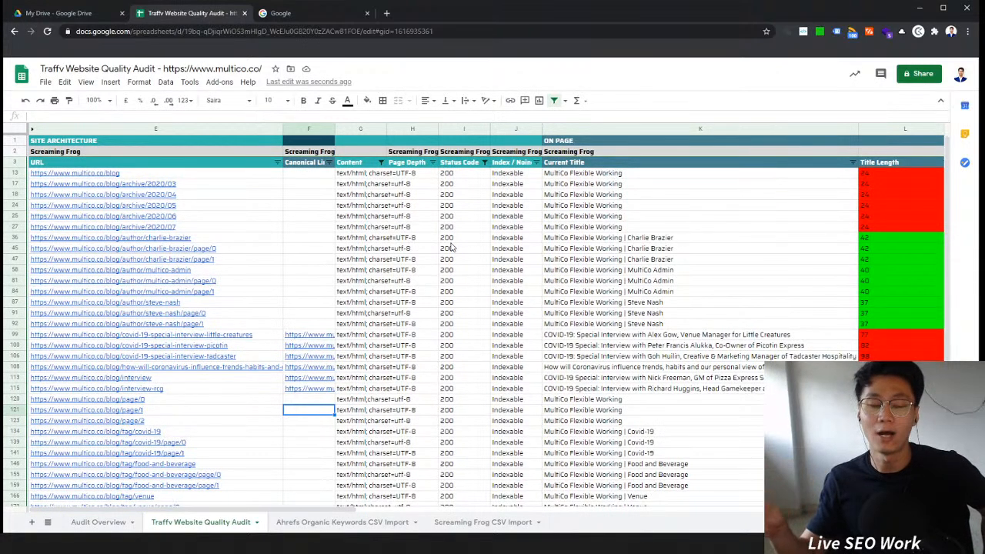
Step: Examine the Current Title and Title Length columns to compare page titles across the crawled URLs
left_click(907, 173)
left_click_drag(900, 274, 900, 442)
left_click(684, 304)
left_click_drag(680, 227, 677, 379)
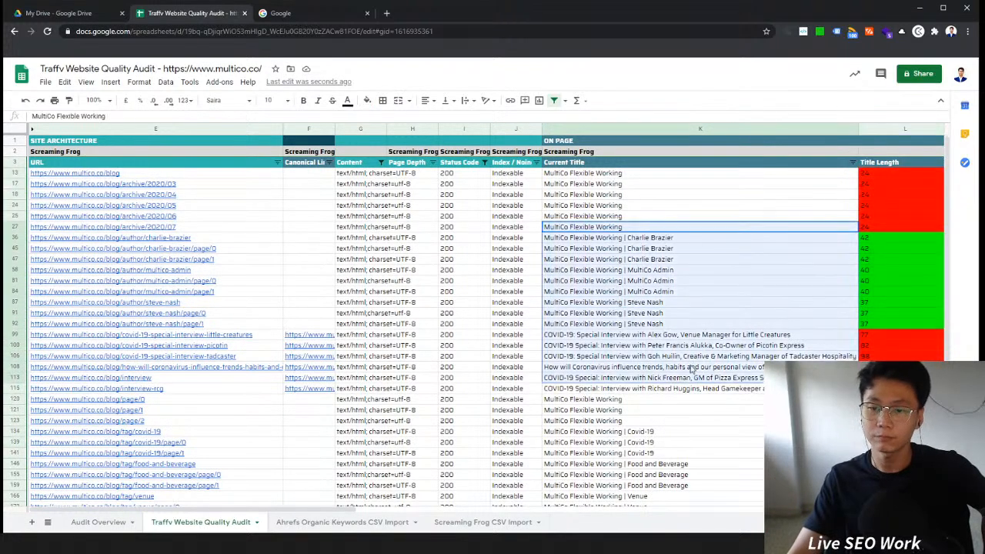
left_click(620, 196, "ctrl")
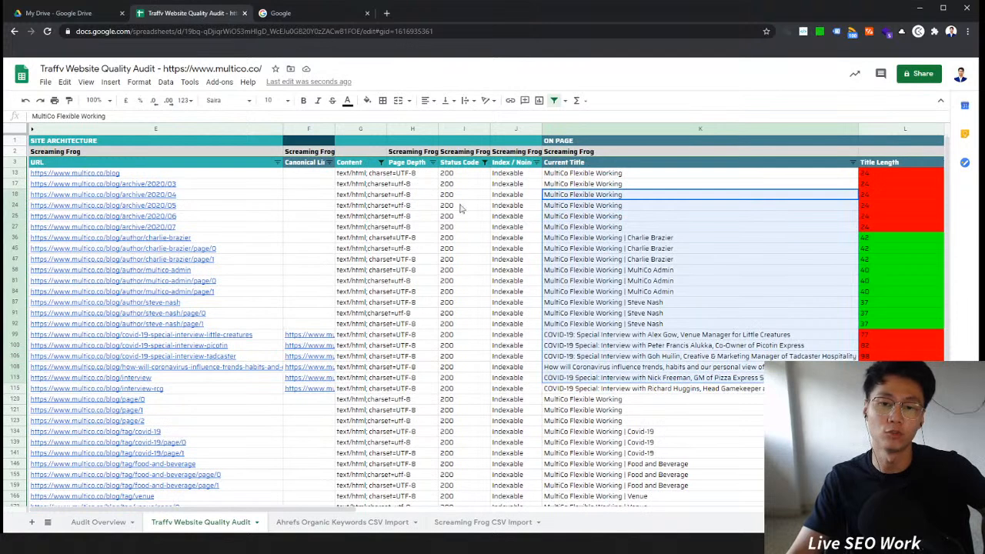
left_click_drag(356, 178, 777, 443)
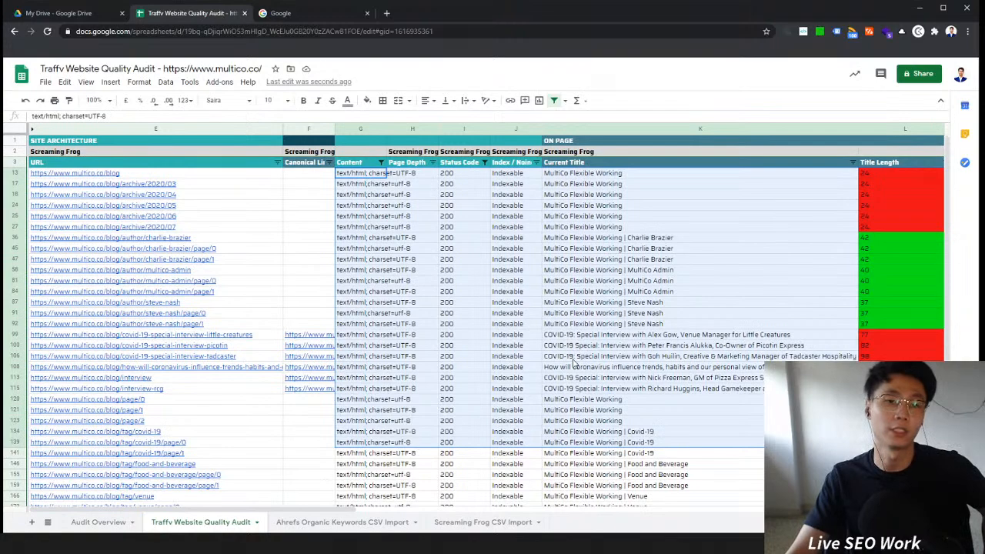
left_click(386, 463)
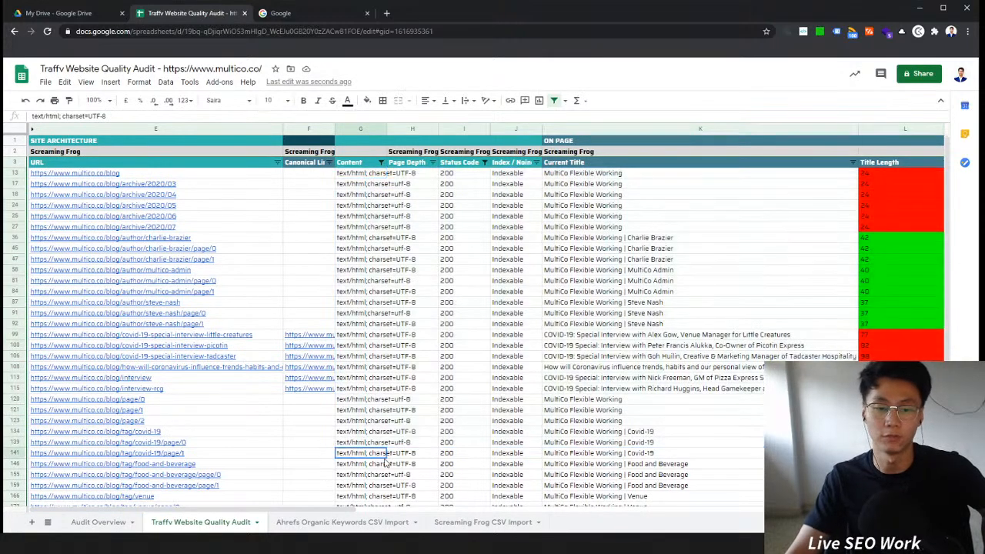
left_click_drag(354, 511, 73, 514)
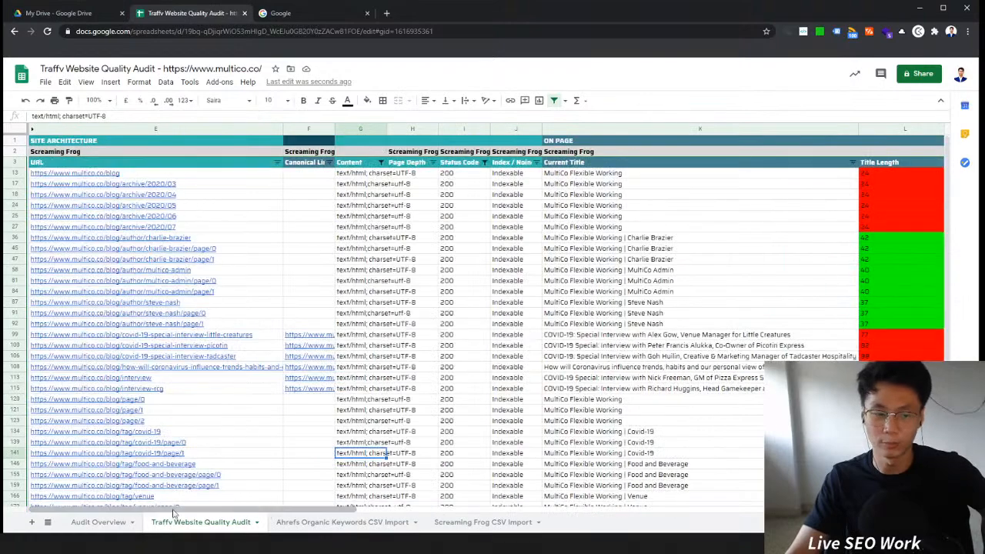
Step: Compare the findings listed in Audit Overview with the crawl rows in the audit sheet
left_click(77, 523)
left_click_drag(70, 159, 205, 268)
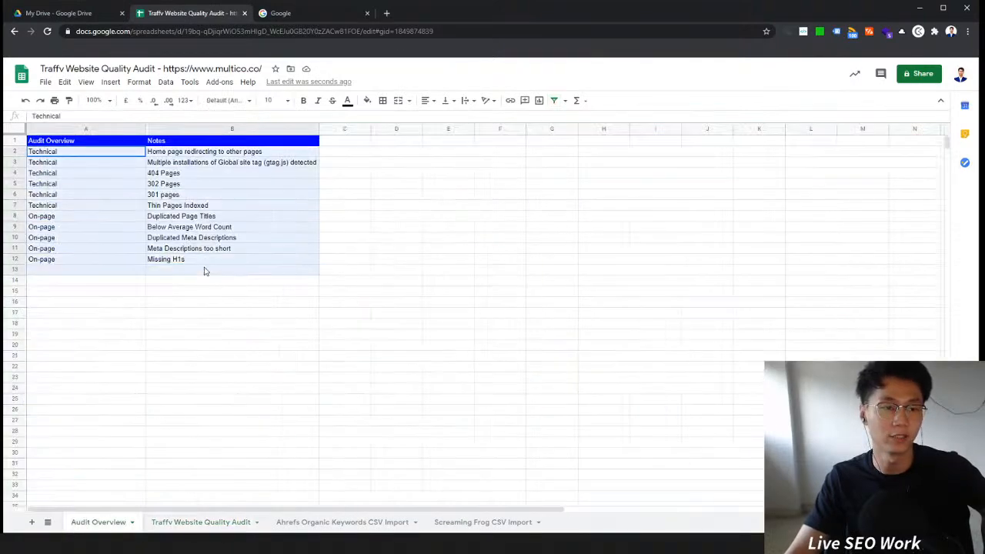
left_click(359, 300)
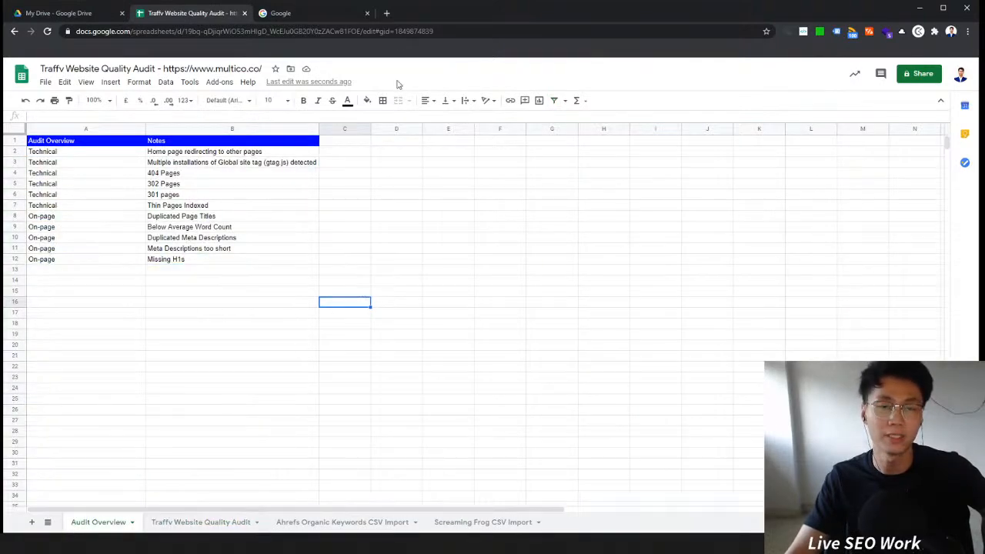
left_click(312, 17)
left_click(153, 14)
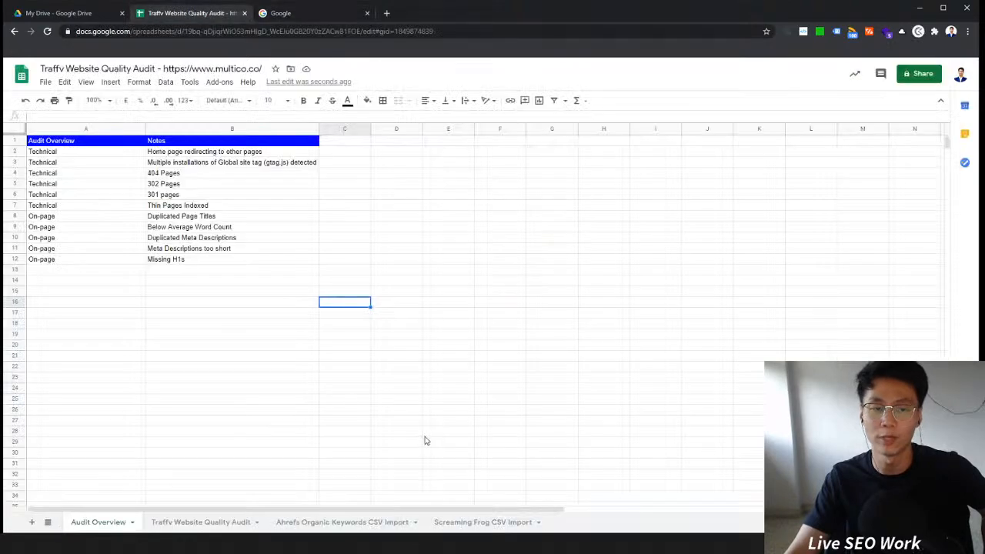
left_click(239, 521)
scroll(498, 314, "down", 5)
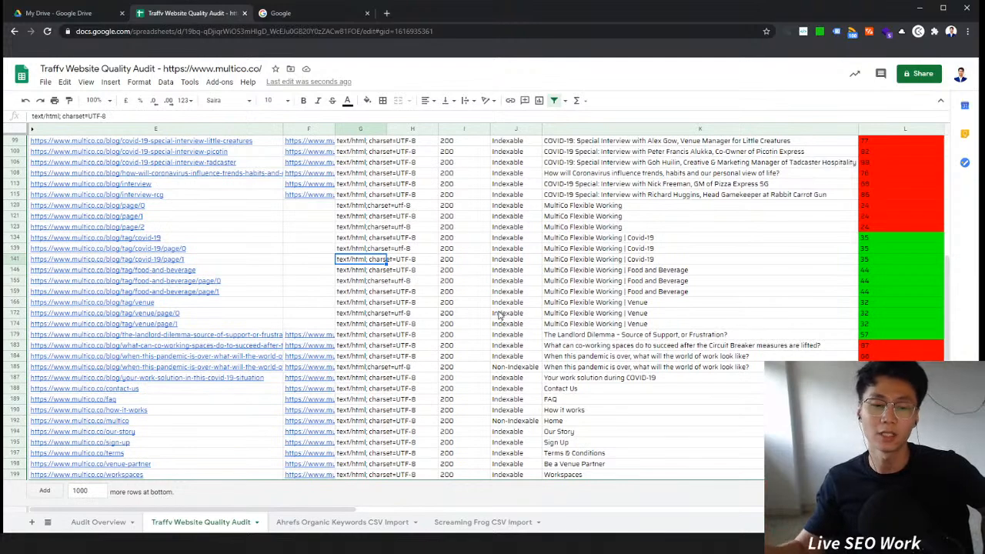
scroll(499, 315, "up", 7)
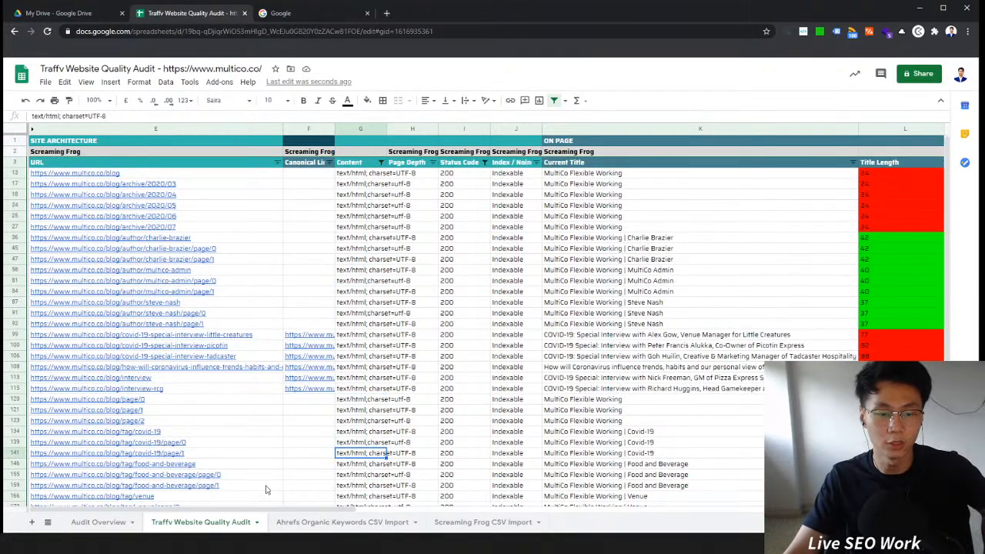
left_click(109, 521)
left_click_drag(82, 154, 269, 261)
left_click(247, 301)
left_click(216, 522)
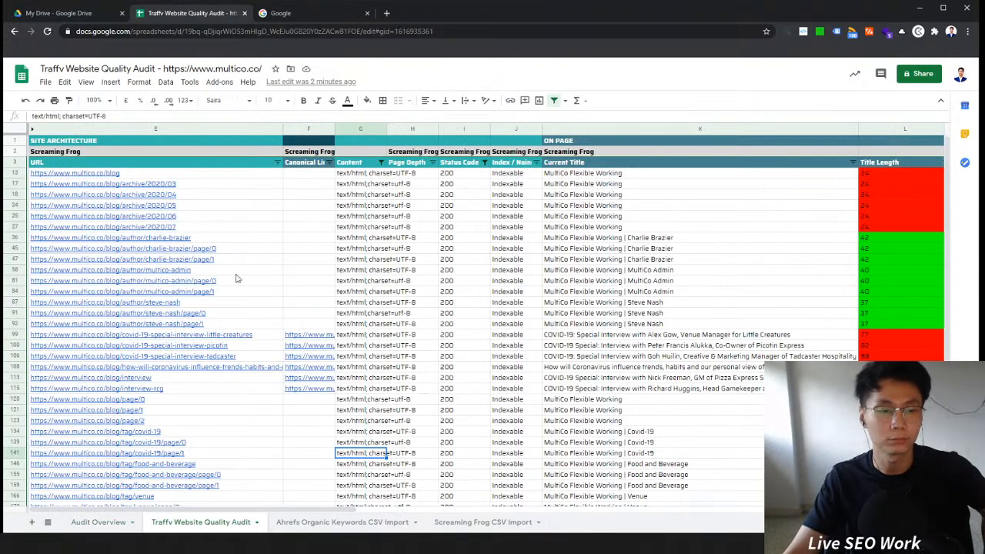
left_click(215, 205)
left_click(486, 235)
left_click(223, 195)
left_click(546, 238)
left_click(196, 227)
key("ctrl+c")
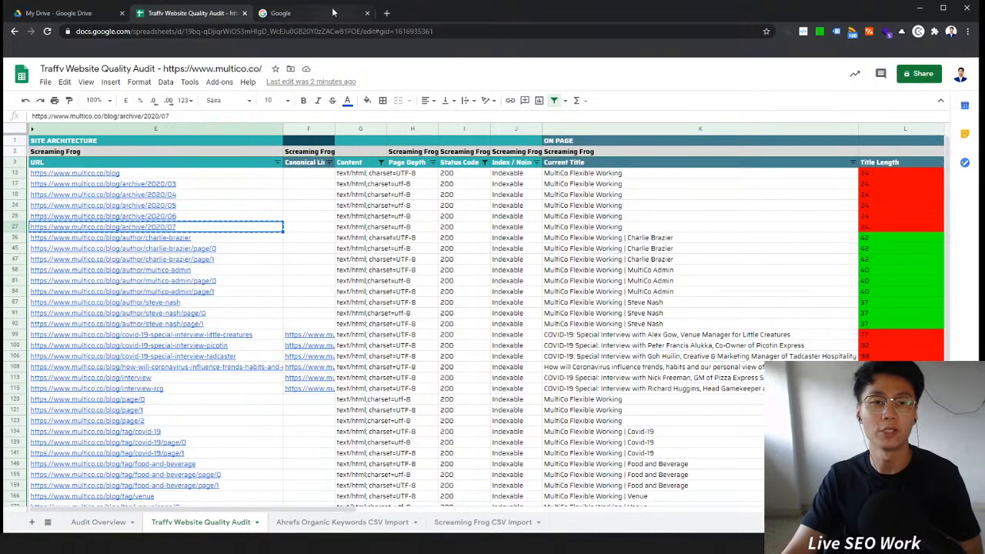
Step: Search Google for the copied blog archive 2020/07 URL
left_click(334, 10)
key("ctrl+v")
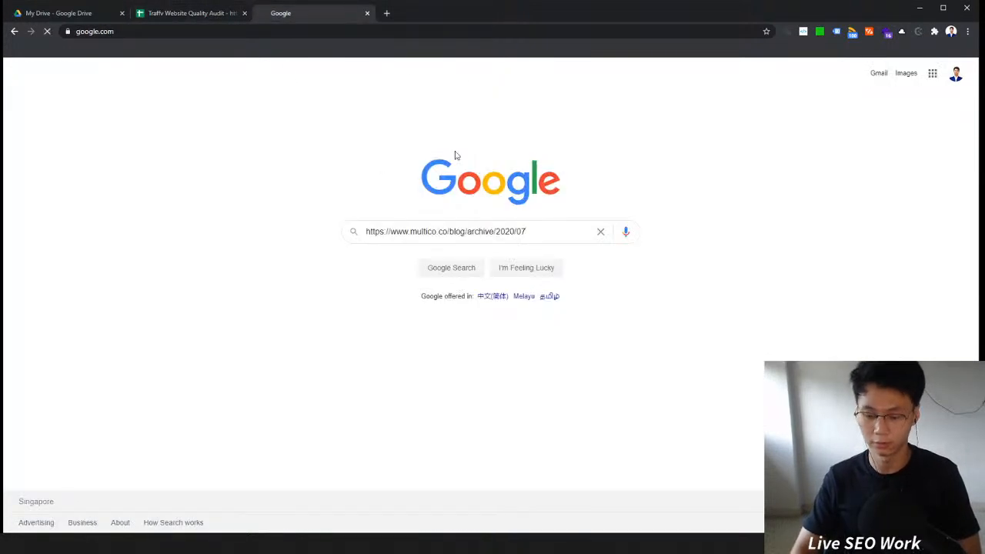
key("Return")
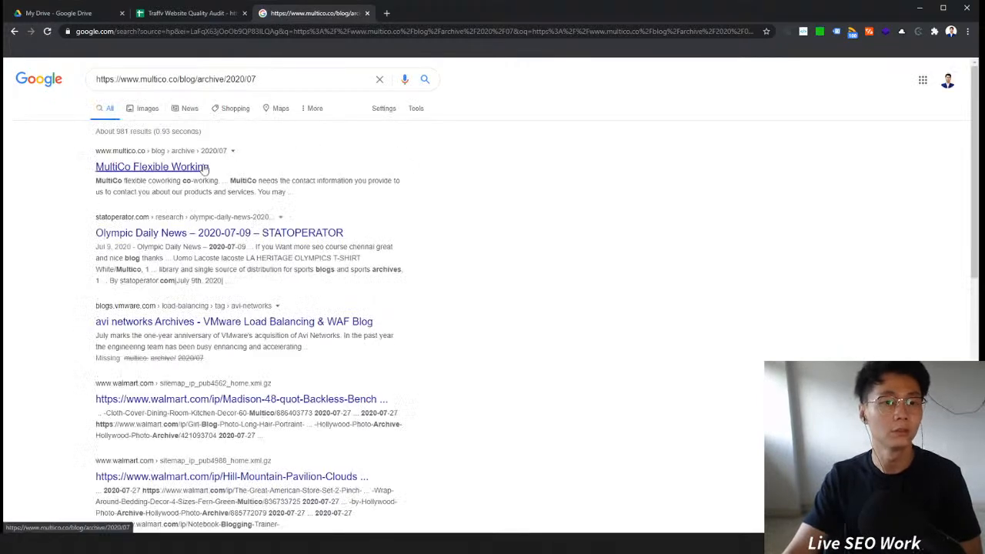
Step: Open the MultiCo Flexible Working search result in a new tab
left_click_drag(252, 170, 95, 175)
left_click(253, 171)
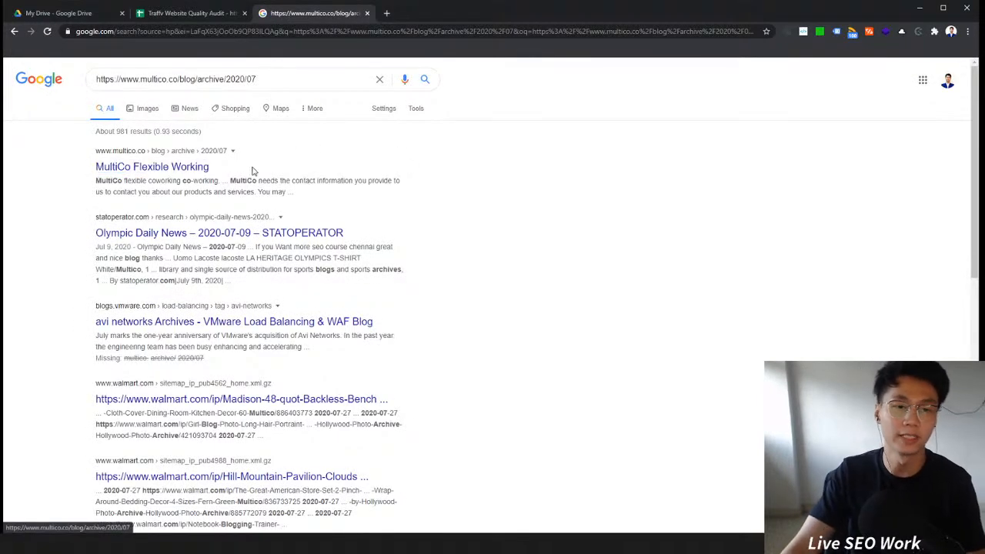
right_click(169, 171)
left_click(189, 178)
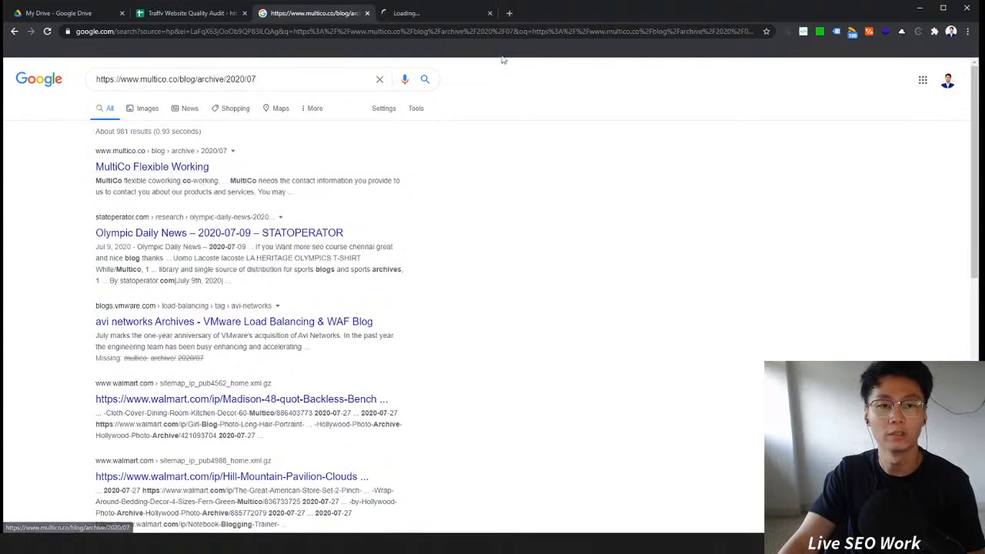
left_click(436, 13)
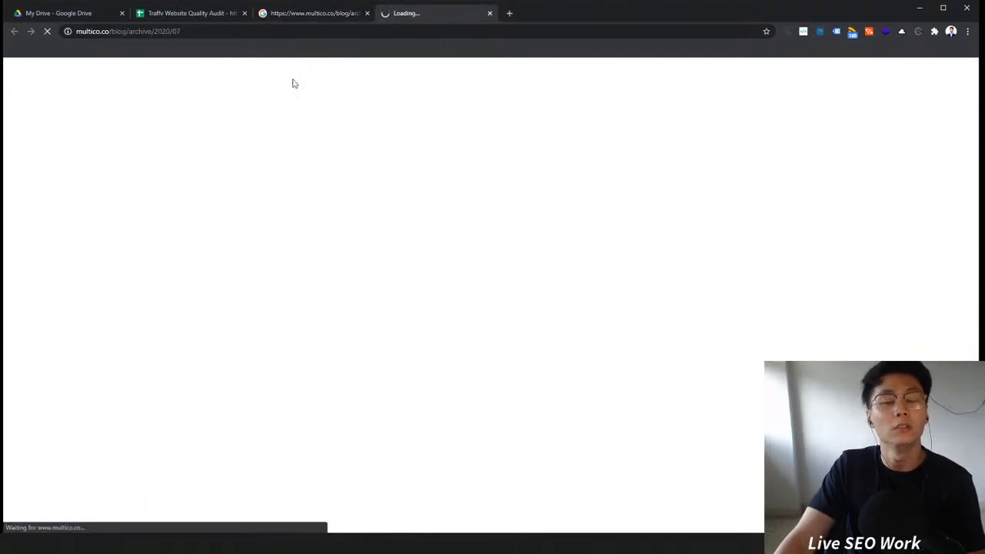
Step: Scroll through the blog archive page's content, then return to the audit spreadsheet
scroll(564, 189, "down", 5)
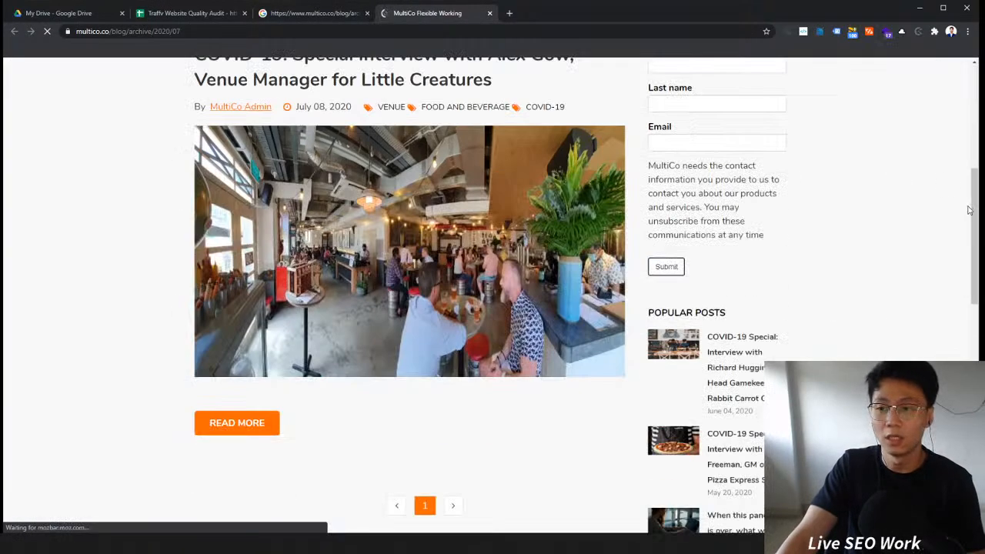
left_click_drag(974, 213, 959, 337)
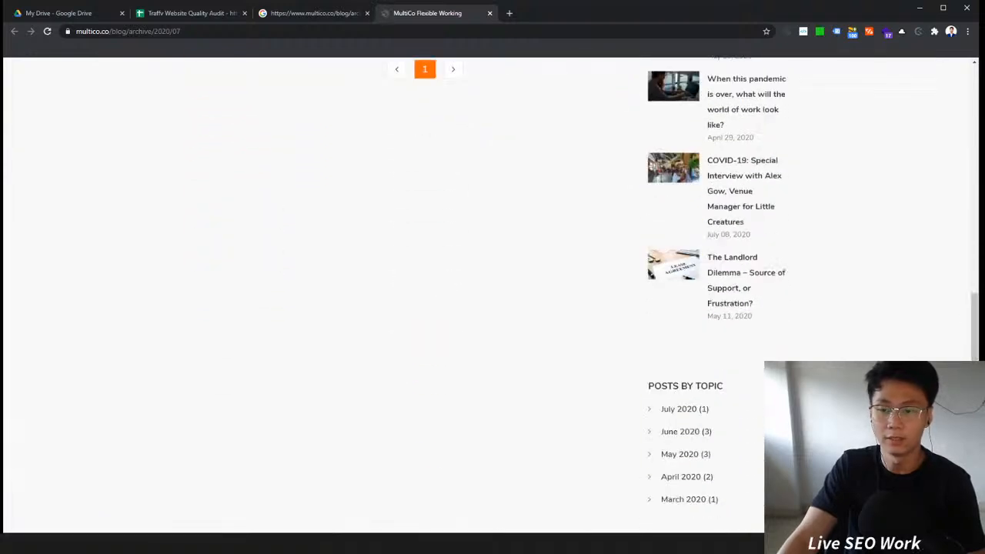
scroll(493, 292, "down", 3)
left_click_drag(973, 366, 961, 85)
left_click(276, 18)
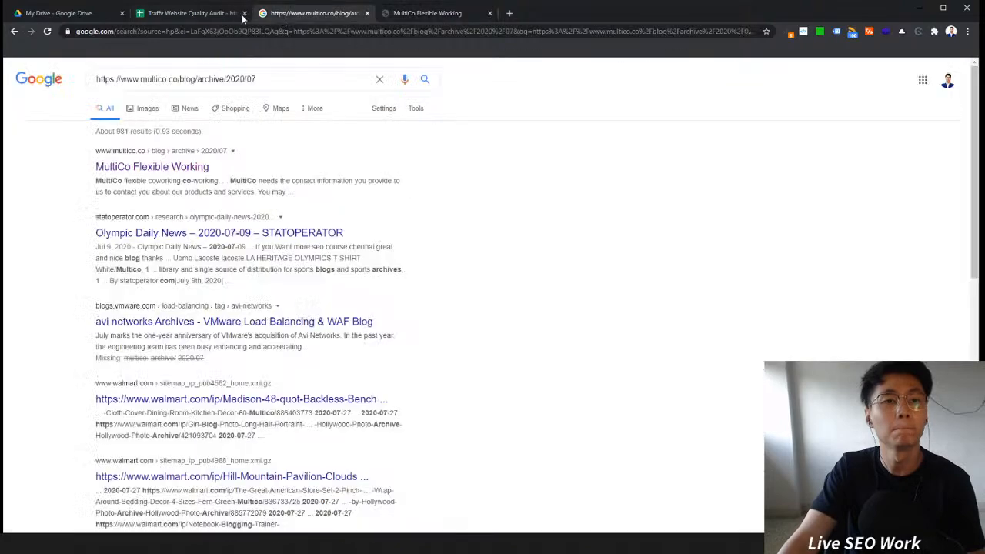
left_click(192, 13)
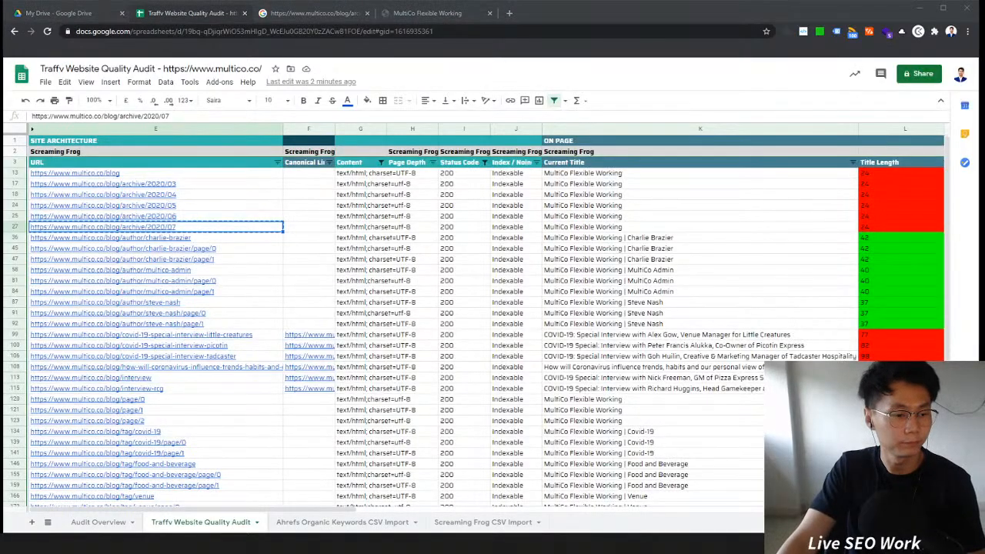